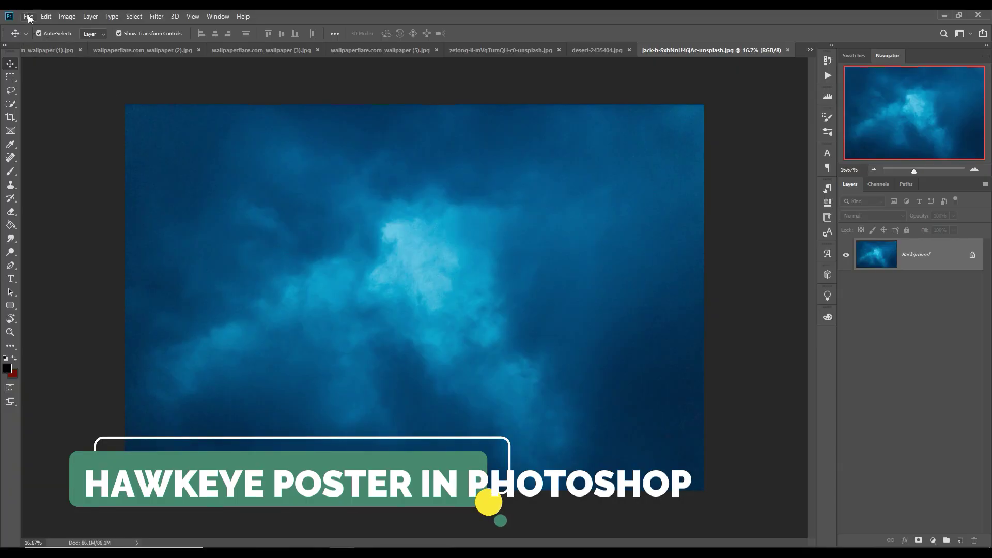
Step: Create a new blank document using the 3840x2160 preset
{"action": "key", "text": "ctrl+n"}
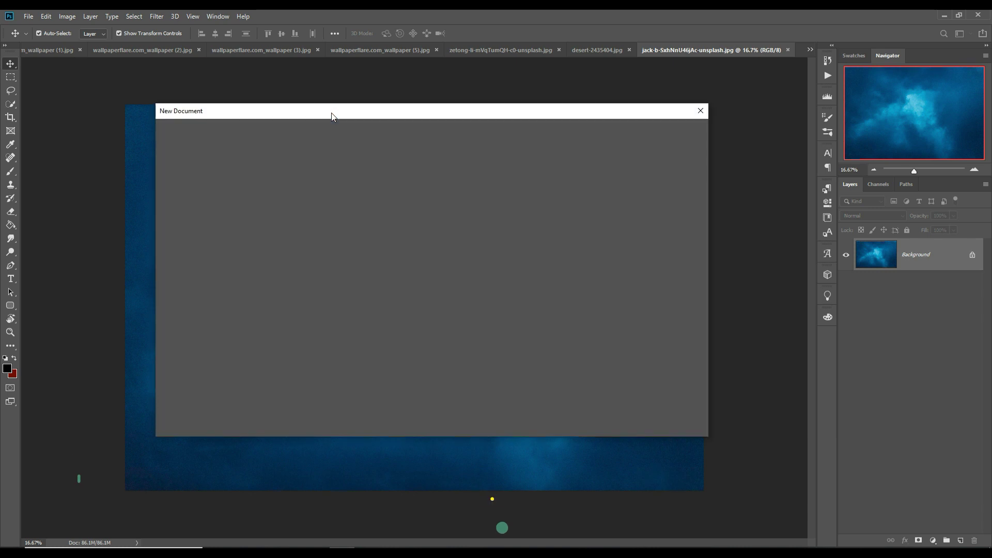
{"action": "left_click", "coordinate": [392, 305]}
{"action": "left_click", "coordinate": [634, 419]}
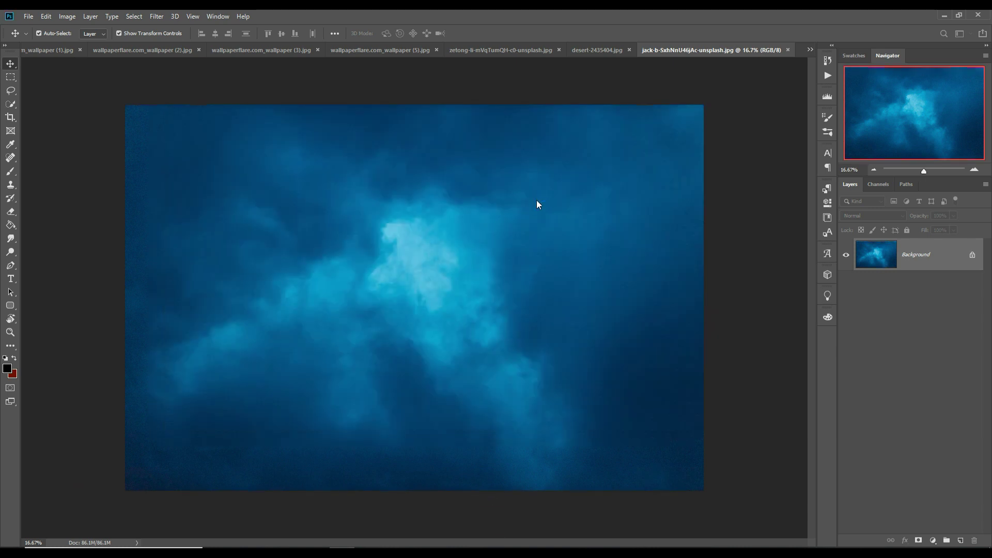
Step: Crop the canvas narrower from its left side and bring up the truck photo
{"action": "key", "text": "c"}
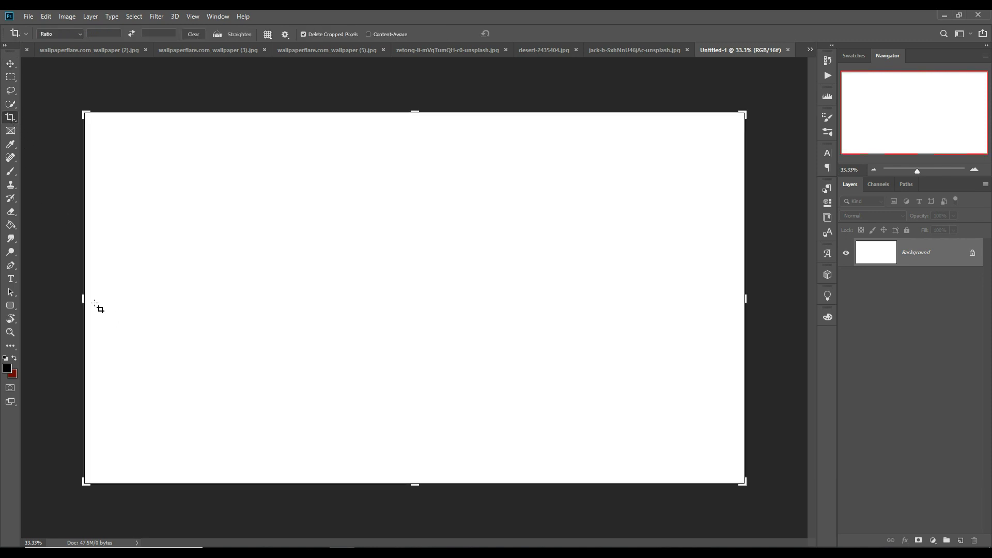
{"action": "left_click_drag", "start_coordinate": [87, 304], "coordinate": [161, 309]}
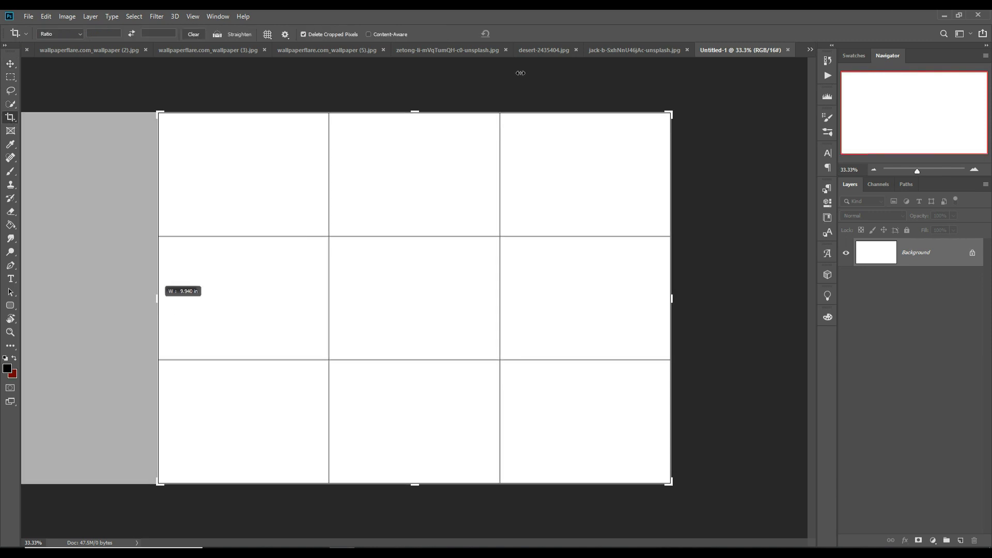
{"action": "left_click", "coordinate": [10, 63]}
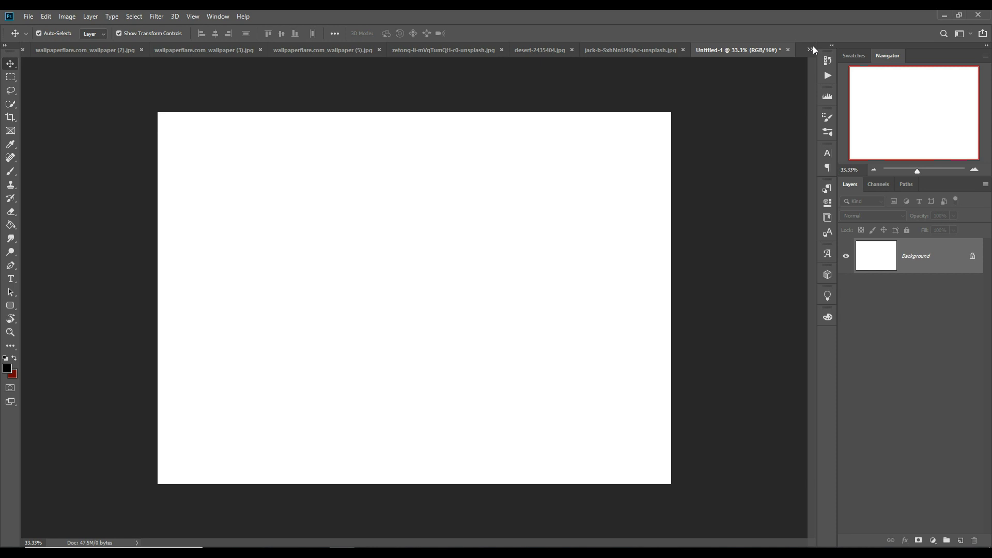
{"action": "left_click", "coordinate": [810, 50]}
Step: On the truck photo, start a pen path around the front tire and along the bumper
{"action": "left_click", "coordinate": [690, 95]}
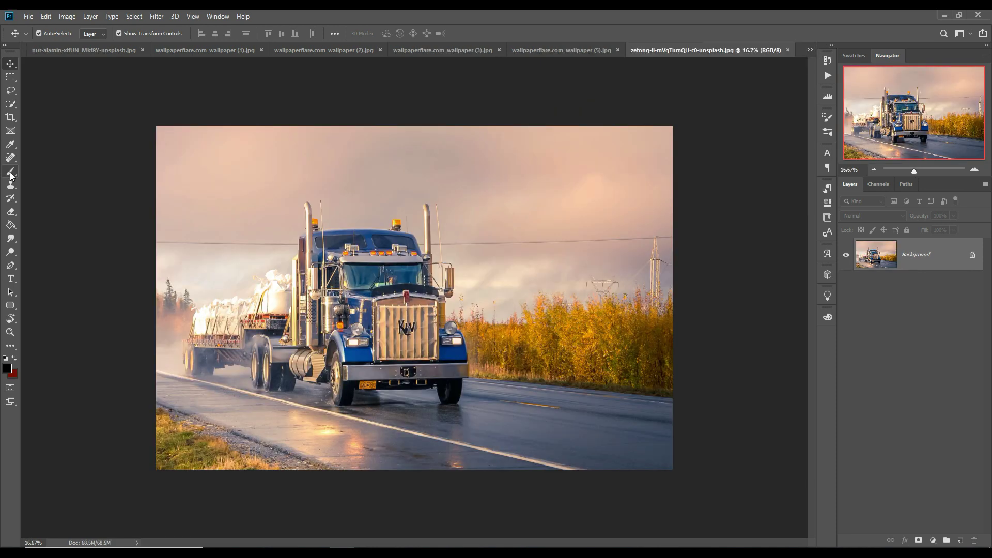
{"action": "left_click", "coordinate": [11, 265]}
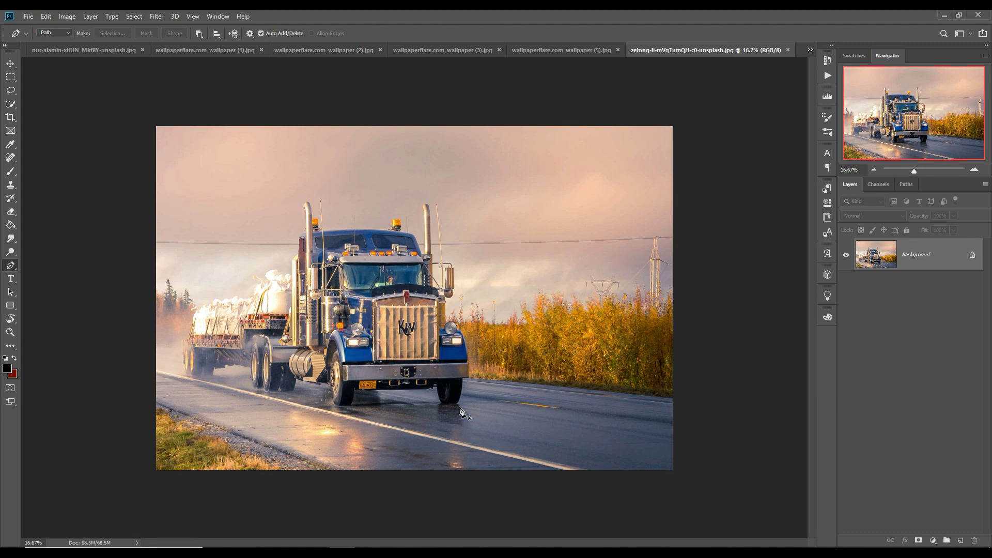
{"action": "scroll", "coordinate": [460, 408], "scroll_direction": "up", "scroll_amount": 5}
{"action": "left_click_drag", "start_coordinate": [637, 186], "coordinate": [599, 338]}
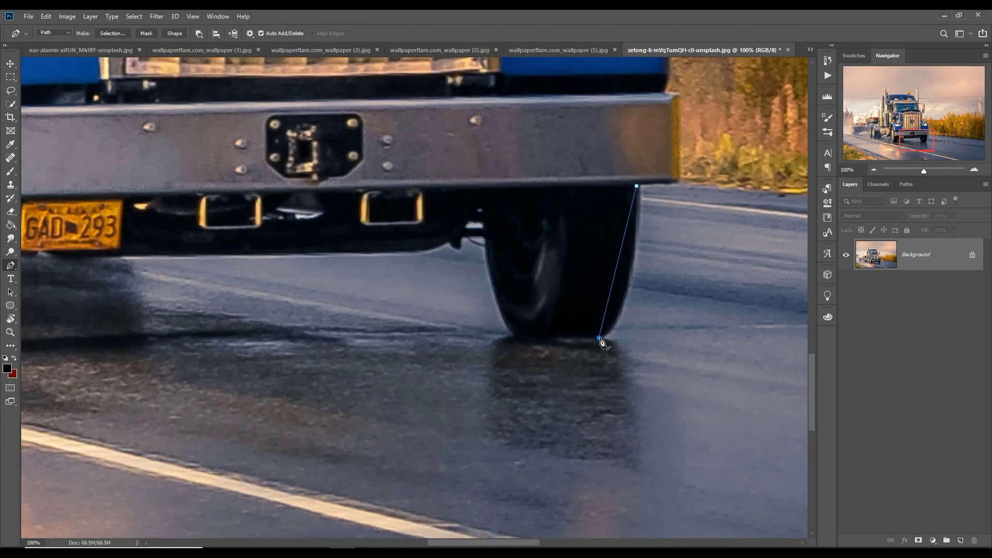
{"action": "left_click", "coordinate": [525, 341]}
{"action": "left_click", "coordinate": [496, 296]}
{"action": "left_click", "coordinate": [483, 234]}
{"action": "left_click", "coordinate": [451, 245]}
{"action": "left_click", "coordinate": [415, 243]}
{"action": "left_click", "coordinate": [110, 258]}
Step: Continue the path around the next tire and the rear wheels
{"action": "left_click_drag", "start_coordinate": [418, 249], "coordinate": [806, 242]}
{"action": "left_click", "coordinate": [442, 233]}
{"action": "left_click", "coordinate": [429, 311]}
{"action": "left_click", "coordinate": [416, 340]}
{"action": "left_click", "coordinate": [344, 343]}
{"action": "left_click_drag", "start_coordinate": [335, 346], "coordinate": [629, 483]}
{"action": "left_click", "coordinate": [379, 362]}
{"action": "left_click", "coordinate": [364, 390]}
{"action": "left_click", "coordinate": [308, 395]}
{"action": "left_click", "coordinate": [114, 304]}
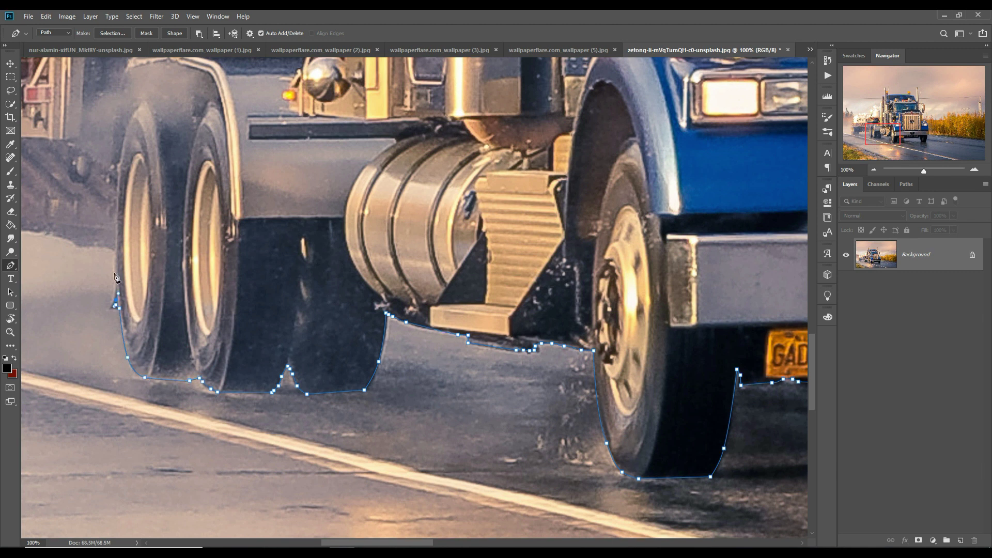
{"action": "left_click", "coordinate": [117, 249]}
Step: Trace up the cab edge and the exhaust stack to its top
{"action": "left_click_drag", "start_coordinate": [138, 242], "coordinate": [501, 426]}
{"action": "left_click", "coordinate": [478, 269]}
{"action": "left_click_drag", "start_coordinate": [477, 269], "coordinate": [362, 517]}
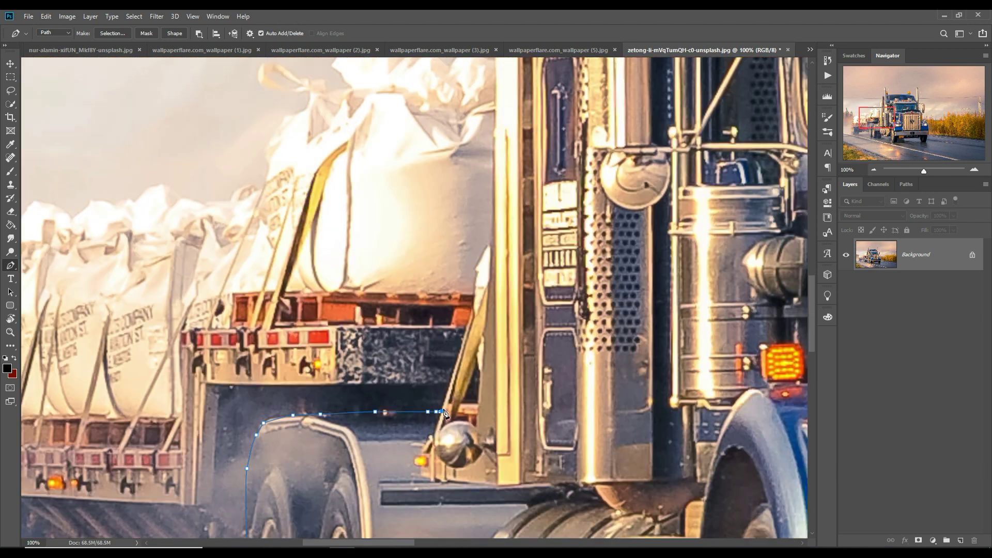
{"action": "left_click", "coordinate": [507, 201]}
{"action": "left_click", "coordinate": [531, 177]}
{"action": "left_click_drag", "start_coordinate": [533, 178], "coordinate": [529, 389]}
{"action": "left_click", "coordinate": [553, 267]}
{"action": "left_click", "coordinate": [589, 250]}
{"action": "left_click", "coordinate": [579, 100]}
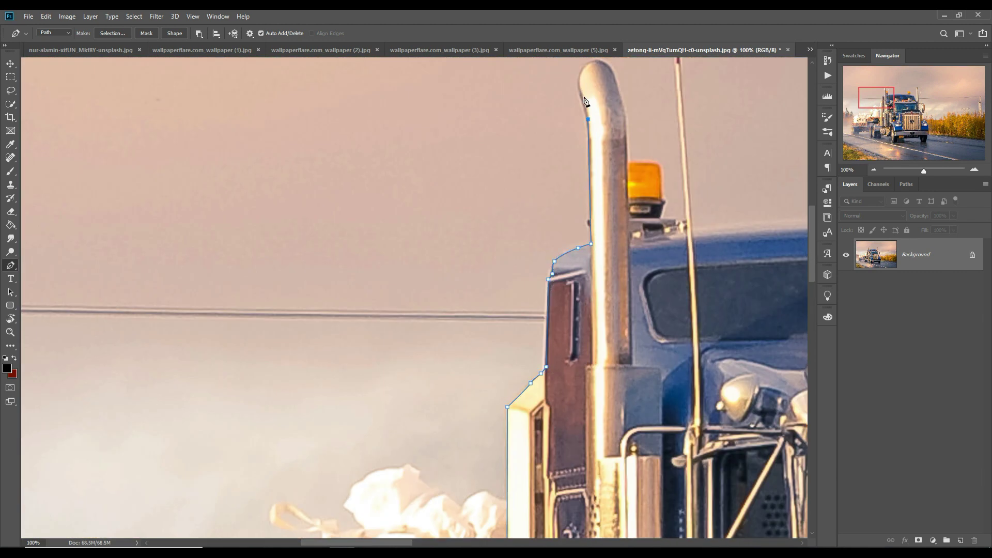
{"action": "left_click_drag", "start_coordinate": [580, 99], "coordinate": [573, 181]}
{"action": "left_click", "coordinate": [586, 148]}
Step: Trace around both orange beacons along the cab roof
{"action": "left_click", "coordinate": [635, 252]}
{"action": "left_click", "coordinate": [647, 252]}
{"action": "left_click", "coordinate": [651, 262]}
{"action": "left_click", "coordinate": [653, 285]}
{"action": "left_click_drag", "start_coordinate": [672, 310], "coordinate": [247, 314]}
{"action": "left_click", "coordinate": [449, 309]}
{"action": "left_click", "coordinate": [651, 319]}
{"action": "left_click", "coordinate": [671, 312]}
{"action": "left_click", "coordinate": [673, 262]}
{"action": "left_click", "coordinate": [722, 263]}
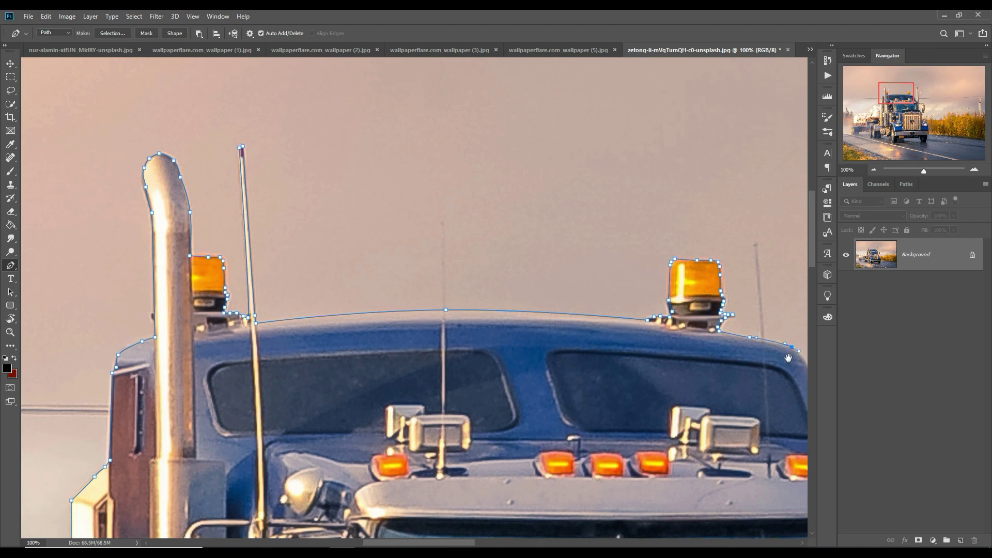
Step: Trace down the cab, over the right exhaust stack and along the mirror bar
{"action": "left_click_drag", "start_coordinate": [728, 323], "coordinate": [306, 233]}
{"action": "left_click", "coordinate": [332, 245]}
{"action": "left_click", "coordinate": [406, 311]}
{"action": "left_click", "coordinate": [451, 374]}
{"action": "left_click", "coordinate": [444, 131]}
{"action": "left_click", "coordinate": [485, 372]}
{"action": "left_click_drag", "start_coordinate": [488, 379], "coordinate": [290, 371]}
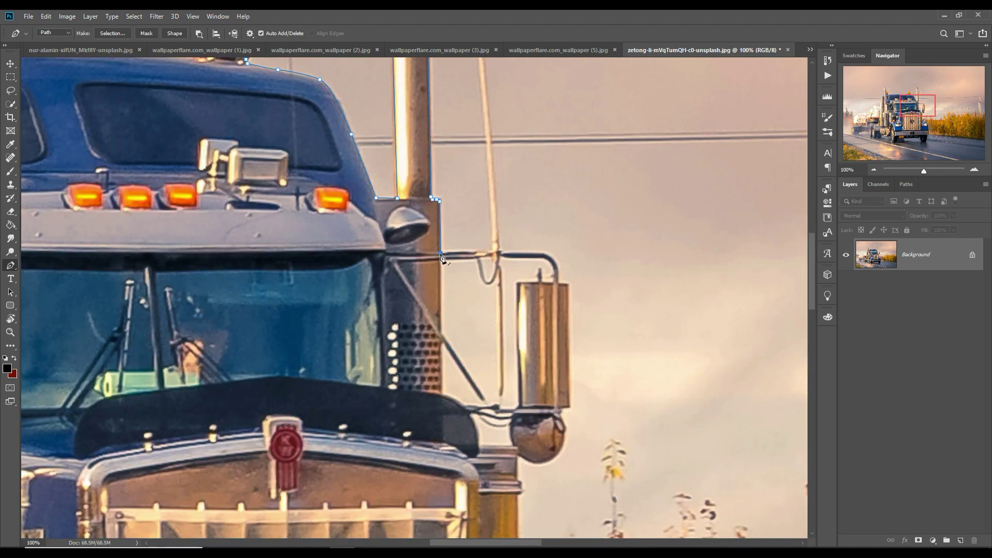
{"action": "left_click", "coordinate": [297, 369]}
{"action": "left_click", "coordinate": [298, 422]}
{"action": "left_click", "coordinate": [341, 418]}
Step: Trace down the mirror's right side and post to the round lamp
{"action": "left_click_drag", "start_coordinate": [425, 454], "coordinate": [437, 172]}
{"action": "left_click", "coordinate": [439, 170]}
{"action": "left_click", "coordinate": [439, 292]}
{"action": "left_click", "coordinate": [433, 309]}
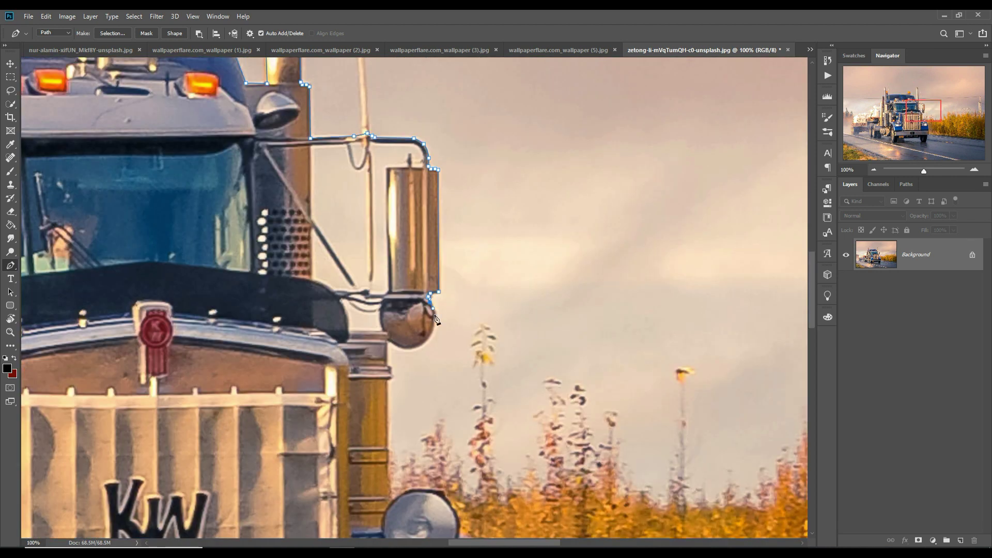
{"action": "left_click", "coordinate": [385, 437]}
{"action": "left_click", "coordinate": [388, 468]}
{"action": "left_click", "coordinate": [391, 502]}
{"action": "left_click_drag", "start_coordinate": [406, 501], "coordinate": [406, 245]}
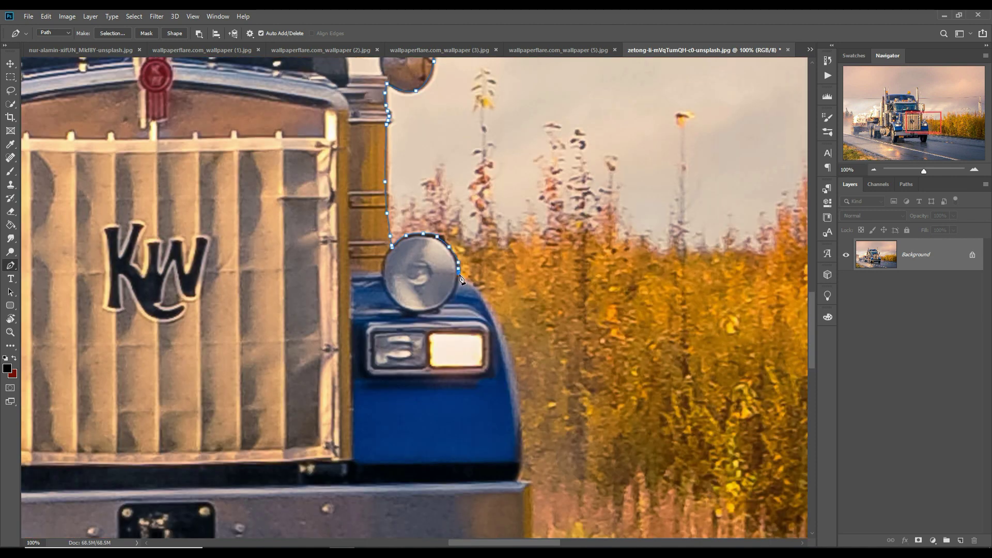
{"action": "left_click_drag", "start_coordinate": [525, 469], "coordinate": [525, 244]}
Step: Turn the truck path into a selection, copy it to its own layer, and hide the Background
{"action": "key", "text": "ctrl+0"}
{"action": "right_click", "coordinate": [374, 303]}
{"action": "left_click", "coordinate": [408, 345]}
{"action": "key", "text": "Return"}
{"action": "key", "text": "ctrl+j"}
{"action": "left_click", "coordinate": [846, 287]}
{"action": "scroll", "coordinate": [464, 264], "scroll_direction": "up", "scroll_amount": 10}
Step: Lasso and delete the cream gap beside the exhaust stack
{"action": "key", "text": "l"}
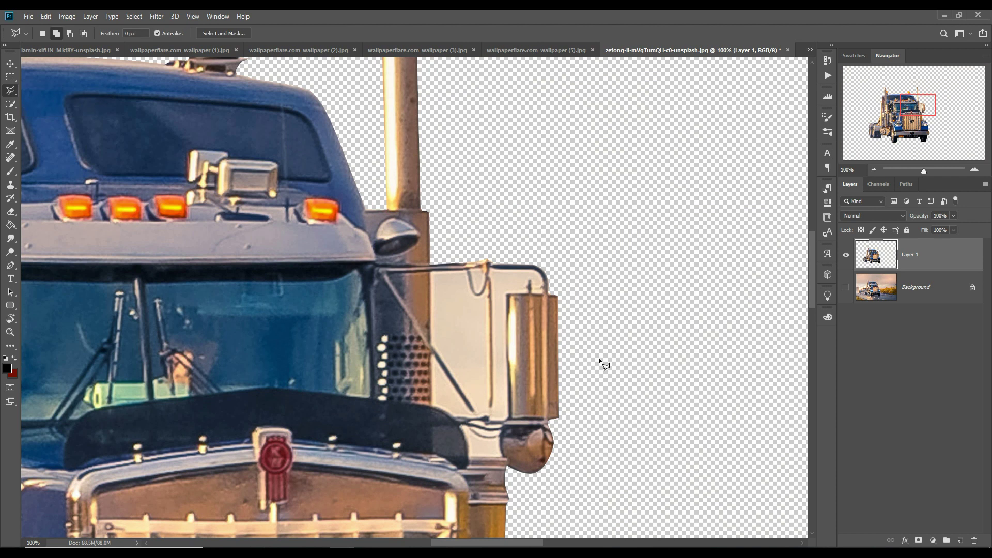
{"action": "left_click", "coordinate": [529, 423]}
{"action": "left_click", "coordinate": [431, 281]}
{"action": "left_click", "coordinate": [430, 137]}
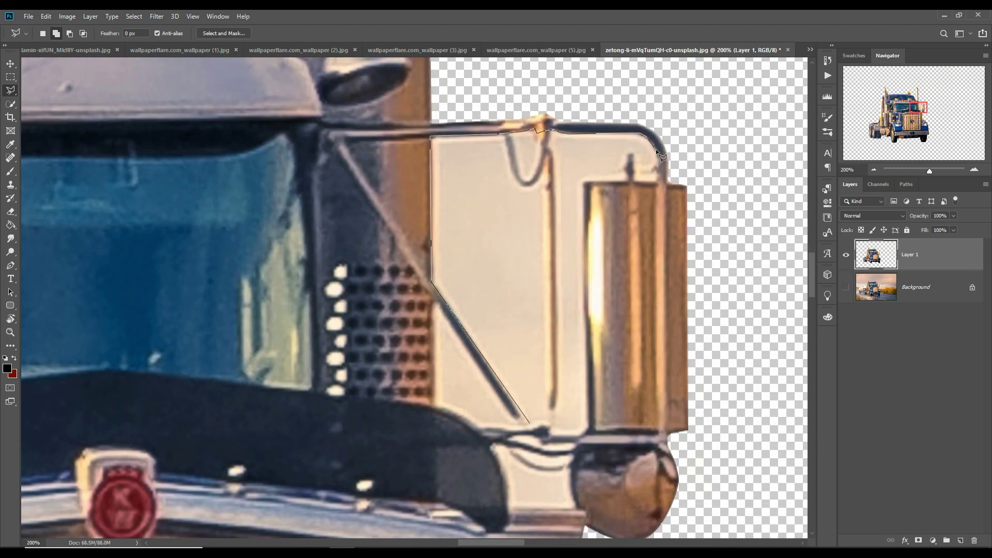
{"action": "double_click", "coordinate": [548, 427]}
{"action": "key", "text": "Delete"}
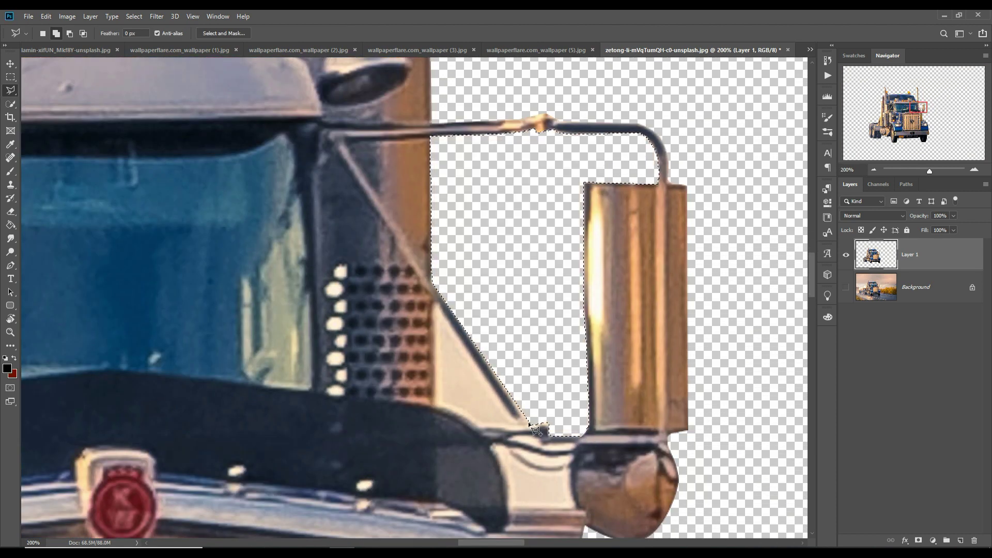
Step: Lasso and delete the second cream gap below the mirror bar
{"action": "scroll", "coordinate": [485, 344], "scroll_direction": "down", "scroll_amount": 5}
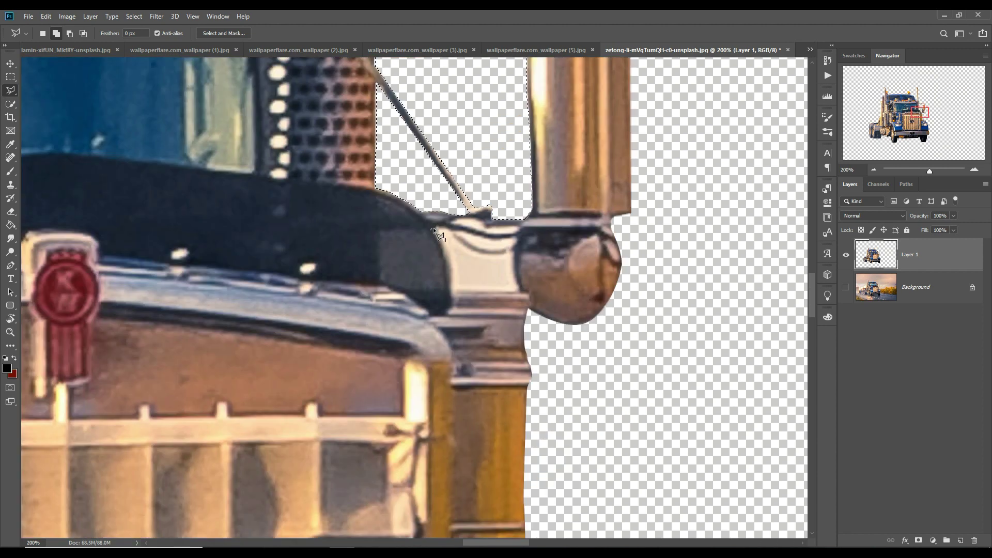
{"action": "left_click", "coordinate": [433, 227]}
{"action": "left_click", "coordinate": [486, 220]}
{"action": "left_click", "coordinate": [519, 225]}
{"action": "left_click", "coordinate": [523, 294]}
{"action": "left_click", "coordinate": [449, 291]}
{"action": "left_click", "coordinate": [440, 241]}
{"action": "key", "text": "Delete"}
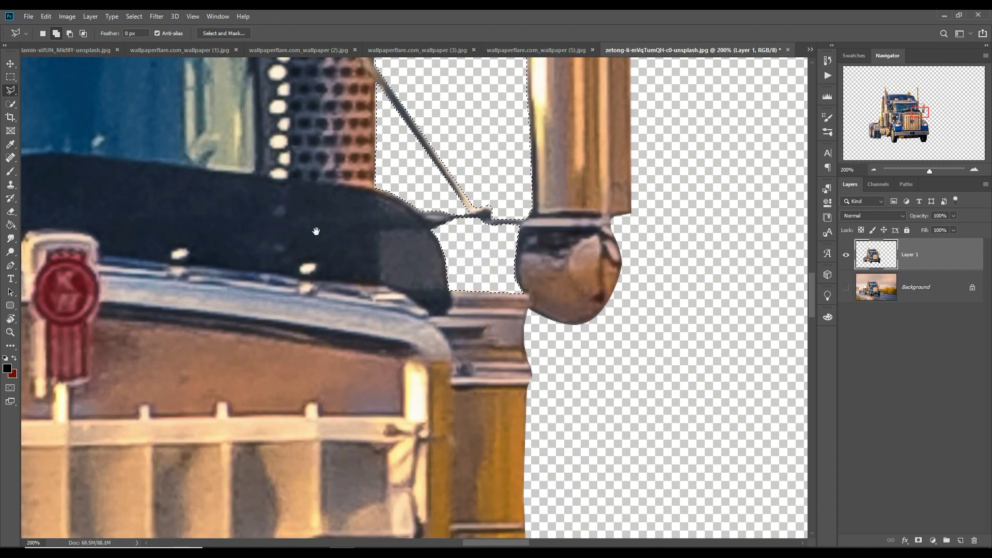
{"action": "key", "text": "ctrl+0"}
Step: On the desert photo, quick-select the ground below the sky
{"action": "key", "text": "v"}
{"action": "key", "text": "ctrl+Tab"}
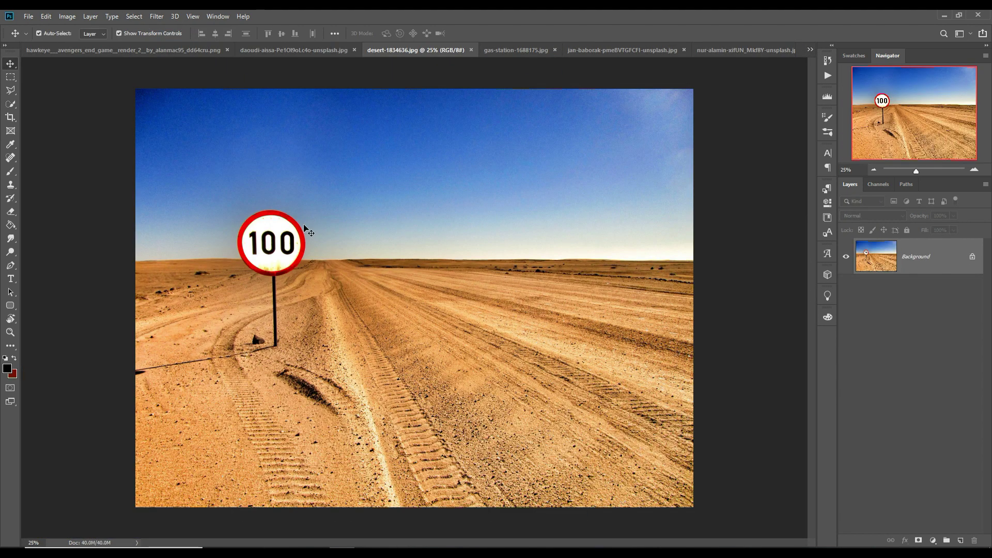
{"action": "key", "text": "w"}
{"action": "left_click_drag", "start_coordinate": [310, 279], "coordinate": [555, 502]}
Step: Move the desert ground into the poster and enlarge it across the canvas
{"action": "key", "text": "ctrl+d"}
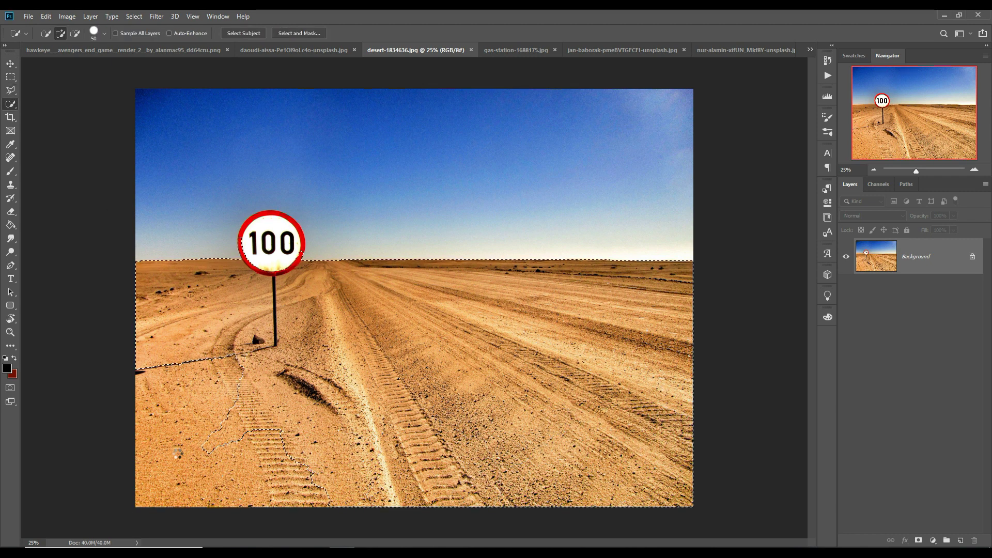
{"action": "key", "text": "v"}
{"action": "mouse_move", "coordinate": [391, 318]}
{"action": "left_mouse_down"}
{"action": "mouse_move", "coordinate": [618, 297]}
{"action": "mouse_move", "coordinate": [699, 129]}
{"action": "left_mouse_up"}
{"action": "key", "text": "ctrl+t"}
{"action": "left_click_drag", "start_coordinate": [534, 385], "coordinate": [671, 509]}
{"action": "key", "text": "Return"}
Step: Delete the speed sign's top and clone sand over its signpost pole
{"action": "key", "text": "l"}
{"action": "left_click", "coordinate": [260, 262]}
{"action": "left_click", "coordinate": [302, 253]}
{"action": "left_click", "coordinate": [323, 296]}
{"action": "key", "text": "Delete"}
{"action": "key", "text": "ctrl+d"}
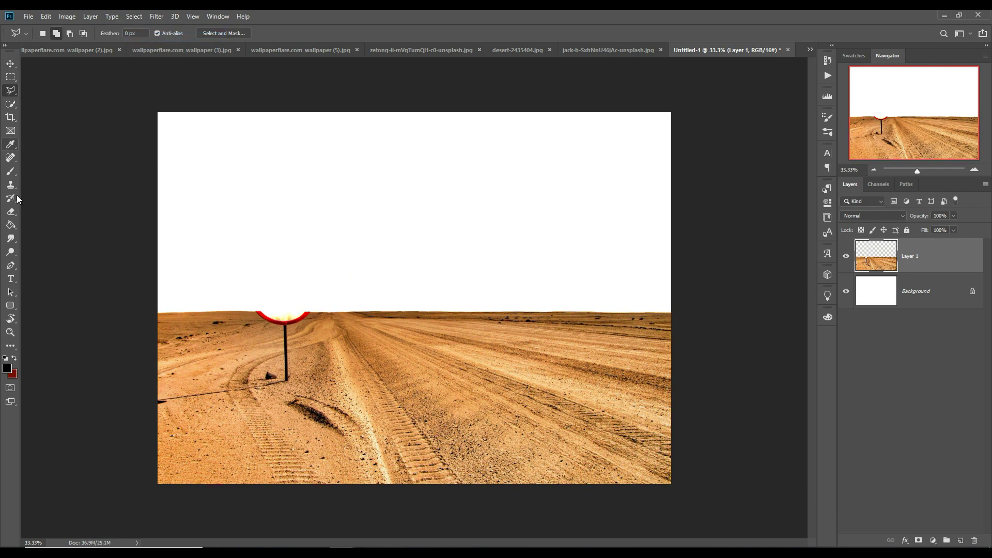
{"action": "key", "text": "s"}
{"action": "left_click", "coordinate": [246, 385], "text": "alt"}
{"action": "mouse_move", "coordinate": [286, 382]}
{"action": "left_mouse_down"}
{"action": "mouse_move", "coordinate": [292, 343]}
{"action": "mouse_move", "coordinate": [273, 333]}
{"action": "mouse_move", "coordinate": [285, 318]}
{"action": "left_mouse_up"}
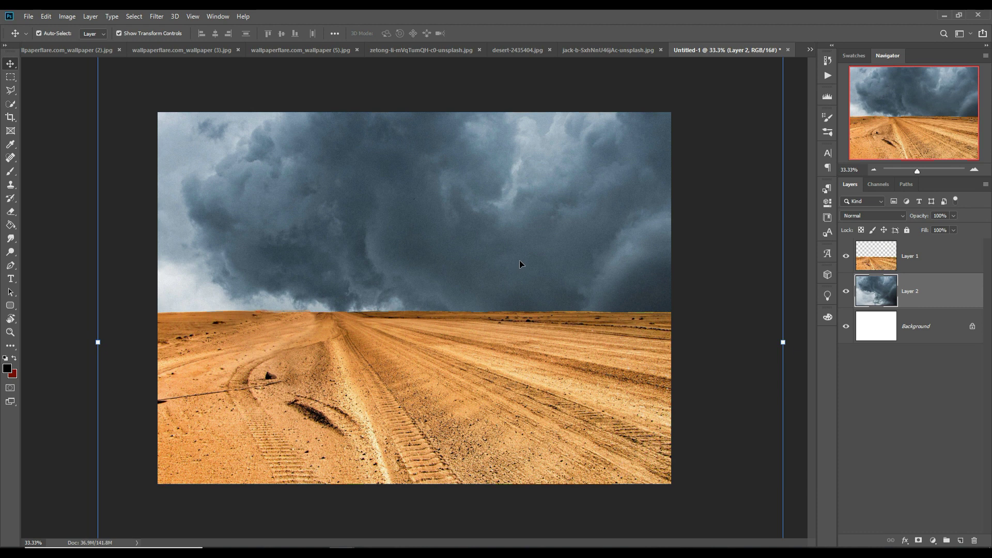
Step: Drag the truck cutout from its document into the poster as a new layer
{"action": "left_click", "coordinate": [811, 49]}
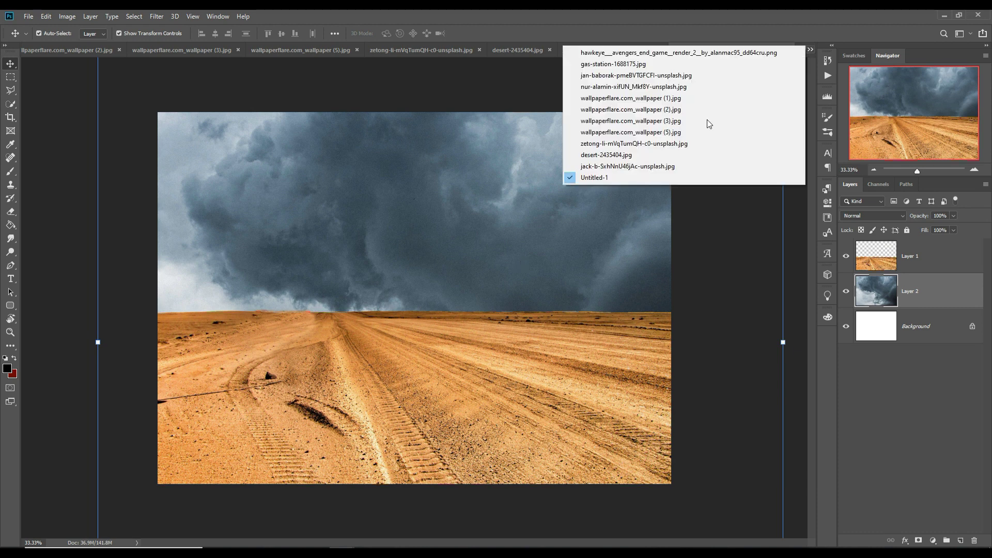
{"action": "left_click", "coordinate": [708, 122]}
{"action": "left_click_drag", "start_coordinate": [901, 252], "coordinate": [491, 259]}
Step: Scale the truck up, rotate it about 10°, and shift it right and down onto the road
{"action": "key", "text": "ctrl+t"}
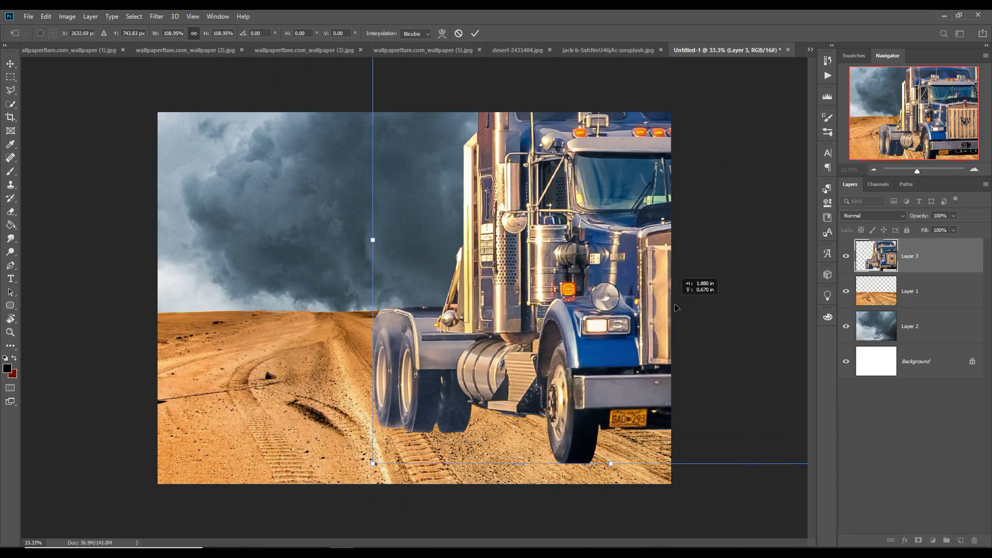
{"action": "left_click_drag", "start_coordinate": [491, 335], "coordinate": [518, 343]}
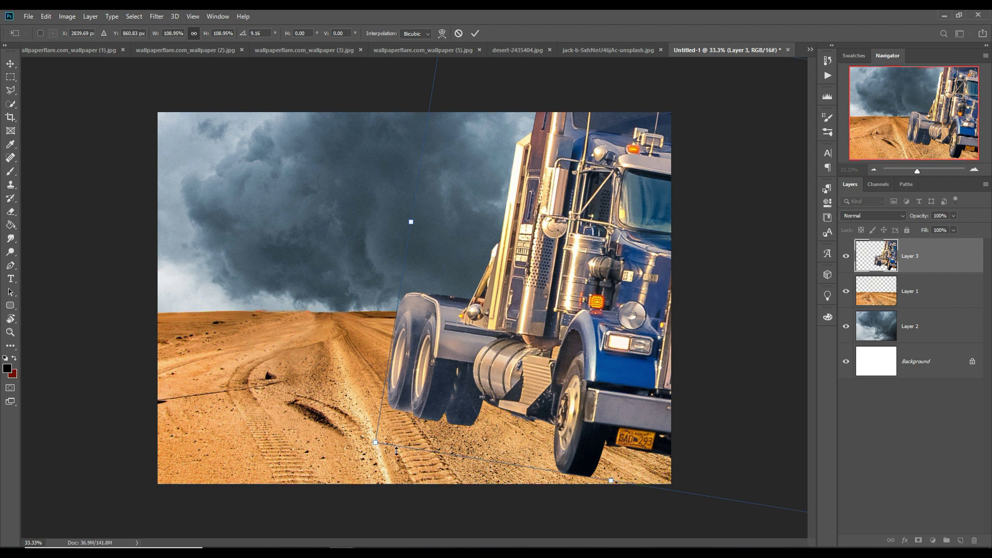
{"action": "left_click_drag", "start_coordinate": [369, 453], "coordinate": [385, 432]}
{"action": "left_click_drag", "start_coordinate": [518, 310], "coordinate": [567, 329]}
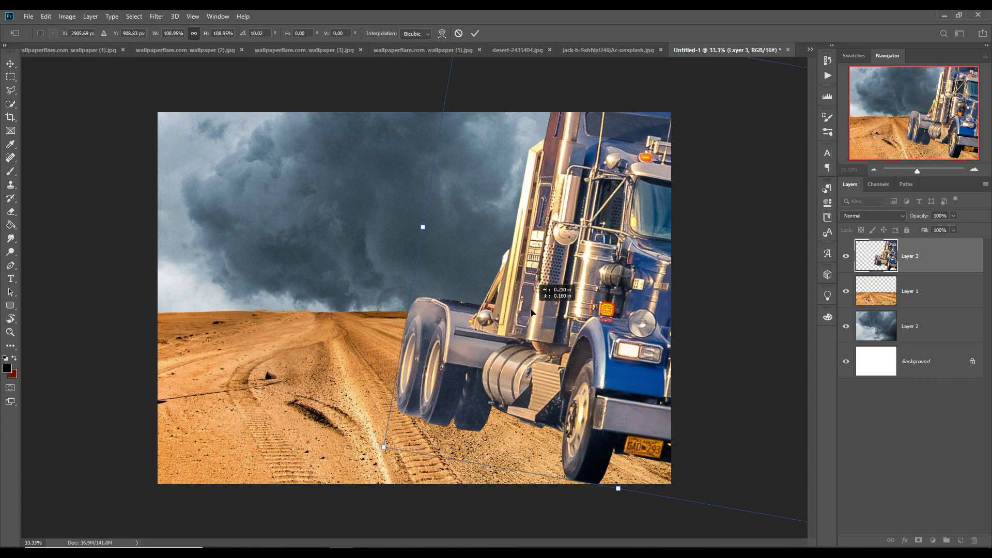
{"action": "left_click", "coordinate": [475, 34]}
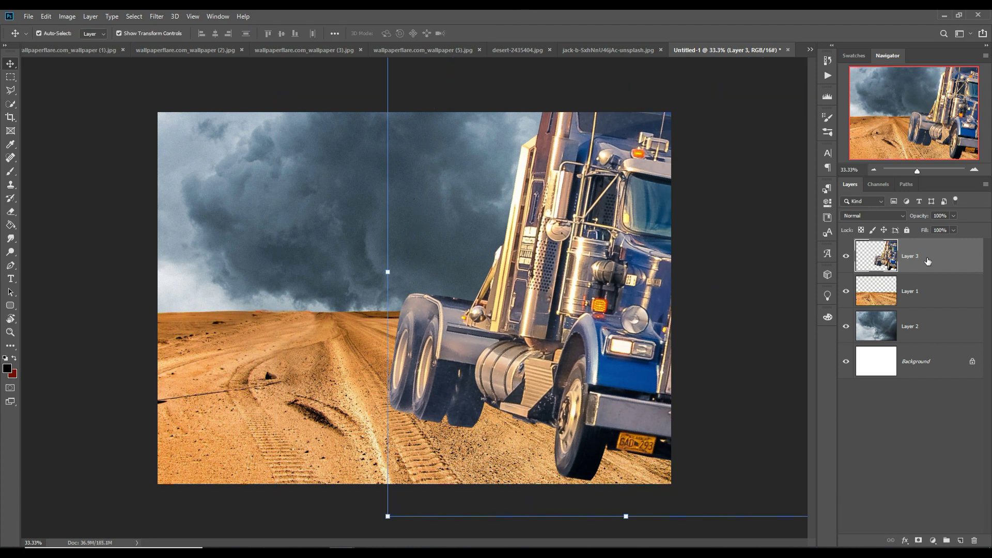
Step: Apply a Camera Raw Filter to the truck with Shadows -42 and Blacks -39
{"action": "left_click", "coordinate": [157, 16]}
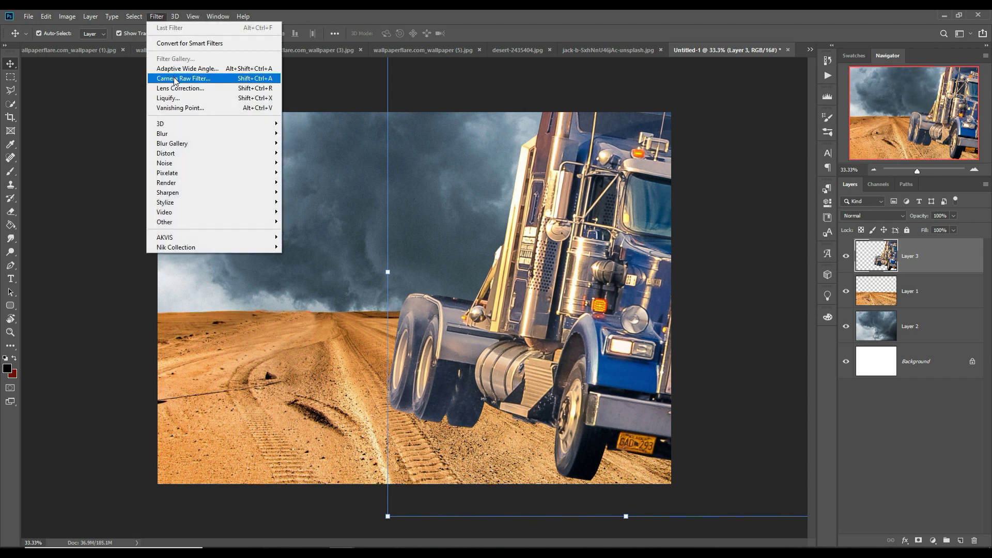
{"action": "left_click", "coordinate": [176, 78]}
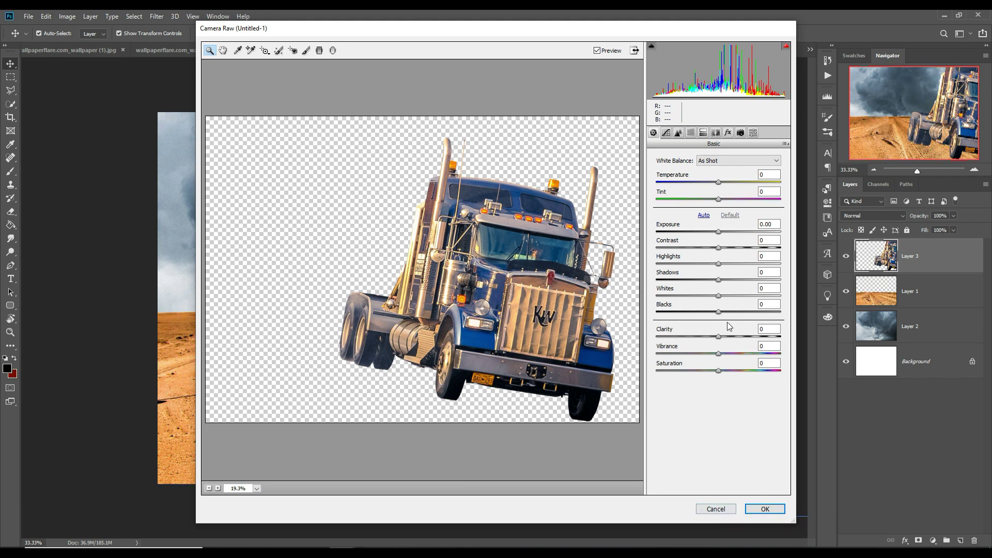
{"action": "left_click_drag", "start_coordinate": [718, 280], "coordinate": [693, 280]}
{"action": "left_click_drag", "start_coordinate": [718, 312], "coordinate": [697, 312]}
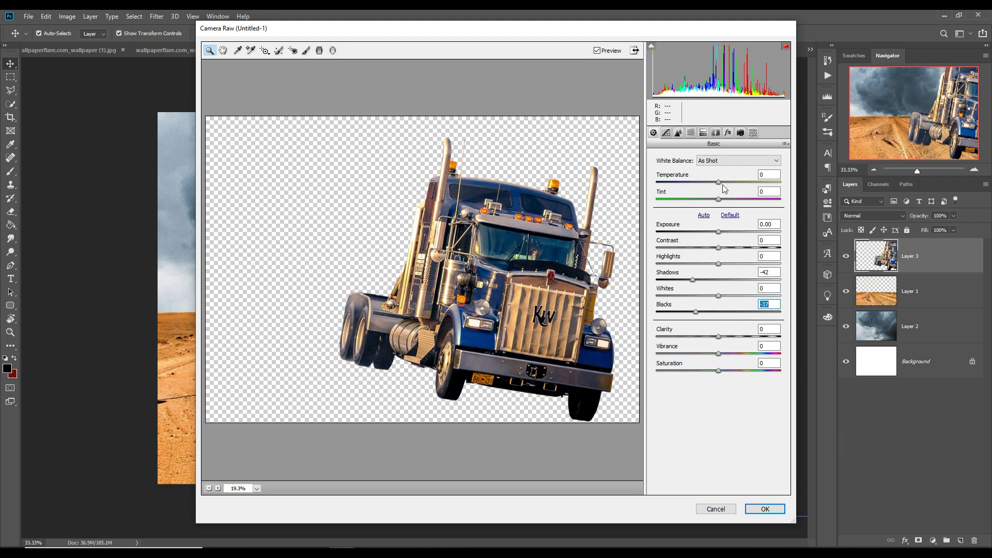
{"action": "left_click", "coordinate": [764, 509]}
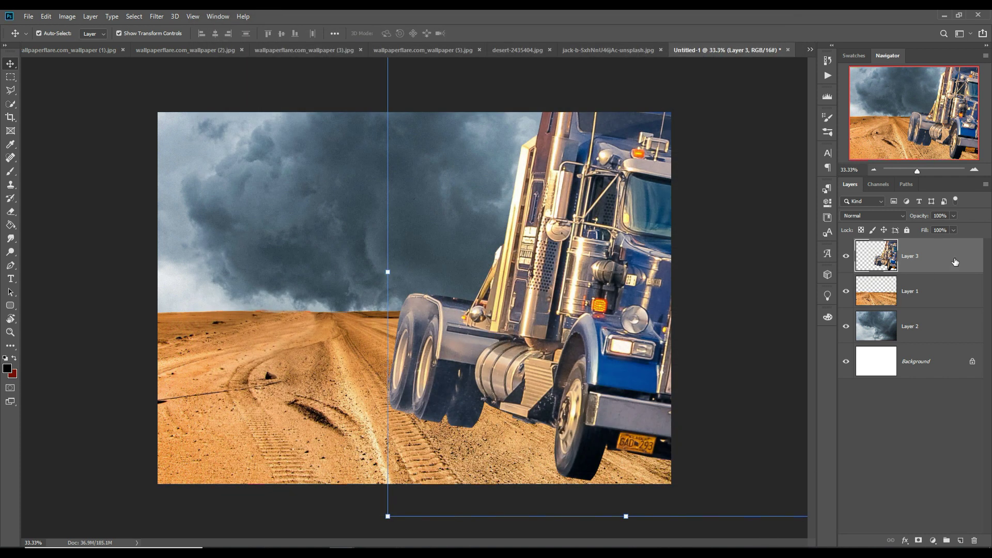
{"action": "left_click", "coordinate": [939, 537]}
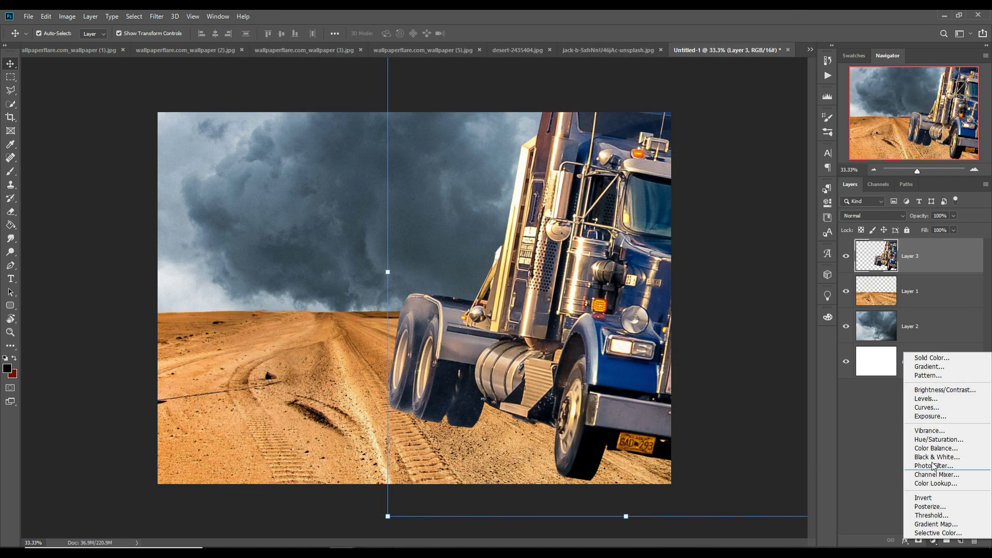
{"action": "left_click", "coordinate": [933, 440]}
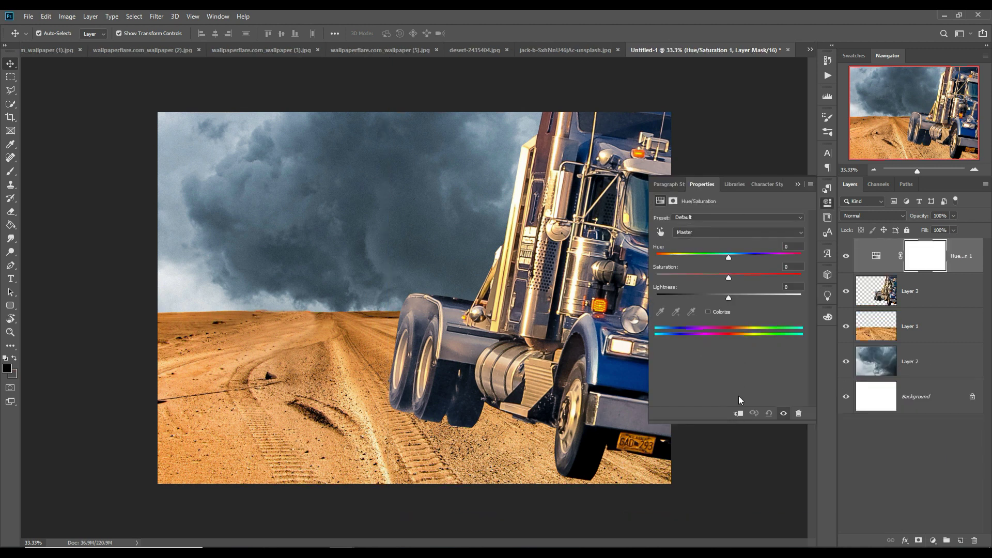
{"action": "left_click", "coordinate": [740, 413]}
{"action": "mouse_move", "coordinate": [728, 258]}
{"action": "left_mouse_down"}
{"action": "mouse_move", "coordinate": [798, 259]}
{"action": "mouse_move", "coordinate": [656, 258]}
{"action": "mouse_move", "coordinate": [814, 263]}
{"action": "left_mouse_up"}
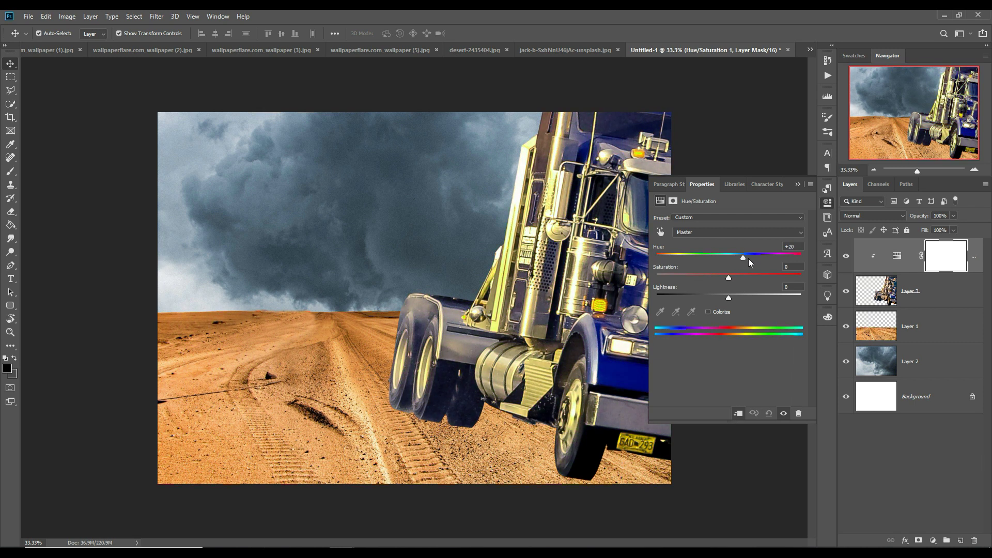
{"action": "left_click", "coordinate": [827, 203]}
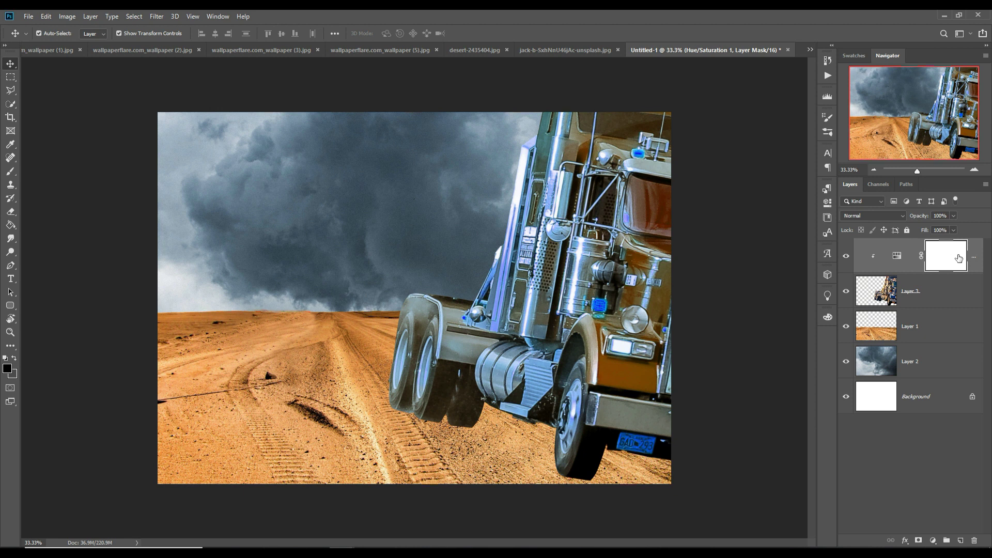
{"action": "key", "text": "Delete"}
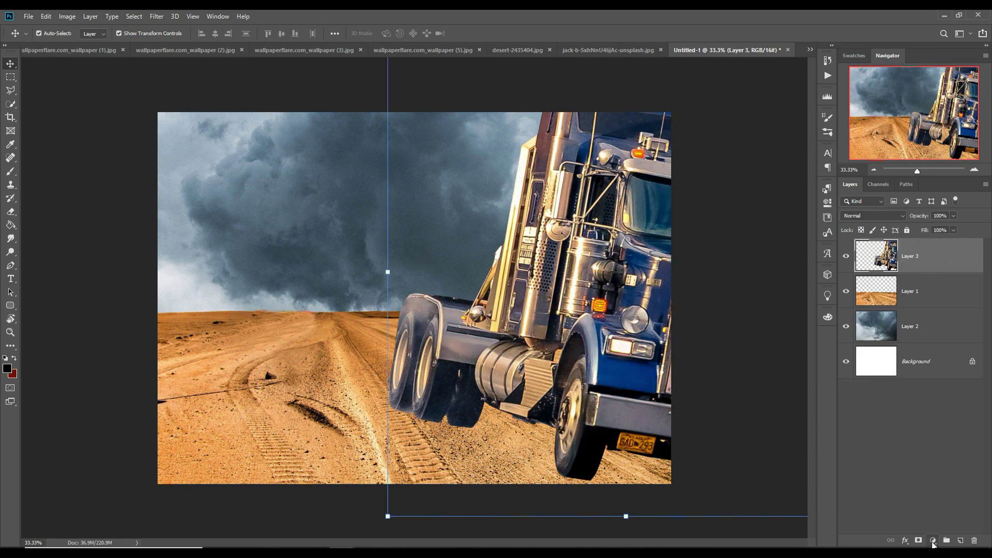
Step: Add a Levels layer clipped to the truck with black input 6 and midtones 0.84
{"action": "left_click", "coordinate": [933, 541]}
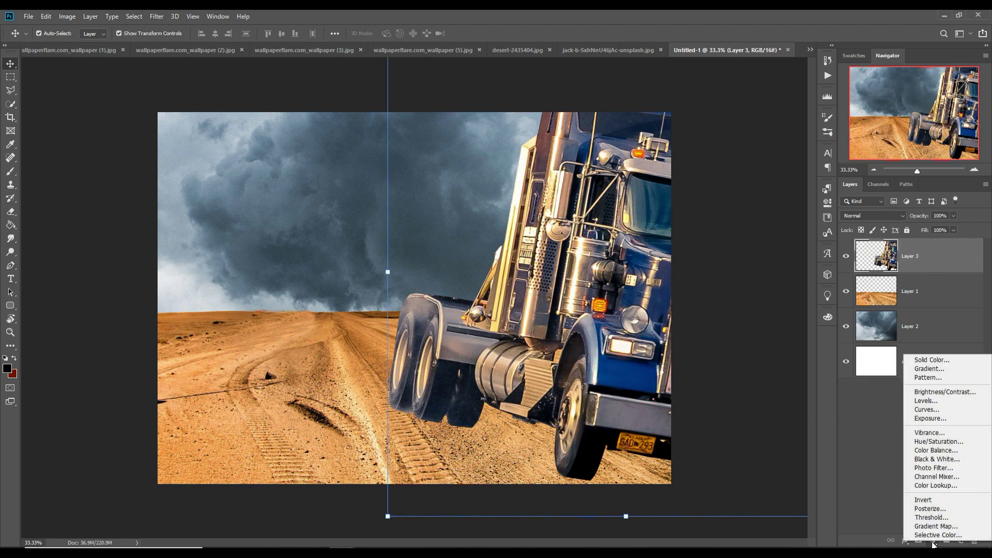
{"action": "left_click", "coordinate": [933, 401]}
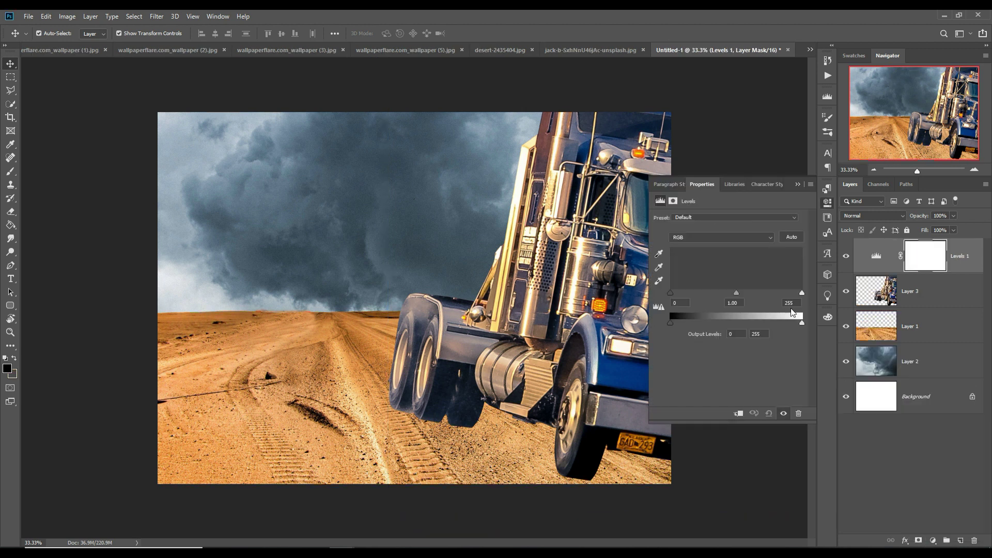
{"action": "mouse_move", "coordinate": [801, 293]}
{"action": "left_mouse_down"}
{"action": "mouse_move", "coordinate": [792, 295]}
{"action": "mouse_move", "coordinate": [800, 293]}
{"action": "left_mouse_up"}
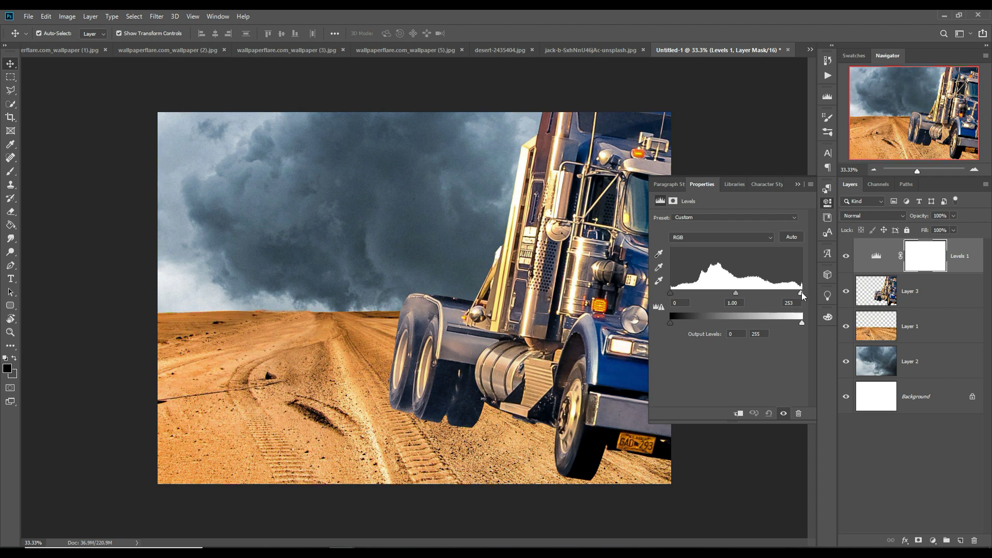
{"action": "left_click", "coordinate": [738, 413]}
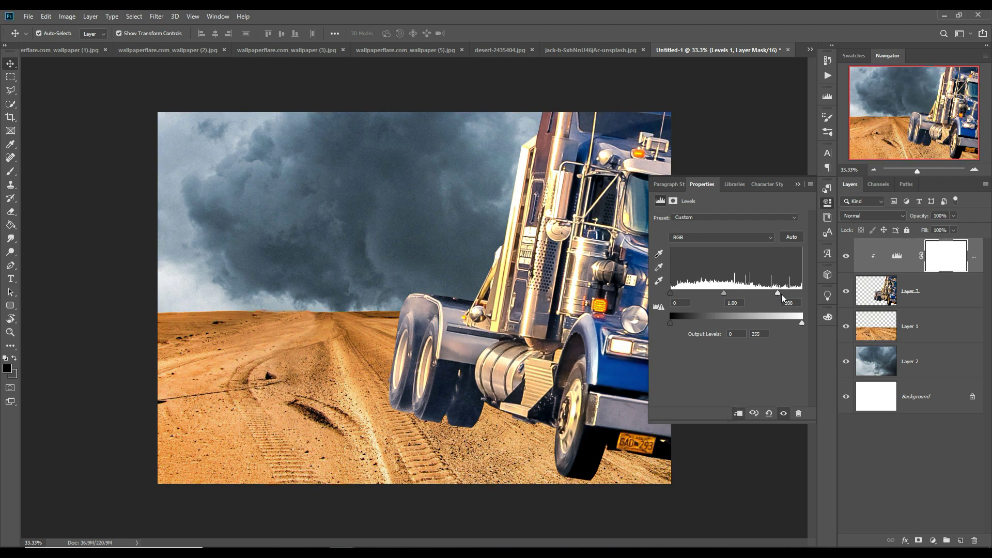
{"action": "mouse_move", "coordinate": [734, 293]}
{"action": "left_mouse_down"}
{"action": "mouse_move", "coordinate": [761, 292]}
{"action": "mouse_move", "coordinate": [752, 292]}
{"action": "left_mouse_up"}
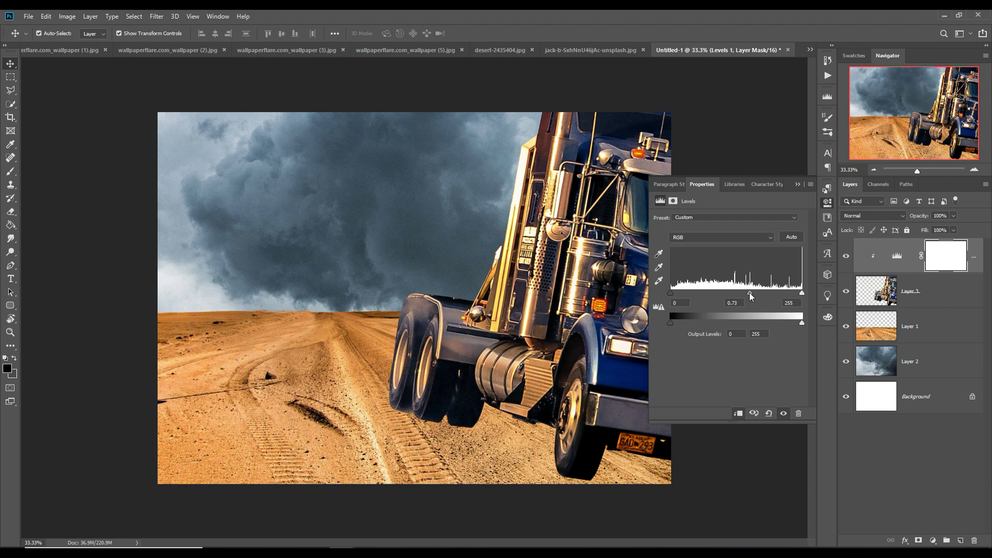
{"action": "left_click_drag", "start_coordinate": [671, 293], "coordinate": [678, 293]}
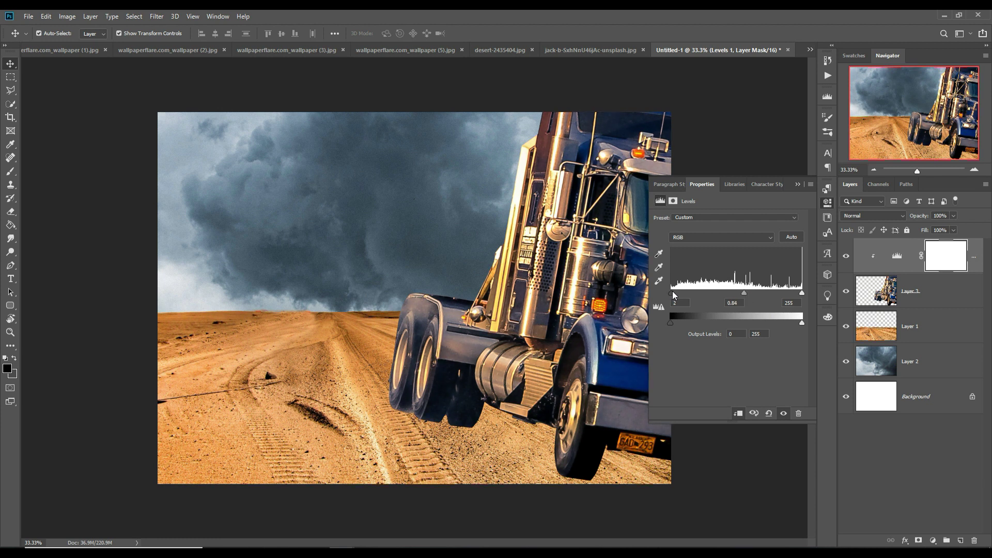
{"action": "left_click", "coordinate": [798, 184]}
Step: Select truck layer Layer 3 and reopen the Camera Raw Filter on it
{"action": "left_click", "coordinate": [948, 289]}
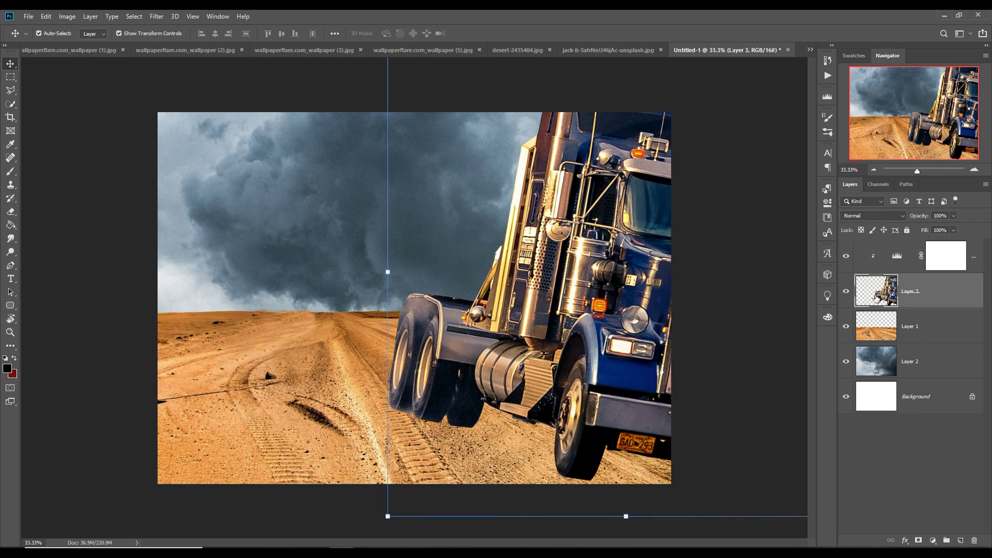
{"action": "left_click", "coordinate": [155, 17]}
{"action": "left_click", "coordinate": [182, 81]}
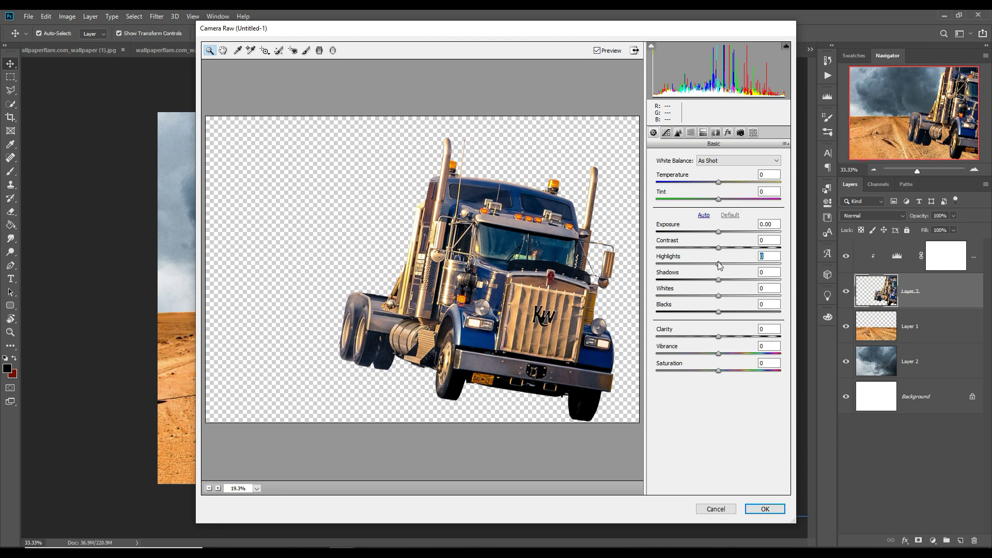
Step: Set the truck's Camera Raw Highlights to -49 and Whites to -38, then apply
{"action": "left_click_drag", "start_coordinate": [718, 264], "coordinate": [688, 264]}
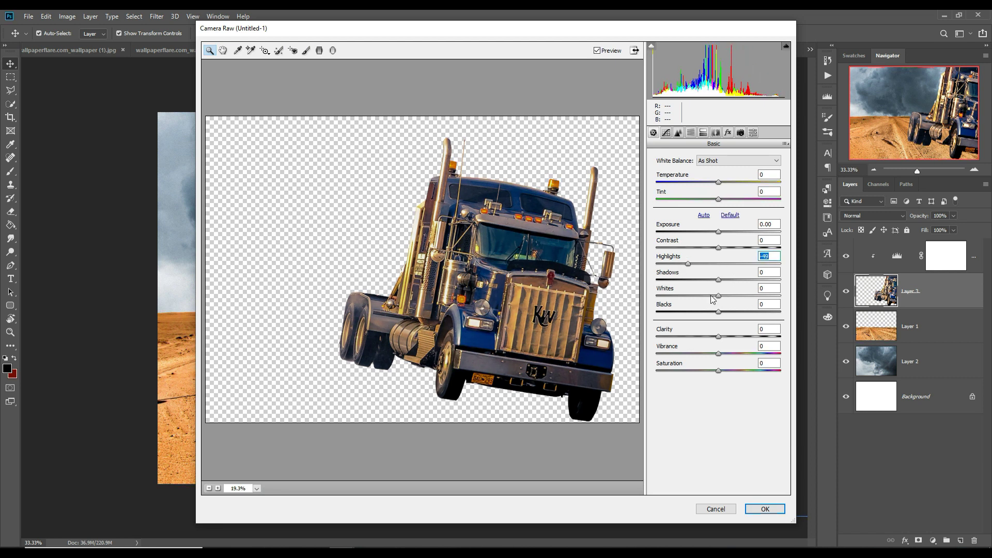
{"action": "left_click_drag", "start_coordinate": [718, 296], "coordinate": [698, 297]}
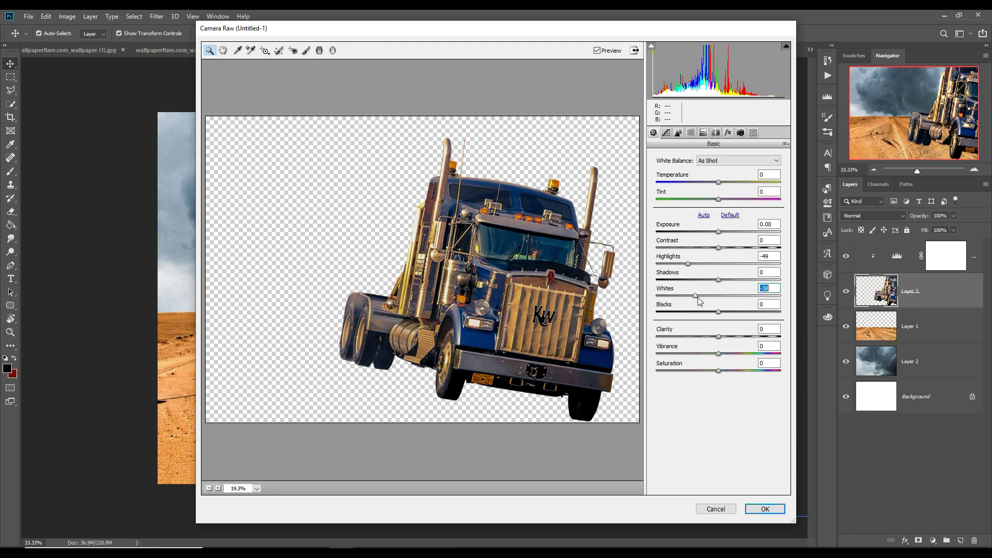
{"action": "left_click", "coordinate": [760, 510]}
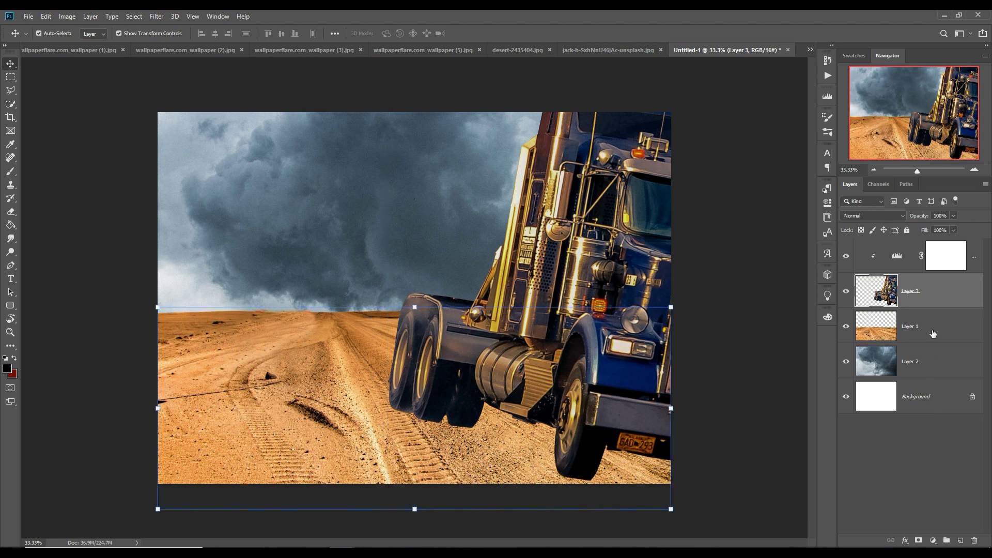
Step: Add an empty Layer 4 above the desert Layer 1
{"action": "left_click", "coordinate": [932, 328]}
{"action": "left_click", "coordinate": [961, 540]}
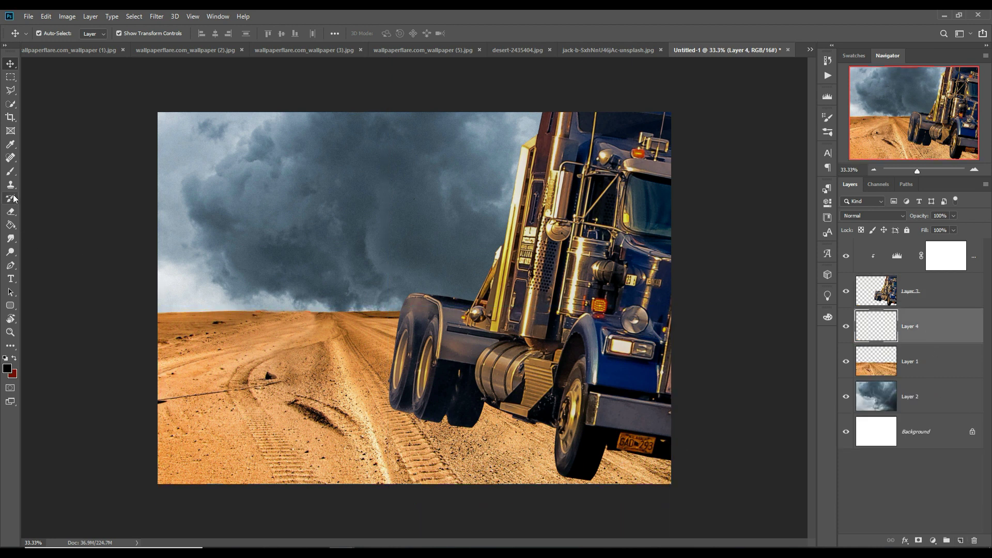
{"action": "left_click", "coordinate": [10, 172]}
{"action": "key", "text": "v"}
Step: Clip a Hue/Saturation layer to Layer 1, lowering saturation to -33 and darkening lightness
{"action": "left_click", "coordinate": [322, 377]}
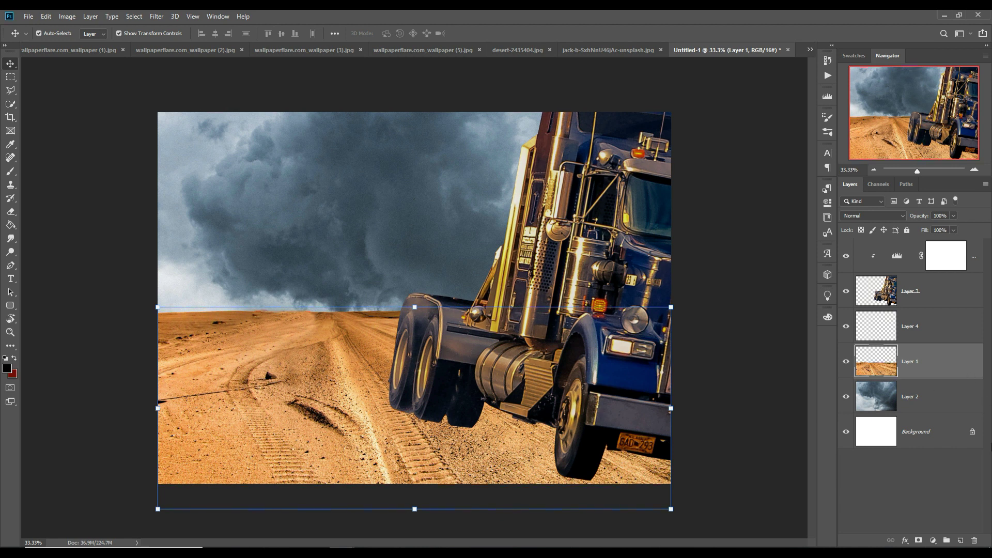
{"action": "left_click", "coordinate": [934, 541]}
{"action": "left_click", "coordinate": [930, 443]}
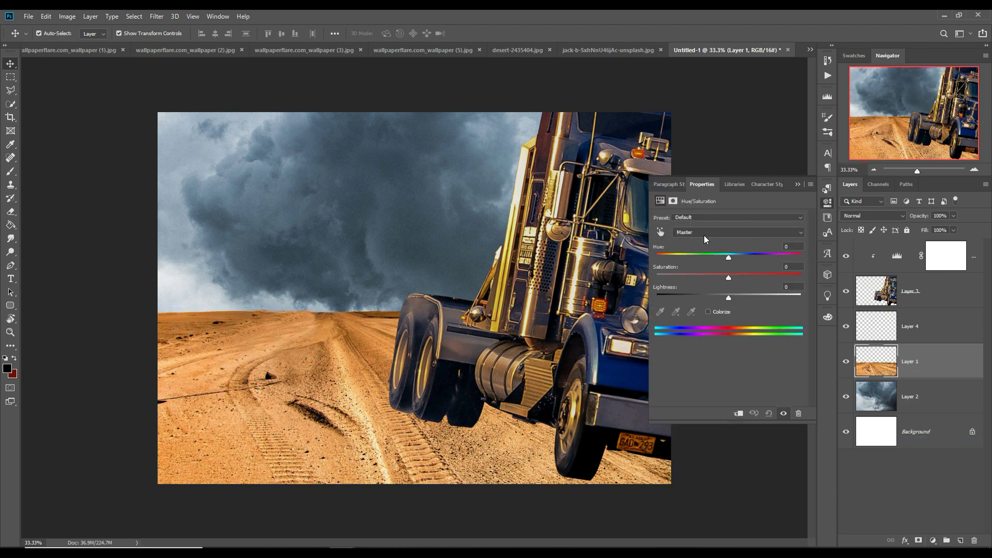
{"action": "left_click", "coordinate": [744, 414]}
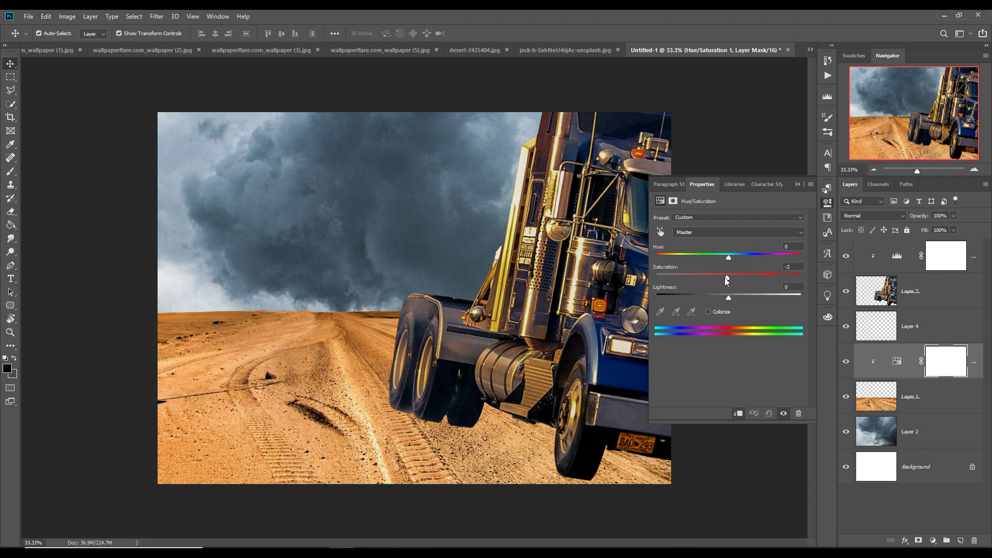
{"action": "left_click_drag", "start_coordinate": [702, 283], "coordinate": [723, 299]}
{"action": "left_click", "coordinate": [798, 185]}
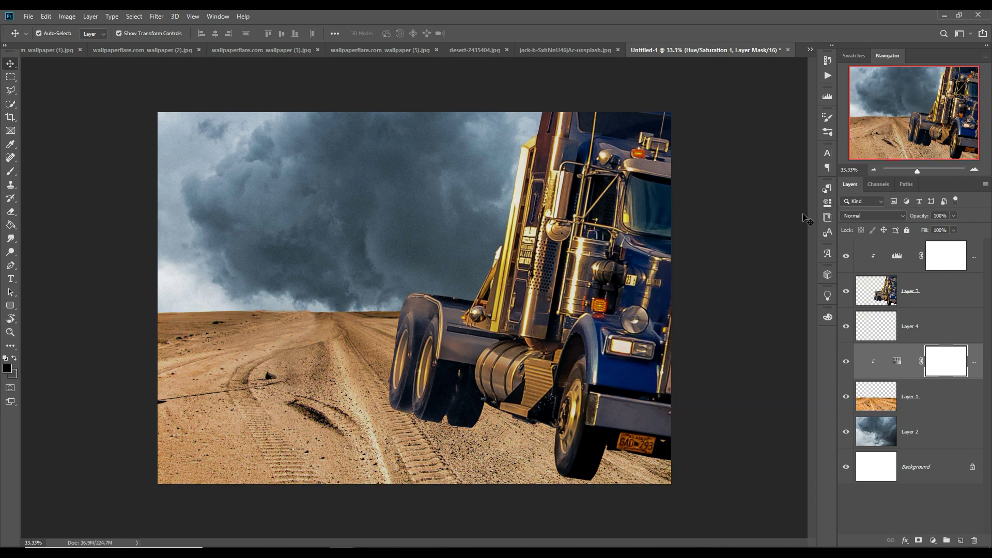
{"action": "left_click", "coordinate": [879, 326]}
{"action": "left_click", "coordinate": [10, 172]}
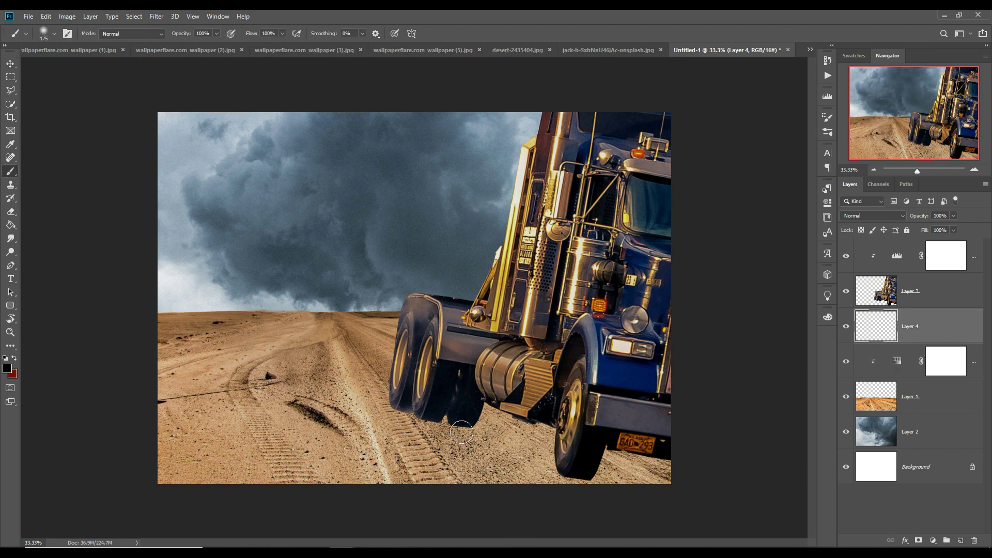
Step: Paint a black 500 px shadow on Layer 4 and stretch it flat under the truck's wheels
{"action": "key", "text": "bracketright"}
{"action": "key", "text": "bracketright"}
{"action": "key", "text": "bracketright"}
{"action": "key", "text": "bracketright"}
{"action": "left_click_drag", "start_coordinate": [460, 434], "coordinate": [503, 421]}
{"action": "key", "text": "v"}
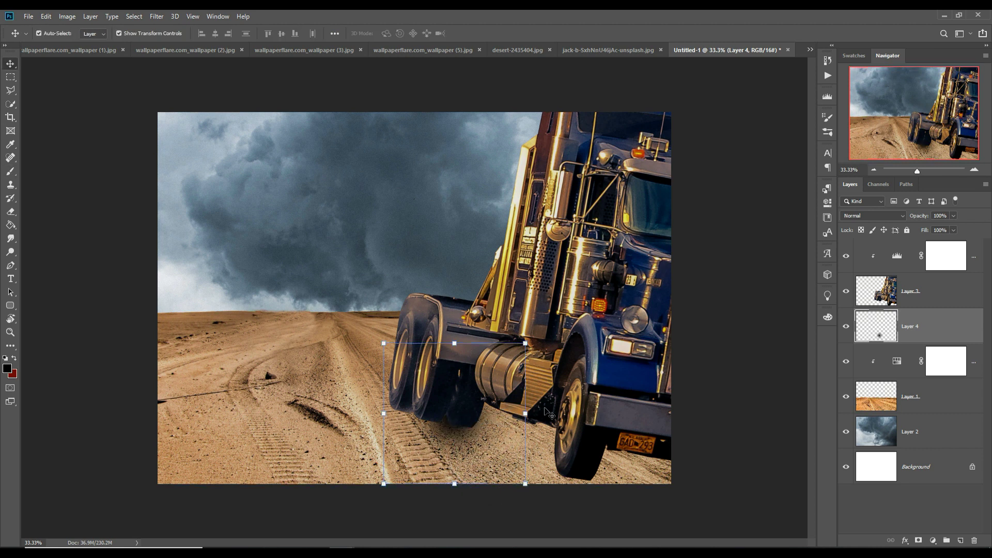
{"action": "left_click_drag", "start_coordinate": [532, 417], "coordinate": [717, 417]}
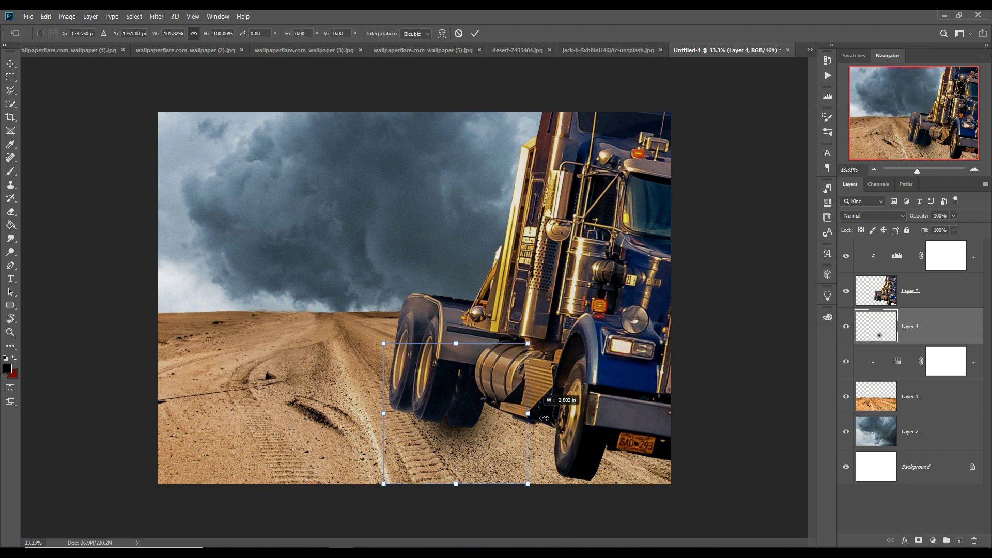
{"action": "left_click_drag", "start_coordinate": [552, 488], "coordinate": [552, 554]}
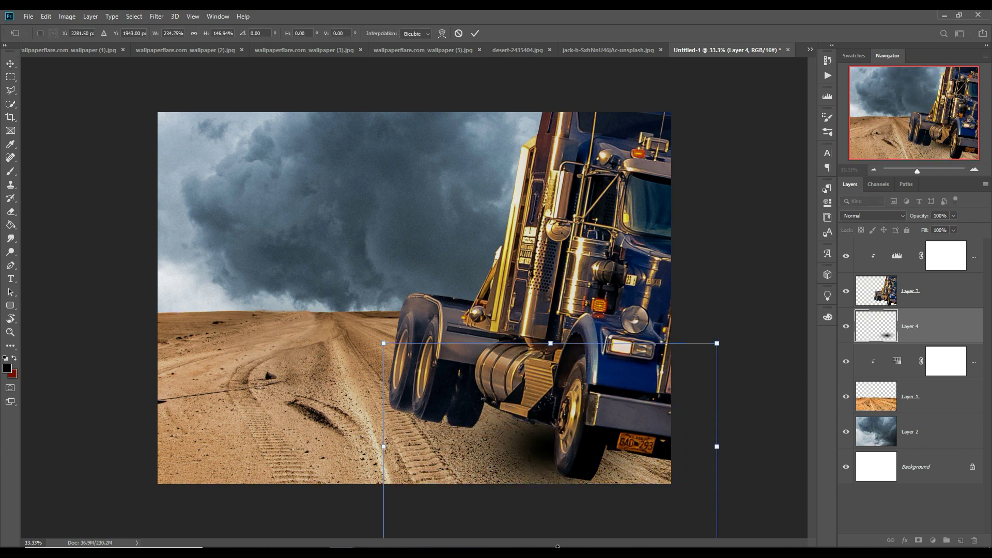
{"action": "mouse_move", "coordinate": [536, 453]}
{"action": "left_mouse_down"}
{"action": "mouse_move", "coordinate": [427, 420]}
{"action": "mouse_move", "coordinate": [438, 425]}
{"action": "left_mouse_up"}
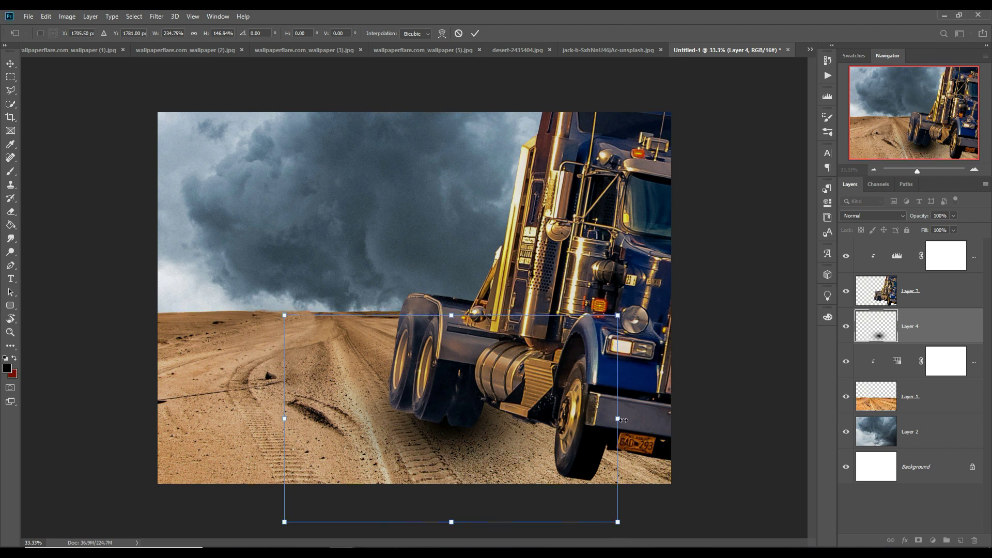
{"action": "left_click_drag", "start_coordinate": [618, 418], "coordinate": [703, 419]}
{"action": "left_click_drag", "start_coordinate": [497, 444], "coordinate": [471, 438]}
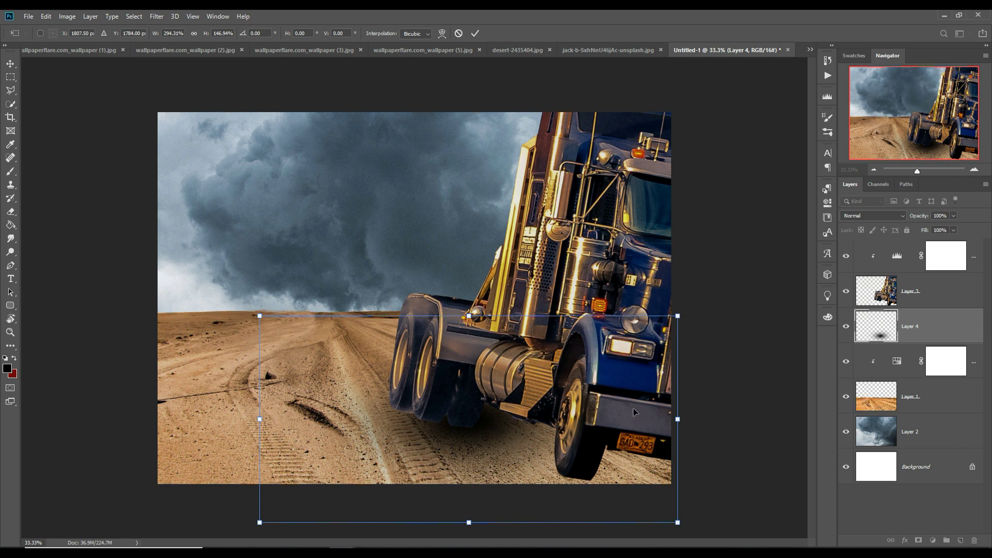
{"action": "left_click_drag", "start_coordinate": [467, 524], "coordinate": [468, 444]}
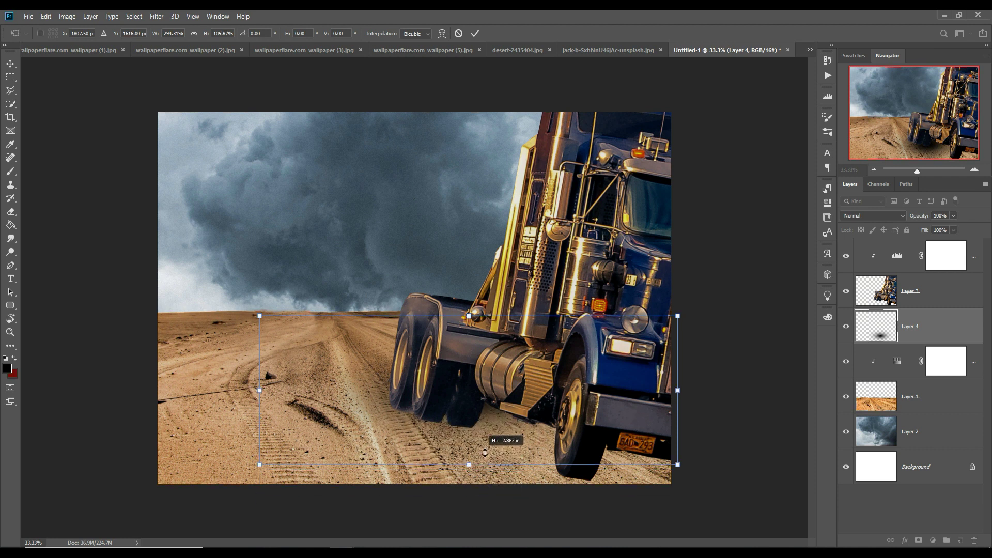
{"action": "left_click_drag", "start_coordinate": [500, 407], "coordinate": [500, 446]}
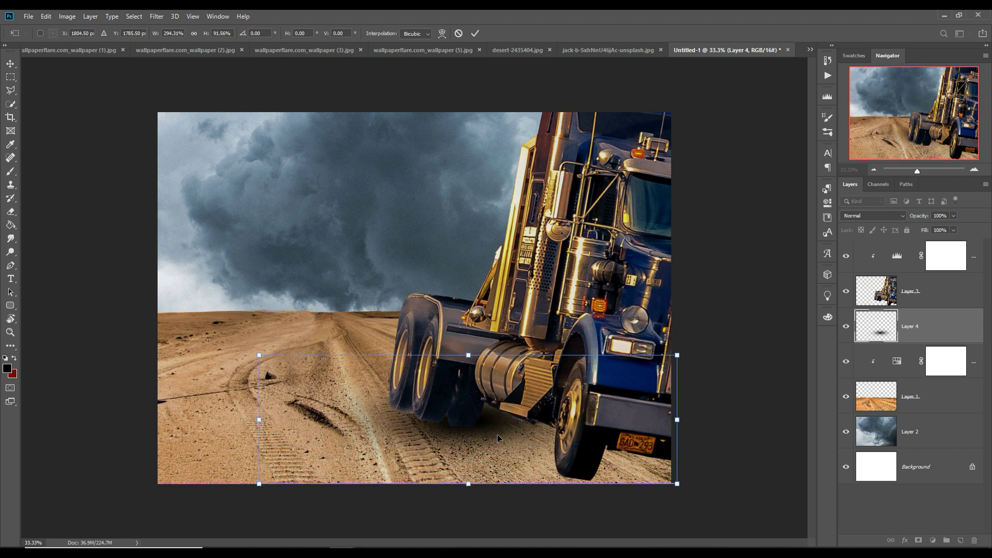
{"action": "left_click", "coordinate": [475, 33]}
Step: Duplicate the shadow as Layer 4 copy and shift it down and right
{"action": "right_click", "coordinate": [956, 325]}
{"action": "left_click", "coordinate": [837, 165]}
{"action": "key", "text": "Return"}
{"action": "mouse_move", "coordinate": [485, 437]}
{"action": "left_mouse_down"}
{"action": "mouse_move", "coordinate": [622, 496]}
{"action": "mouse_move", "coordinate": [660, 472]}
{"action": "left_mouse_up"}
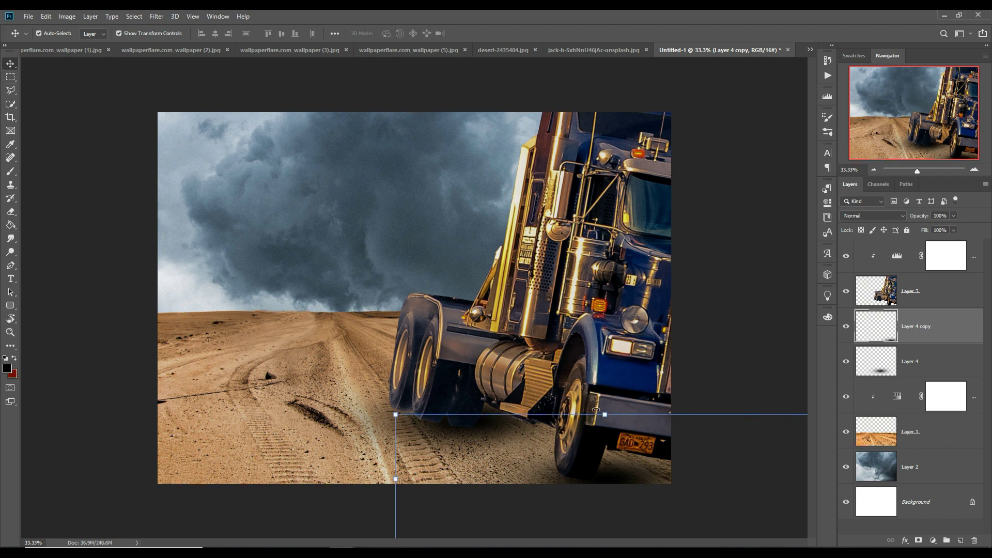
Step: Add a new layer above the truck with a brush at 6% opacity and 14% smoothing
{"action": "left_click", "coordinate": [448, 356]}
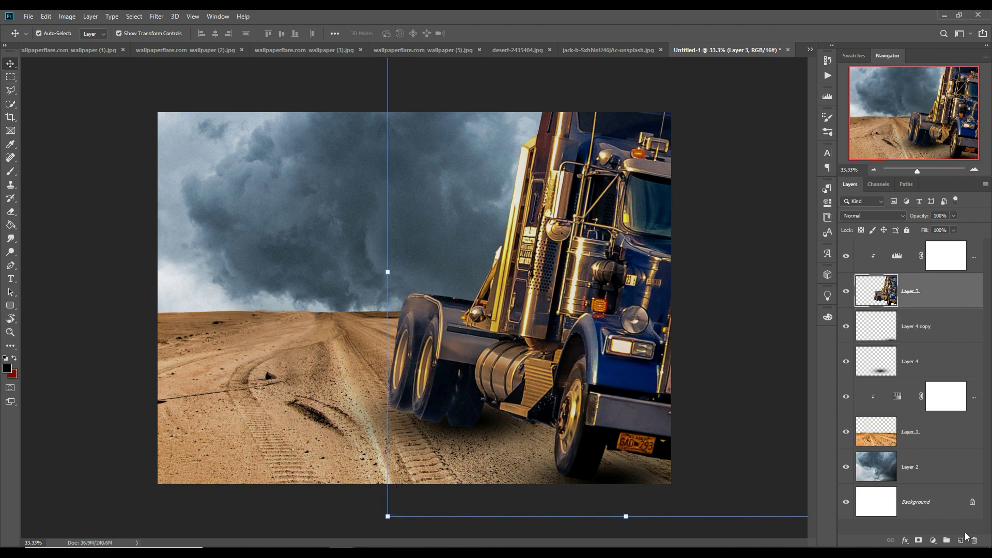
{"action": "left_click", "coordinate": [961, 540]}
{"action": "key", "text": "b"}
{"action": "left_click", "coordinate": [362, 34]}
{"action": "left_click_drag", "start_coordinate": [392, 50], "coordinate": [389, 52]}
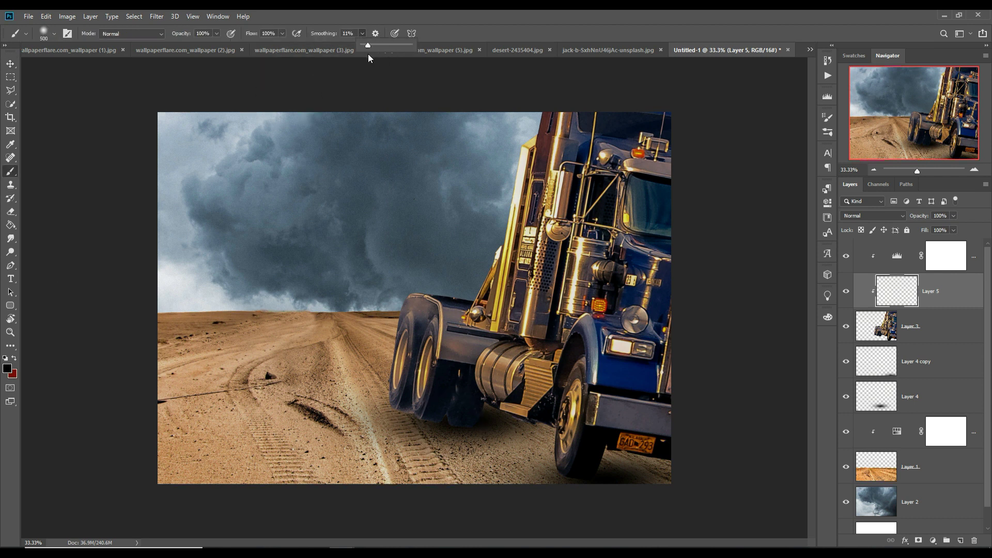
{"action": "left_click", "coordinate": [216, 34]}
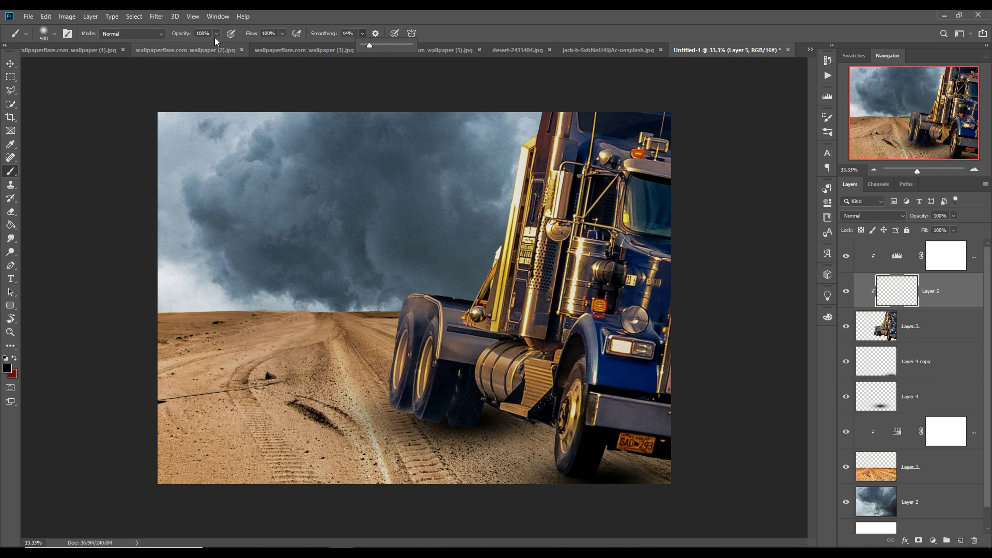
{"action": "left_click_drag", "start_coordinate": [217, 47], "coordinate": [173, 47]}
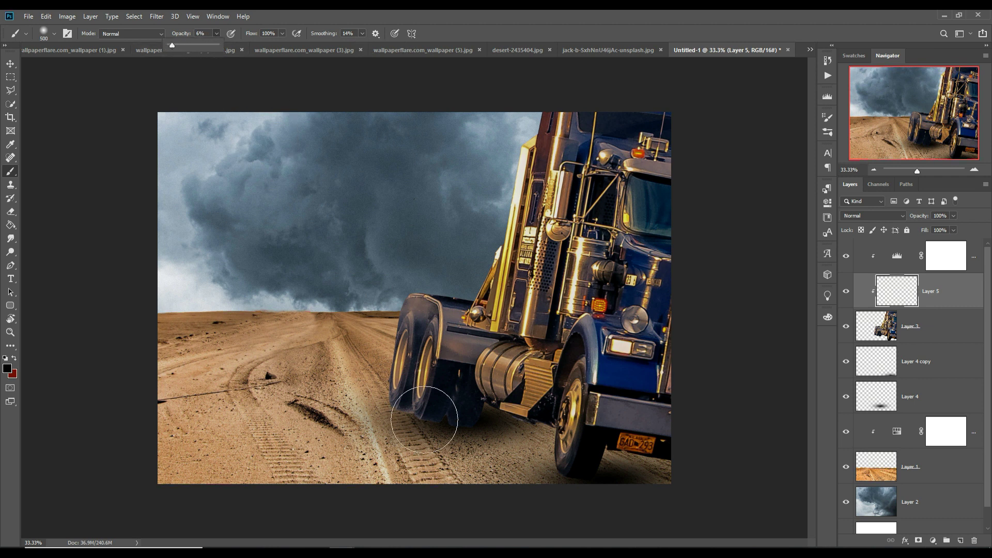
Step: Shade the truck's rear wheels and nearby sand, then shrink the brush to 90 px
{"action": "left_click_drag", "start_coordinate": [412, 365], "coordinate": [398, 354]}
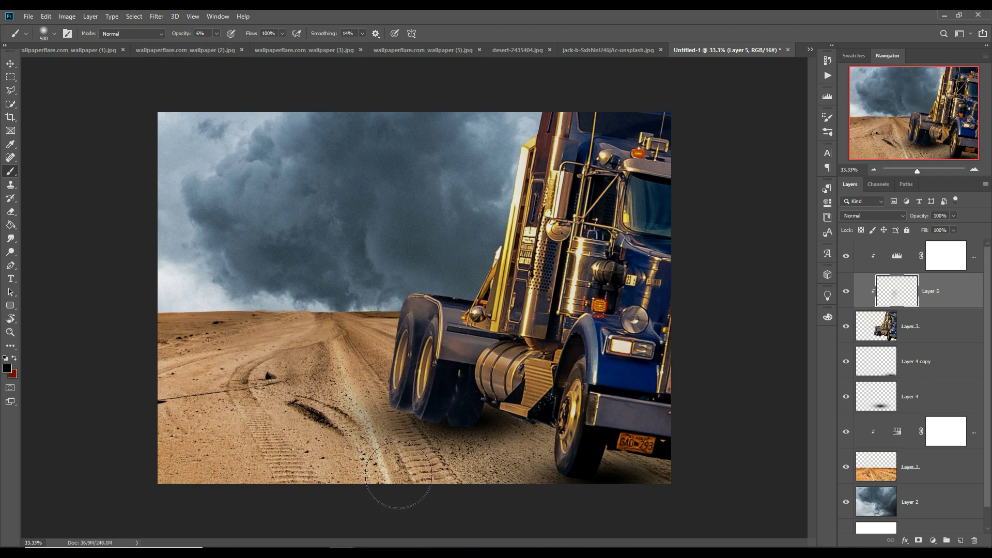
{"action": "mouse_move", "coordinate": [422, 461]}
{"action": "left_mouse_down"}
{"action": "mouse_move", "coordinate": [492, 472]}
{"action": "mouse_move", "coordinate": [487, 482]}
{"action": "mouse_move", "coordinate": [404, 472]}
{"action": "left_mouse_up"}
{"action": "key", "text": "bracketleft"}
{"action": "key", "text": "bracketleft"}
{"action": "key", "text": "bracketleft"}
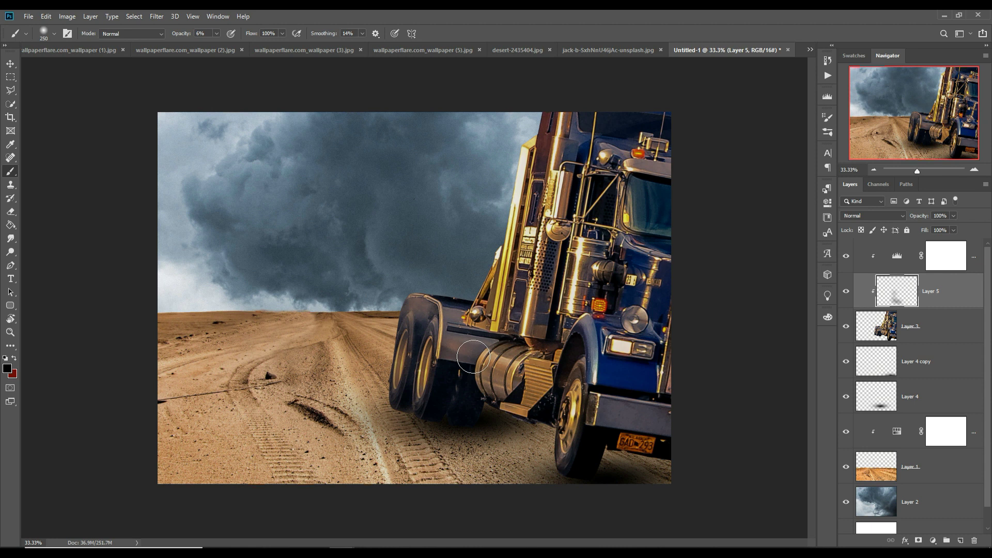
{"action": "key", "text": "bracketleft"}
{"action": "key", "text": "bracketleft"}
{"action": "key", "text": "bracketleft"}
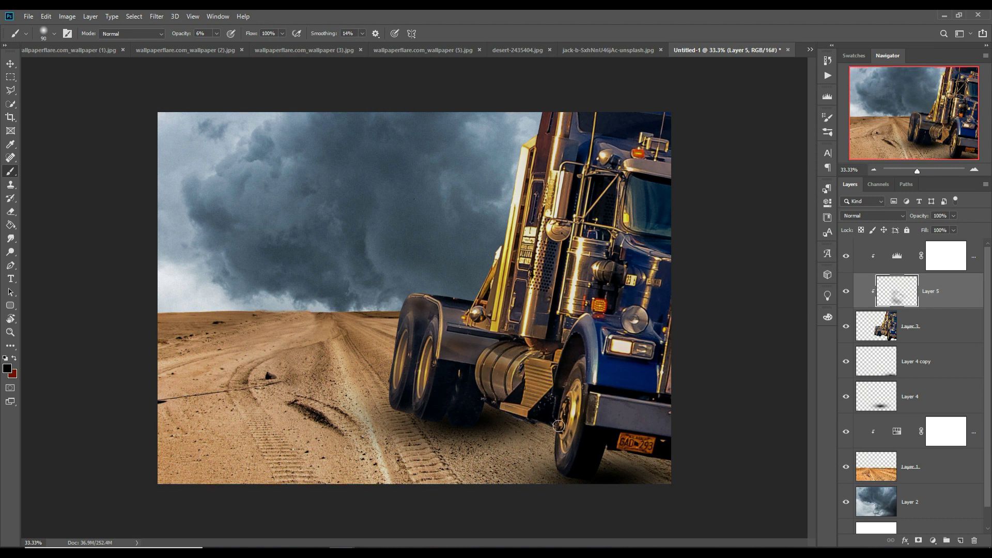
Step: Shade the fender edge, chrome stack and cab chrome with faint dark strokes
{"action": "left_click_drag", "start_coordinate": [598, 350], "coordinate": [598, 418]}
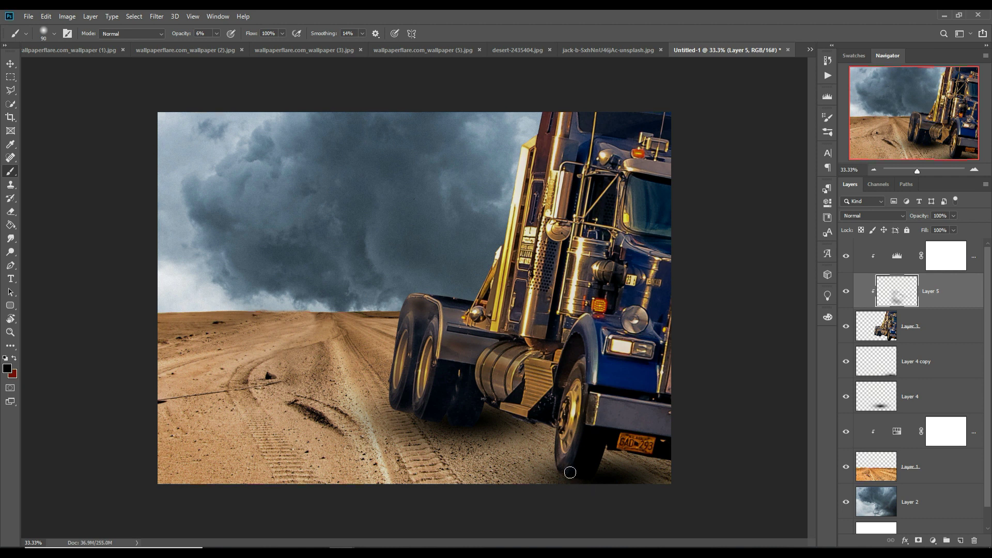
{"action": "left_click_drag", "start_coordinate": [566, 191], "coordinate": [558, 136]}
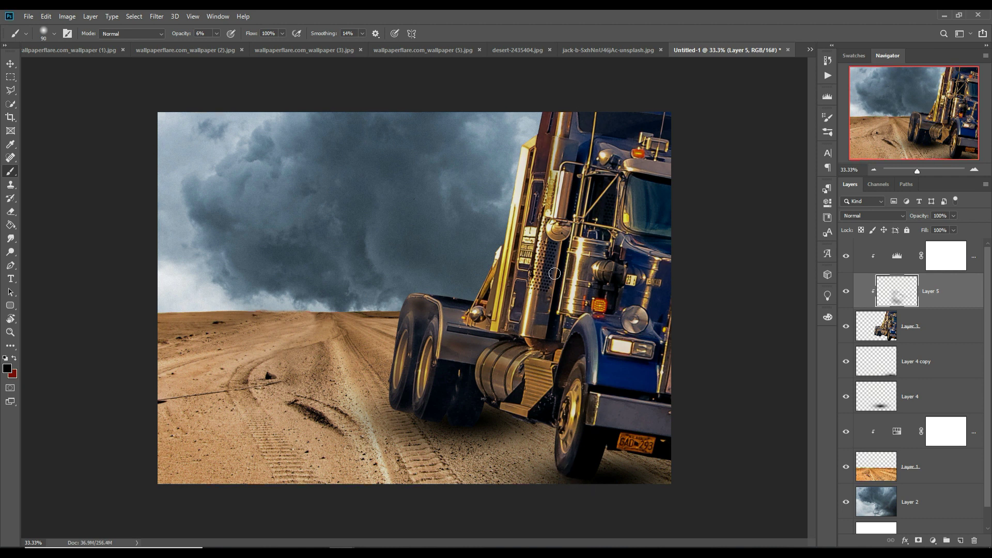
{"action": "left_click_drag", "start_coordinate": [528, 335], "coordinate": [528, 279]}
{"action": "mouse_move", "coordinate": [525, 184]}
{"action": "left_mouse_down"}
{"action": "mouse_move", "coordinate": [505, 229]}
{"action": "mouse_move", "coordinate": [501, 313]}
{"action": "mouse_move", "coordinate": [512, 199]}
{"action": "left_mouse_up"}
{"action": "left_click_drag", "start_coordinate": [515, 164], "coordinate": [525, 152]}
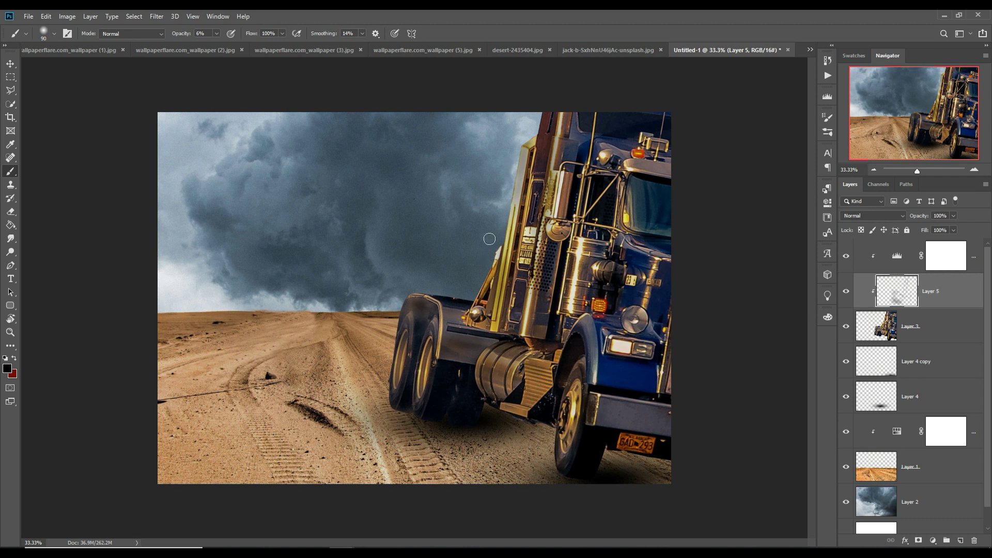
{"action": "mouse_move", "coordinate": [499, 265]}
{"action": "left_mouse_down"}
{"action": "mouse_move", "coordinate": [498, 313]}
{"action": "mouse_move", "coordinate": [531, 222]}
{"action": "mouse_move", "coordinate": [534, 323]}
{"action": "left_mouse_up"}
{"action": "left_click_drag", "start_coordinate": [532, 227], "coordinate": [505, 332]}
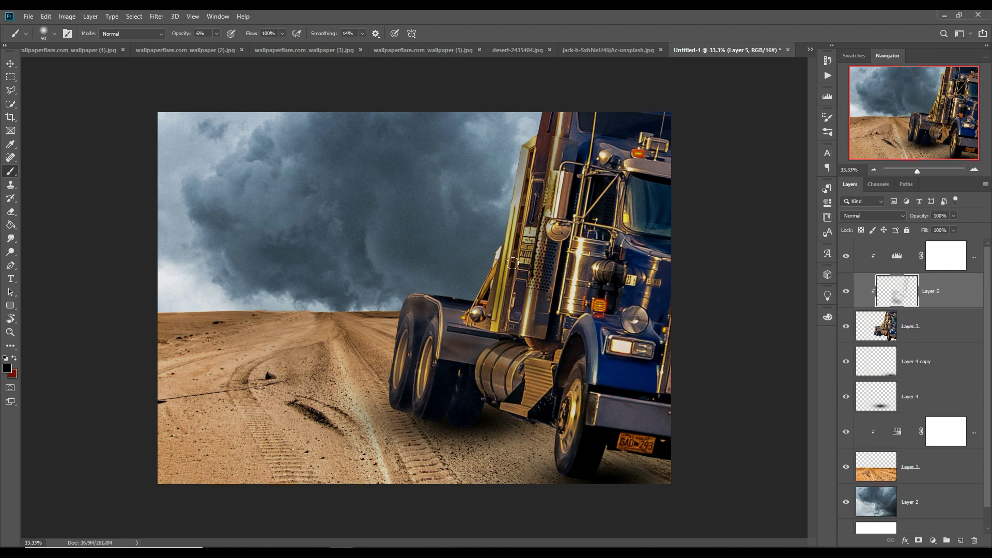
{"action": "mouse_move", "coordinate": [600, 228]}
{"action": "left_mouse_down"}
{"action": "mouse_move", "coordinate": [585, 291]}
{"action": "mouse_move", "coordinate": [599, 271]}
{"action": "left_mouse_up"}
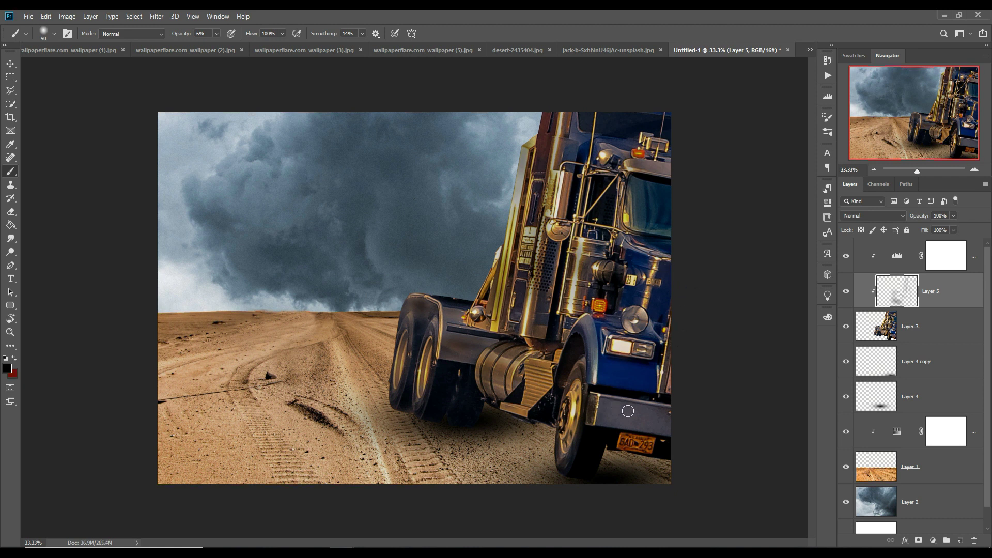
{"action": "key", "text": "v"}
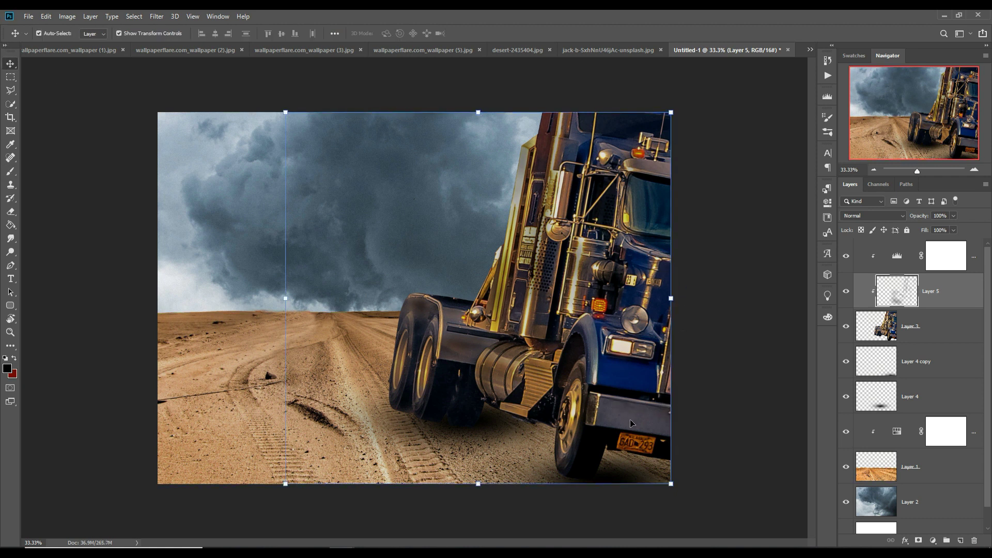
Step: Bring the Hawkeye layer into Untitled-1 and release its clipping mask
{"action": "left_click", "coordinate": [810, 50]}
{"action": "left_click", "coordinate": [671, 52]}
{"action": "mouse_move", "coordinate": [144, 50]}
{"action": "left_mouse_down"}
{"action": "mouse_move", "coordinate": [144, 70]}
{"action": "mouse_move", "coordinate": [732, 106]}
{"action": "left_mouse_up"}
{"action": "left_click_drag", "start_coordinate": [770, 251], "coordinate": [525, 247]}
{"action": "left_click", "coordinate": [488, 220]}
{"action": "left_click", "coordinate": [812, 106]}
{"action": "left_click_drag", "start_coordinate": [954, 292], "coordinate": [959, 252]}
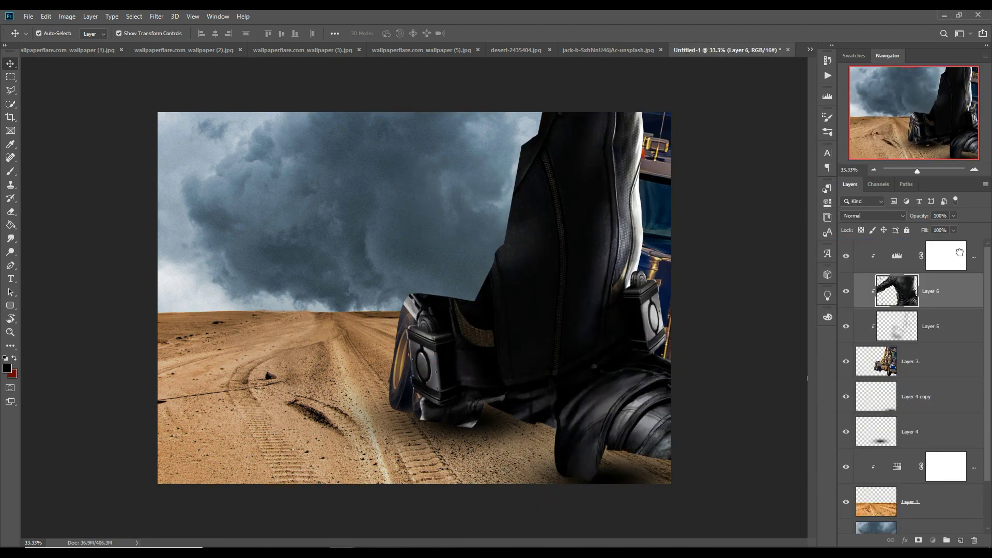
{"action": "right_click", "coordinate": [959, 252]}
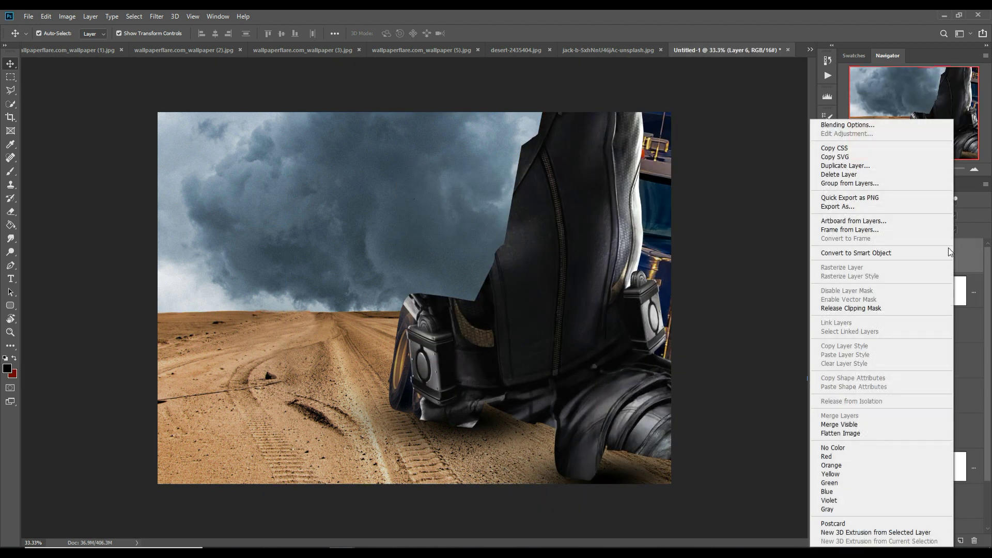
{"action": "left_click", "coordinate": [876, 309]}
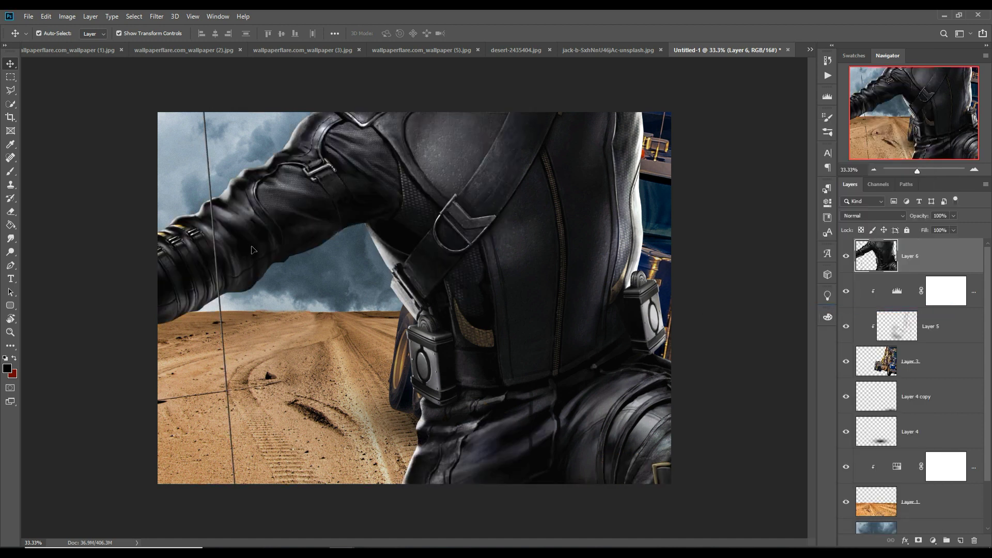
Step: Scale Hawkeye to about 18%, rotate -3°, and place him beside the truck
{"action": "key", "text": "ctrl+t"}
{"action": "mouse_move", "coordinate": [228, 455]}
{"action": "left_mouse_down"}
{"action": "mouse_move", "coordinate": [631, 424]}
{"action": "mouse_move", "coordinate": [469, 383]}
{"action": "mouse_move", "coordinate": [244, 354]}
{"action": "mouse_move", "coordinate": [468, 263]}
{"action": "left_mouse_up"}
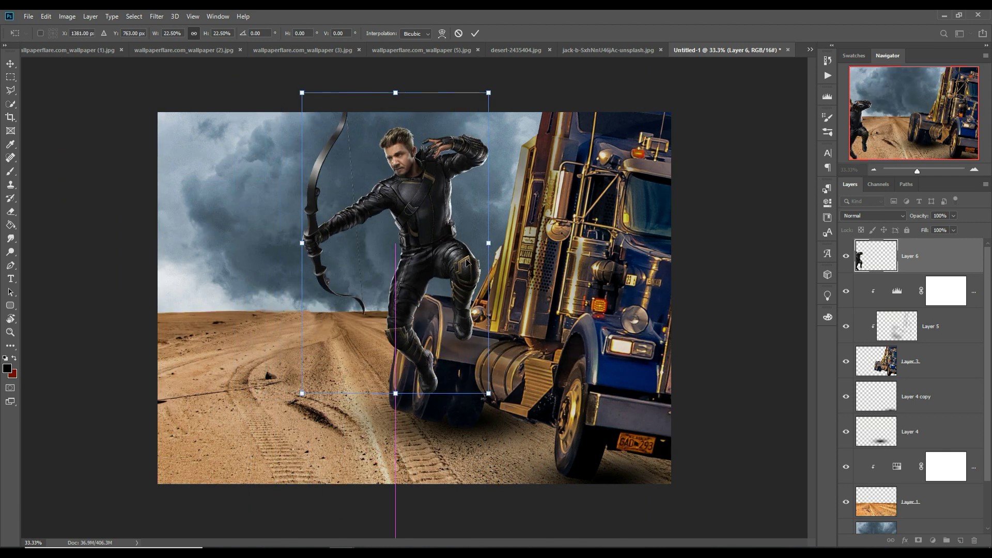
{"action": "left_click_drag", "start_coordinate": [489, 92], "coordinate": [470, 127]}
{"action": "left_click_drag", "start_coordinate": [485, 298], "coordinate": [520, 291]}
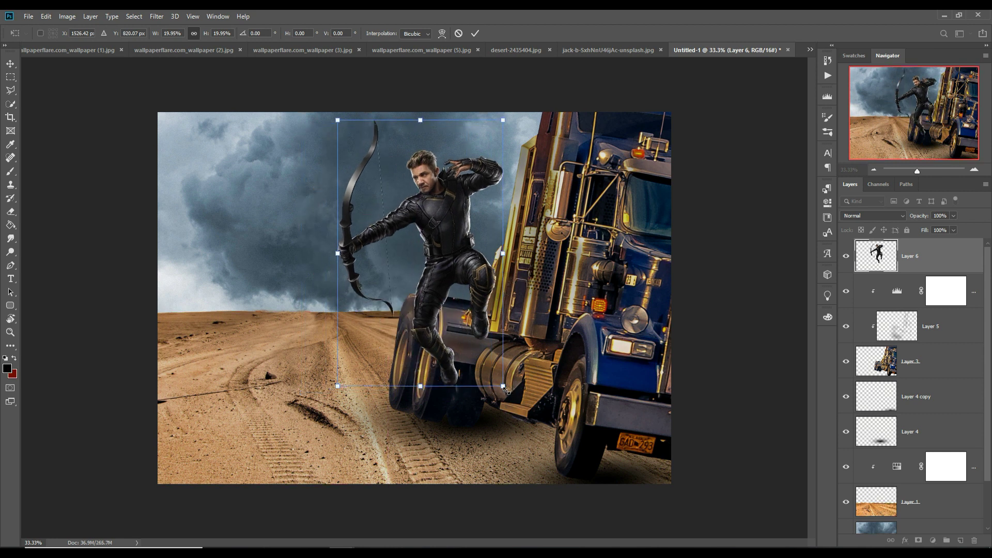
{"action": "left_click_drag", "start_coordinate": [504, 389], "coordinate": [483, 354]}
{"action": "left_click_drag", "start_coordinate": [451, 294], "coordinate": [481, 293]}
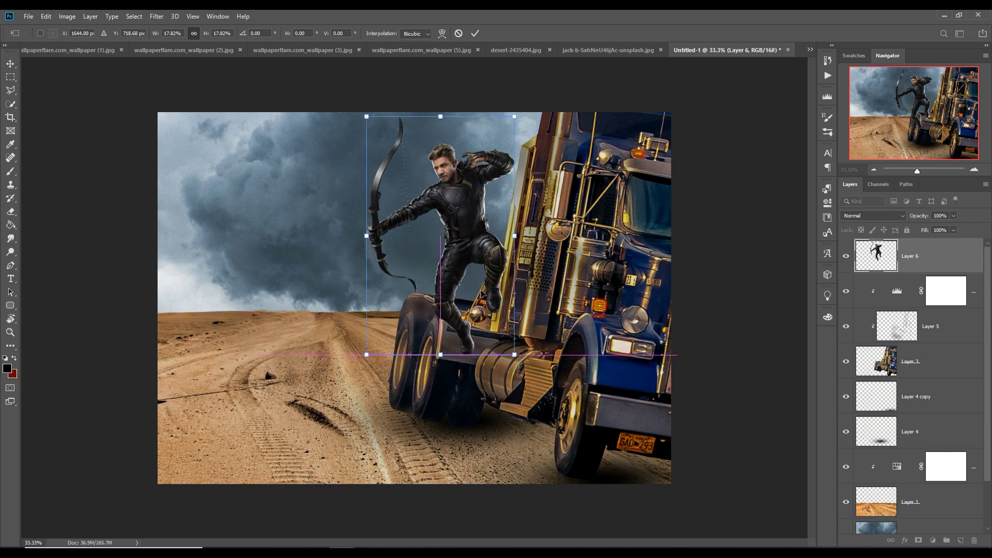
{"action": "left_click_drag", "start_coordinate": [475, 222], "coordinate": [471, 221]}
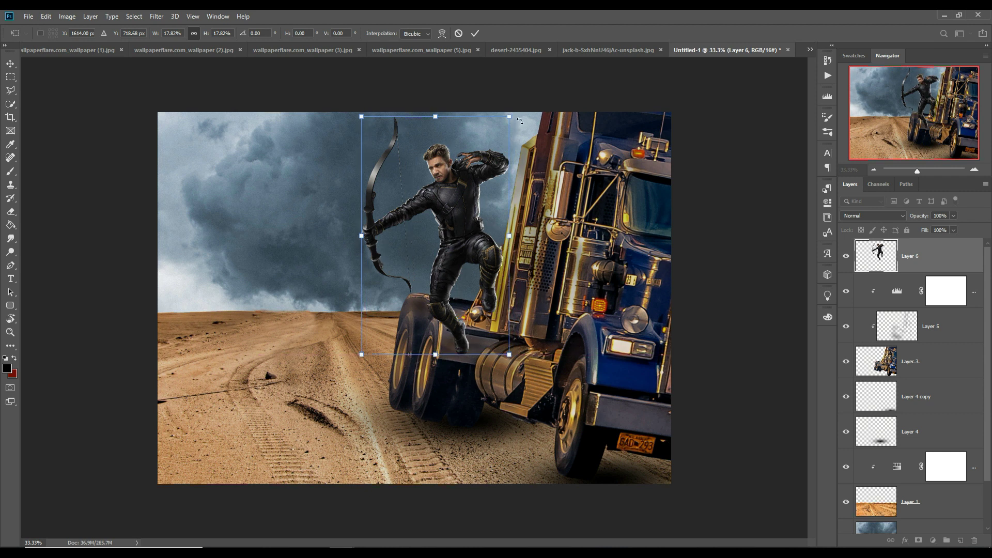
{"action": "left_click_drag", "start_coordinate": [519, 118], "coordinate": [513, 113]}
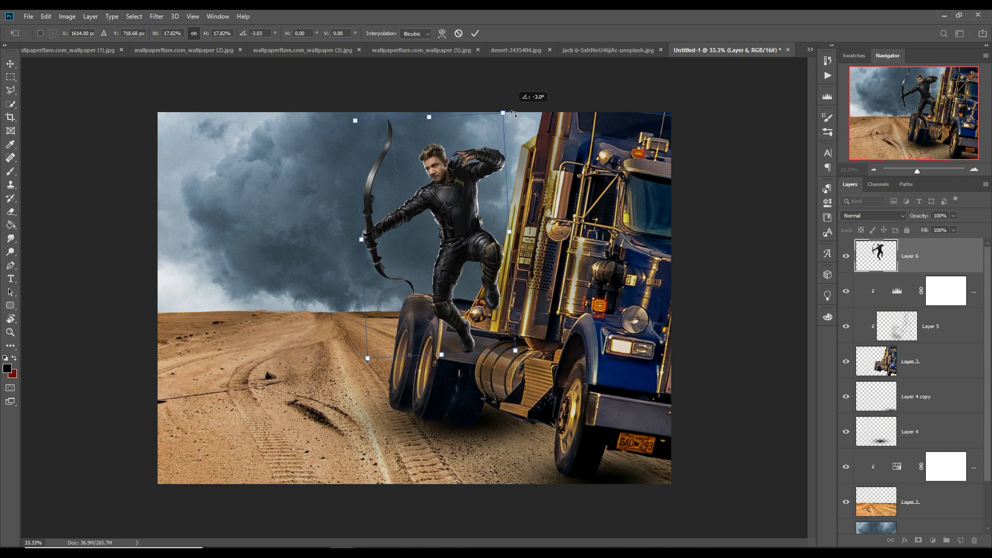
{"action": "left_click_drag", "start_coordinate": [482, 264], "coordinate": [484, 266]}
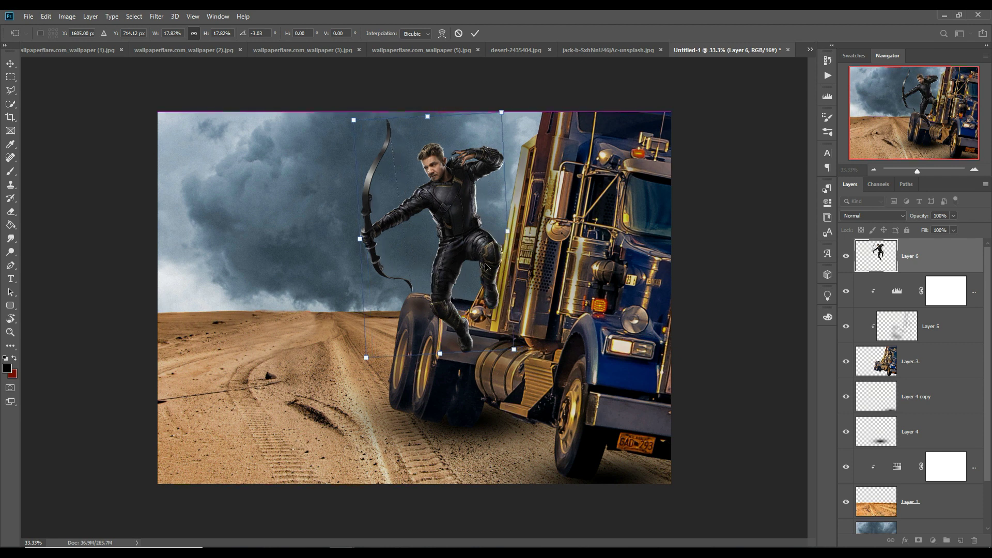
{"action": "left_click", "coordinate": [474, 33]}
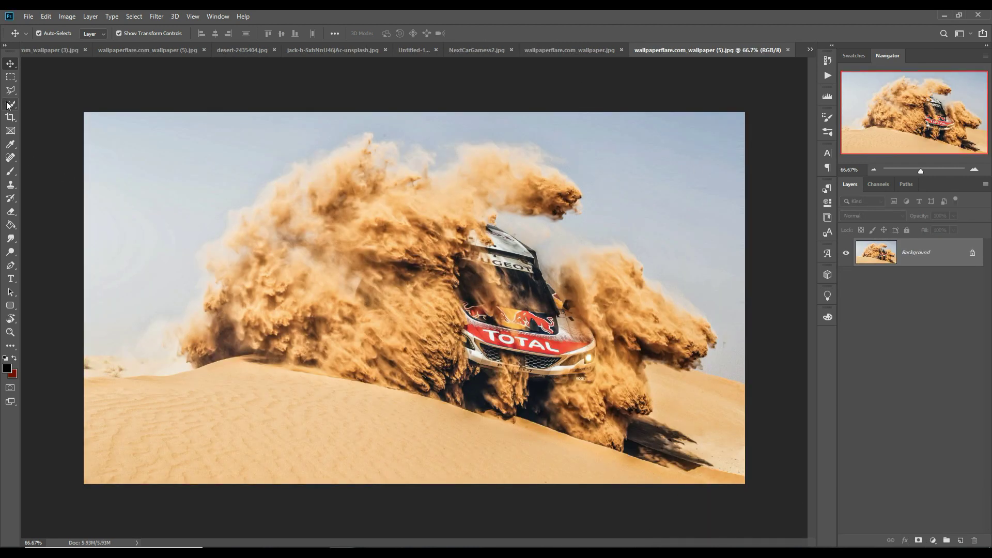
Step: Lasso the rally car's dust cloud and dune, and float the photo in its own window
{"action": "left_click_drag", "start_coordinate": [8, 93], "coordinate": [30, 95]}
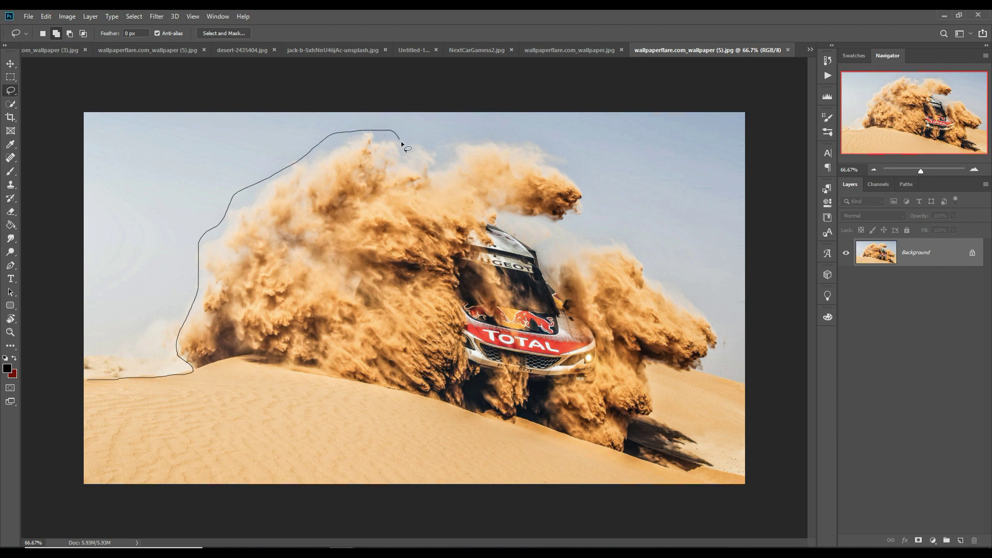
{"action": "mouse_move", "coordinate": [460, 141]}
{"action": "left_mouse_down"}
{"action": "mouse_move", "coordinate": [560, 155]}
{"action": "mouse_move", "coordinate": [564, 230]}
{"action": "left_mouse_up"}
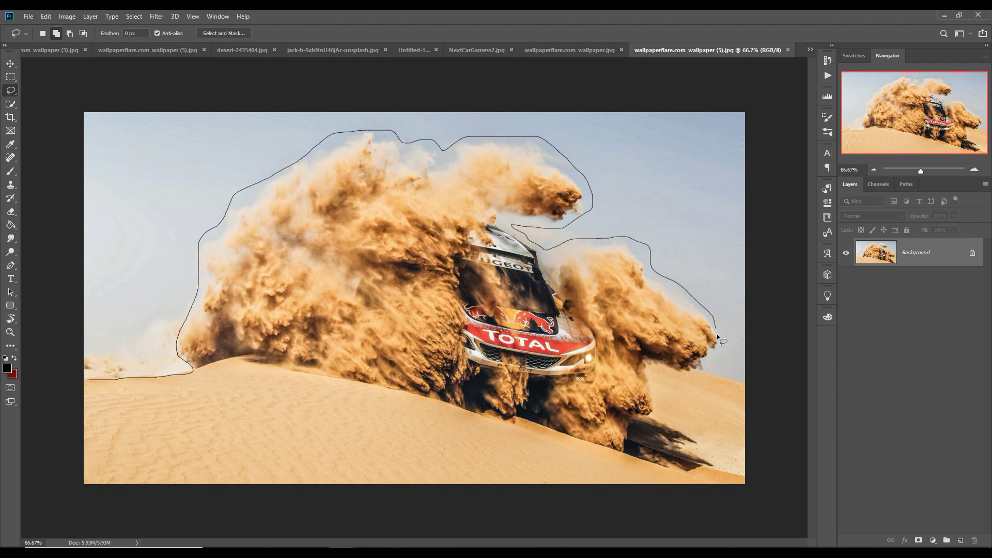
{"action": "mouse_move", "coordinate": [764, 480]}
{"action": "left_mouse_down"}
{"action": "mouse_move", "coordinate": [449, 516]}
{"action": "mouse_move", "coordinate": [73, 536]}
{"action": "mouse_move", "coordinate": [39, 411]}
{"action": "mouse_move", "coordinate": [44, 385]}
{"action": "mouse_move", "coordinate": [100, 380]}
{"action": "mouse_move", "coordinate": [89, 379]}
{"action": "left_mouse_up"}
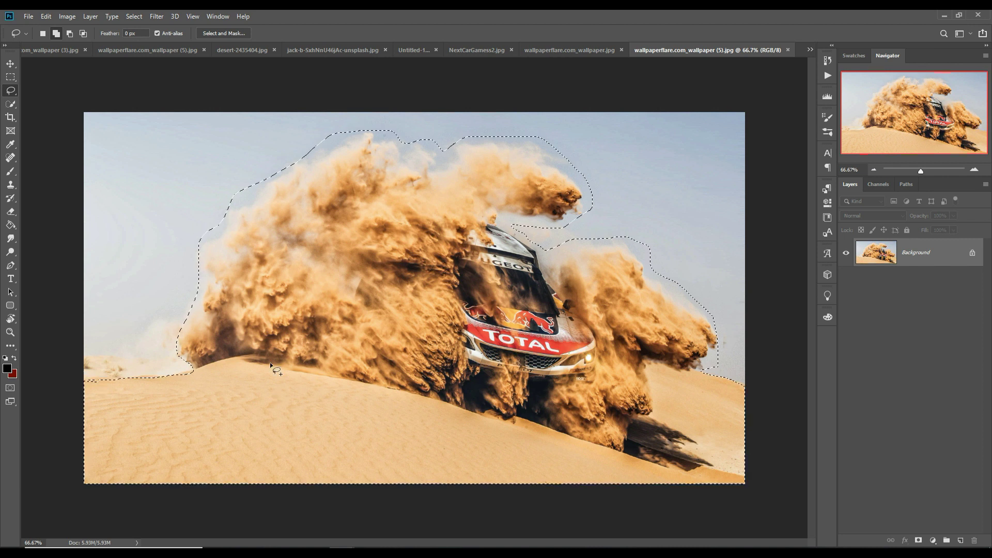
{"action": "key", "text": "v"}
{"action": "left_click_drag", "start_coordinate": [759, 49], "coordinate": [739, 88]}
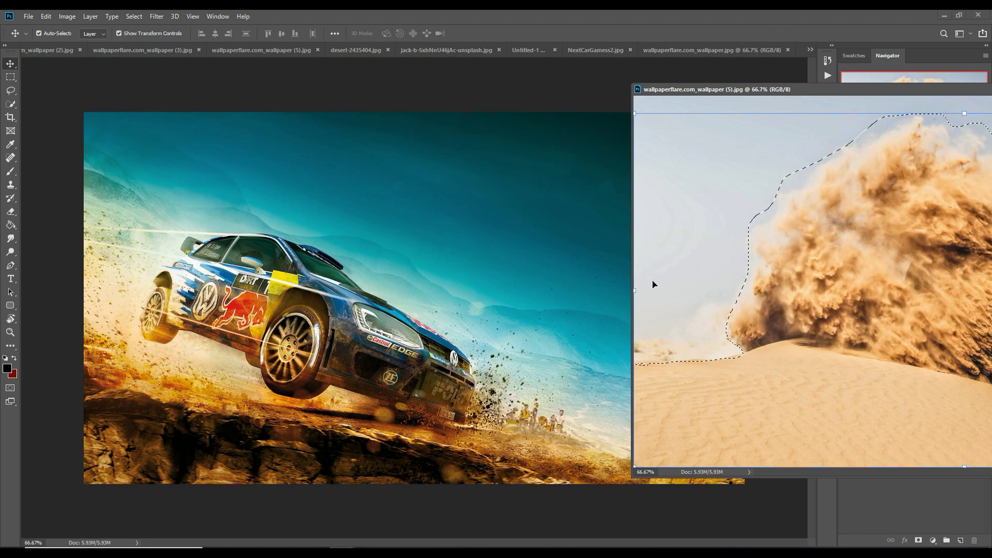
Step: Place the rally car as Layer 7 below Layer 4, scaled to about 67% at left
{"action": "left_click", "coordinate": [519, 50]}
{"action": "left_click_drag", "start_coordinate": [952, 234], "coordinate": [309, 216]}
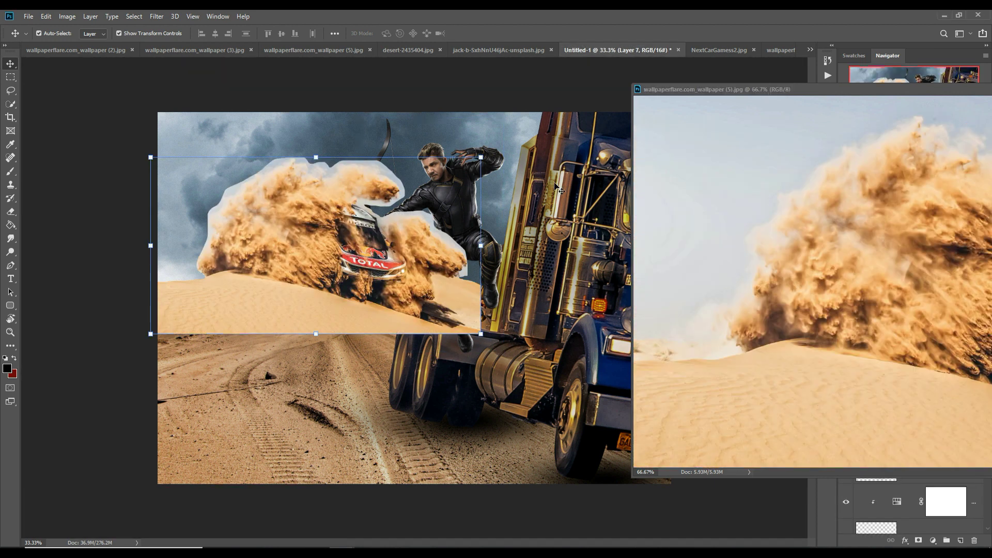
{"action": "left_click_drag", "start_coordinate": [724, 88], "coordinate": [764, 279]}
{"action": "left_click", "coordinate": [930, 272]}
{"action": "left_click_drag", "start_coordinate": [930, 272], "coordinate": [968, 429]}
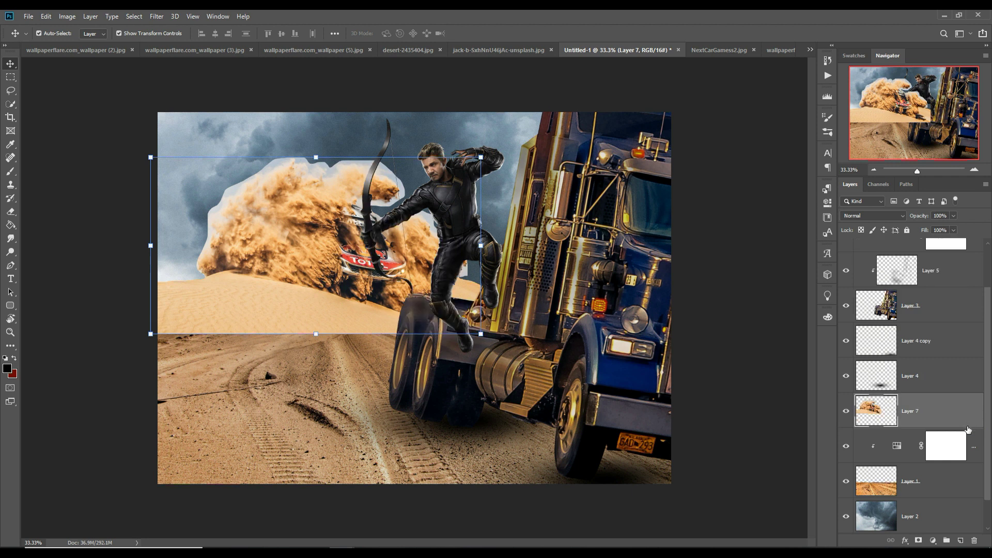
{"action": "key", "text": "ctrl+t"}
{"action": "left_click_drag", "start_coordinate": [480, 157], "coordinate": [373, 214]}
{"action": "left_click_drag", "start_coordinate": [370, 290], "coordinate": [255, 318]}
{"action": "left_click", "coordinate": [475, 33]}
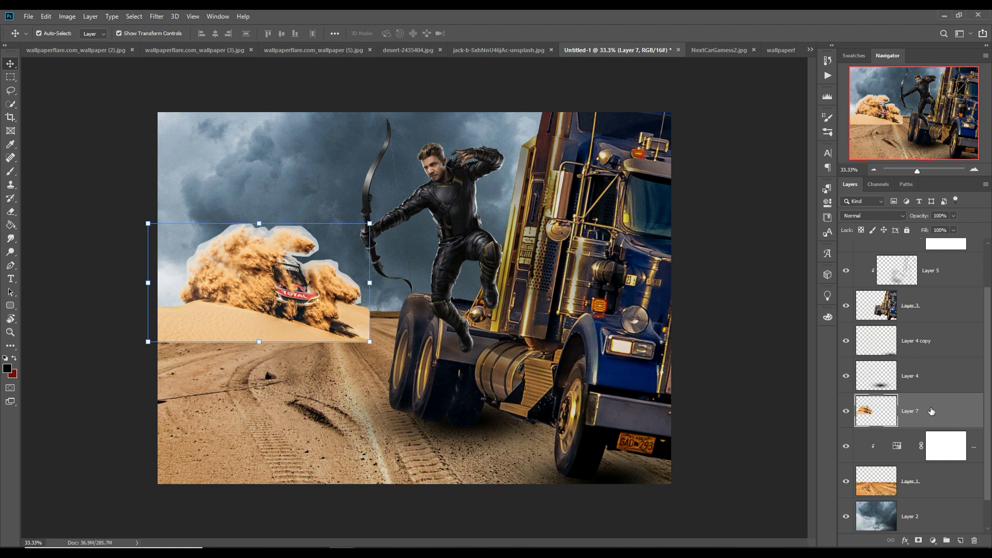
Step: Mask Layer 7's hard dust-cloud edges with black at up to 100% opacity and 200 px
{"action": "left_click", "coordinate": [917, 540]}
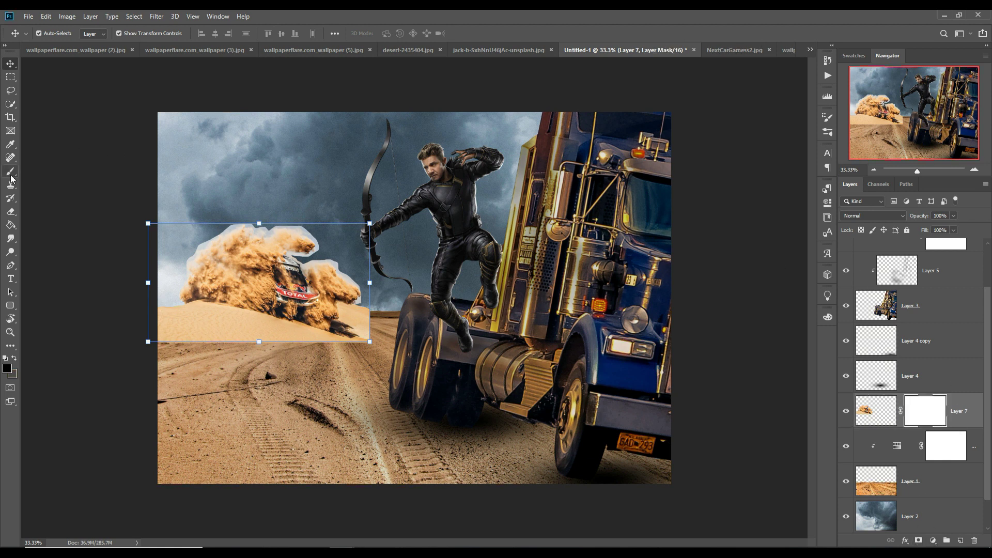
{"action": "key", "text": "b"}
{"action": "left_click", "coordinate": [216, 34]}
{"action": "left_click_drag", "start_coordinate": [216, 47], "coordinate": [236, 48]}
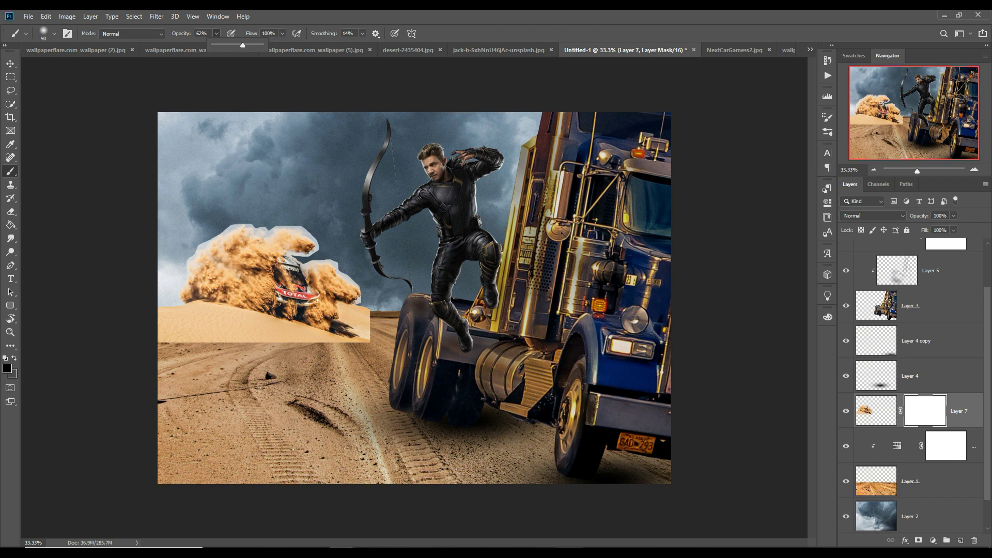
{"action": "left_click_drag", "start_coordinate": [242, 45], "coordinate": [242, 46]}
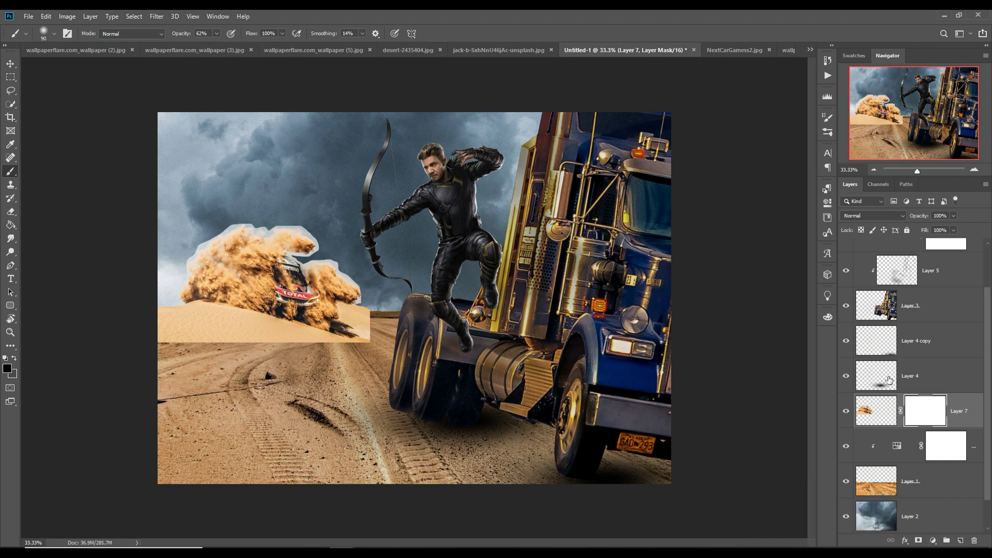
{"action": "left_click_drag", "start_coordinate": [245, 240], "coordinate": [239, 227]}
{"action": "left_click_drag", "start_coordinate": [217, 33], "coordinate": [242, 48]}
{"action": "left_click", "coordinate": [253, 227]}
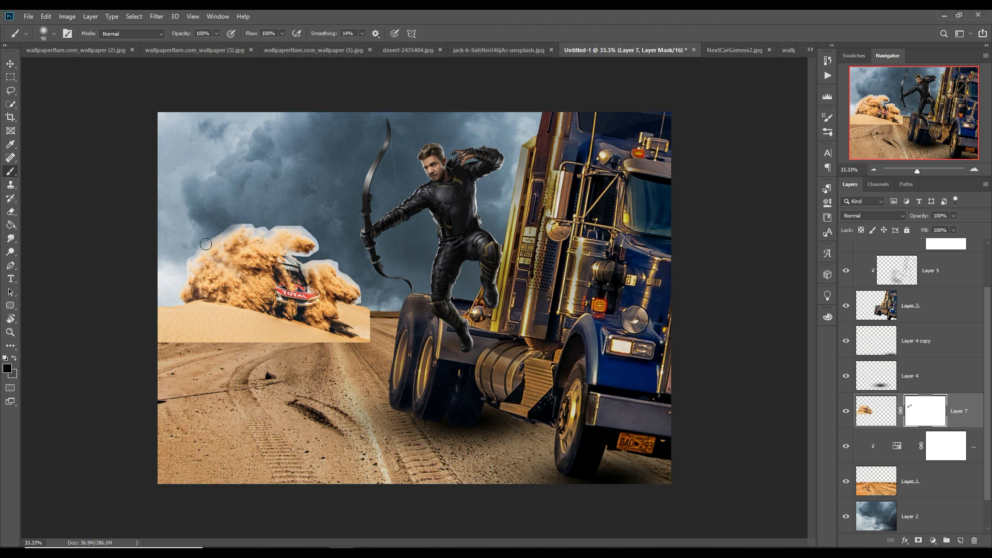
{"action": "mouse_move", "coordinate": [233, 229]}
{"action": "left_mouse_down"}
{"action": "mouse_move", "coordinate": [308, 224]}
{"action": "mouse_move", "coordinate": [365, 336]}
{"action": "mouse_move", "coordinate": [381, 343]}
{"action": "mouse_move", "coordinate": [163, 336]}
{"action": "left_mouse_up"}
{"action": "key", "text": "bracketright"}
{"action": "key", "text": "bracketright"}
{"action": "key", "text": "bracketright"}
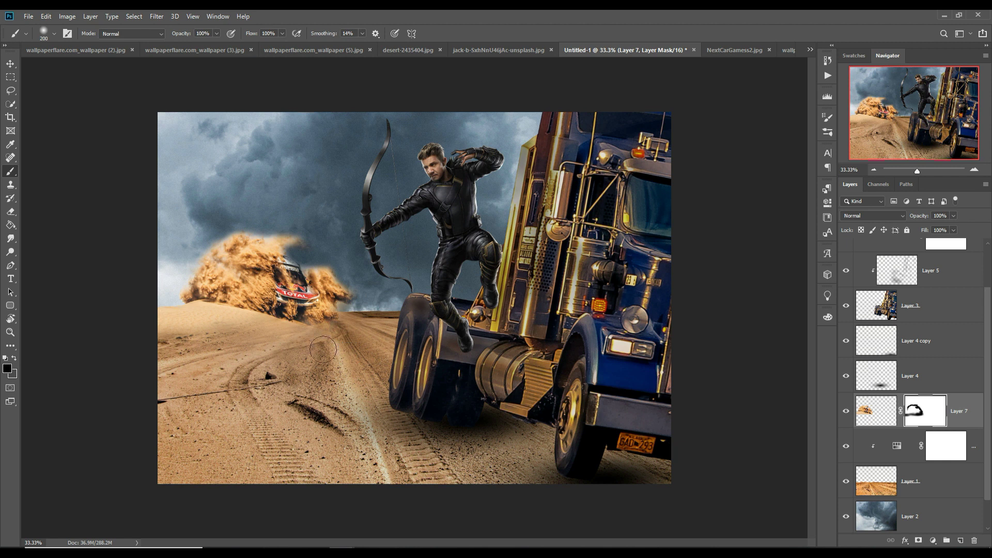
{"action": "left_click", "coordinate": [3, 77]}
Step: Add Layer 8 with brown strokes over the dust's left edge and give it a mask
{"action": "key", "text": "ctrl+shift+alt+n"}
{"action": "key", "text": "b"}
{"action": "left_click", "coordinate": [31, 33]}
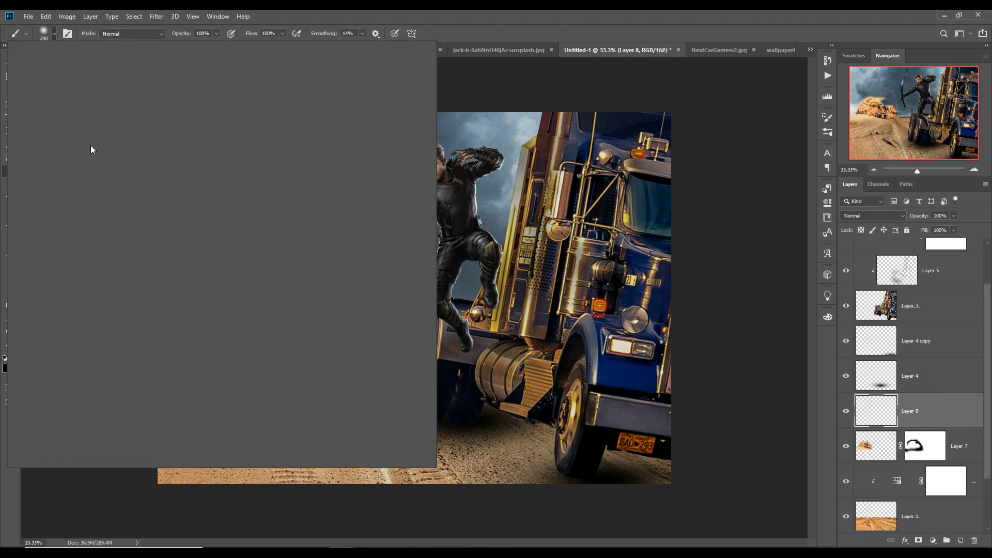
{"action": "left_click", "coordinate": [7, 368]}
{"action": "key", "text": "Return"}
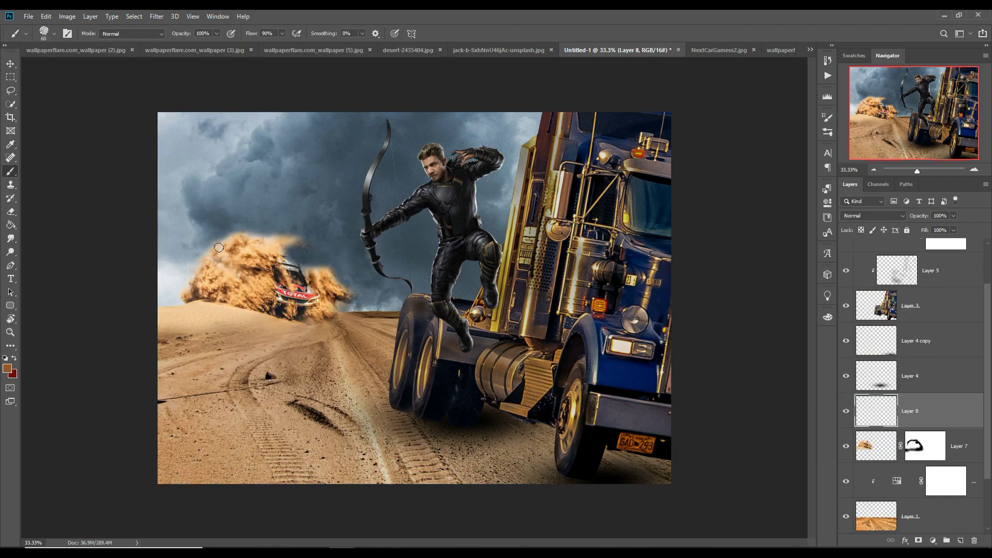
{"action": "left_click_drag", "start_coordinate": [191, 289], "coordinate": [207, 257]}
{"action": "left_click", "coordinate": [919, 541]}
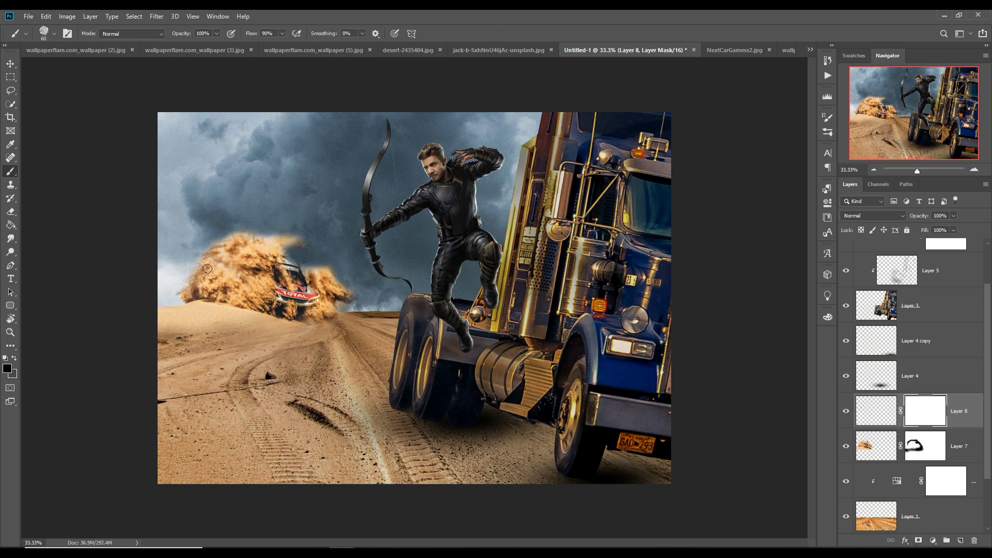
{"action": "key", "text": "v"}
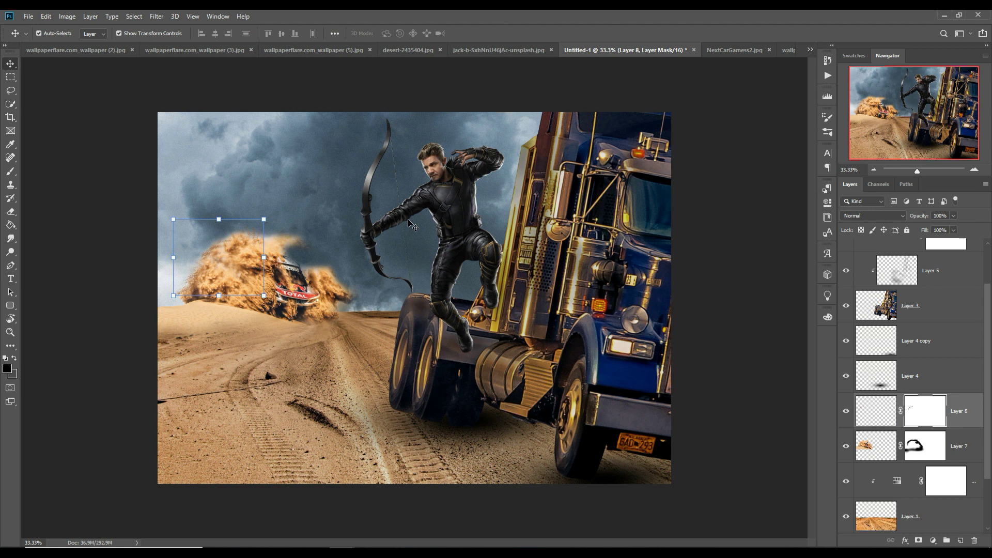
{"action": "scroll", "coordinate": [912, 388], "scroll_direction": "up", "scroll_amount": 1}
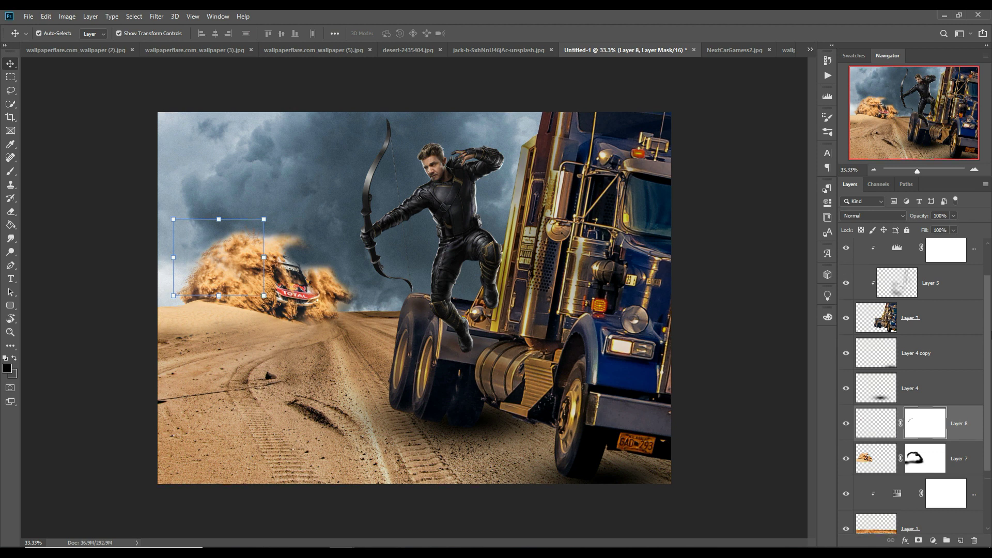
Step: Quick-select the dunes into the poster as Layer 9 below Layer 1, scaled to 73.51%
{"action": "left_click", "coordinate": [408, 49]}
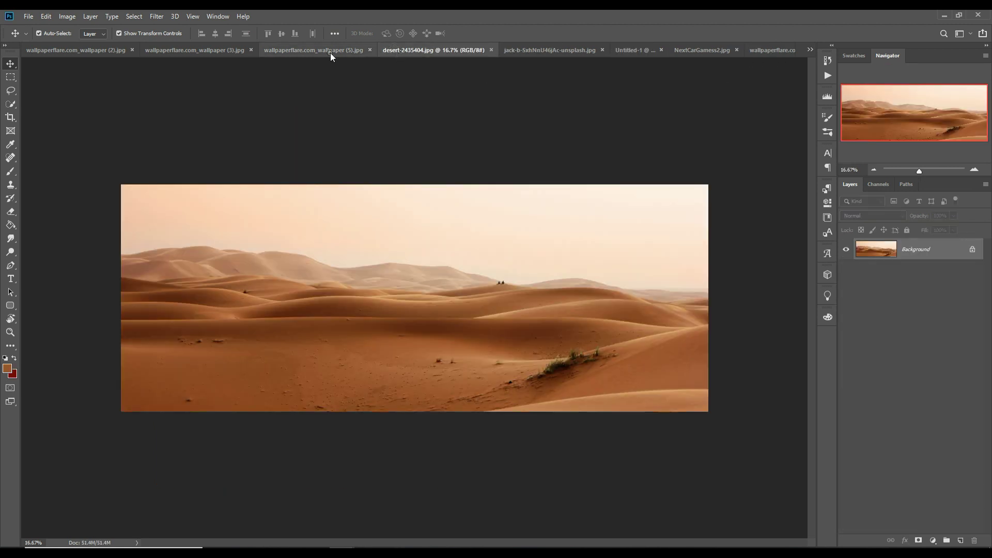
{"action": "key", "text": "w"}
{"action": "left_click_drag", "start_coordinate": [289, 261], "coordinate": [660, 306]}
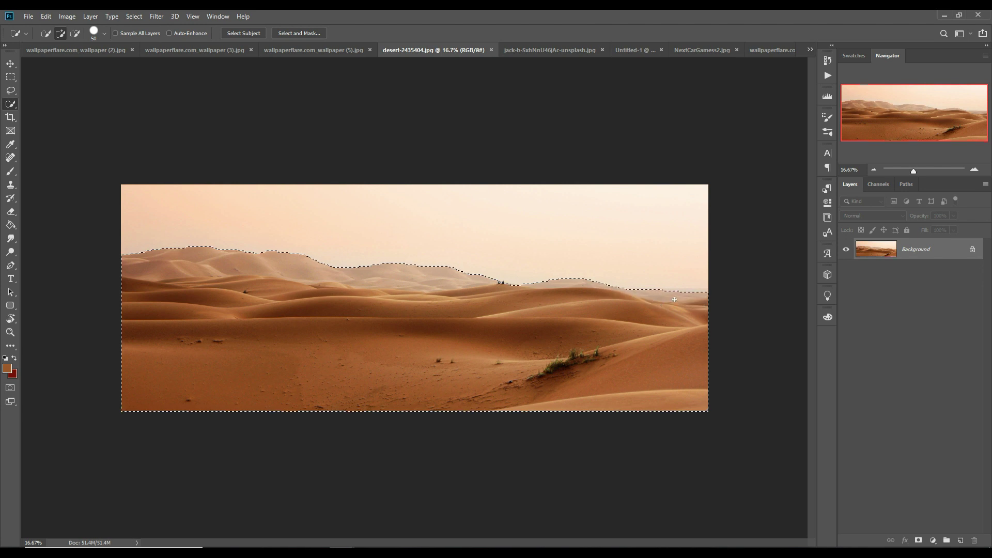
{"action": "key", "text": "v"}
{"action": "left_click_drag", "start_coordinate": [433, 49], "coordinate": [416, 155]}
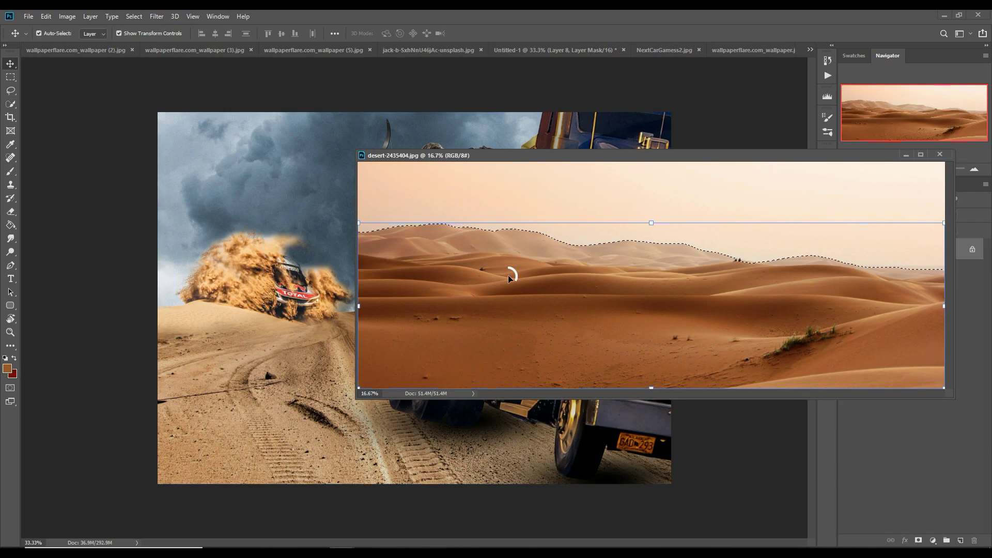
{"action": "left_click_drag", "start_coordinate": [509, 278], "coordinate": [310, 258]}
{"action": "left_click_drag", "start_coordinate": [455, 310], "coordinate": [522, 359]}
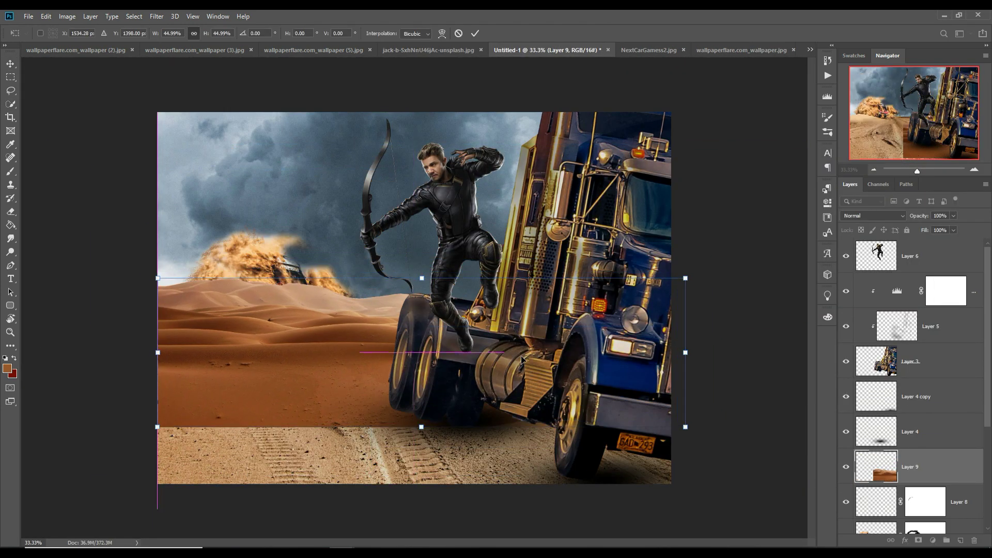
{"action": "left_click_drag", "start_coordinate": [910, 467], "coordinate": [910, 465]}
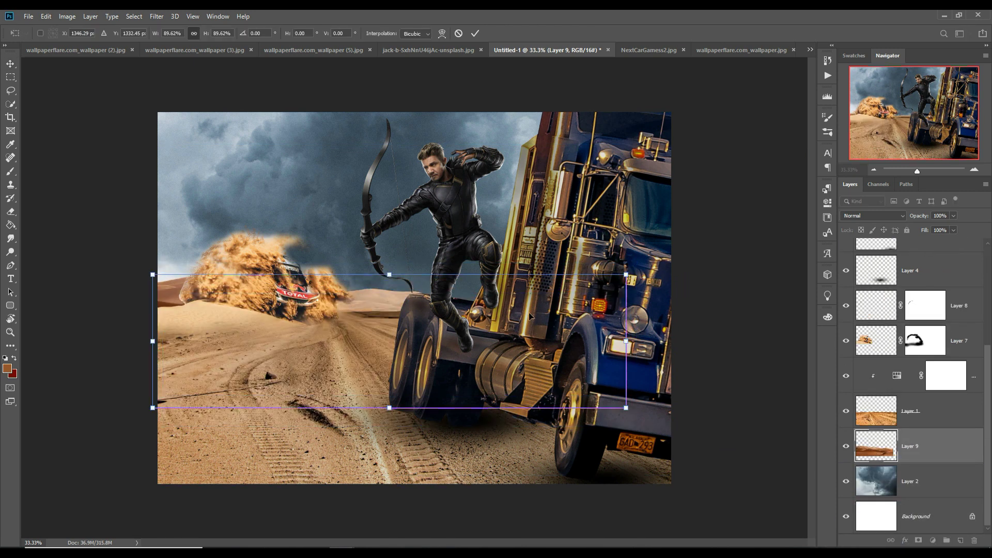
{"action": "left_click_drag", "start_coordinate": [626, 408], "coordinate": [546, 381]}
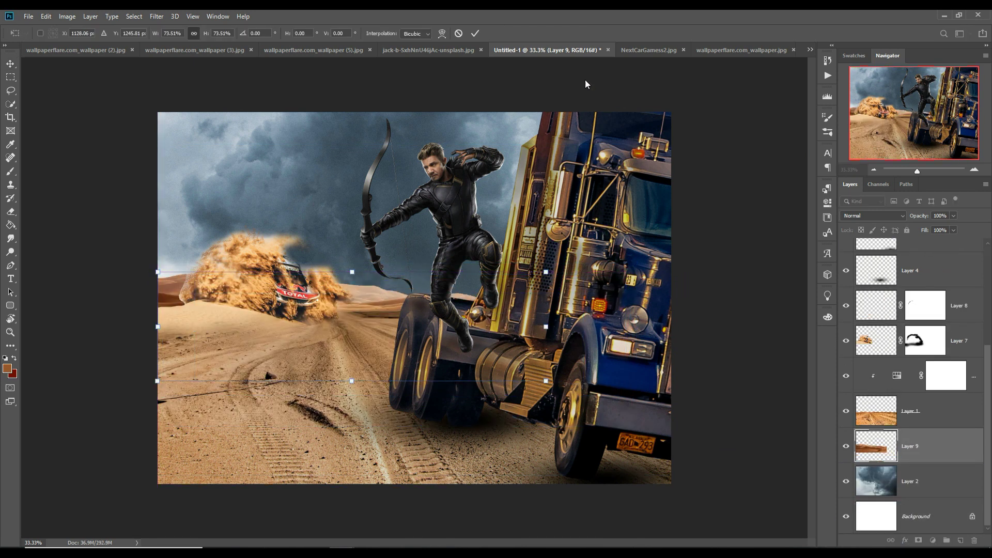
{"action": "left_click", "coordinate": [476, 34]}
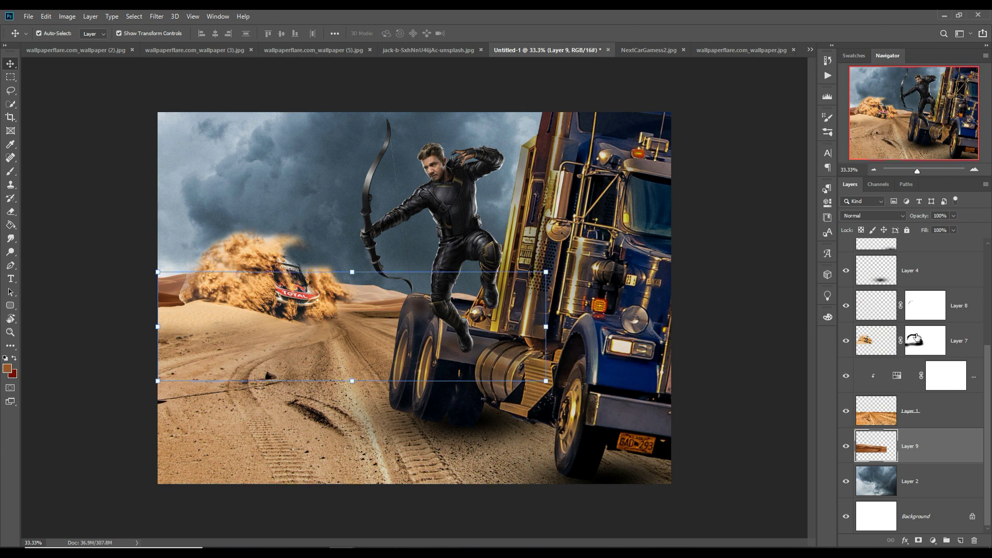
{"action": "left_click", "coordinate": [913, 357]}
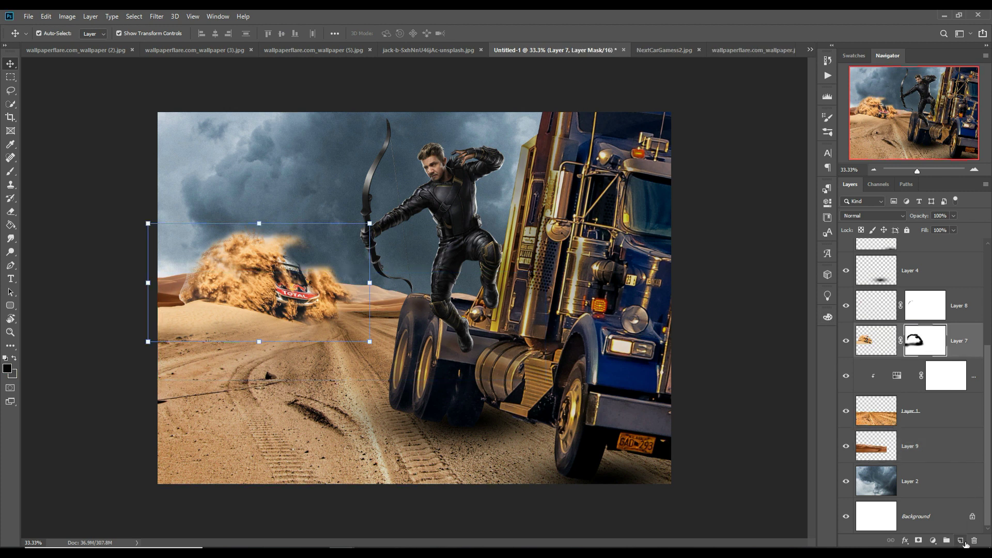
Step: Create Layer 10 with a sampled dark brown and the Soft Round Pressure Opacity and Flow brush
{"action": "left_click", "coordinate": [961, 541]}
{"action": "right_click", "coordinate": [956, 341]}
{"action": "left_click", "coordinate": [971, 358]}
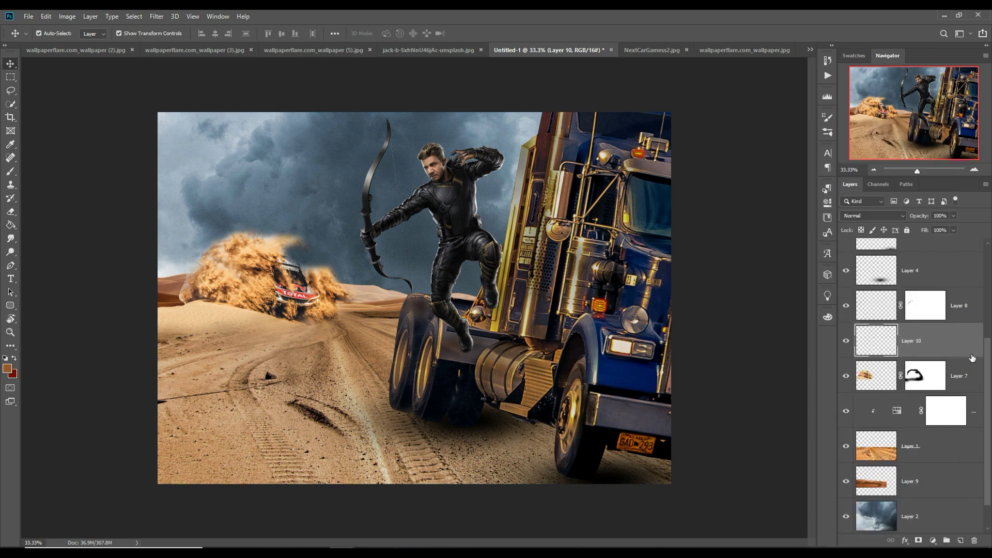
{"action": "left_click", "coordinate": [11, 171]}
{"action": "left_click", "coordinate": [8, 370]}
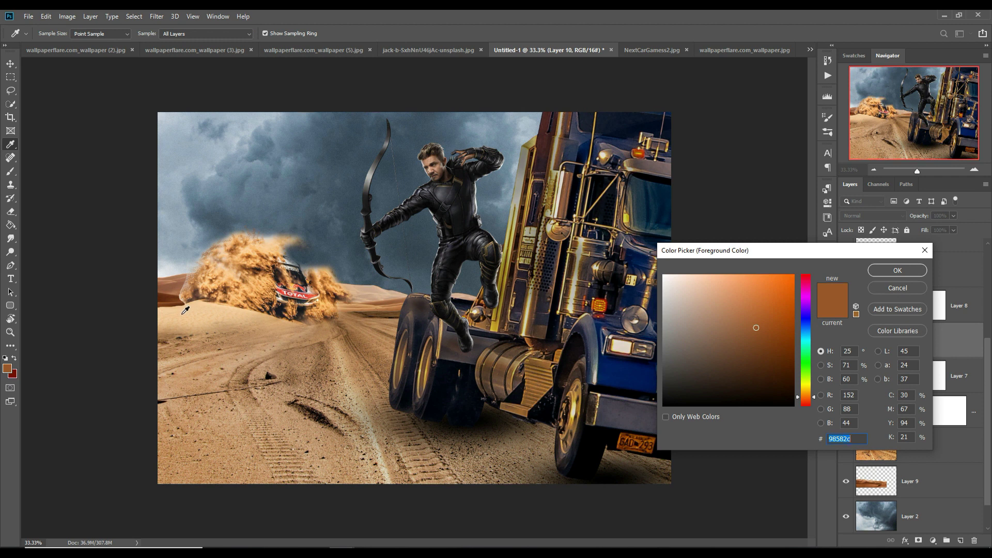
{"action": "left_click", "coordinate": [185, 303]}
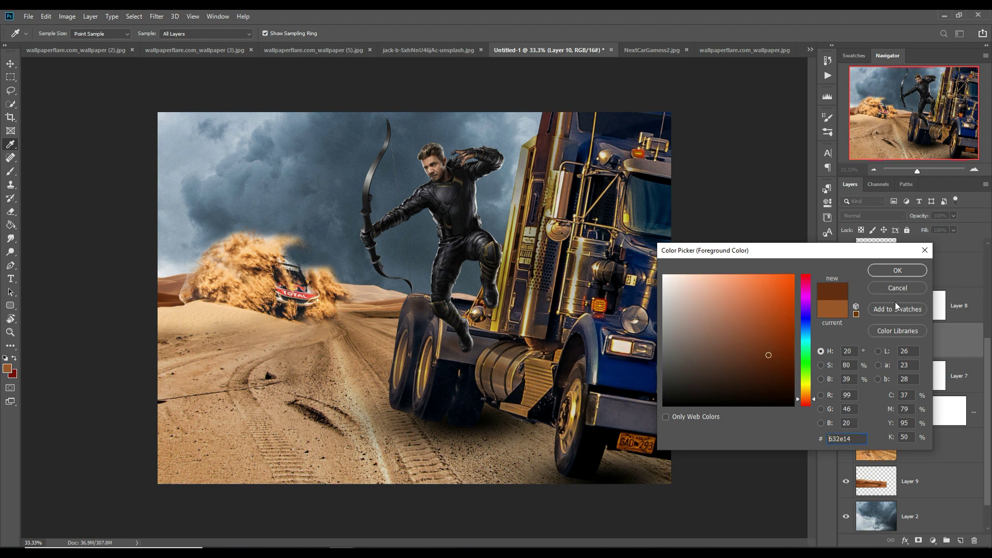
{"action": "left_click", "coordinate": [898, 270]}
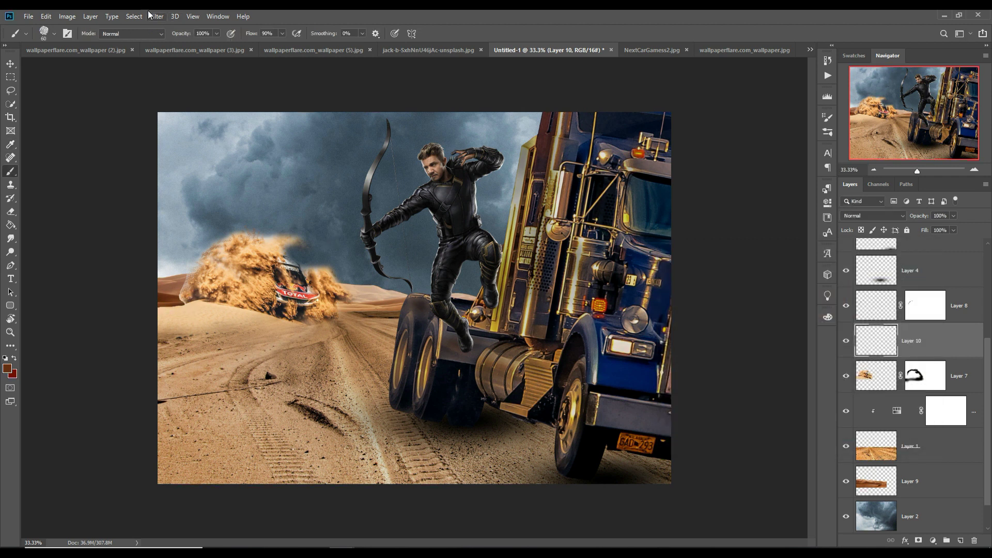
{"action": "left_click", "coordinate": [52, 35]}
{"action": "left_click", "coordinate": [127, 203]}
{"action": "key", "text": "Return"}
Step: Paint dark brown over the bright sand tracks, lower-left sand and dune horizon
{"action": "mouse_move", "coordinate": [197, 307]}
{"action": "left_mouse_down"}
{"action": "mouse_move", "coordinate": [264, 321]}
{"action": "mouse_move", "coordinate": [170, 321]}
{"action": "left_mouse_up"}
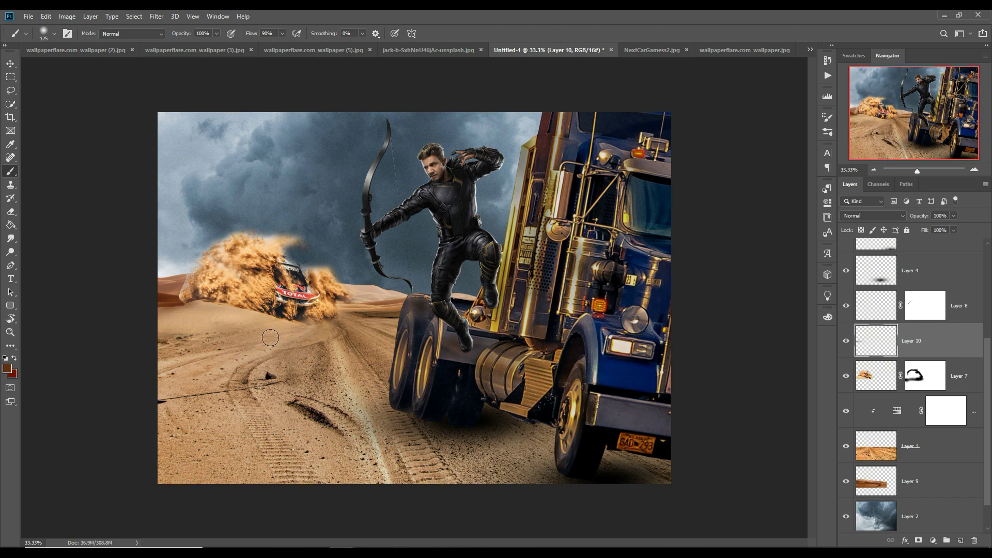
{"action": "left_click_drag", "start_coordinate": [193, 372], "coordinate": [170, 408]}
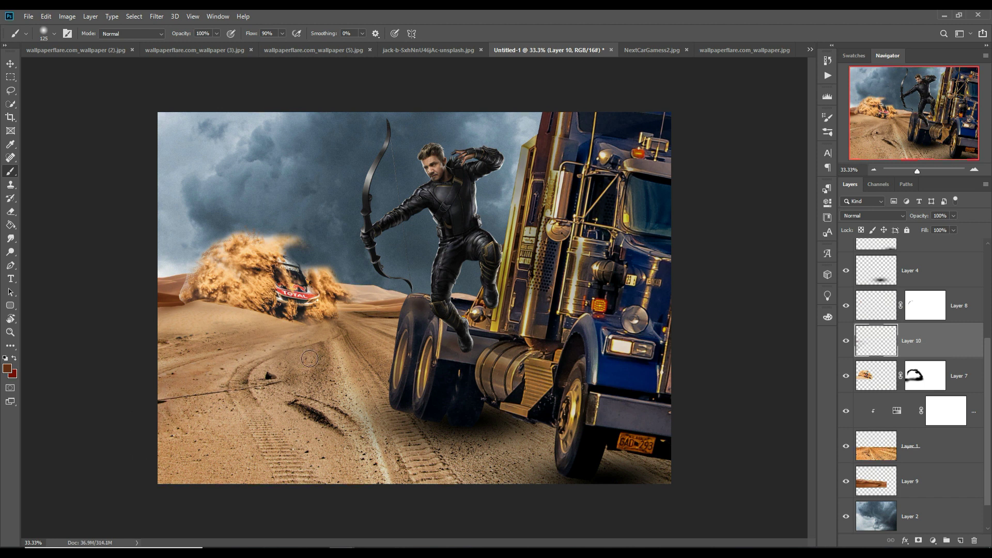
{"action": "left_click_drag", "start_coordinate": [297, 341], "coordinate": [230, 387]}
{"action": "left_click_drag", "start_coordinate": [340, 347], "coordinate": [350, 346]}
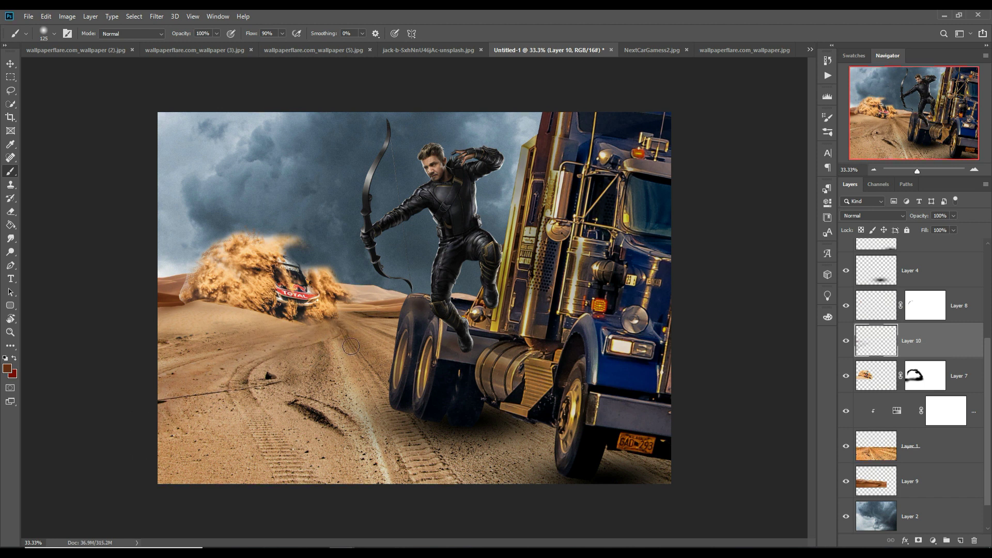
{"action": "mouse_move", "coordinate": [360, 479]}
{"action": "left_mouse_down"}
{"action": "mouse_move", "coordinate": [368, 410]}
{"action": "mouse_move", "coordinate": [356, 450]}
{"action": "left_mouse_up"}
{"action": "left_click_drag", "start_coordinate": [384, 489], "coordinate": [396, 476]}
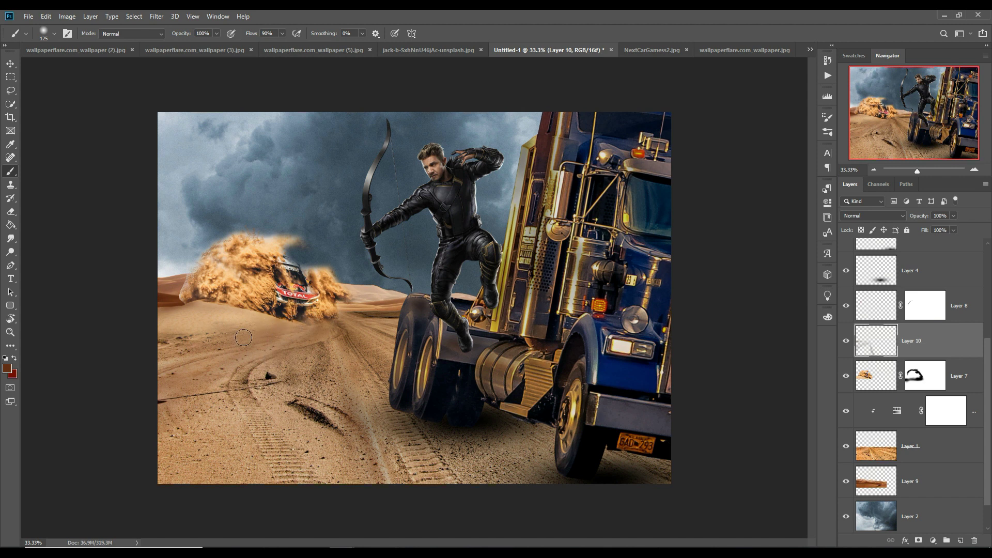
{"action": "mouse_move", "coordinate": [362, 297]}
{"action": "left_mouse_down"}
{"action": "mouse_move", "coordinate": [376, 308]}
{"action": "mouse_move", "coordinate": [363, 315]}
{"action": "left_mouse_up"}
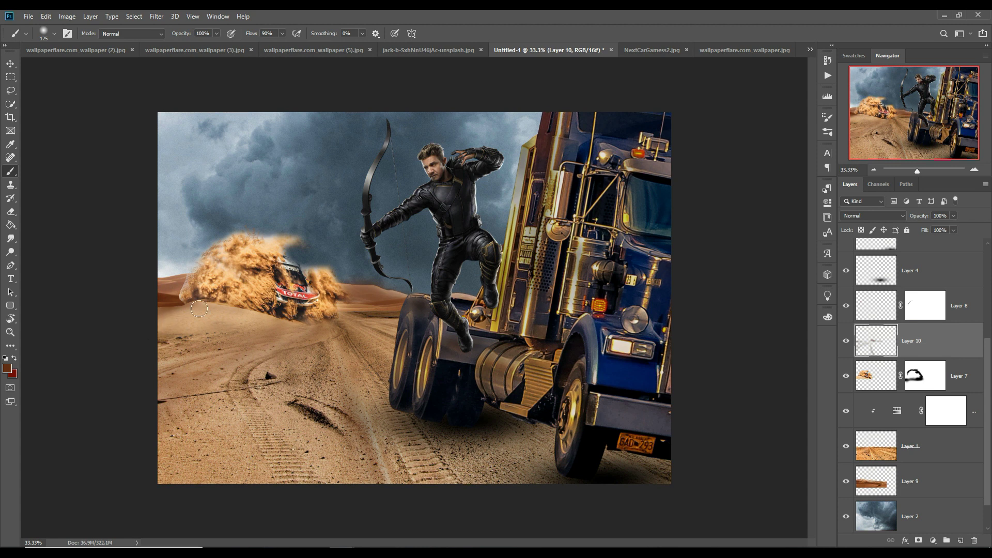
Step: Float the sky-3182469 photo containing the jeep in its own window
{"action": "left_click", "coordinate": [9, 63]}
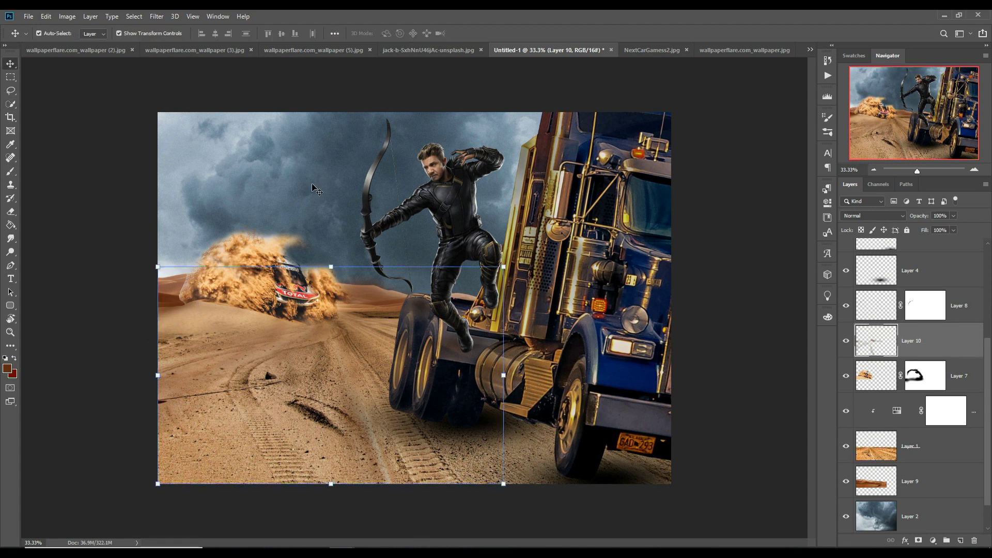
{"action": "mouse_move", "coordinate": [988, 380]}
{"action": "left_mouse_down"}
{"action": "mouse_move", "coordinate": [989, 369]}
{"action": "mouse_move", "coordinate": [904, 377]}
{"action": "left_mouse_up"}
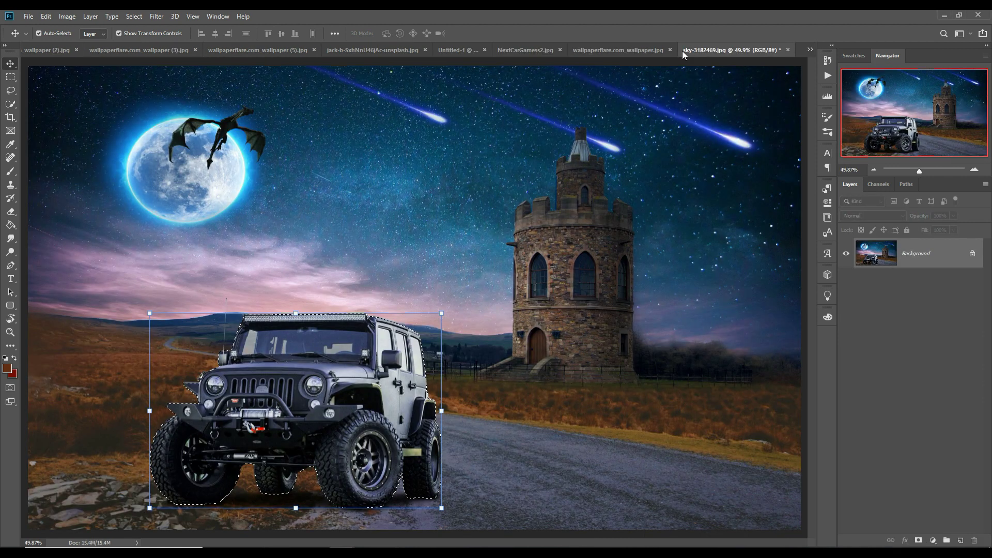
{"action": "left_click_drag", "start_coordinate": [682, 51], "coordinate": [736, 73]}
Step: Bring in the jeep, scale it to 159.24%, rotate -21.38° at lower-left, and add Layer 12
{"action": "mouse_move", "coordinate": [944, 402]}
{"action": "left_mouse_down"}
{"action": "mouse_move", "coordinate": [945, 411]}
{"action": "mouse_move", "coordinate": [329, 302]}
{"action": "left_mouse_up"}
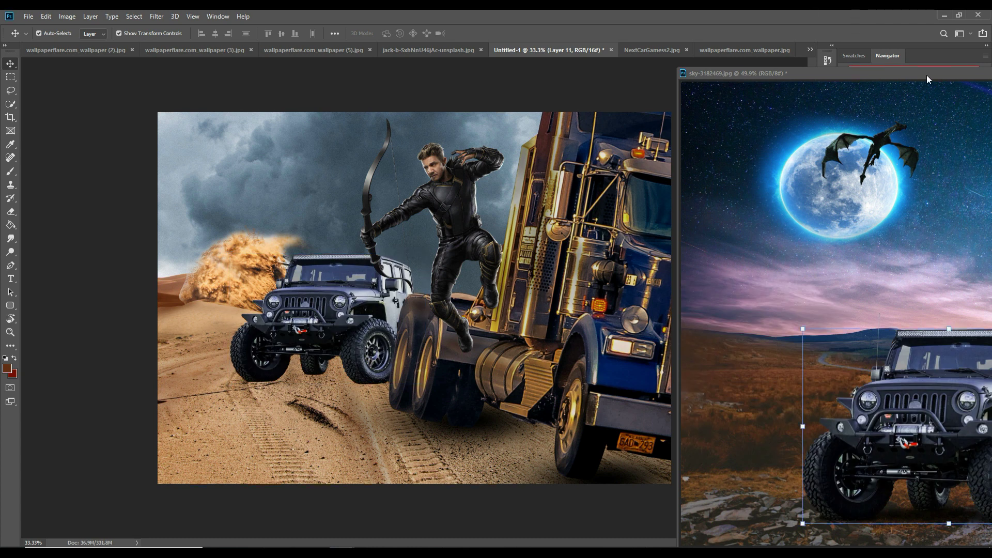
{"action": "left_click", "coordinate": [926, 76]}
{"action": "left_click", "coordinate": [926, 234]}
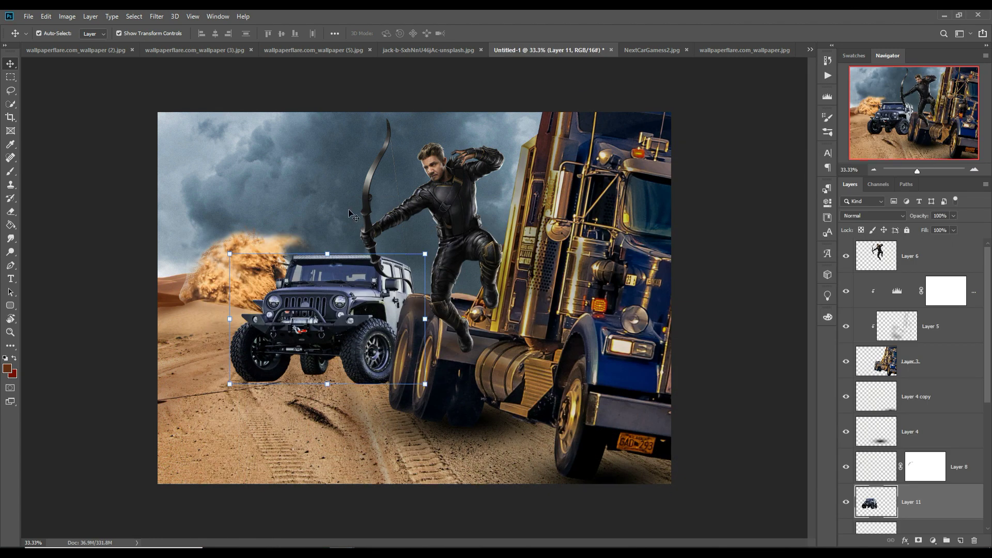
{"action": "mouse_move", "coordinate": [425, 254]}
{"action": "left_mouse_down"}
{"action": "mouse_move", "coordinate": [540, 176]}
{"action": "mouse_move", "coordinate": [263, 283]}
{"action": "mouse_move", "coordinate": [289, 222]}
{"action": "left_mouse_up"}
{"action": "mouse_move", "coordinate": [224, 317]}
{"action": "left_mouse_down"}
{"action": "mouse_move", "coordinate": [285, 334]}
{"action": "mouse_move", "coordinate": [255, 338]}
{"action": "mouse_move", "coordinate": [243, 387]}
{"action": "left_mouse_up"}
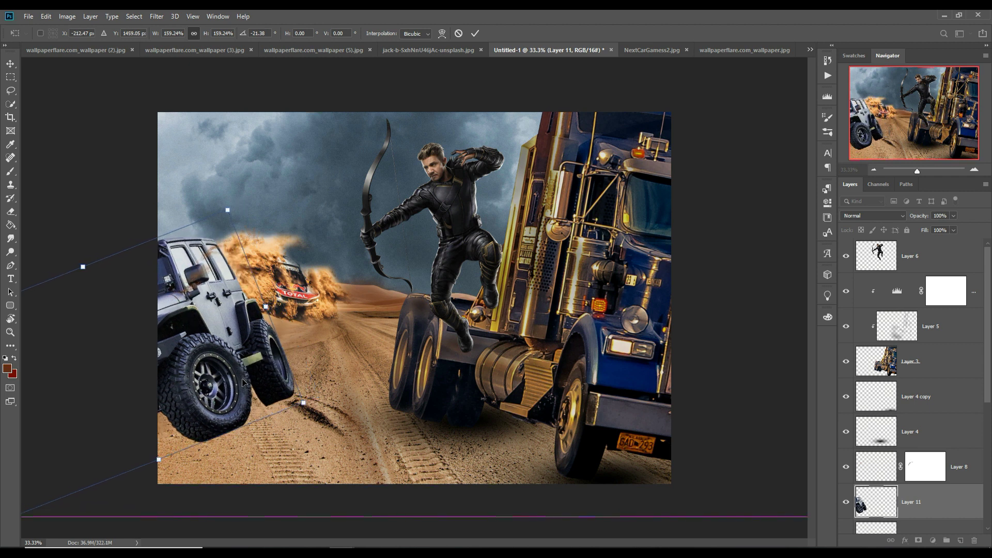
{"action": "left_click", "coordinate": [475, 33]}
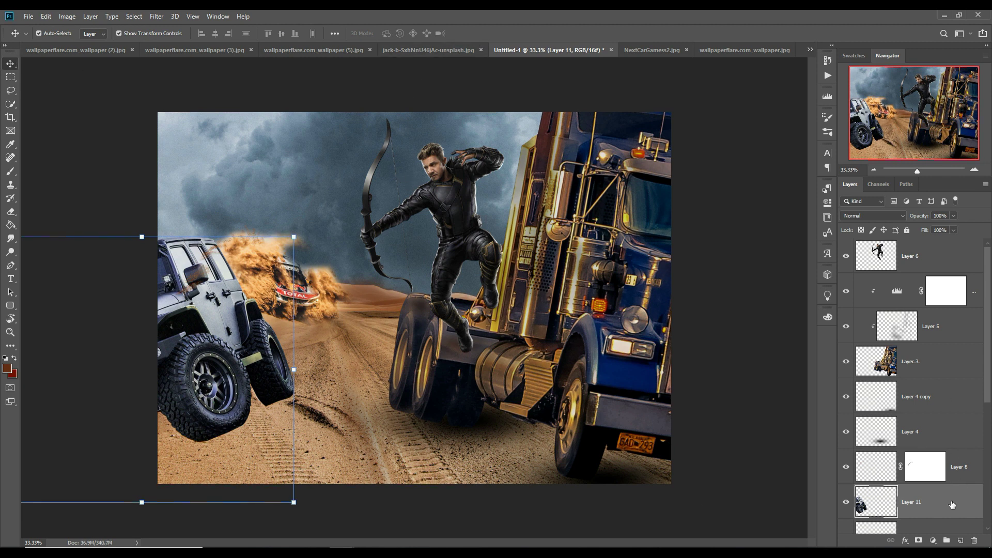
{"action": "left_click", "coordinate": [961, 541]}
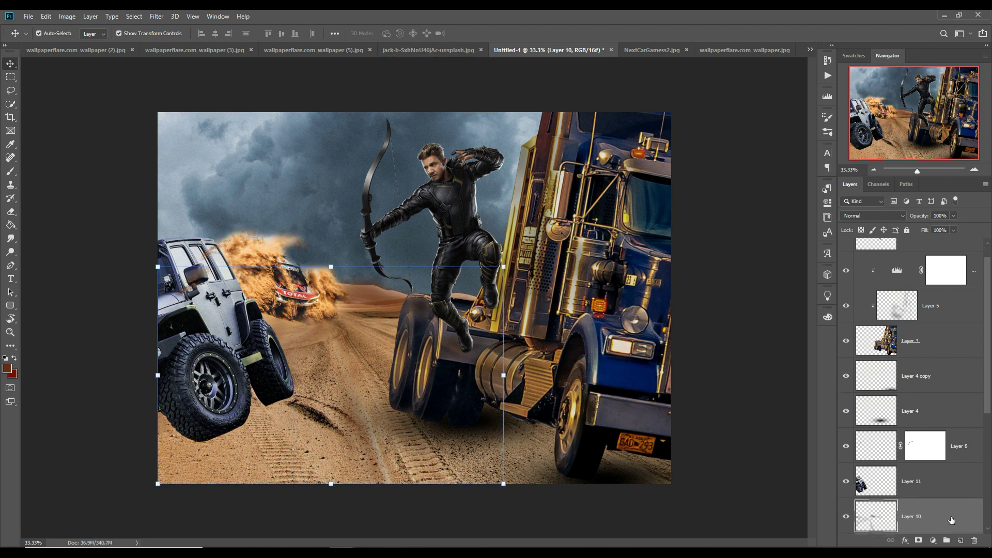
Step: Paint a black shadow under the jeep with a 400 px soft brush and stretch it wide along the road
{"action": "left_click", "coordinate": [11, 171]}
{"action": "left_click", "coordinate": [9, 369]}
{"action": "left_click", "coordinate": [666, 406]}
{"action": "left_click", "coordinate": [898, 270]}
{"action": "key", "text": "bracketright"}
{"action": "key", "text": "bracketright"}
{"action": "key", "text": "bracketright"}
{"action": "left_click", "coordinate": [181, 457]}
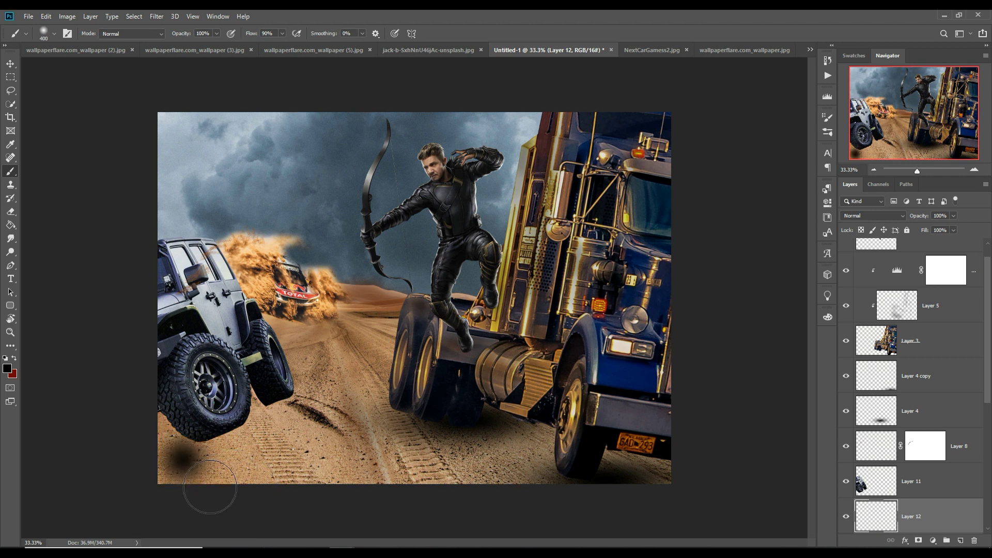
{"action": "left_click", "coordinate": [10, 63]}
{"action": "left_click_drag", "start_coordinate": [246, 450], "coordinate": [437, 449]}
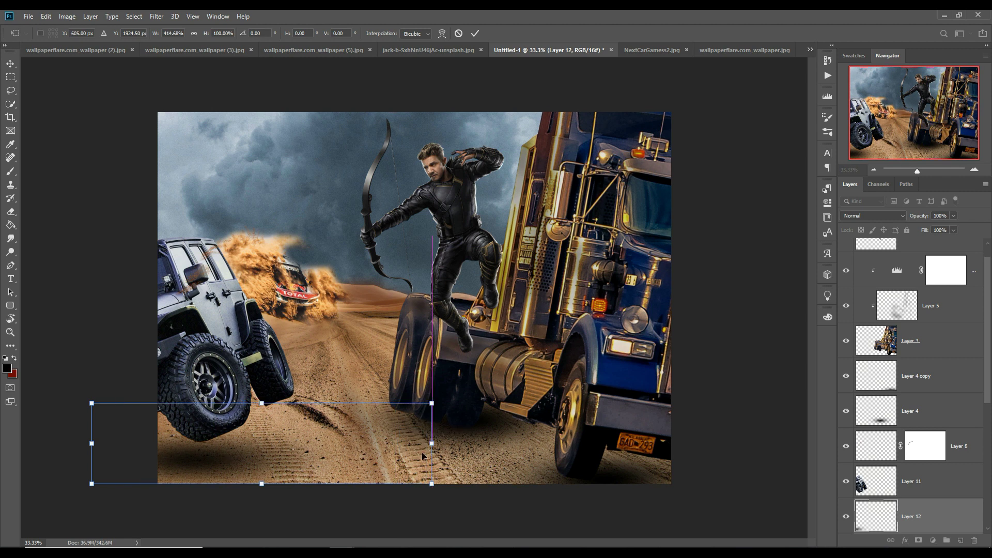
{"action": "left_click_drag", "start_coordinate": [229, 455], "coordinate": [231, 461]}
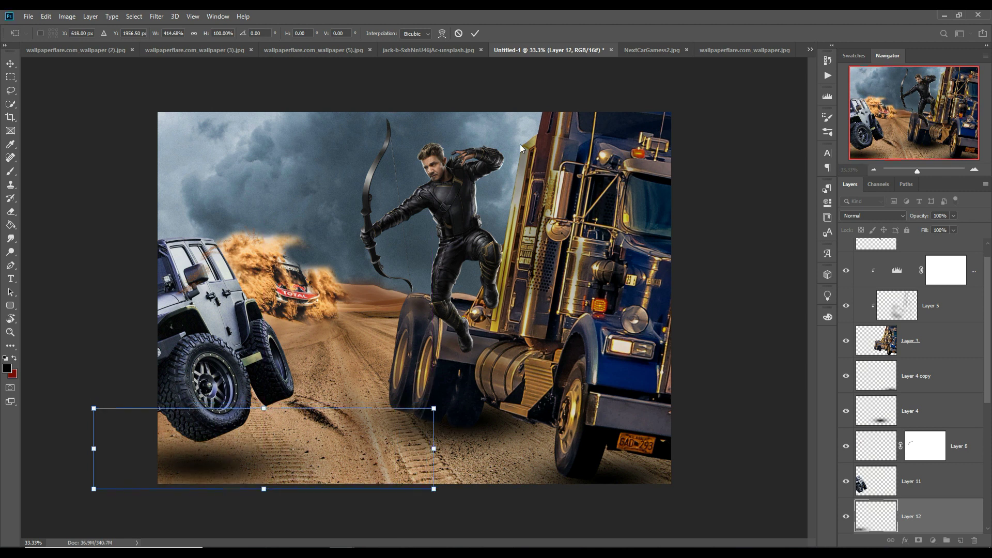
{"action": "key", "text": "Return"}
Step: Duplicate the shadow layer and move the copy under the jeep, then undo it
{"action": "right_click", "coordinate": [949, 515]}
{"action": "left_click", "coordinate": [878, 132]}
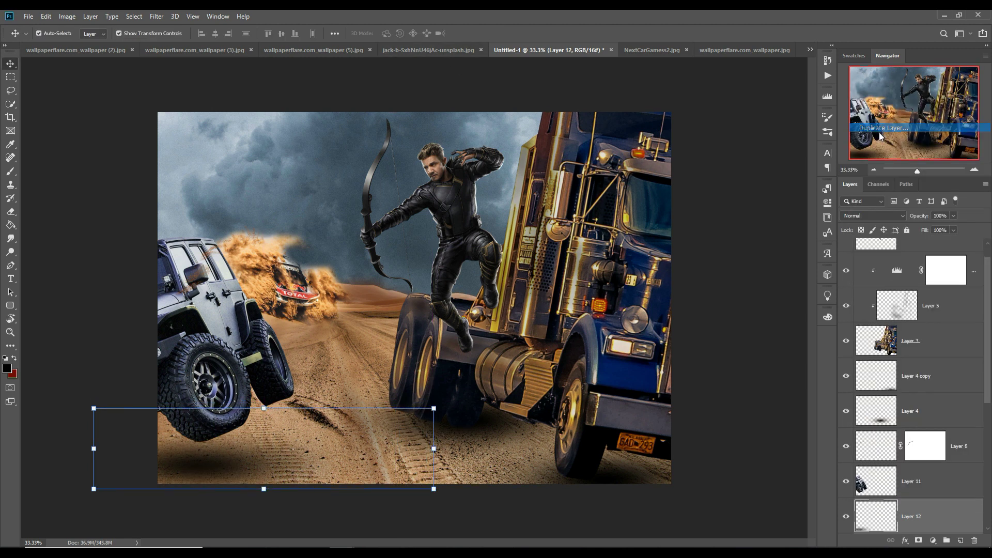
{"action": "key", "text": "Return"}
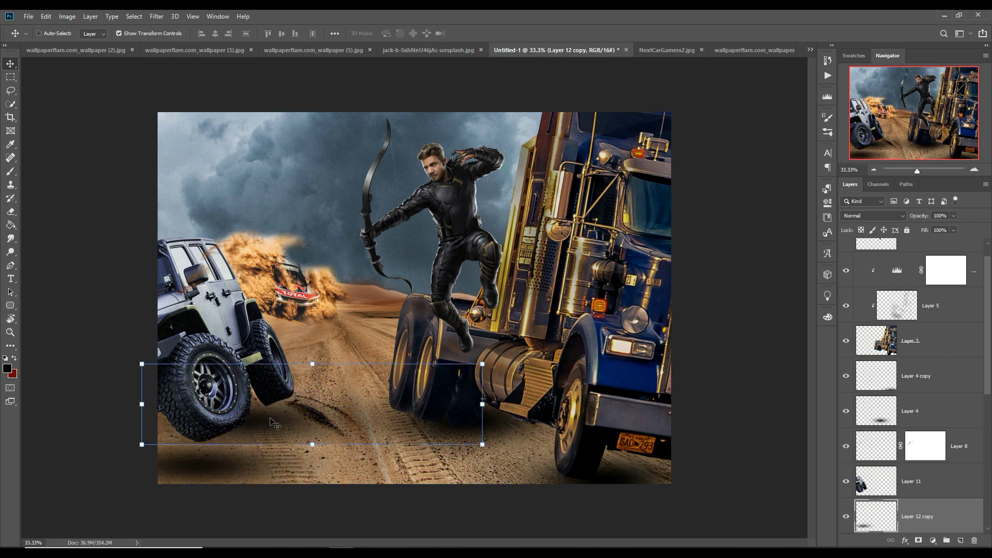
{"action": "left_click_drag", "start_coordinate": [219, 466], "coordinate": [271, 418]}
{"action": "key", "text": "ctrl+z"}
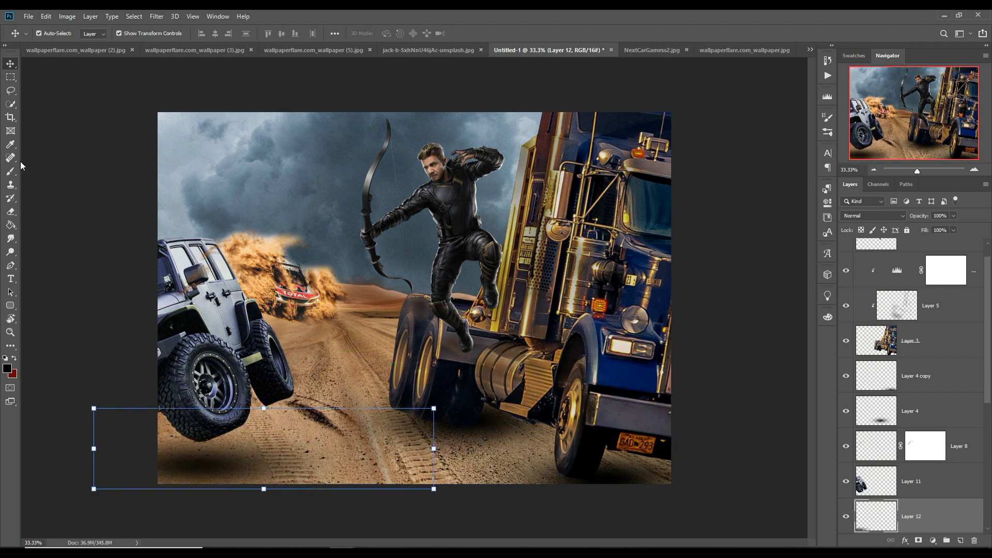
Step: On new Layer 13, paint a second shadow stroke stretched to 322% beneath the jeep, then add empty Layer 14
{"action": "left_click", "coordinate": [10, 171]}
{"action": "key", "text": "ctrl+shift+alt+n"}
{"action": "left_click_drag", "start_coordinate": [304, 418], "coordinate": [269, 444]}
{"action": "key", "text": "ctrl+t"}
{"action": "left_click_drag", "start_coordinate": [323, 418], "coordinate": [575, 417]}
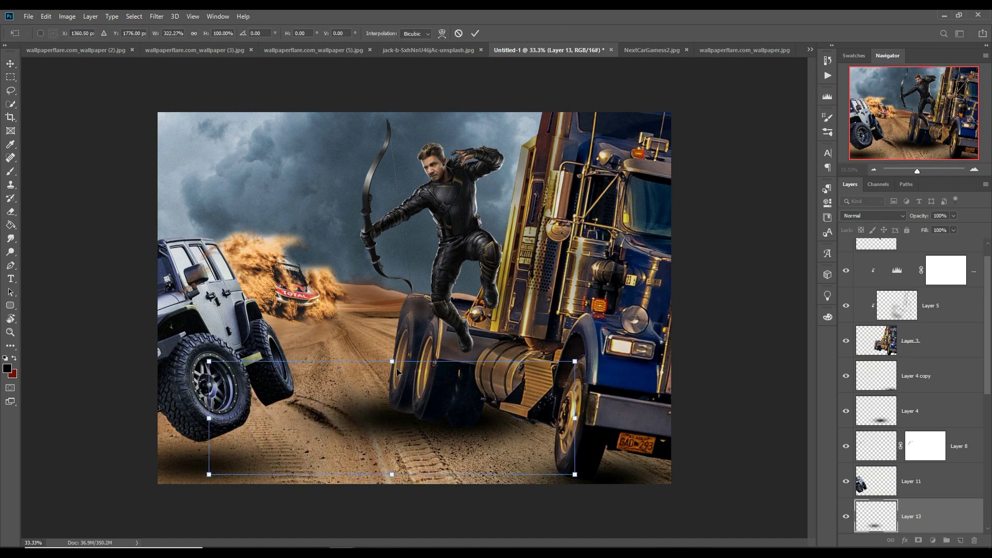
{"action": "left_click_drag", "start_coordinate": [391, 362], "coordinate": [391, 382]}
{"action": "left_click_drag", "start_coordinate": [412, 432], "coordinate": [283, 432]}
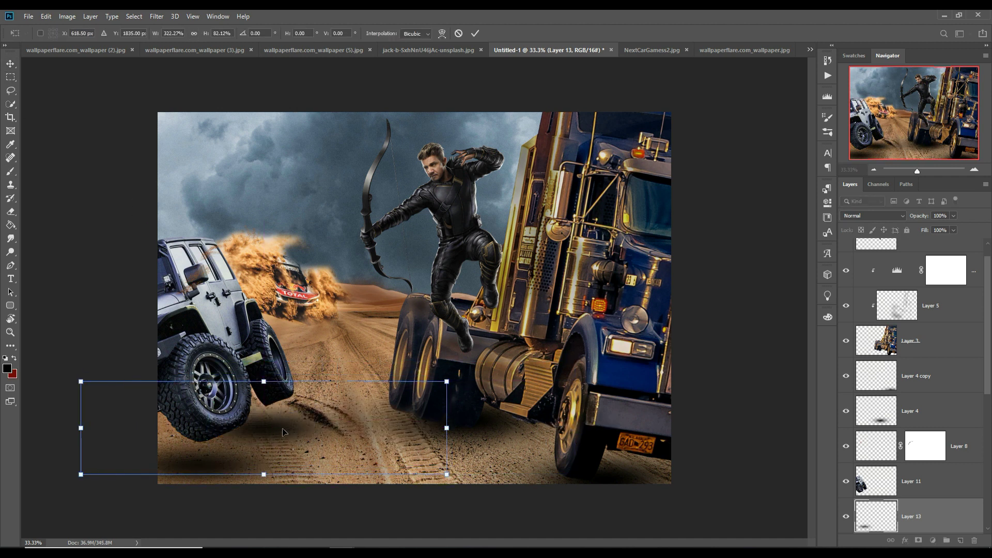
{"action": "left_click_drag", "start_coordinate": [261, 475], "coordinate": [262, 490]}
{"action": "mouse_move", "coordinate": [274, 431]}
{"action": "left_mouse_down"}
{"action": "mouse_move", "coordinate": [288, 413]}
{"action": "mouse_move", "coordinate": [274, 417]}
{"action": "left_mouse_up"}
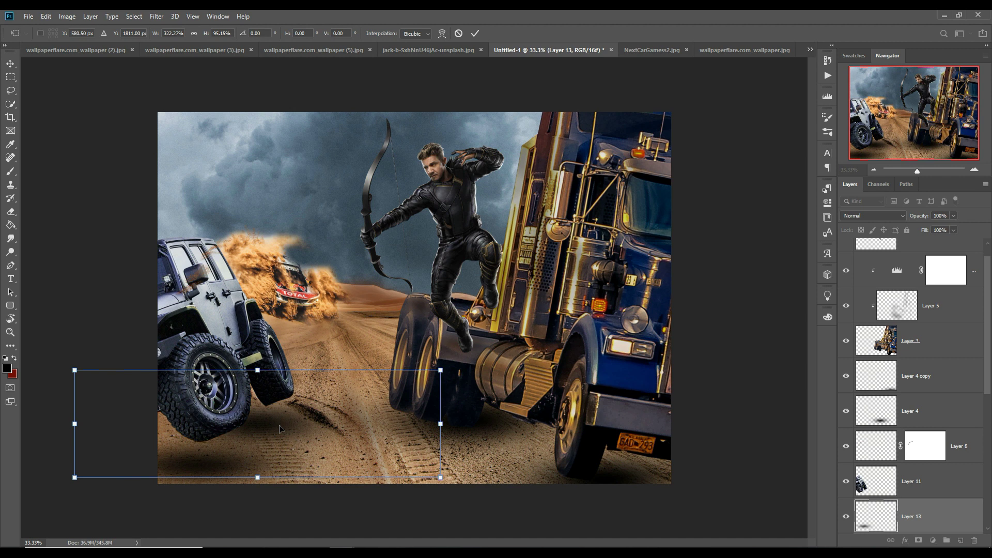
{"action": "left_click", "coordinate": [475, 33]}
{"action": "left_click", "coordinate": [961, 541]}
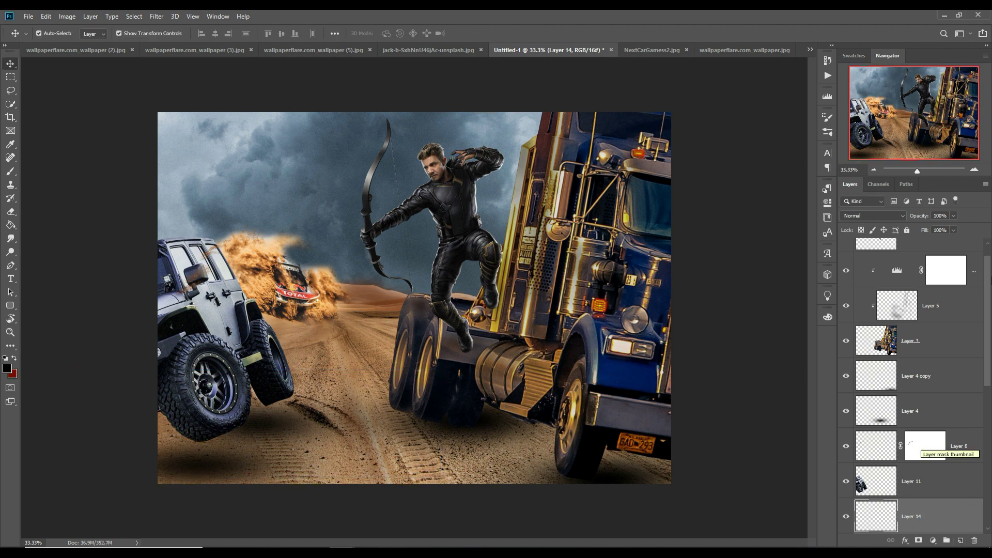
Step: Paint faint shading under the jeep's tyres with a 175 px brush at 13% opacity
{"action": "left_click", "coordinate": [11, 171]}
{"action": "left_click", "coordinate": [216, 33]}
{"action": "left_click_drag", "start_coordinate": [176, 46], "coordinate": [174, 47]}
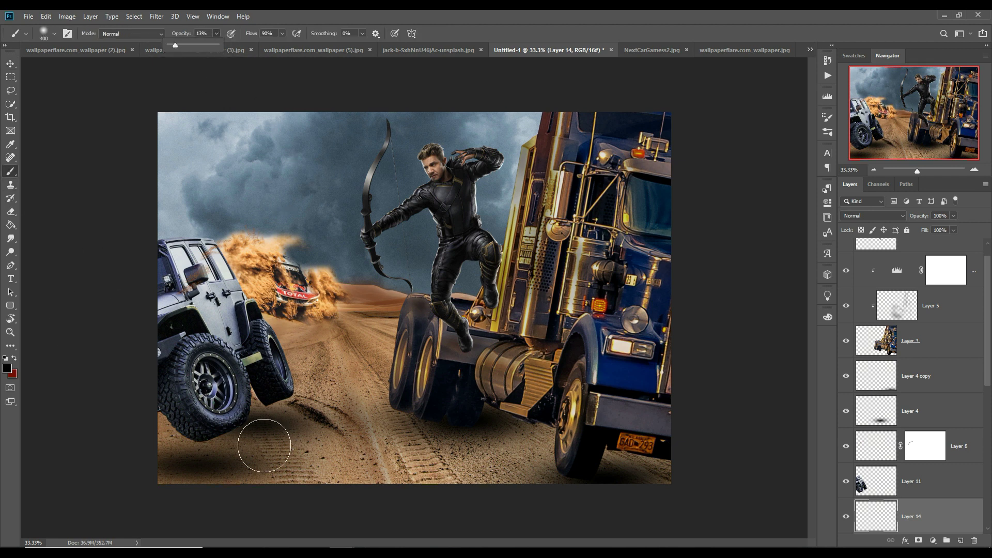
{"action": "key", "text": "bracketleft"}
{"action": "key", "text": "bracketleft"}
{"action": "key", "text": "bracketleft"}
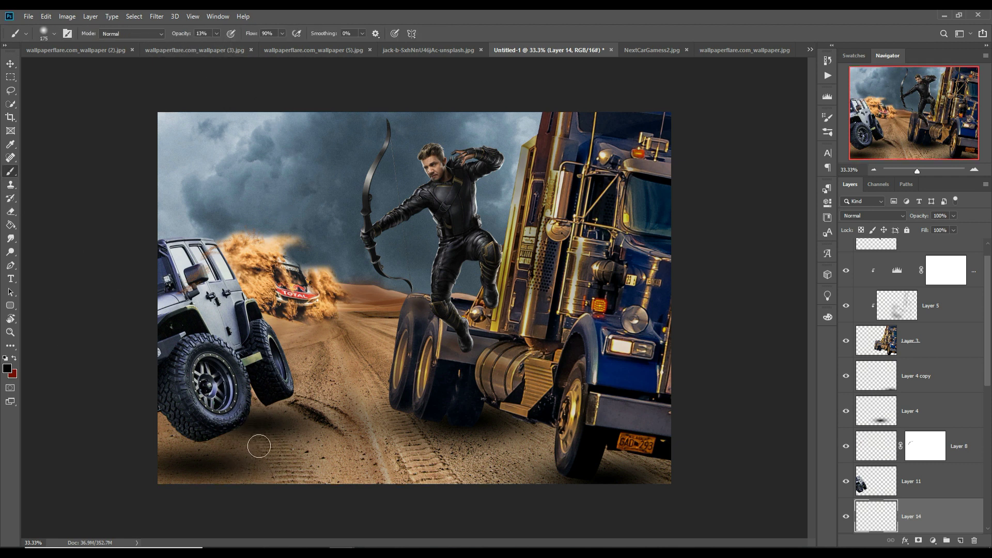
{"action": "mouse_move", "coordinate": [202, 439]}
{"action": "left_mouse_down"}
{"action": "mouse_move", "coordinate": [218, 466]}
{"action": "mouse_move", "coordinate": [224, 443]}
{"action": "mouse_move", "coordinate": [155, 455]}
{"action": "mouse_move", "coordinate": [183, 412]}
{"action": "mouse_move", "coordinate": [211, 425]}
{"action": "mouse_move", "coordinate": [153, 512]}
{"action": "mouse_move", "coordinate": [195, 483]}
{"action": "left_mouse_up"}
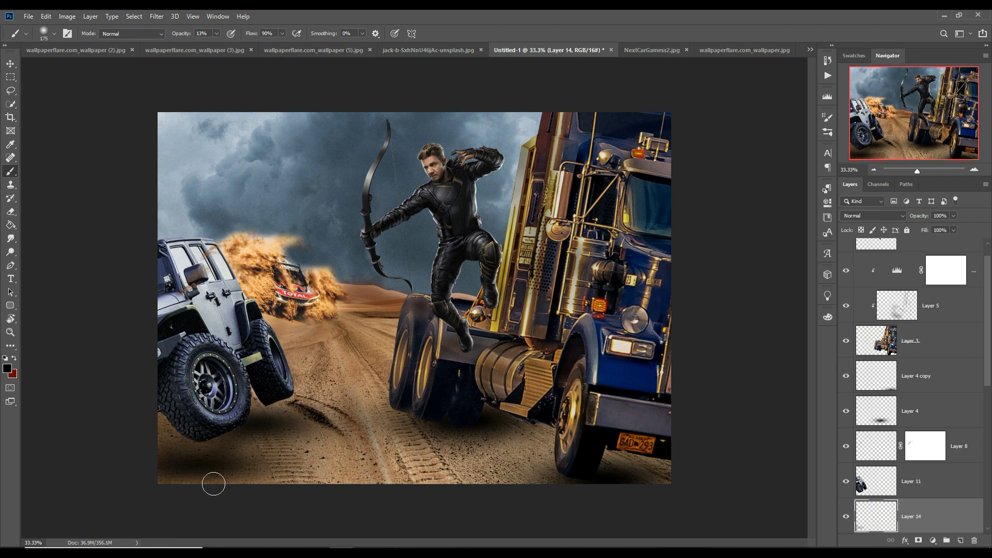
{"action": "left_click_drag", "start_coordinate": [155, 516], "coordinate": [211, 426]}
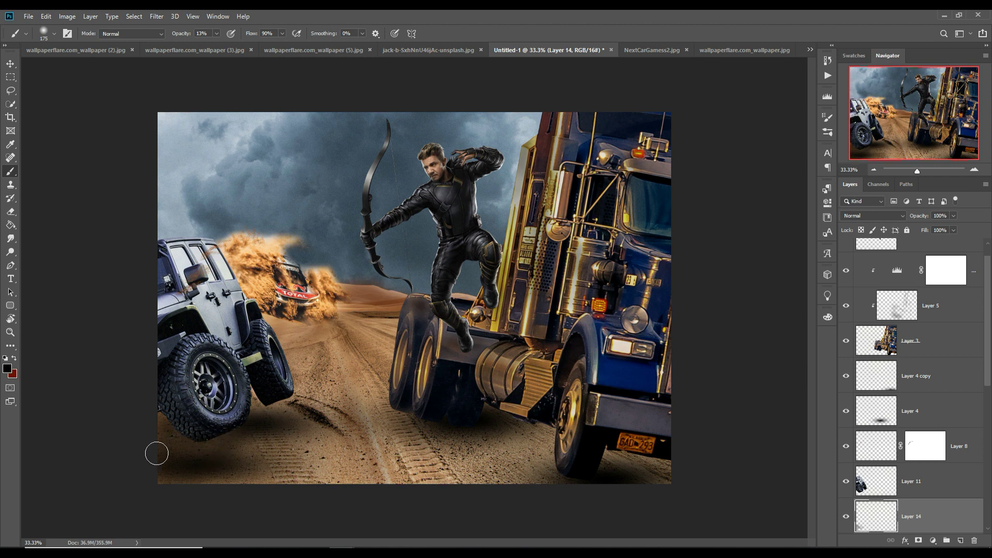
{"action": "left_click_drag", "start_coordinate": [235, 434], "coordinate": [220, 446]}
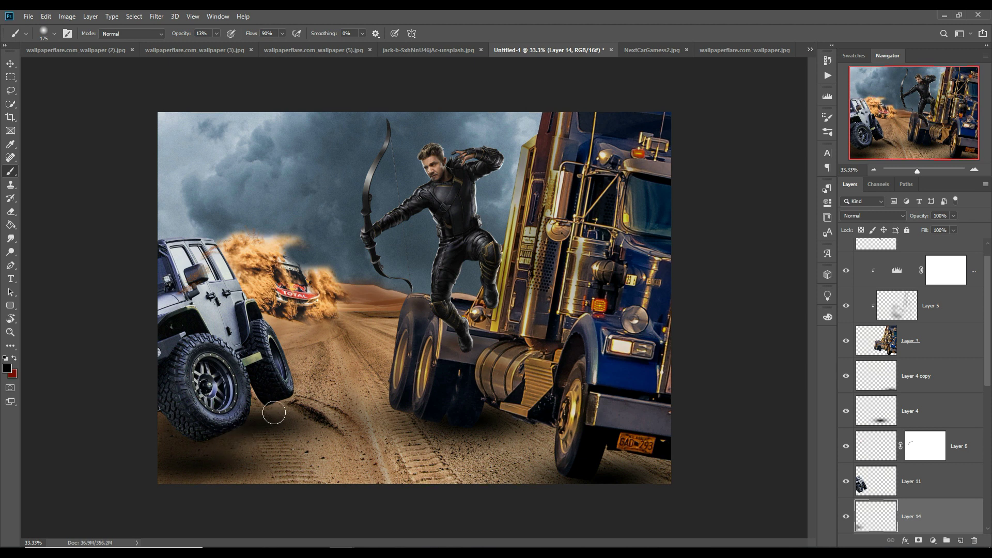
Step: Select the jeep's Layer 11 and add new Layer 15 above it
{"action": "key", "text": "v"}
{"action": "left_click", "coordinate": [938, 482]}
{"action": "left_click", "coordinate": [960, 541]}
Step: Clip Layer 15 to the jeep and paint faint shadow over the jeep's tyres
{"action": "right_click", "coordinate": [927, 487]}
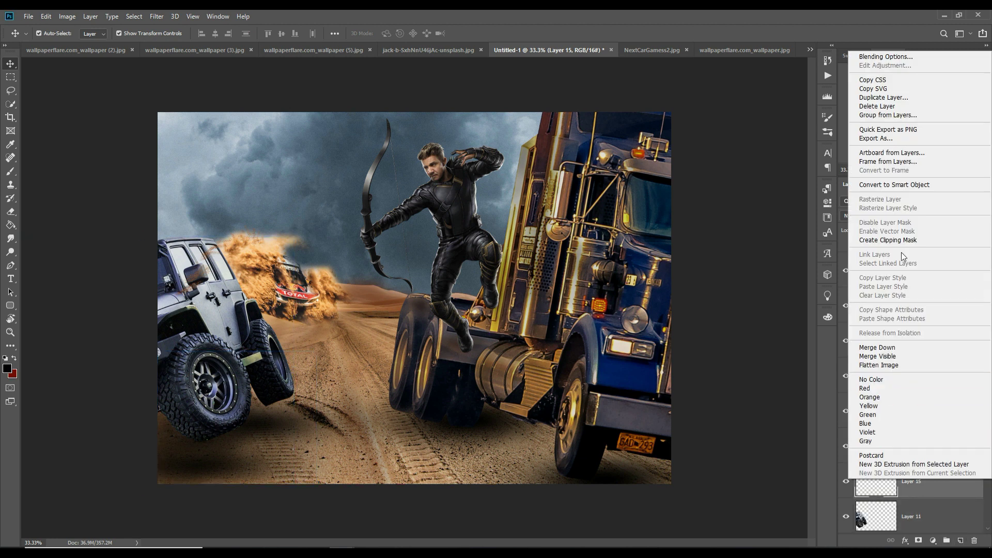
{"action": "left_click", "coordinate": [887, 243]}
{"action": "left_click", "coordinate": [8, 174]}
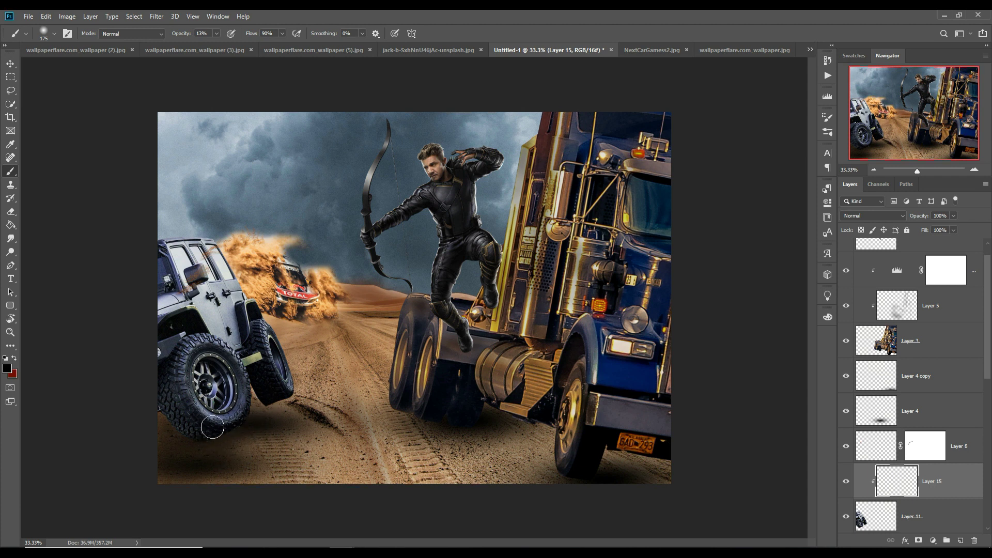
{"action": "mouse_move", "coordinate": [229, 457]}
{"action": "left_mouse_down"}
{"action": "mouse_move", "coordinate": [295, 397]}
{"action": "mouse_move", "coordinate": [293, 416]}
{"action": "left_mouse_up"}
Step: Select the dust cloud Layer 7 in the Layers panel
{"action": "left_click", "coordinate": [11, 64]}
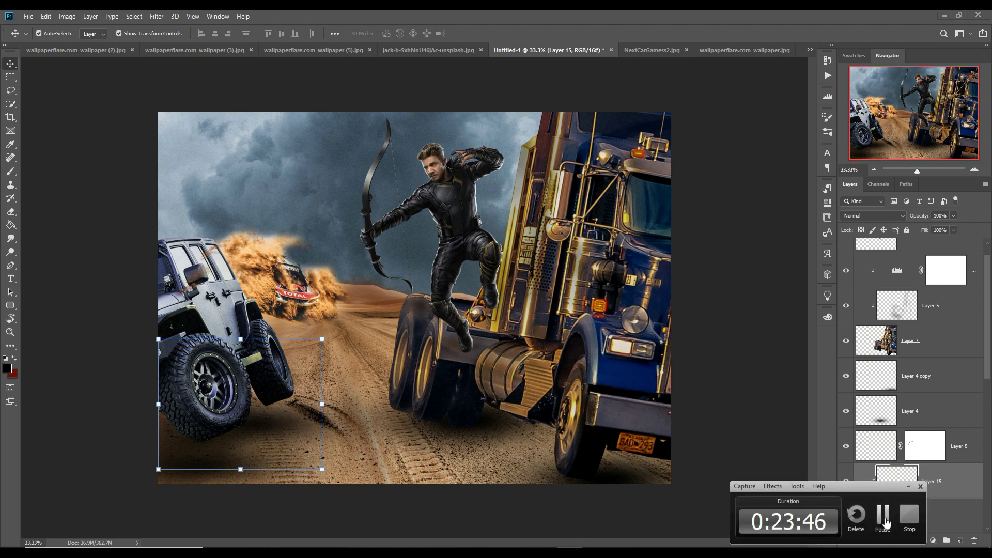
{"action": "left_click_drag", "start_coordinate": [988, 324], "coordinate": [987, 432]}
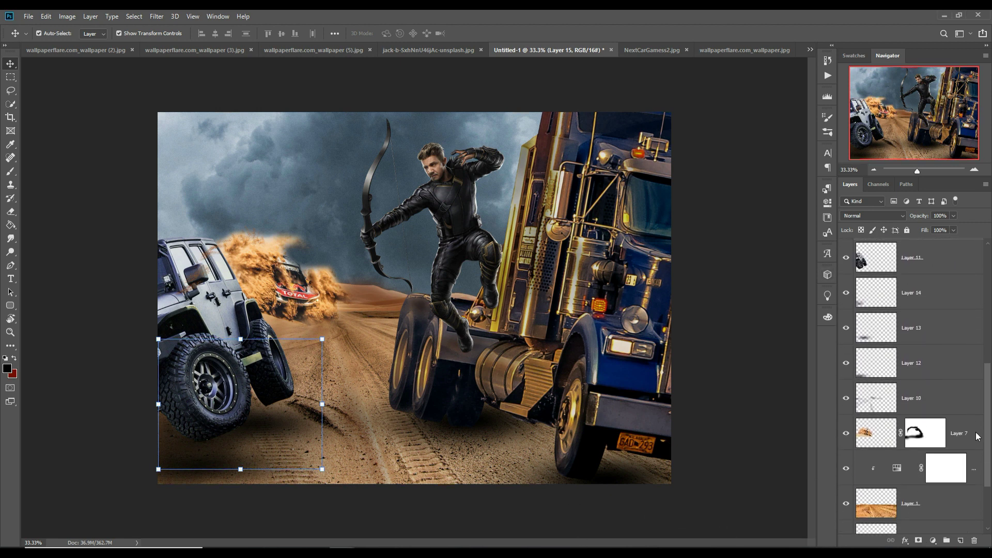
{"action": "left_click", "coordinate": [973, 445]}
Step: Add a new layer for painted dust and choose the Free Smoke brush 11 preset
{"action": "left_click", "coordinate": [961, 541]}
{"action": "left_click", "coordinate": [11, 171]}
{"action": "left_click", "coordinate": [43, 33]}
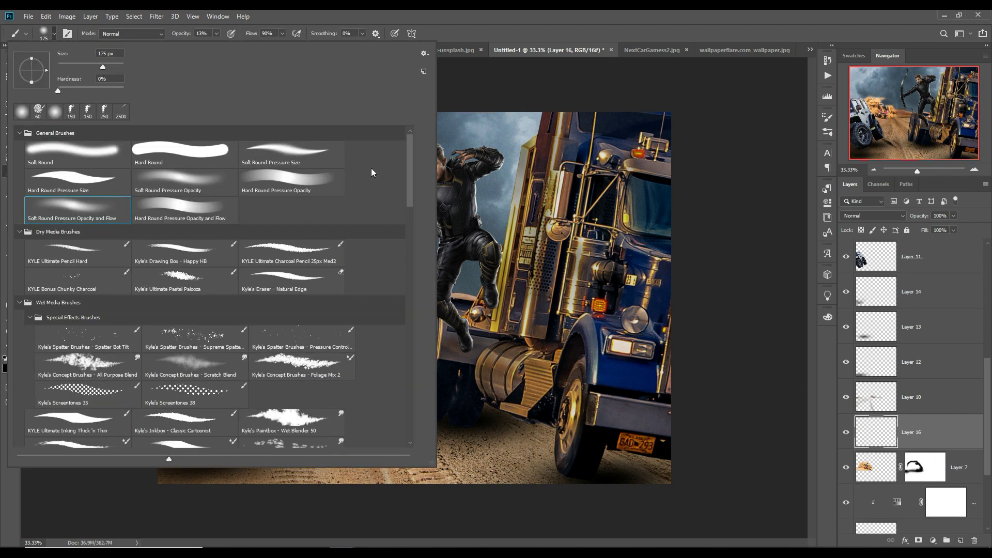
{"action": "left_click_drag", "start_coordinate": [409, 181], "coordinate": [405, 262]}
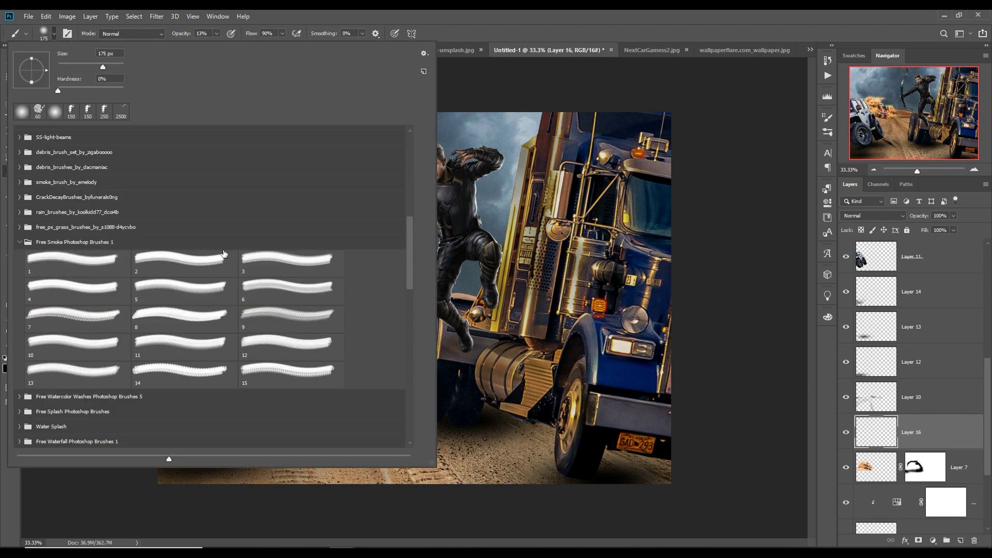
{"action": "left_click", "coordinate": [111, 266]}
{"action": "left_click", "coordinate": [264, 277]}
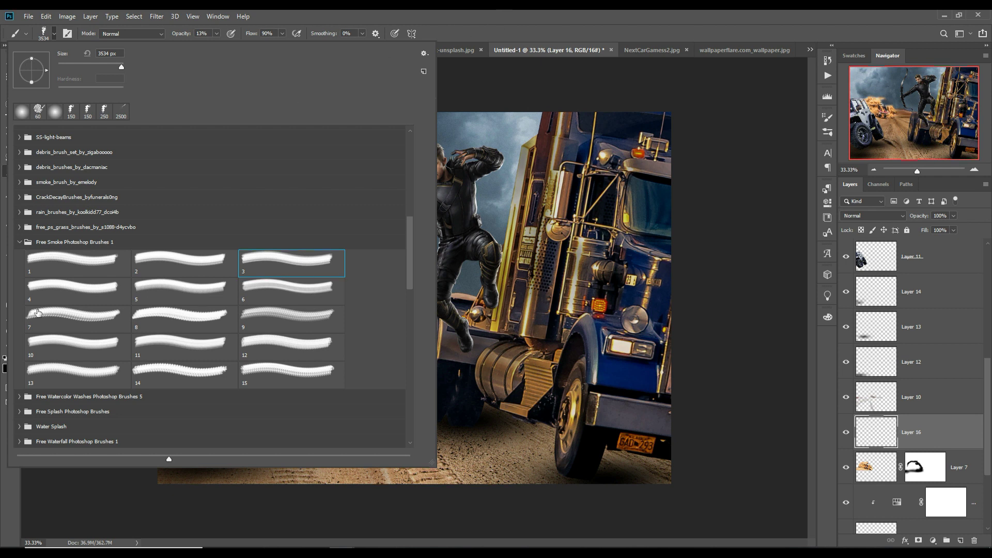
{"action": "left_click", "coordinate": [56, 399]}
{"action": "left_click", "coordinate": [27, 398]}
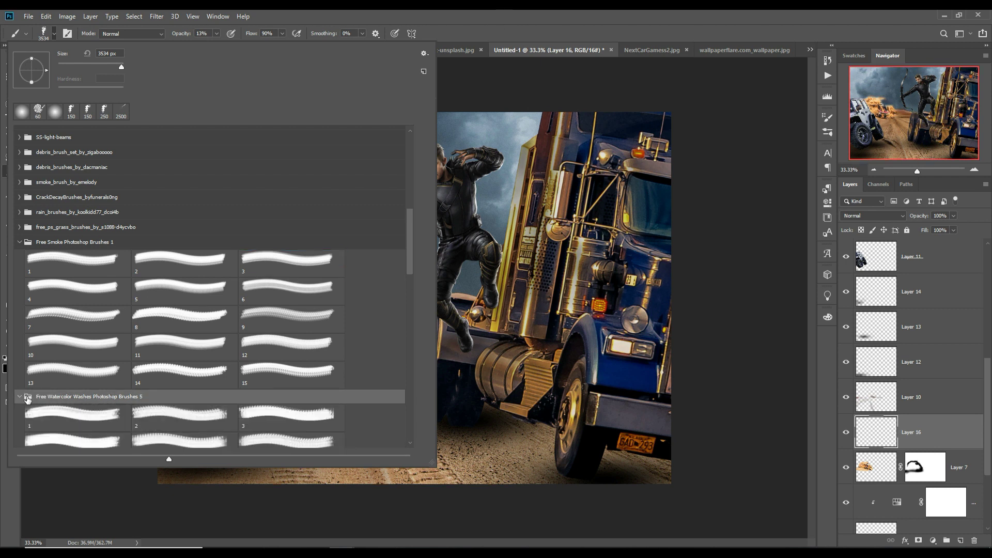
{"action": "left_click", "coordinate": [100, 422]}
{"action": "left_click", "coordinate": [184, 420]}
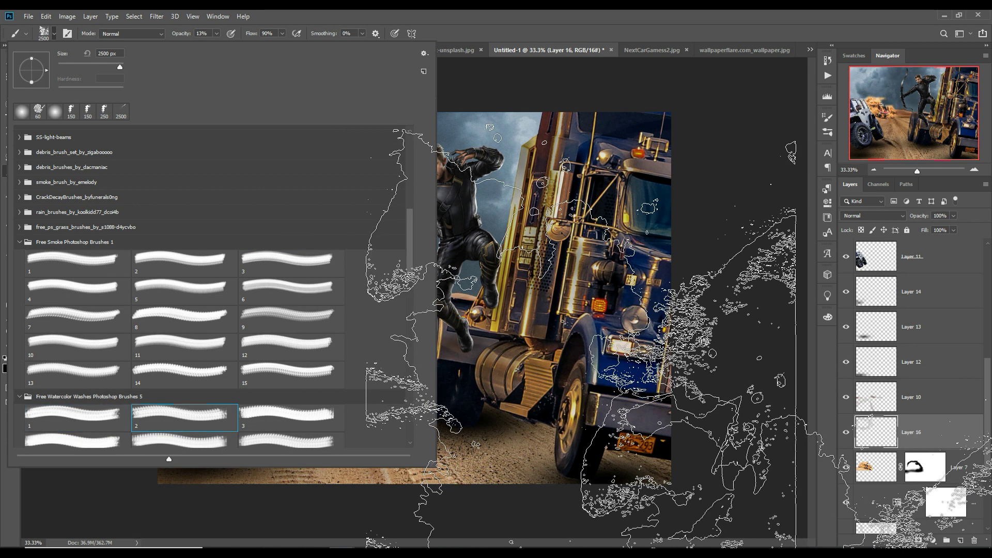
{"action": "left_click", "coordinate": [216, 353]}
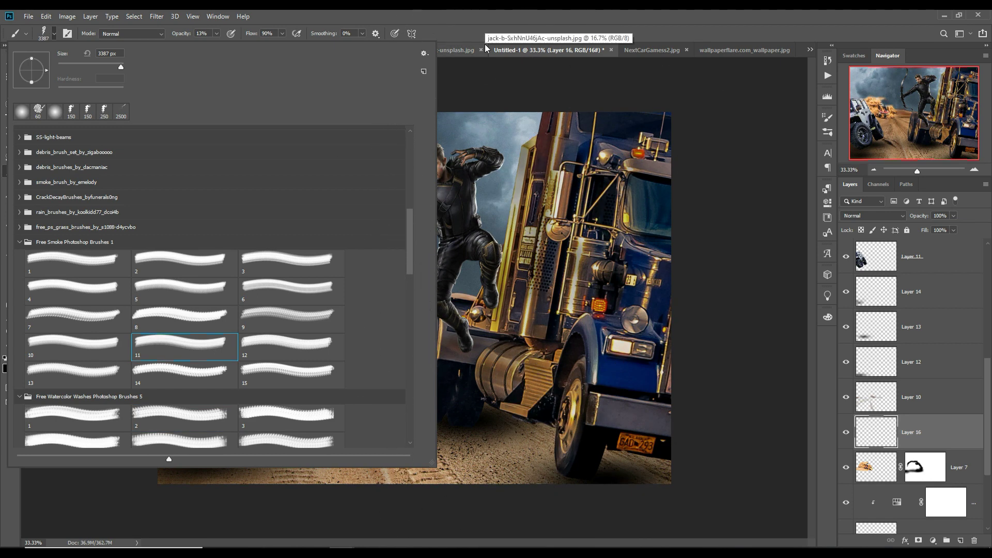
{"action": "left_click", "coordinate": [336, 300]}
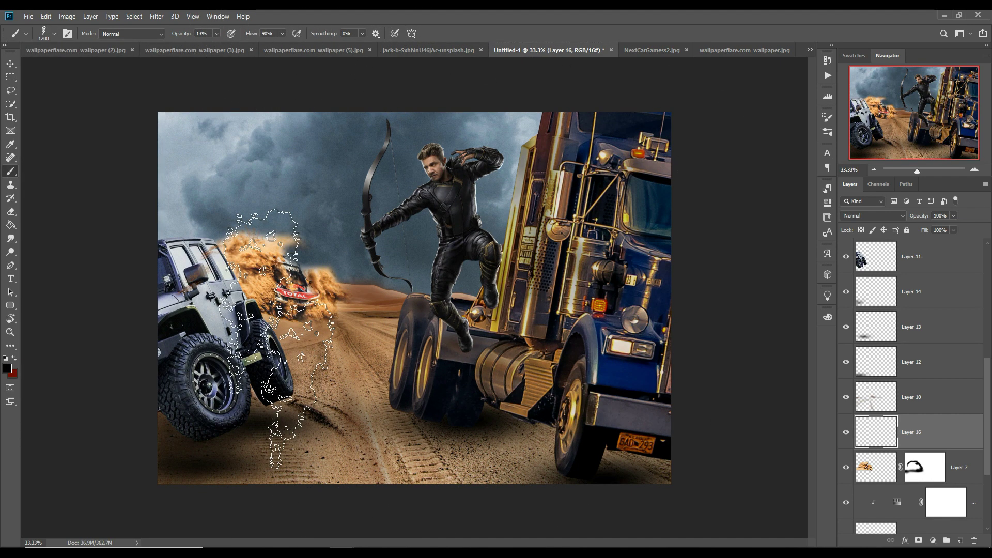
Step: Sample dust brown #a67247 and paint it into the dust cloud, rotating the brush tip 45°
{"action": "key", "text": "i"}
{"action": "left_click", "coordinate": [239, 253]}
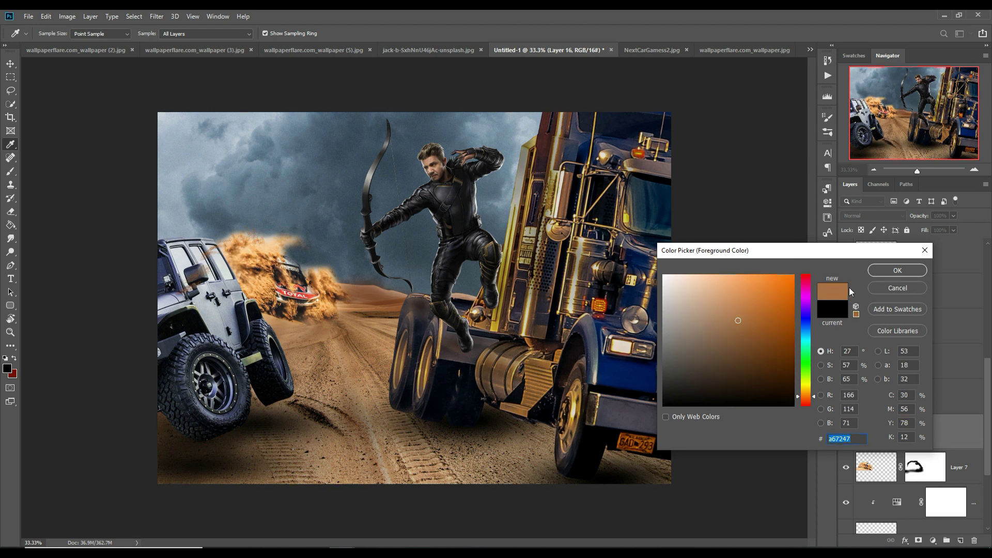
{"action": "left_click", "coordinate": [881, 273]}
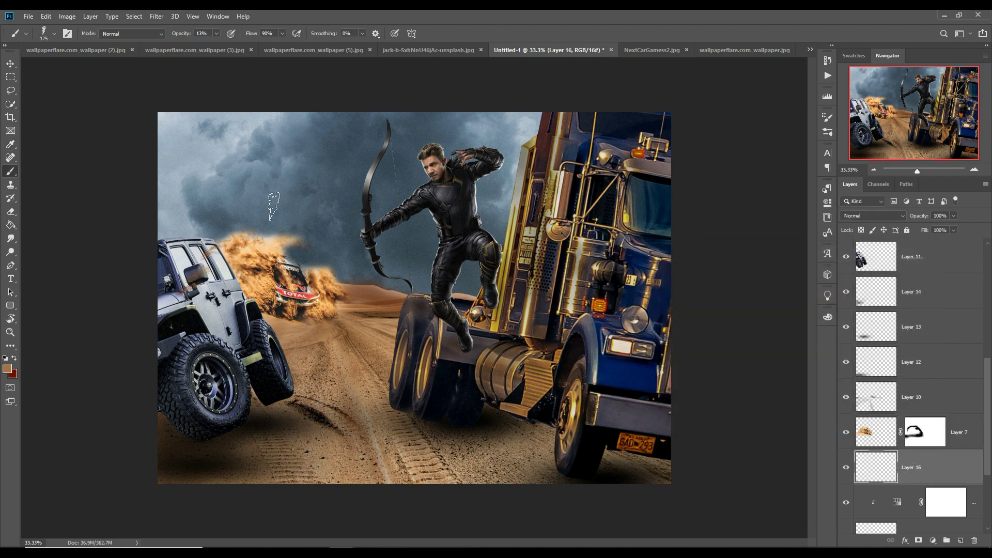
{"action": "mouse_move", "coordinate": [230, 258]}
{"action": "left_mouse_down"}
{"action": "mouse_move", "coordinate": [282, 254]}
{"action": "mouse_move", "coordinate": [326, 266]}
{"action": "left_mouse_up"}
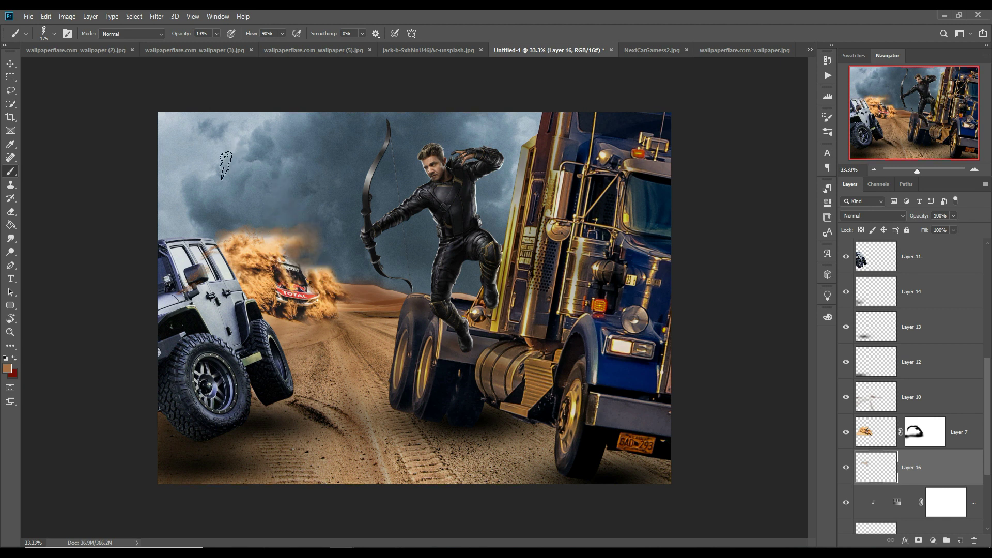
{"action": "right_click", "coordinate": [299, 190]}
{"action": "left_click_drag", "start_coordinate": [337, 154], "coordinate": [331, 161]}
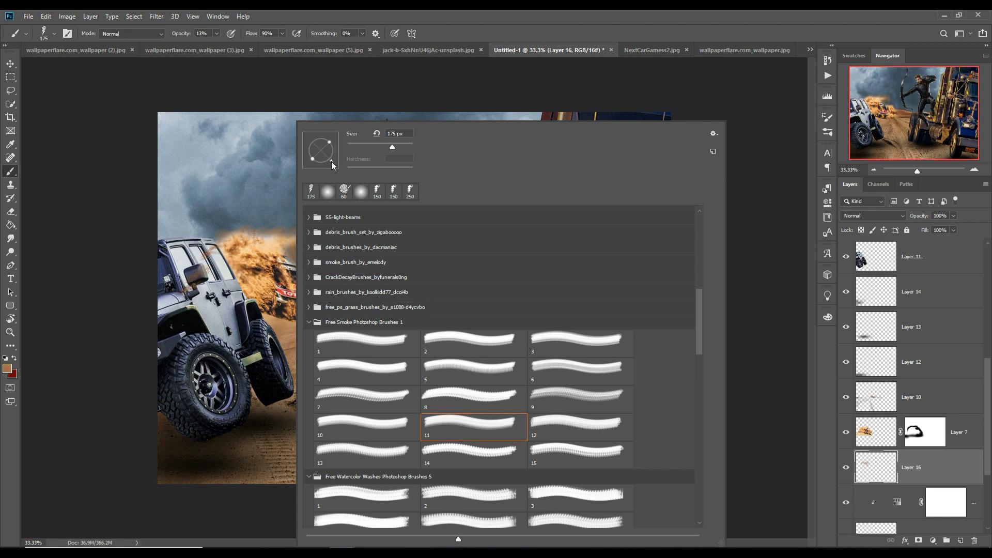
{"action": "left_click", "coordinate": [573, 81]}
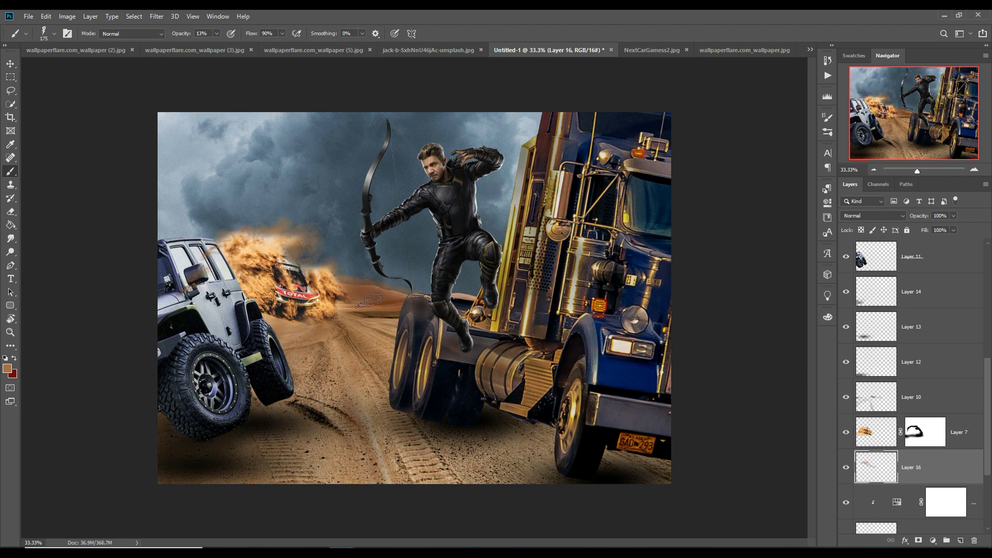
{"action": "left_click", "coordinate": [212, 253]}
Step: Target Layer 8's mask, then add empty Layer 17 above Layer 10
{"action": "left_click", "coordinate": [946, 266]}
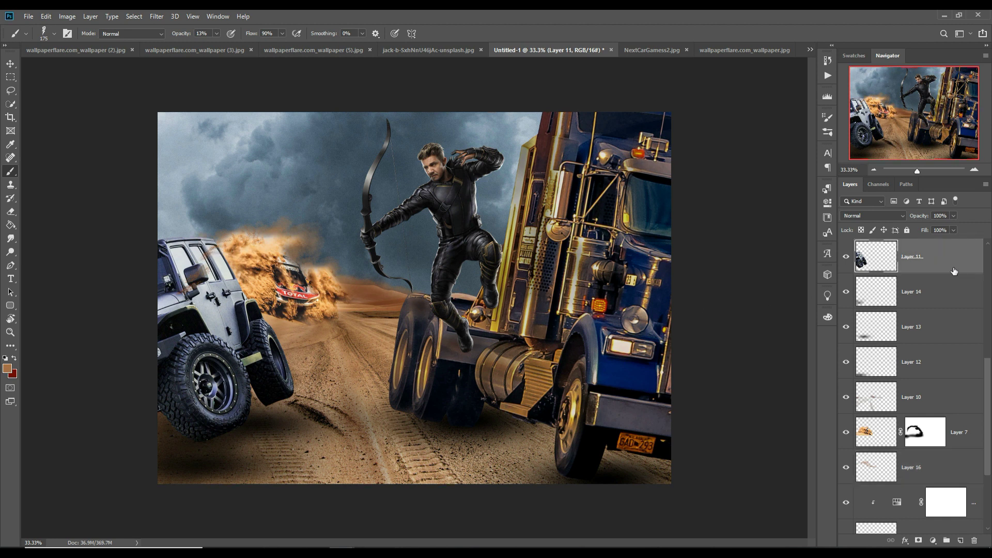
{"action": "scroll", "coordinate": [950, 261], "scroll_direction": "up", "scroll_amount": 2}
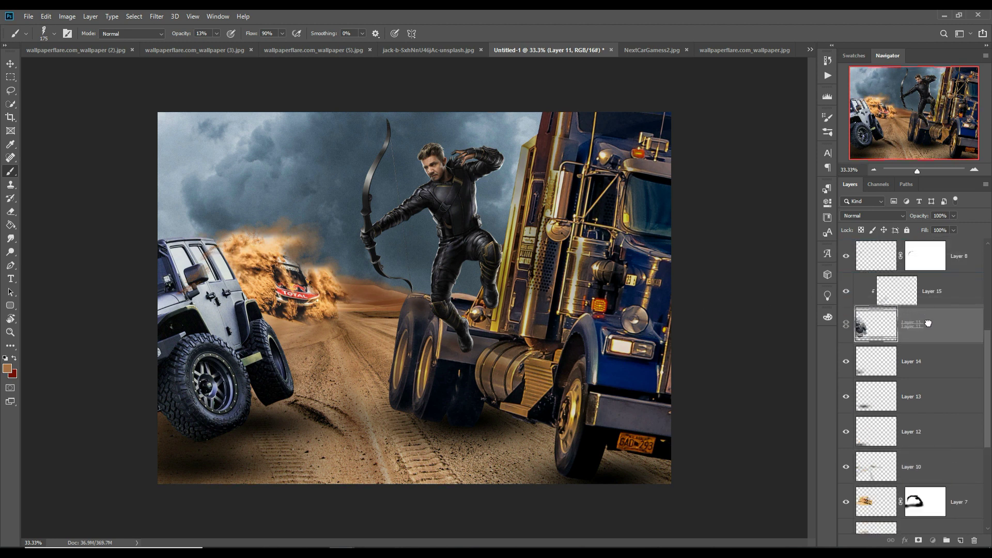
{"action": "left_click", "coordinate": [932, 254]}
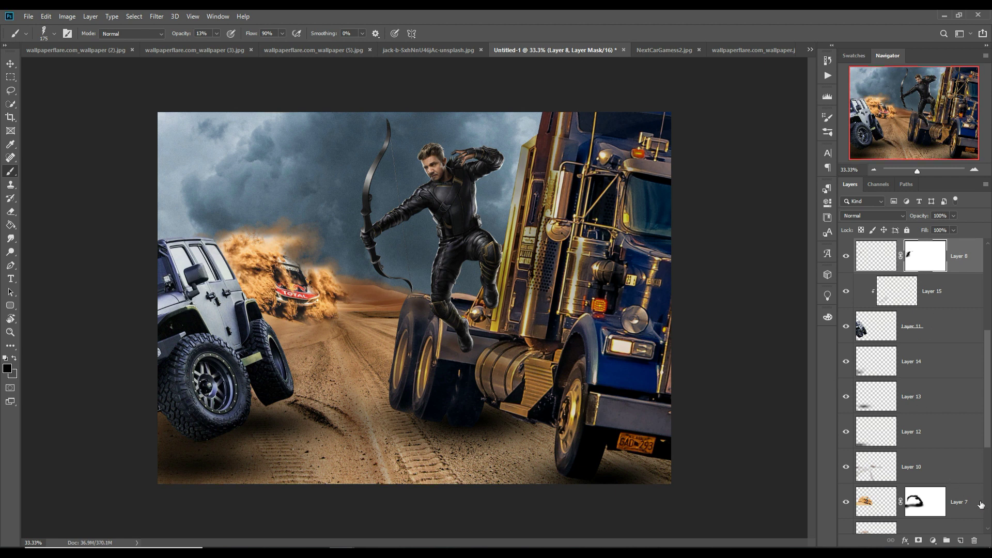
{"action": "left_click", "coordinate": [905, 453]}
{"action": "left_click", "coordinate": [960, 540]}
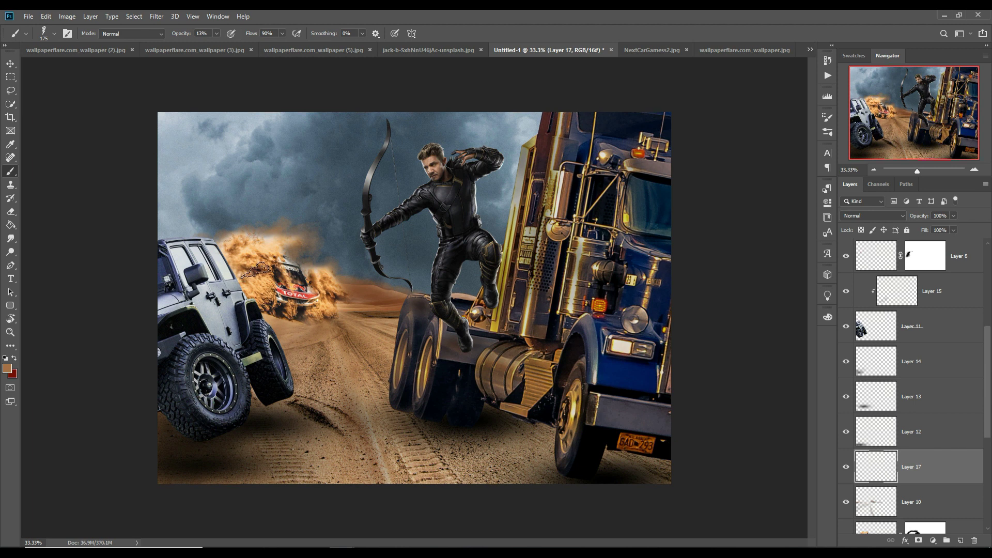
Step: Enlarge the brush and paint more soft dust near the distant dust cloud
{"action": "key", "text": "bracketright"}
{"action": "mouse_move", "coordinate": [254, 264]}
{"action": "left_mouse_down"}
{"action": "mouse_move", "coordinate": [174, 229]}
{"action": "mouse_move", "coordinate": [209, 219]}
{"action": "mouse_move", "coordinate": [346, 276]}
{"action": "mouse_move", "coordinate": [332, 258]}
{"action": "mouse_move", "coordinate": [268, 233]}
{"action": "mouse_move", "coordinate": [329, 215]}
{"action": "left_mouse_up"}
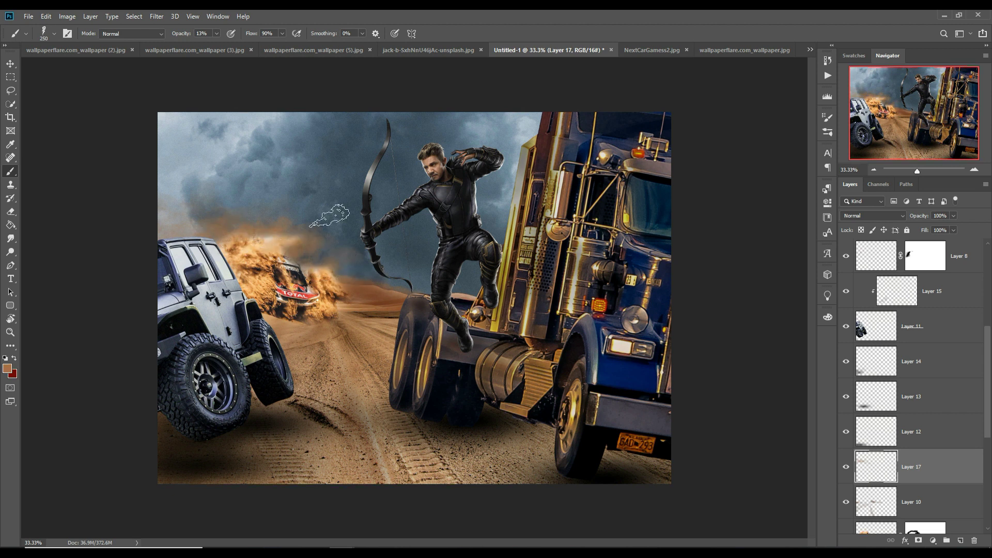
{"action": "left_click_drag", "start_coordinate": [284, 259], "coordinate": [292, 260]}
Step: Add new Layer 18 above Layer 15 and pick smoke brush 5, undoing a stray clone mark
{"action": "key", "text": "v"}
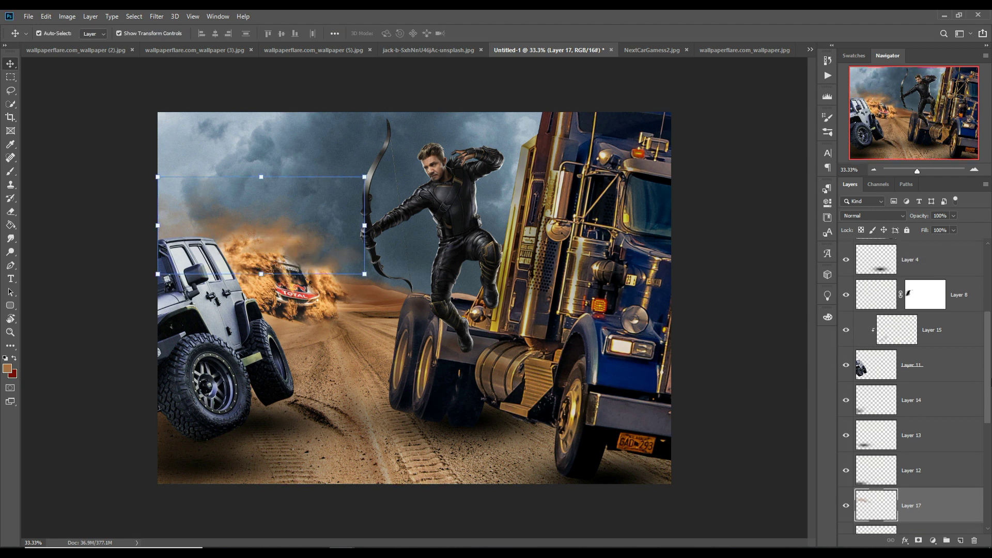
{"action": "scroll", "coordinate": [987, 392], "scroll_direction": "up", "scroll_amount": 1}
{"action": "left_click", "coordinate": [954, 312]}
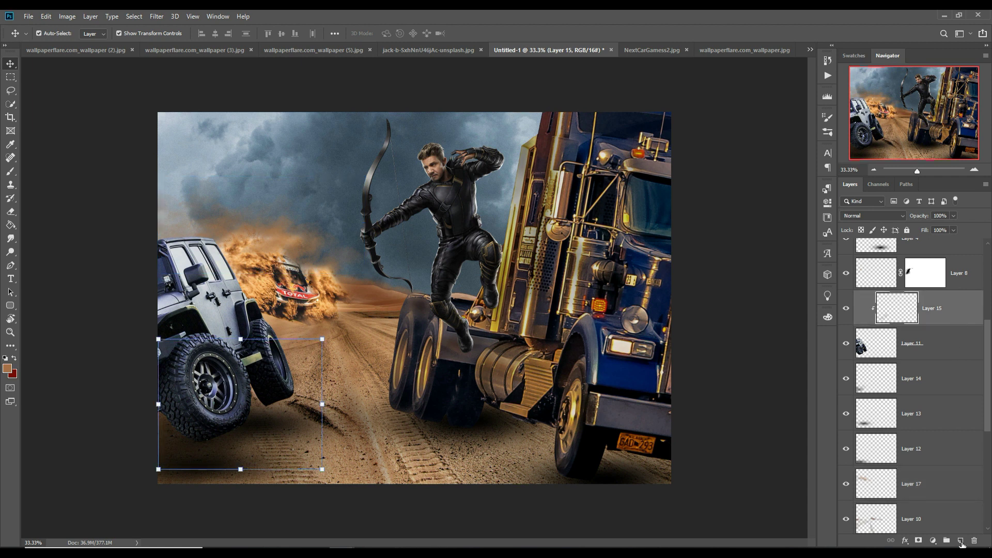
{"action": "left_click", "coordinate": [960, 541]}
{"action": "key", "text": "s"}
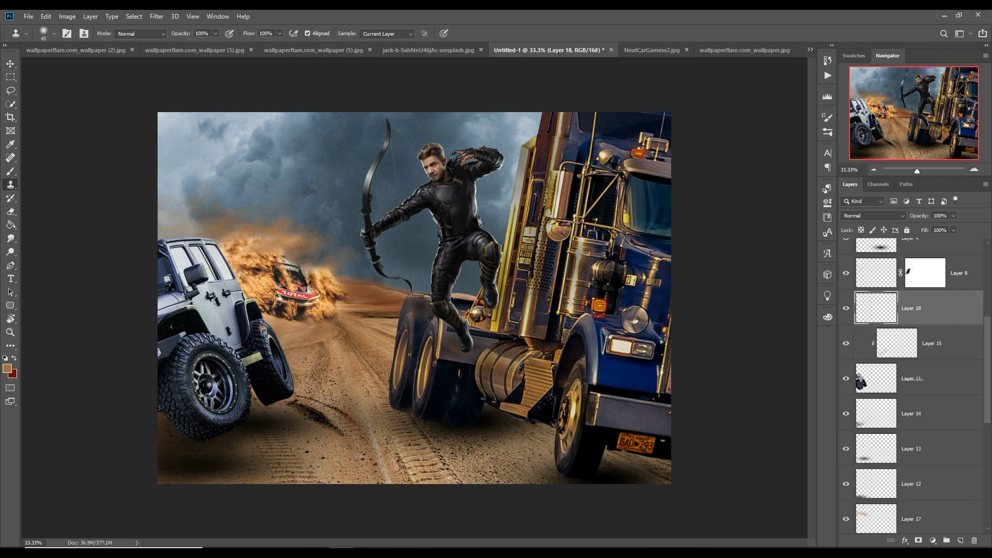
{"action": "left_click", "coordinate": [55, 34]}
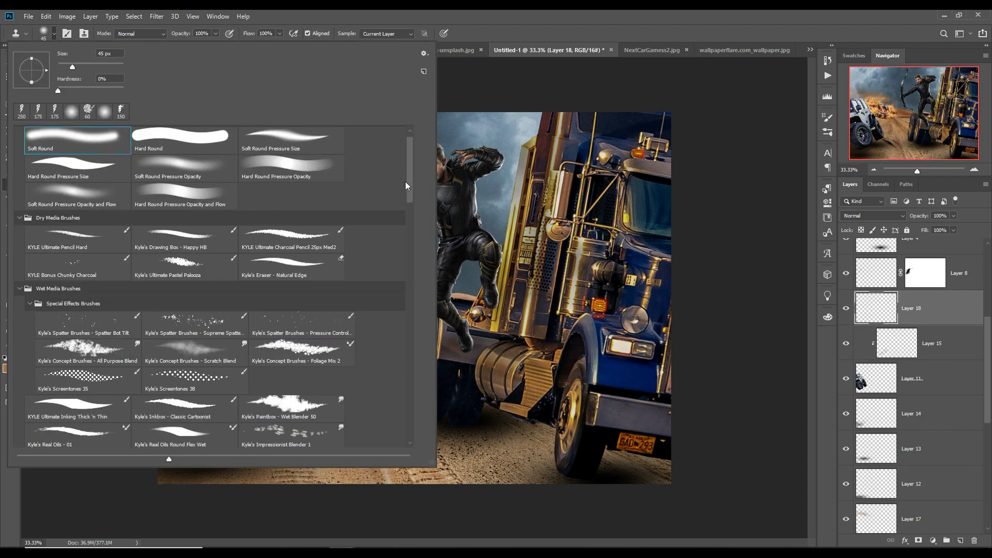
{"action": "left_click_drag", "start_coordinate": [407, 185], "coordinate": [387, 268]}
{"action": "left_click", "coordinate": [216, 212]}
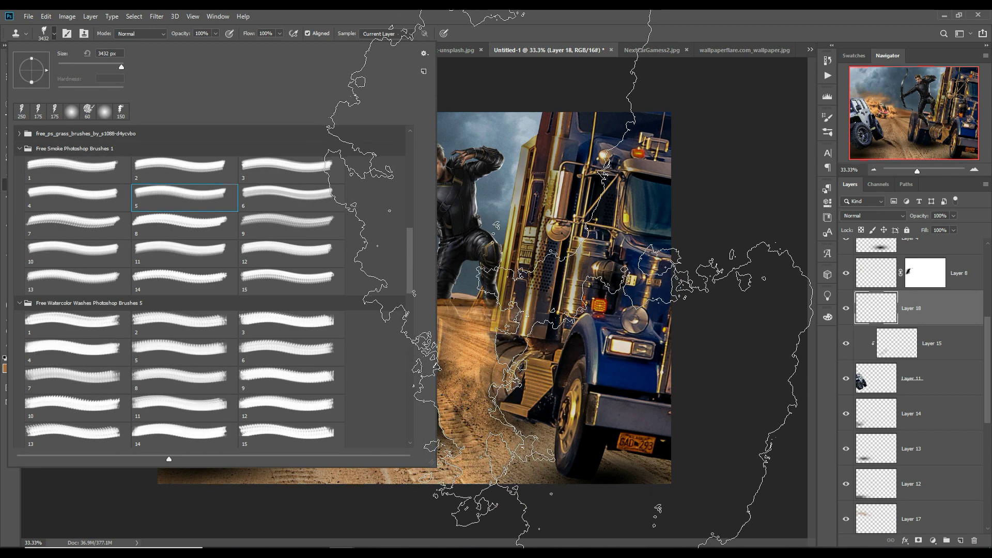
{"action": "key", "text": "Return"}
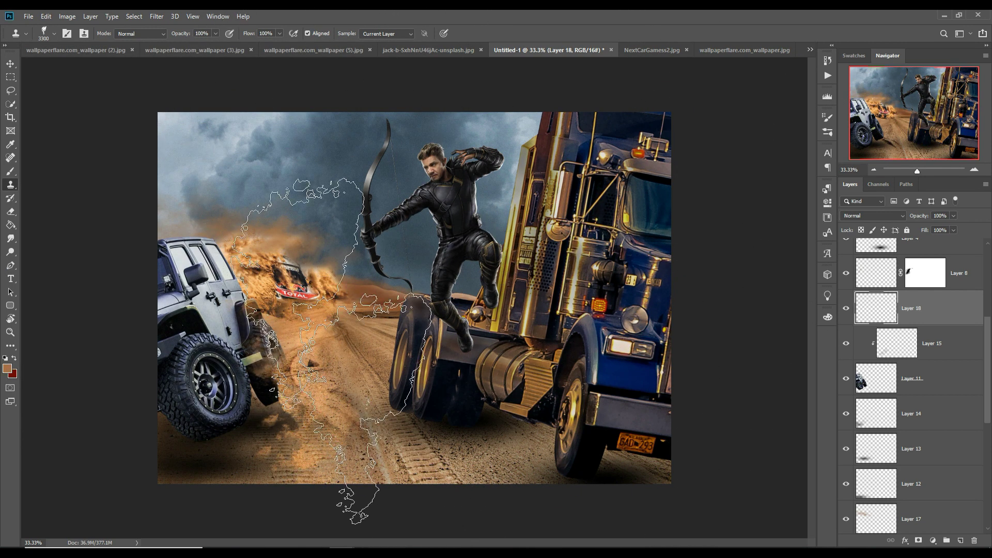
{"action": "left_click", "coordinate": [311, 401]}
{"action": "key", "text": "ctrl+z"}
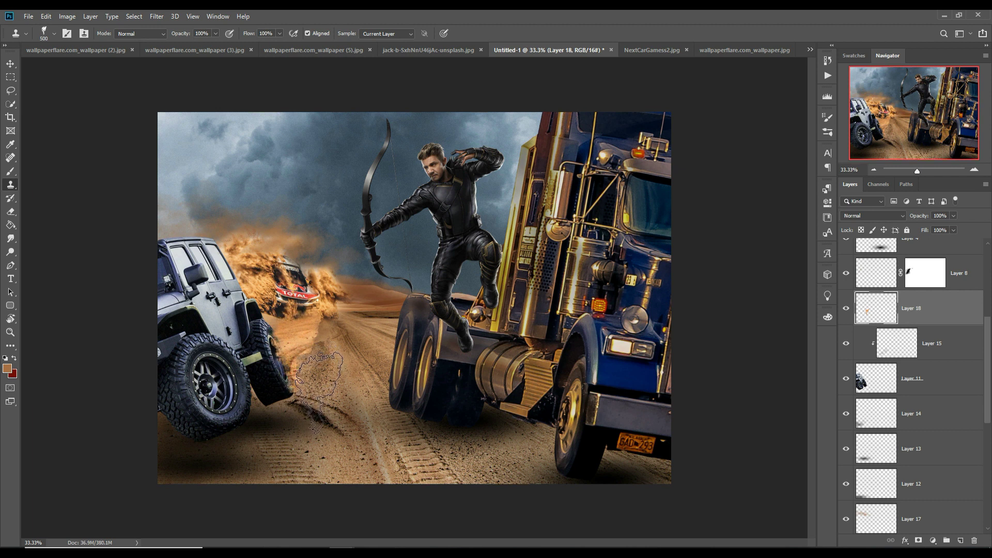
Step: Paint brown dust on the road and around the jeep's rear tyre, 500 px smoke brush shrunk to 125 px
{"action": "left_click", "coordinate": [11, 172]}
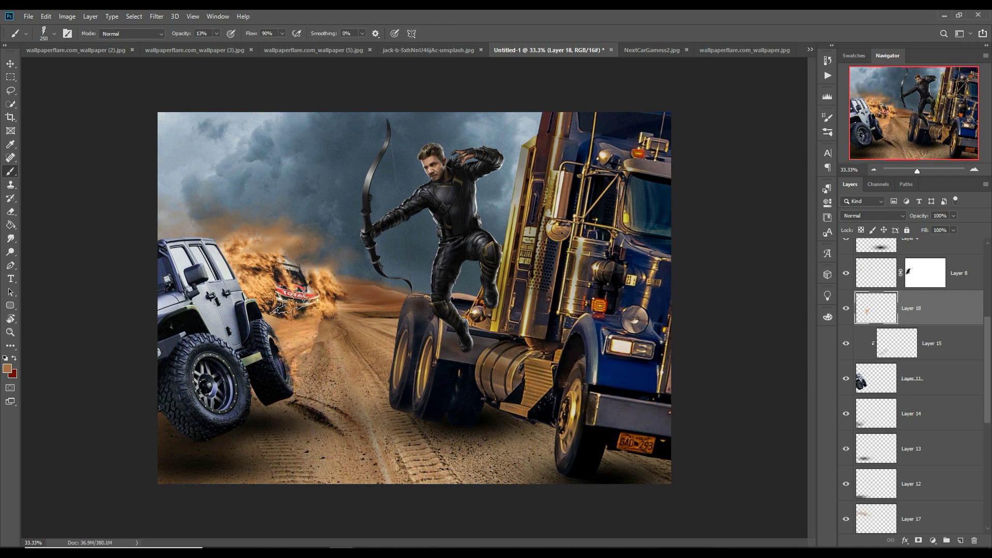
{"action": "right_click", "coordinate": [380, 308]}
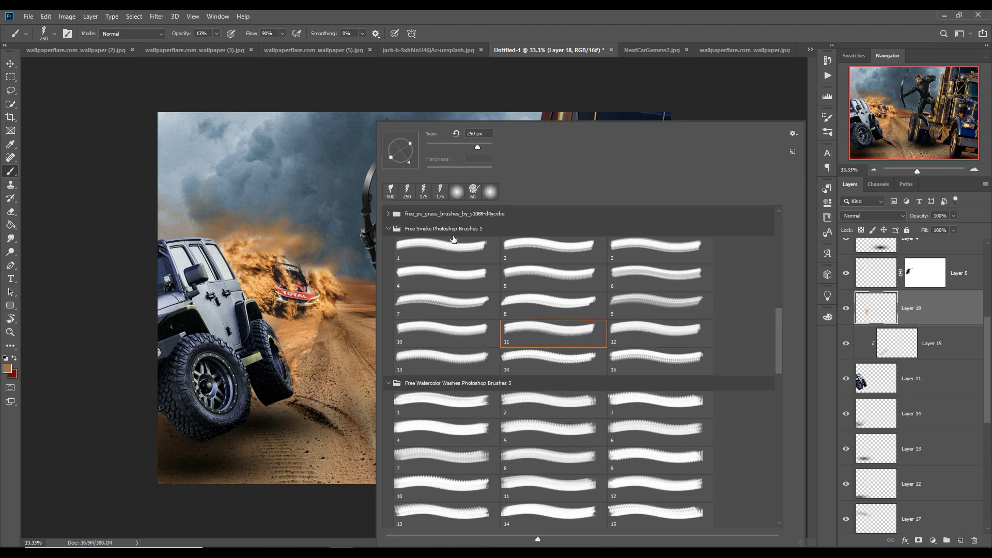
{"action": "left_click", "coordinate": [390, 189]}
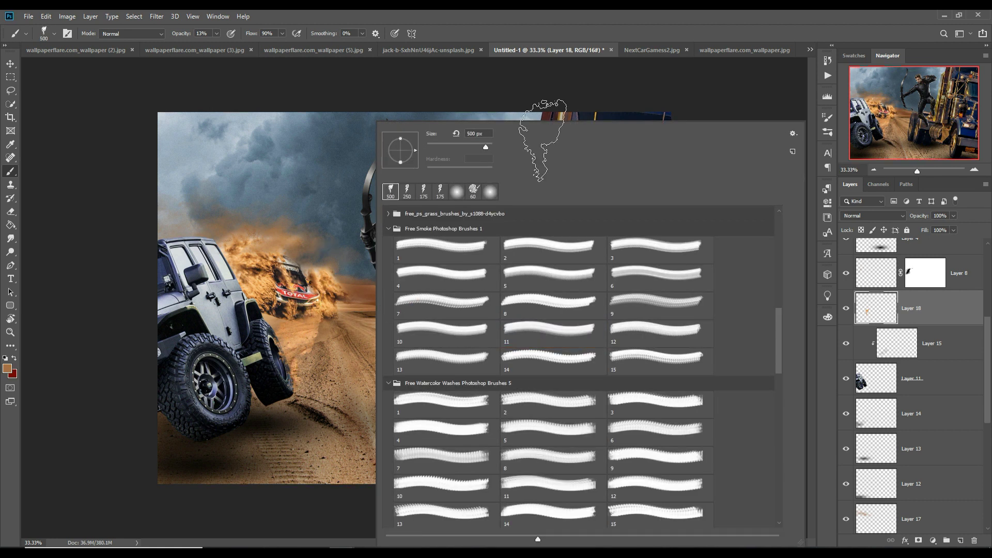
{"action": "left_click", "coordinate": [513, 35]}
{"action": "right_click", "coordinate": [370, 315]}
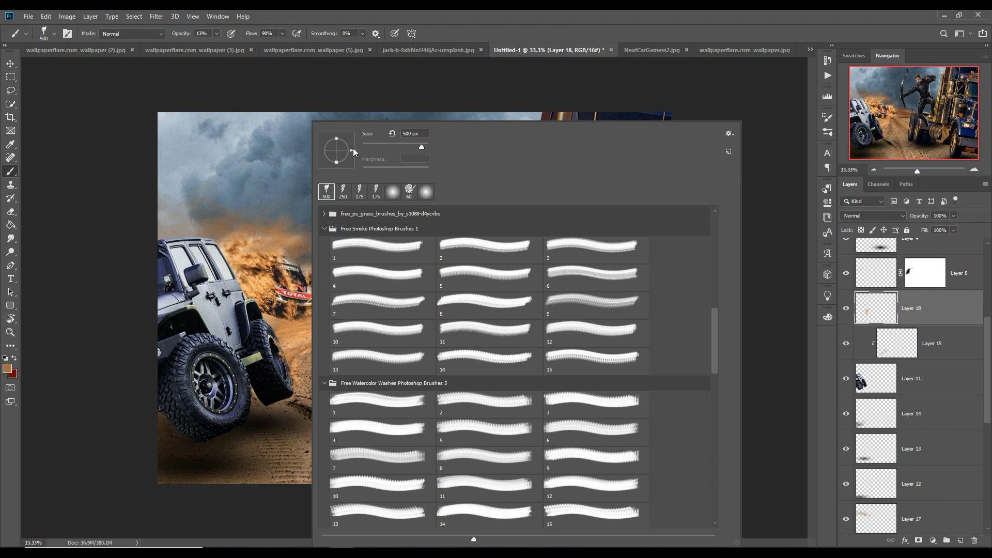
{"action": "left_click", "coordinate": [490, 15]}
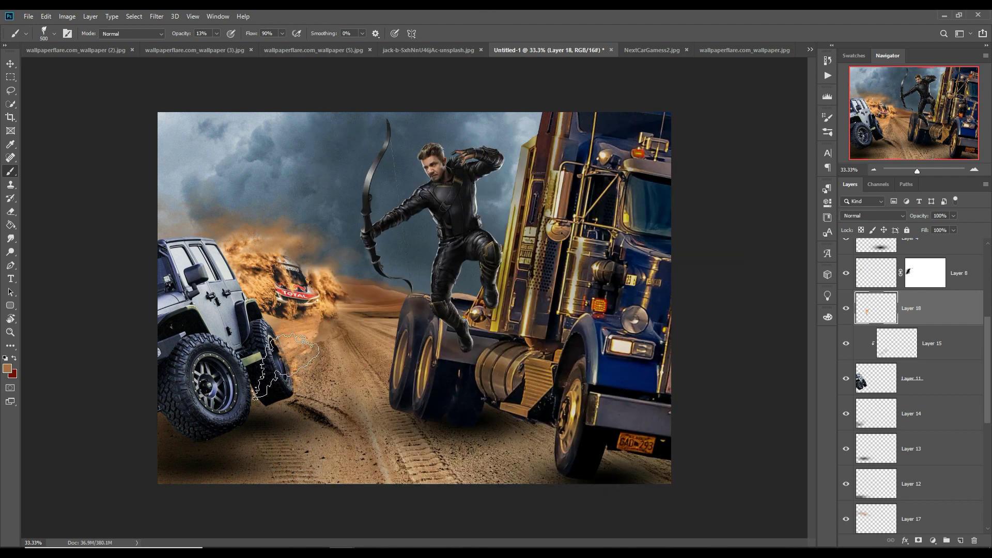
{"action": "left_click_drag", "start_coordinate": [348, 330], "coordinate": [349, 394]}
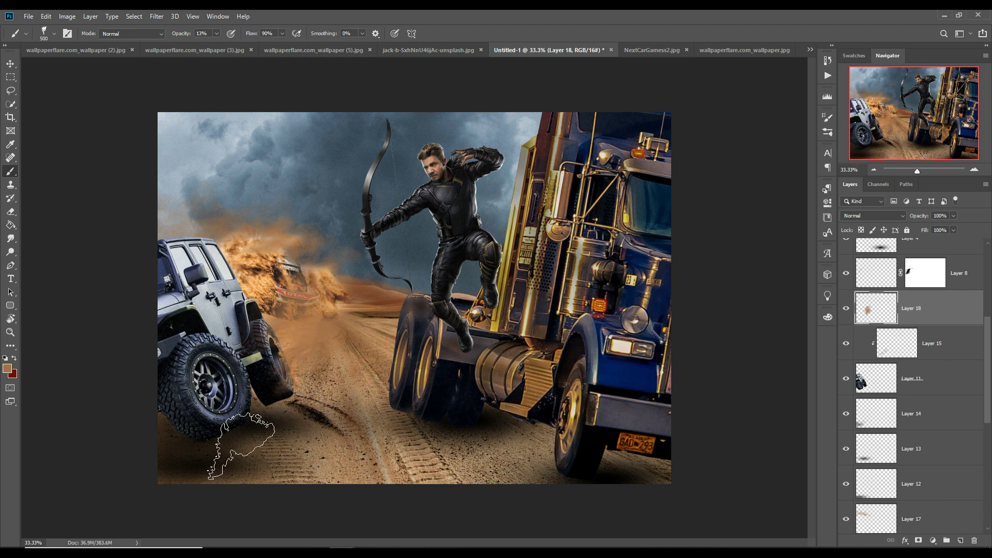
{"action": "left_click_drag", "start_coordinate": [305, 382], "coordinate": [281, 369]}
{"action": "key", "text": "bracketleft"}
{"action": "key", "text": "bracketleft"}
{"action": "key", "text": "bracketleft"}
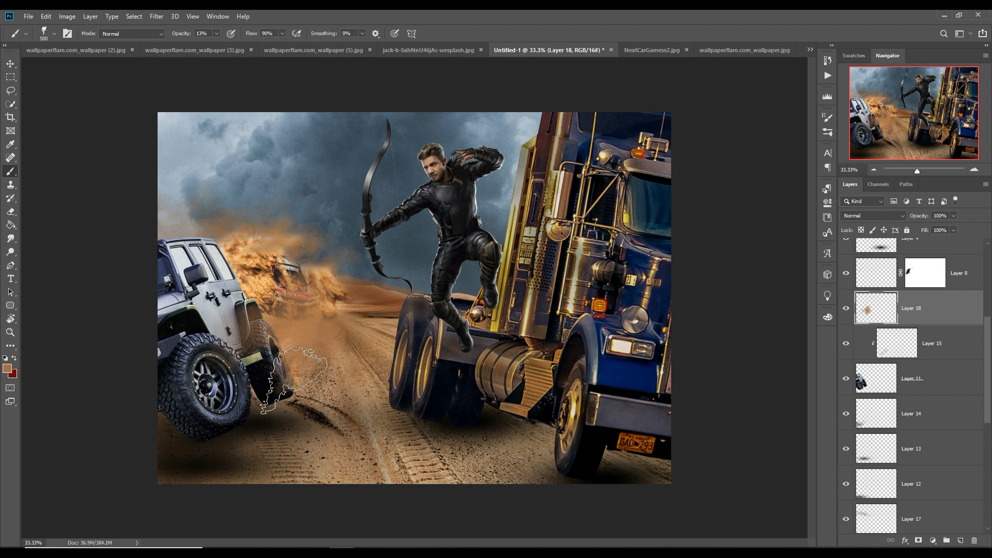
{"action": "key", "text": "bracketleft"}
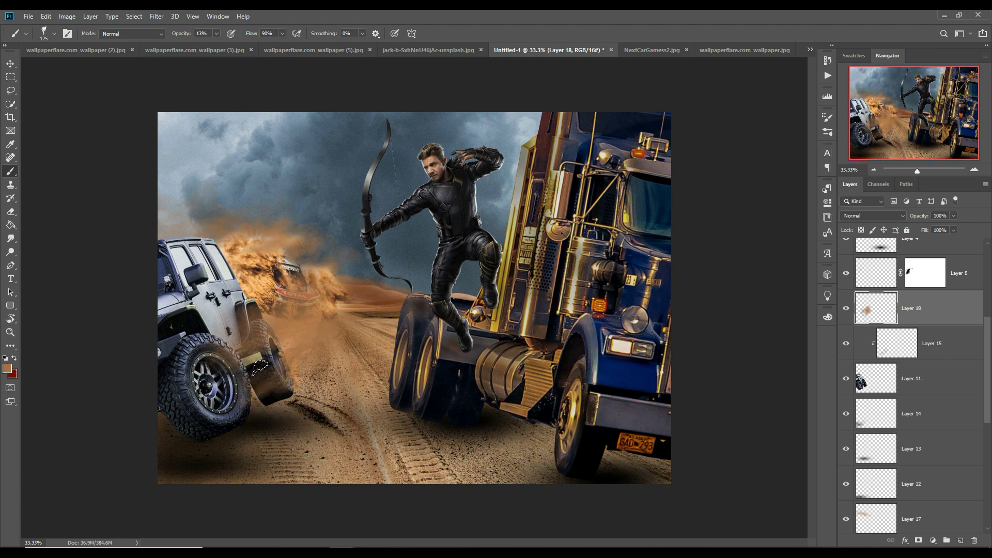
{"action": "left_click_drag", "start_coordinate": [217, 375], "coordinate": [291, 388]}
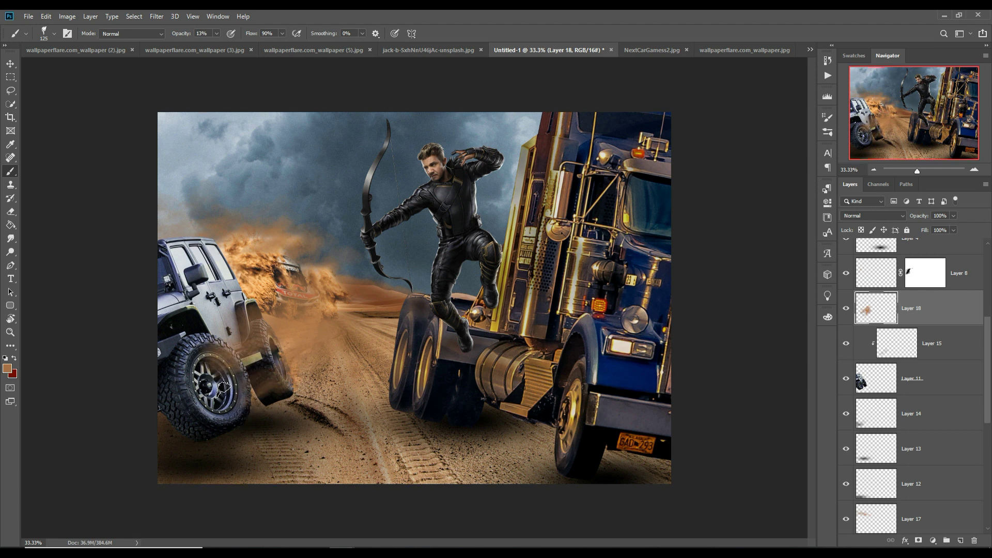
{"action": "left_click_drag", "start_coordinate": [219, 422], "coordinate": [222, 438]}
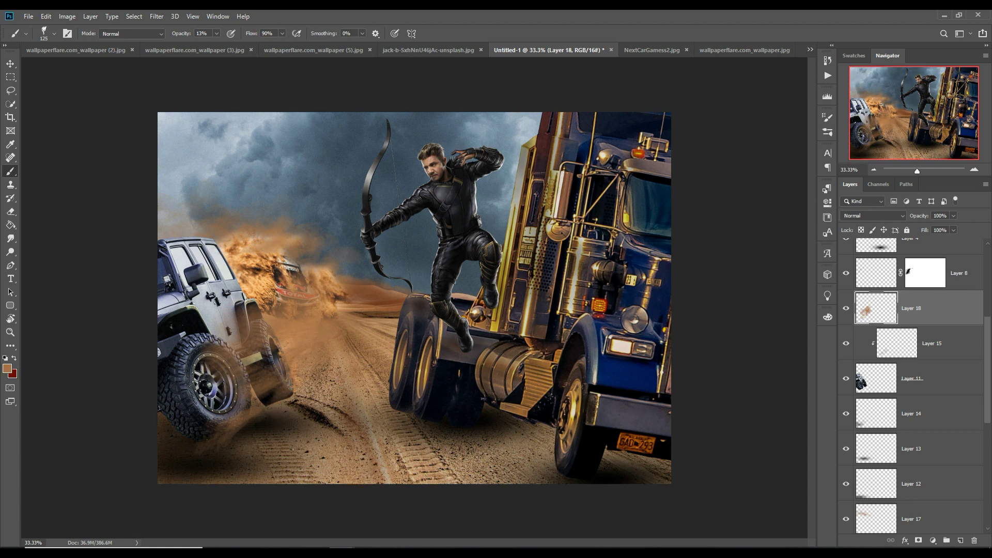
Step: Add Layer 19 above the Curves adjustment and paint dust around the truck's rear and front wheel bases
{"action": "left_click", "coordinate": [11, 64]}
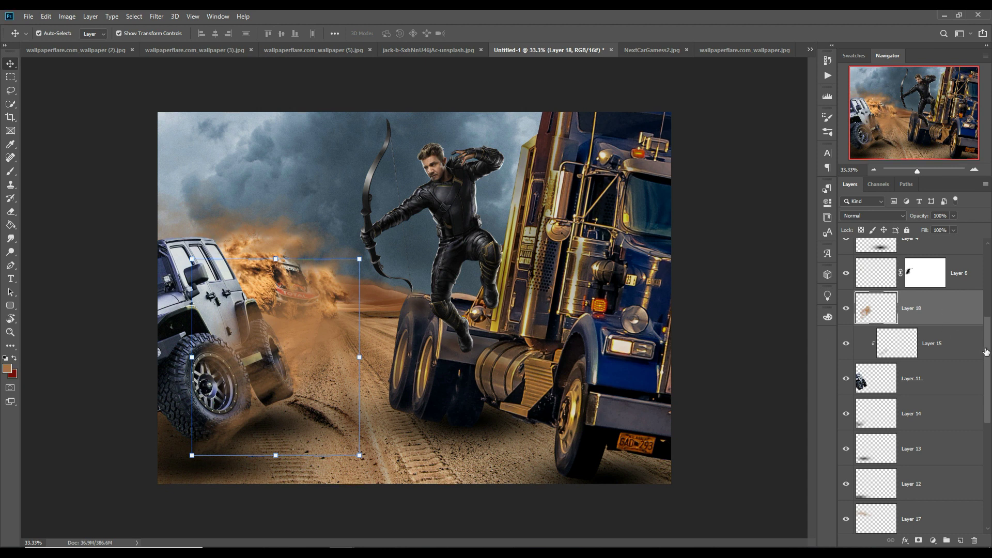
{"action": "scroll", "coordinate": [986, 352], "scroll_direction": "up", "scroll_amount": 2}
{"action": "scroll", "coordinate": [986, 352], "scroll_direction": "up", "scroll_amount": 3}
{"action": "left_click", "coordinate": [977, 285]}
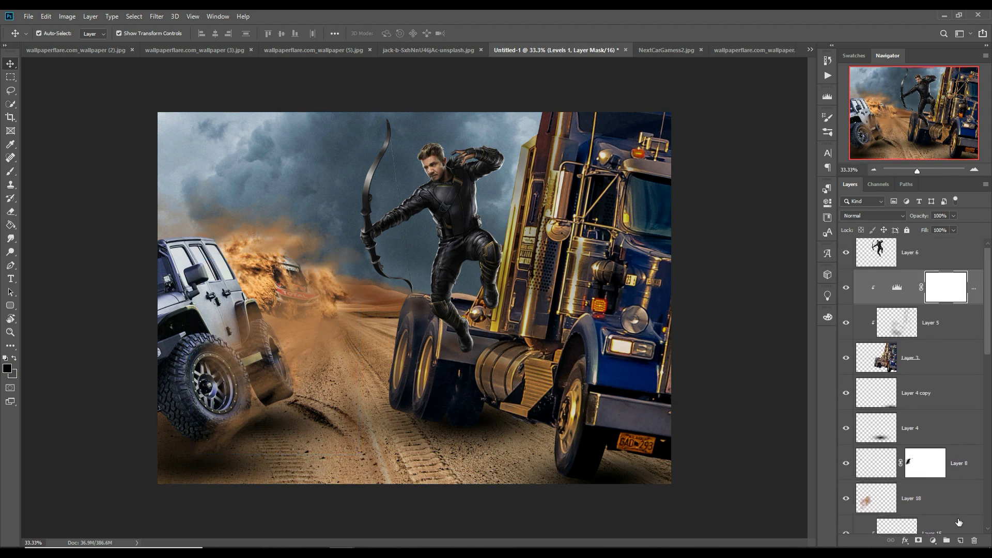
{"action": "left_click", "coordinate": [960, 540]}
{"action": "left_click", "coordinate": [11, 170]}
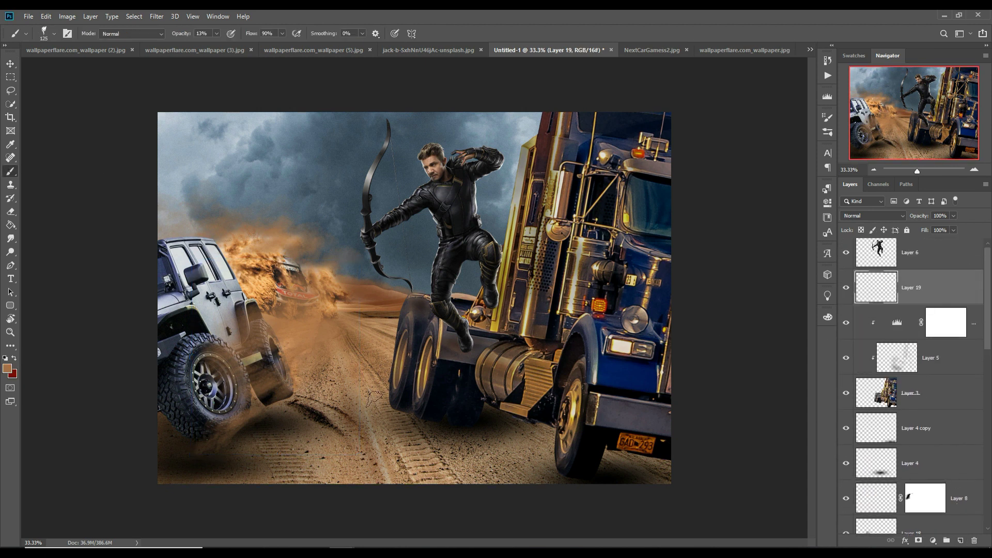
{"action": "mouse_move", "coordinate": [436, 379]}
{"action": "left_mouse_down"}
{"action": "mouse_move", "coordinate": [398, 336]}
{"action": "mouse_move", "coordinate": [397, 372]}
{"action": "left_mouse_up"}
{"action": "left_click_drag", "start_coordinate": [447, 450], "coordinate": [436, 435]}
{"action": "mouse_move", "coordinate": [568, 442]}
{"action": "left_mouse_down"}
{"action": "mouse_move", "coordinate": [580, 482]}
{"action": "mouse_move", "coordinate": [631, 462]}
{"action": "left_mouse_up"}
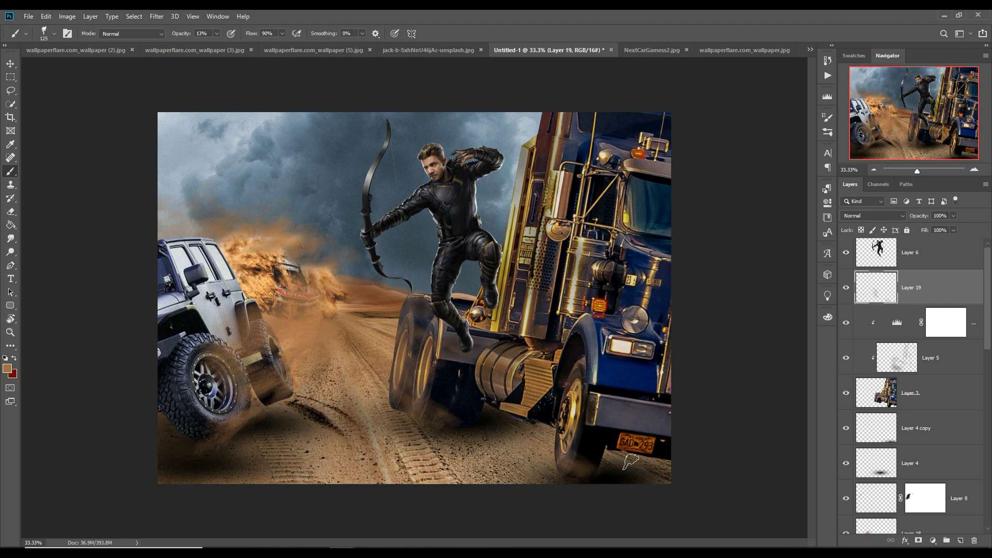
Step: Rotate the brush tip and add subtle dust between the truck's rear wheels
{"action": "right_click", "coordinate": [612, 429]}
{"action": "left_click", "coordinate": [600, 160]}
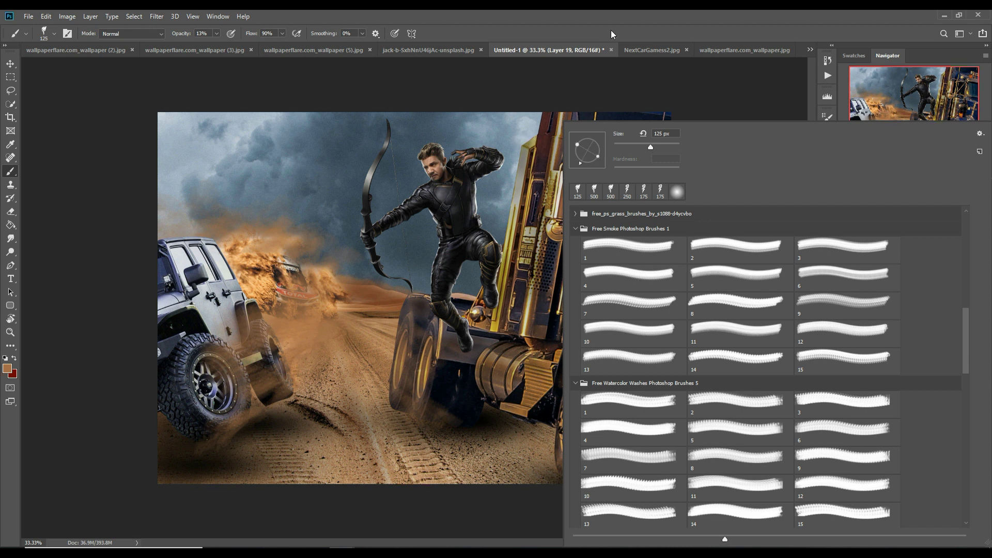
{"action": "left_click", "coordinate": [612, 34]}
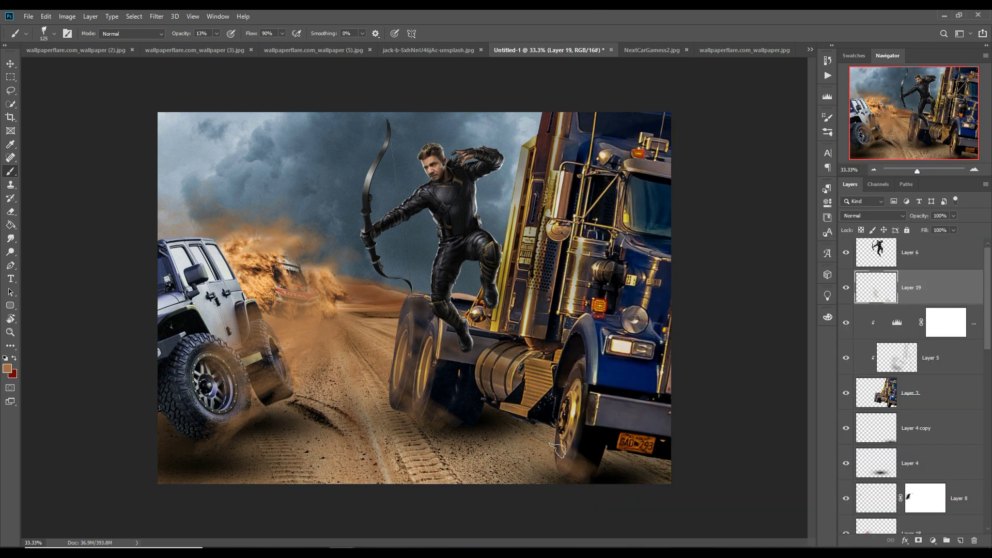
{"action": "left_click_drag", "start_coordinate": [516, 424], "coordinate": [535, 430]}
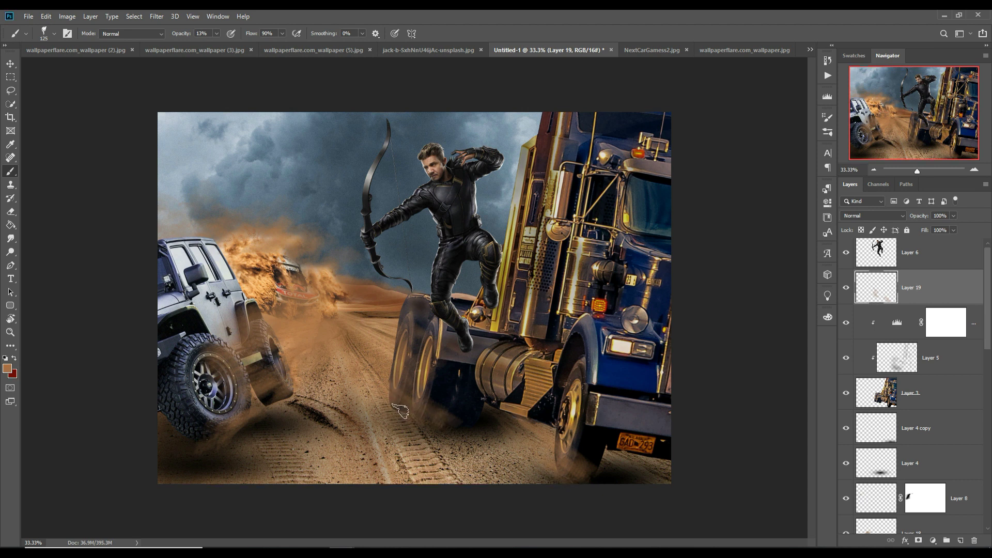
{"action": "left_click_drag", "start_coordinate": [422, 425], "coordinate": [447, 401]}
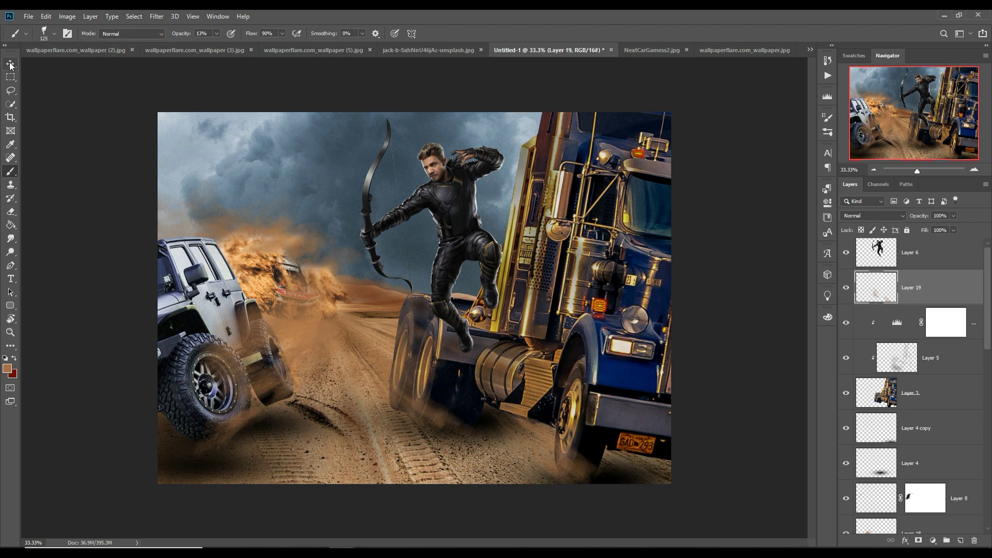
Step: Choose Free Splash brush 2 from the Brush Preset picker
{"action": "left_click", "coordinate": [49, 33]}
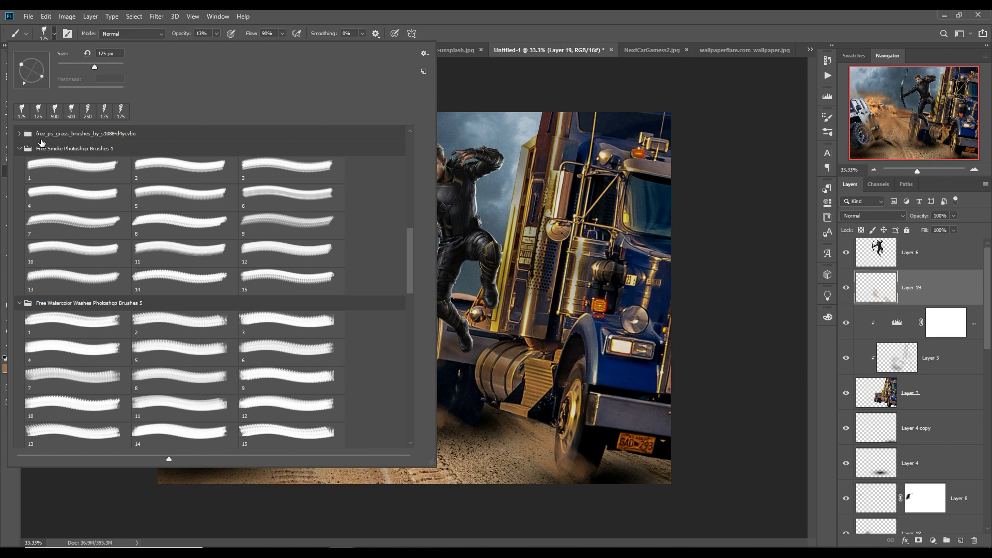
{"action": "left_click_drag", "start_coordinate": [406, 254], "coordinate": [398, 290]}
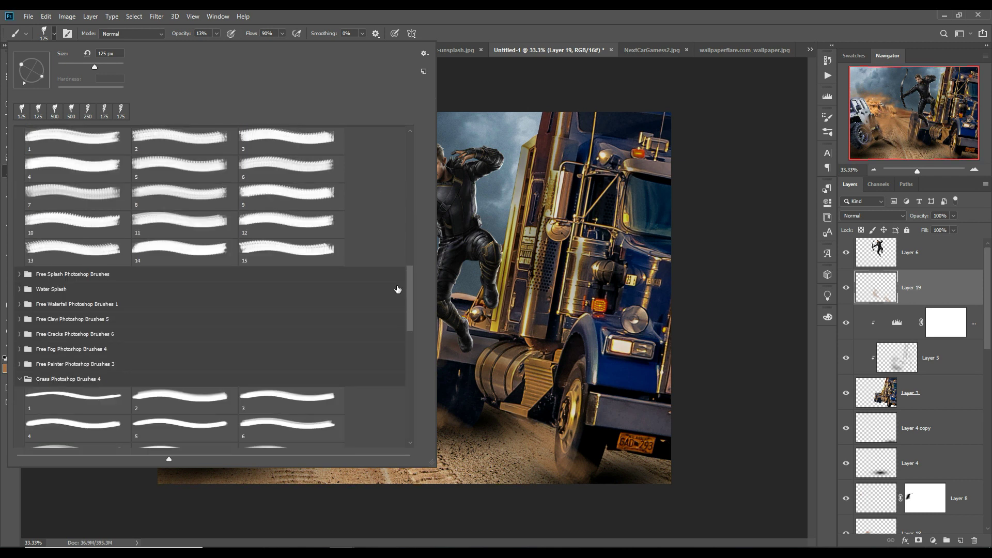
{"action": "left_click", "coordinate": [19, 290]}
{"action": "left_click", "coordinate": [185, 335]}
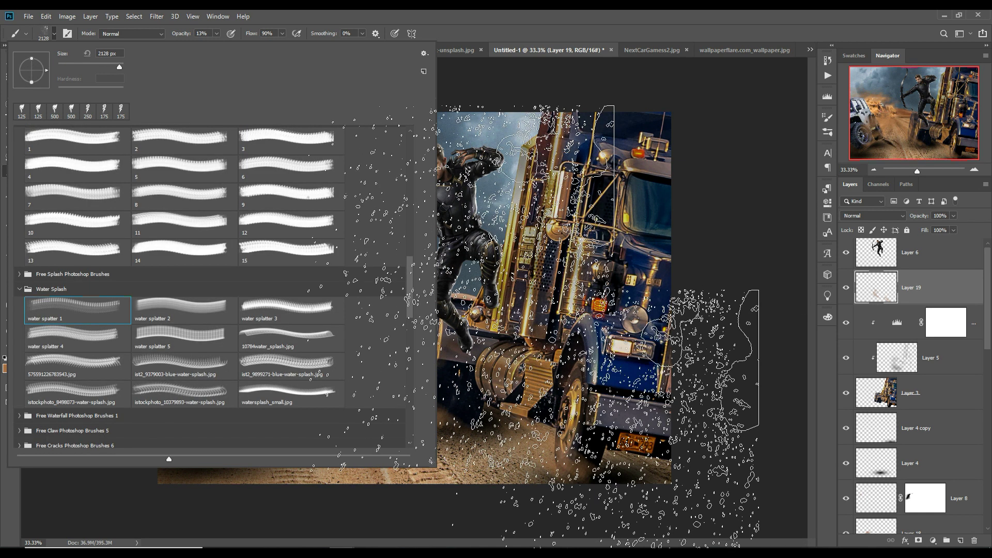
{"action": "left_click", "coordinate": [292, 365]}
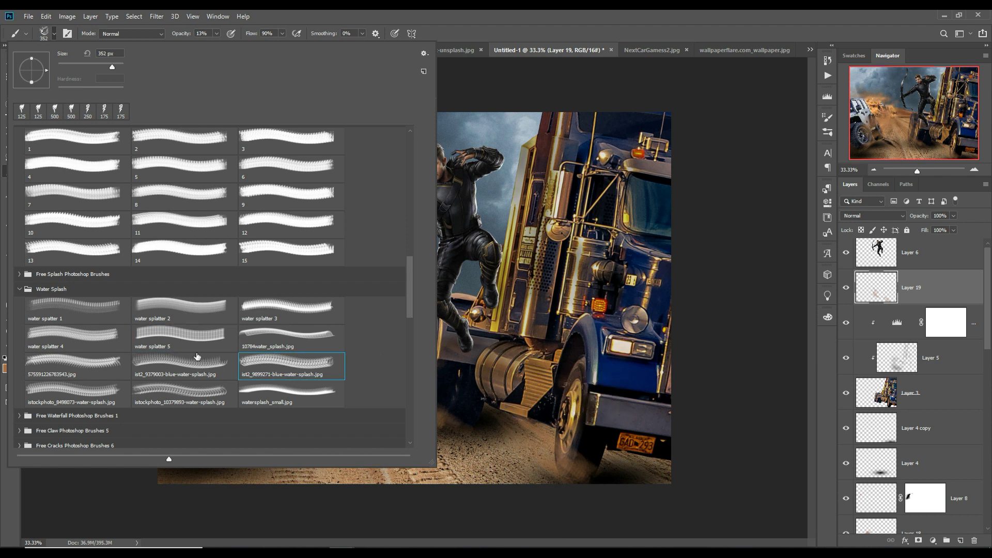
{"action": "left_click", "coordinate": [21, 275]}
{"action": "left_click", "coordinate": [21, 274]}
{"action": "left_click", "coordinate": [78, 295]}
{"action": "left_click", "coordinate": [214, 294]}
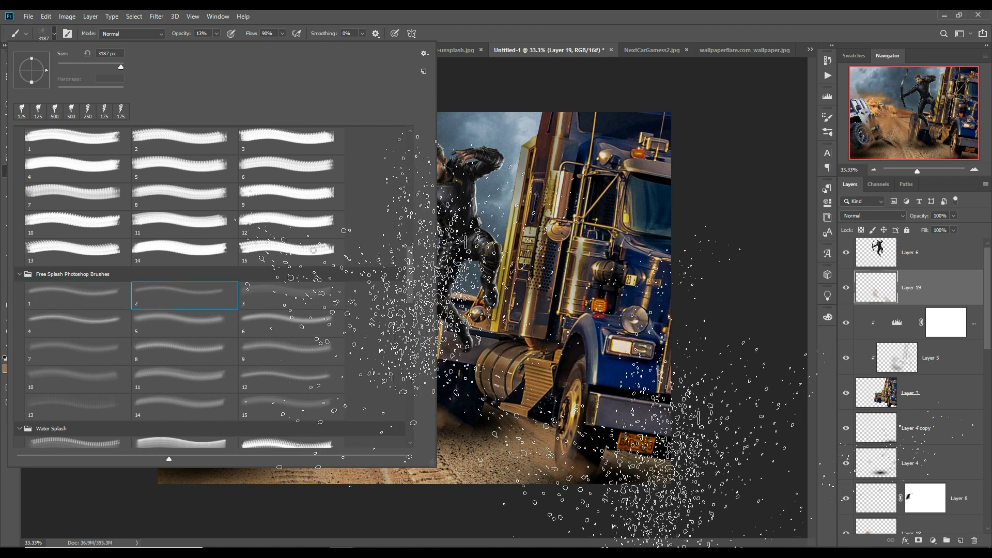
{"action": "key", "text": "Return"}
Step: Set the brush to 500 px at 55% opacity and dab dust specks by the truck's rear wheels
{"action": "key", "text": "bracketleft"}
{"action": "key", "text": "bracketleft"}
{"action": "key", "text": "bracketleft"}
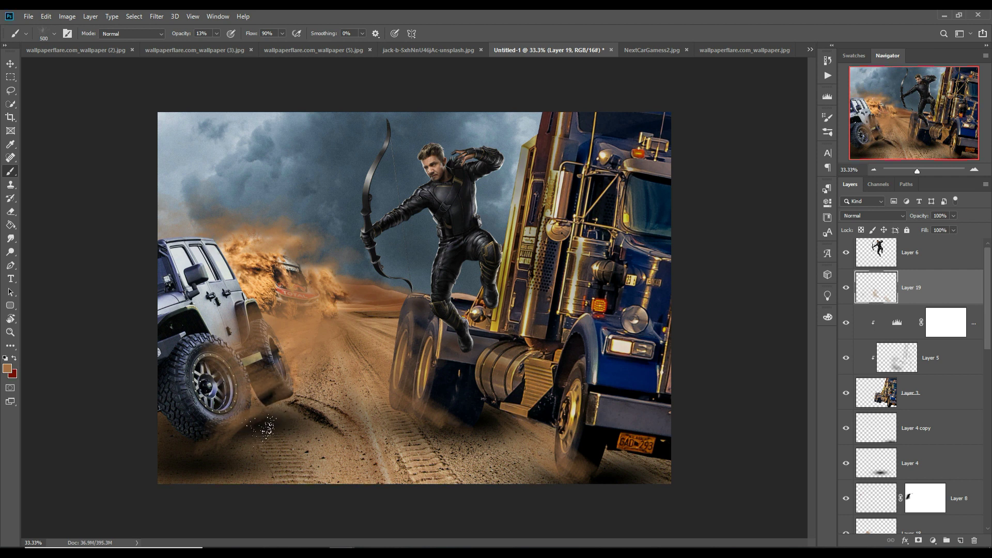
{"action": "left_click", "coordinate": [216, 33]}
{"action": "left_click", "coordinate": [258, 424]}
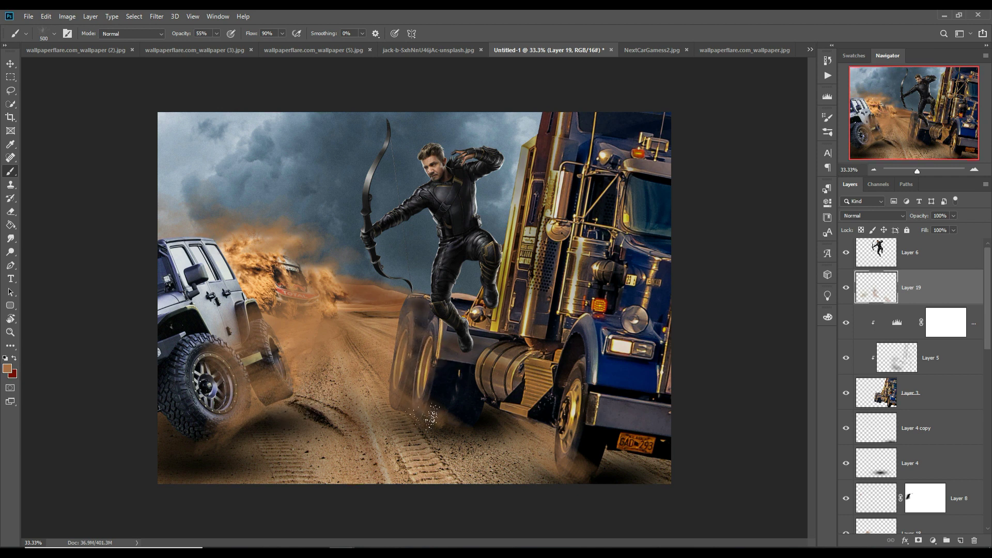
{"action": "left_click", "coordinate": [446, 416]}
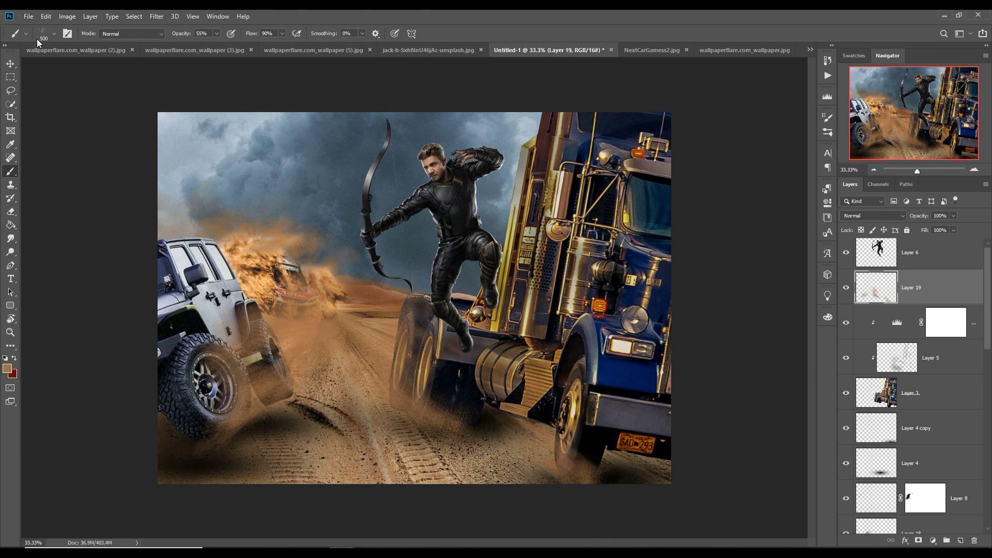
Step: Add a Hue/Saturation adjustment above sky Layer 2 with Hue +180 for brown clouds
{"action": "left_click", "coordinate": [11, 64]}
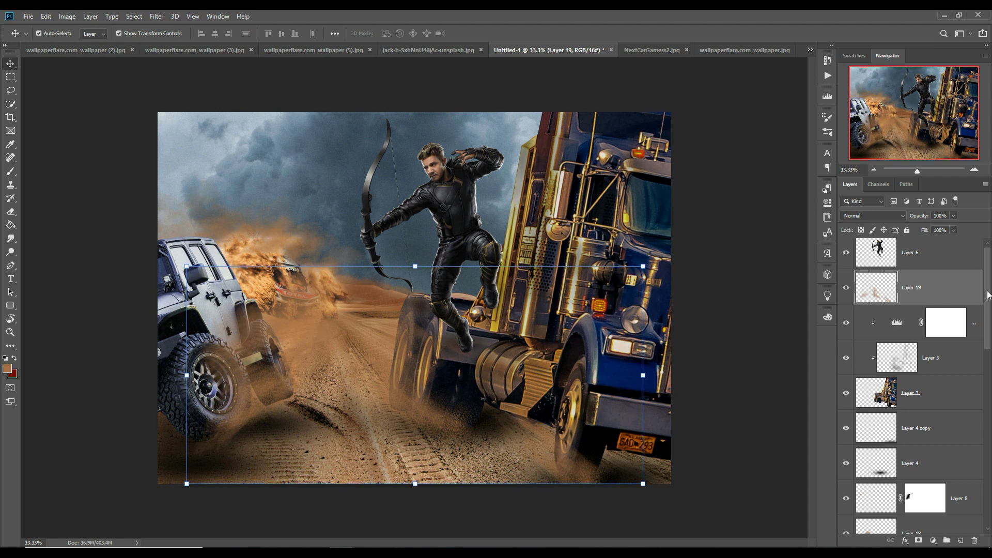
{"action": "left_click_drag", "start_coordinate": [988, 295], "coordinate": [982, 473]}
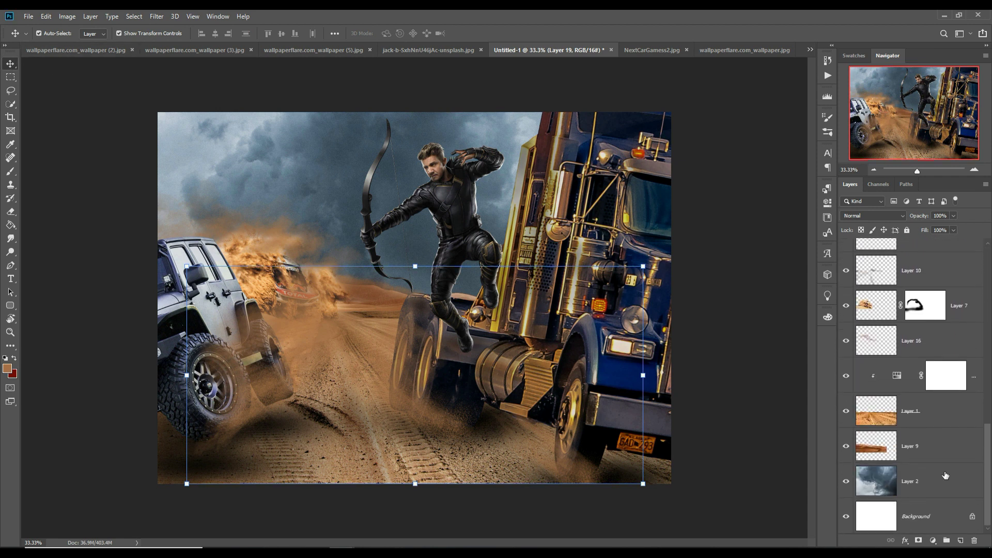
{"action": "left_click", "coordinate": [946, 475]}
{"action": "left_click", "coordinate": [939, 540]}
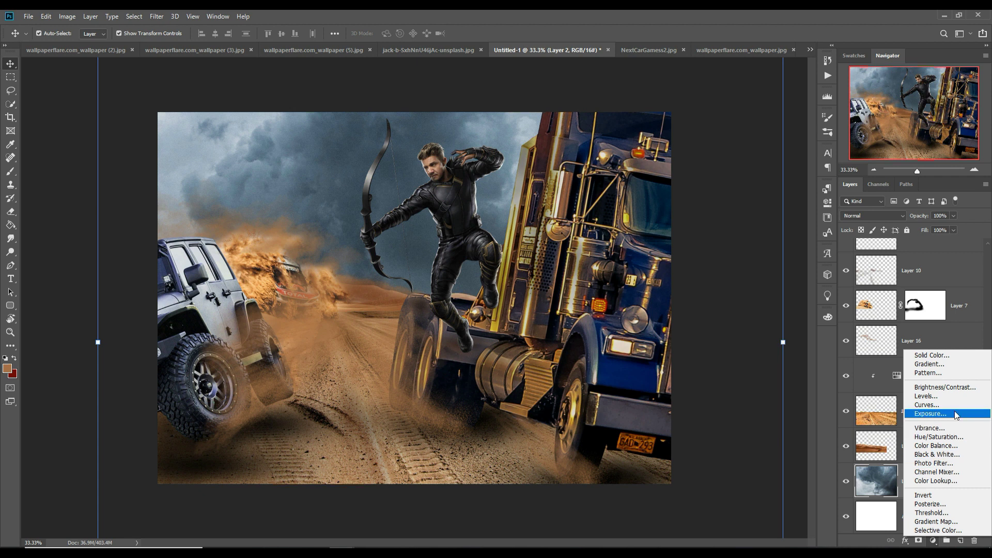
{"action": "left_click", "coordinate": [940, 439]}
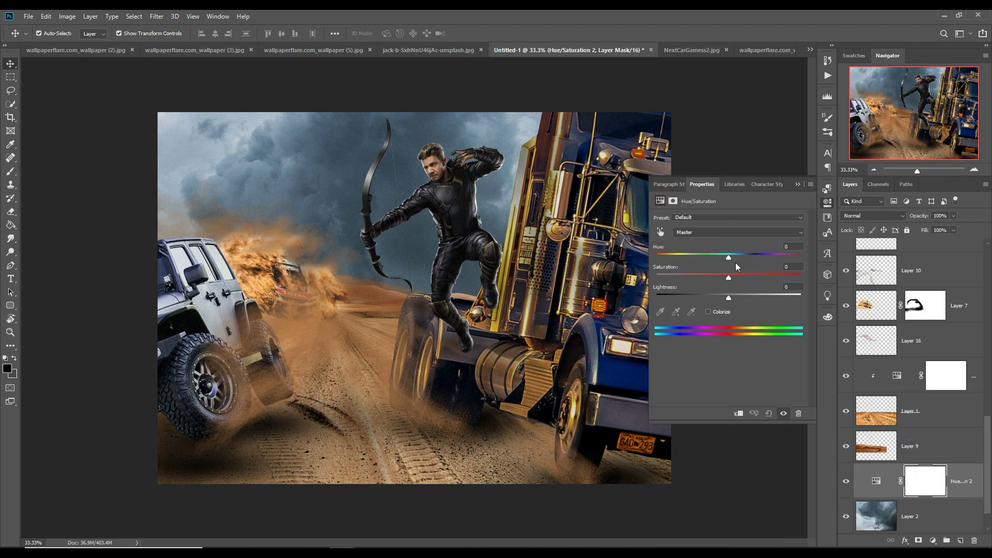
{"action": "left_click_drag", "start_coordinate": [729, 258], "coordinate": [798, 285]}
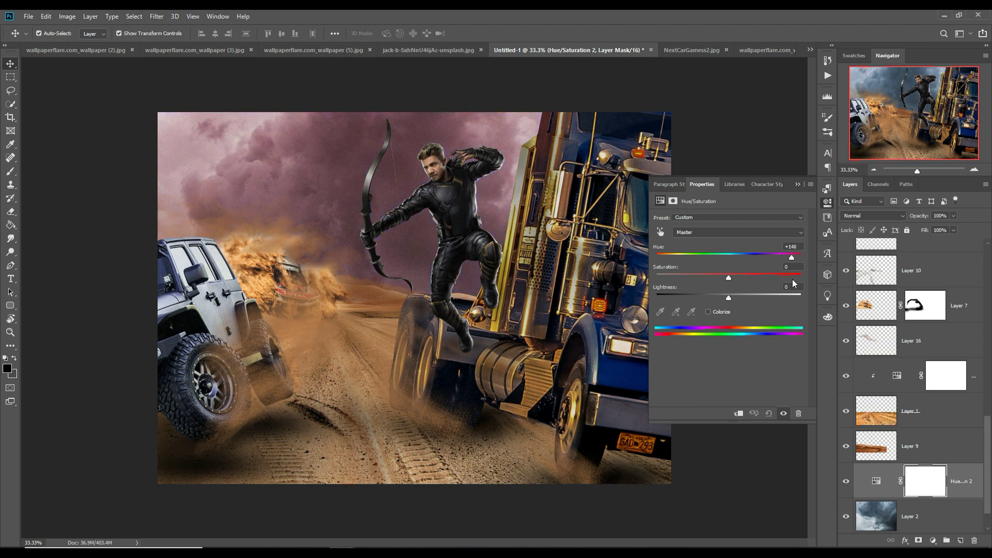
{"action": "left_click_drag", "start_coordinate": [795, 282], "coordinate": [803, 278]}
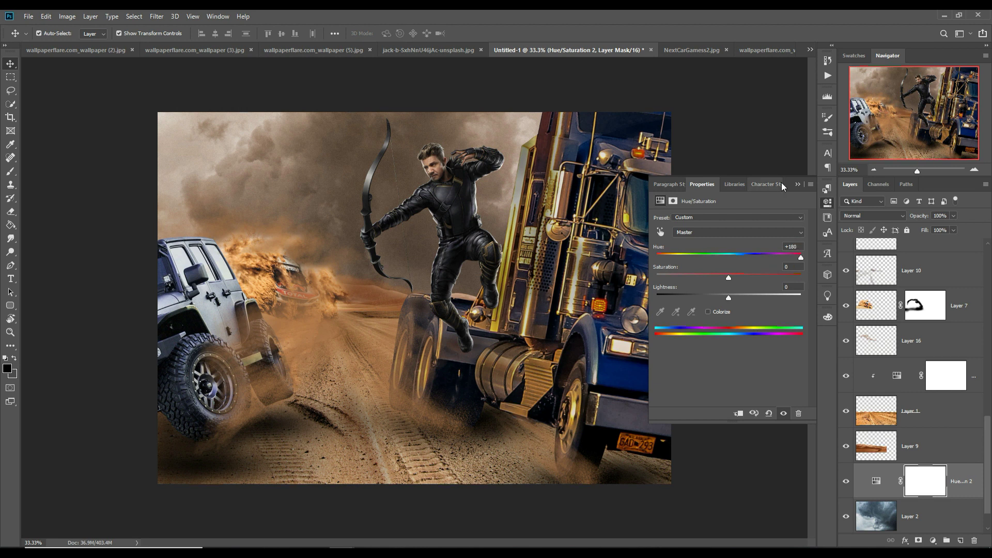
{"action": "left_click", "coordinate": [797, 185]}
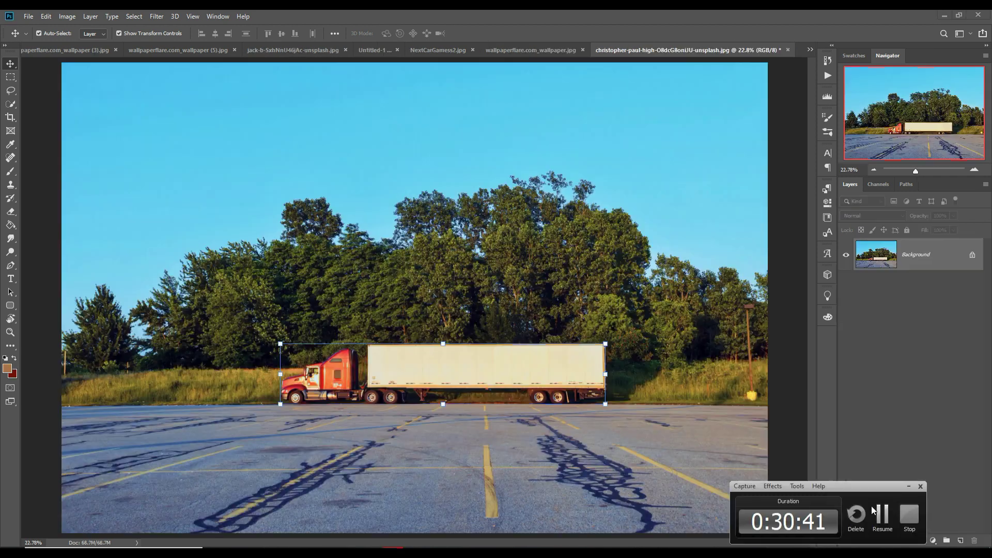
Step: Bring the red semi truck from its parking-lot photo into the poster as Layer 20, raised
{"action": "left_click_drag", "start_coordinate": [654, 50], "coordinate": [650, 85]}
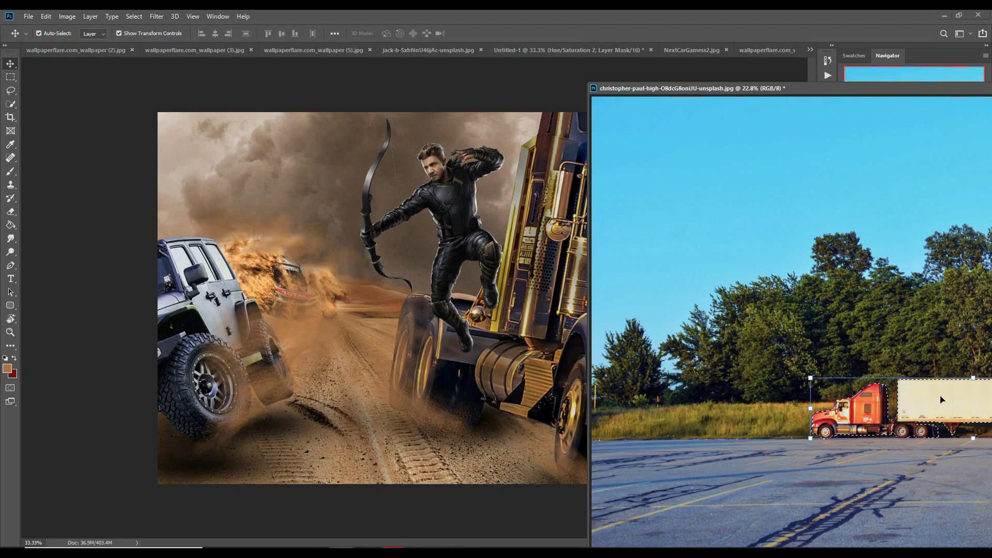
{"action": "left_click_drag", "start_coordinate": [878, 408], "coordinate": [407, 262]}
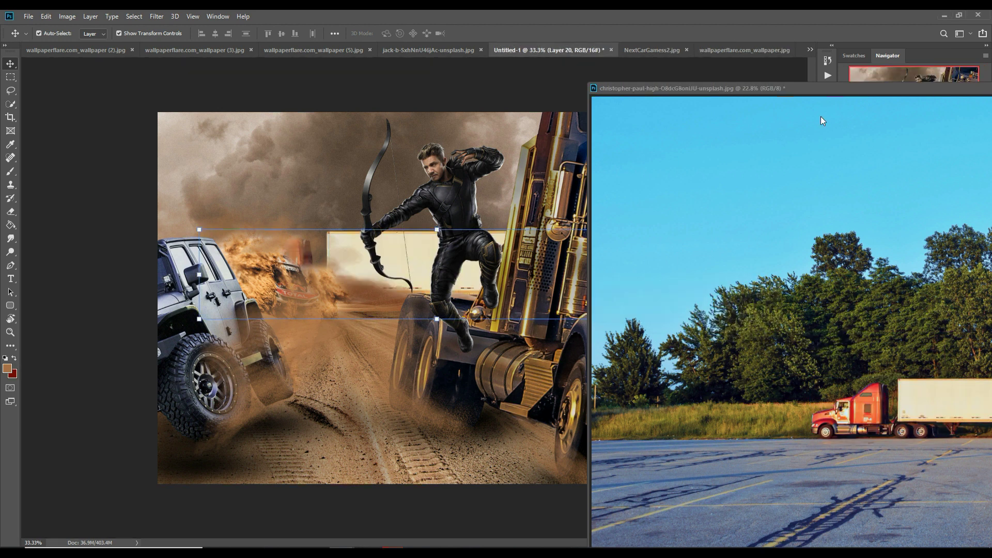
{"action": "left_click_drag", "start_coordinate": [841, 89], "coordinate": [276, 317]}
{"action": "left_click", "coordinate": [694, 312]}
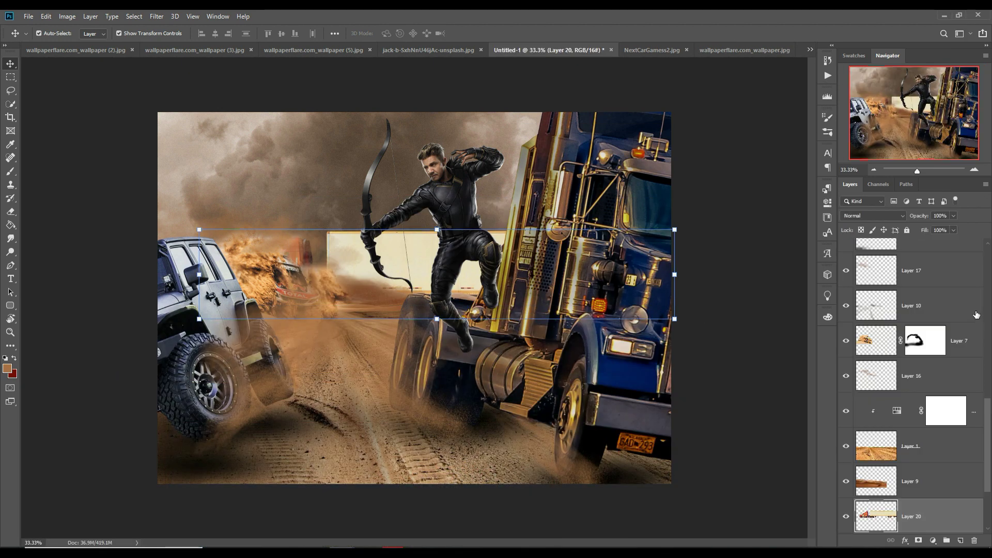
{"action": "mouse_move", "coordinate": [940, 518]}
{"action": "left_mouse_down"}
{"action": "mouse_move", "coordinate": [925, 400]}
{"action": "mouse_move", "coordinate": [963, 254]}
{"action": "left_mouse_up"}
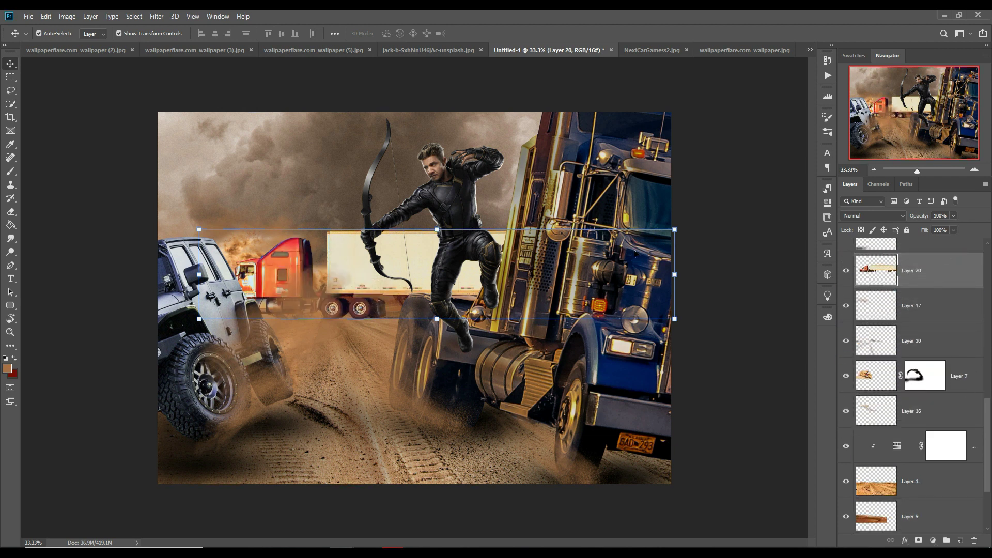
Step: Scale the truck to about 39% and tilt it about -36° on the road behind Hawkeye
{"action": "left_click_drag", "start_coordinate": [681, 230], "coordinate": [413, 280]}
{"action": "left_click_drag", "start_coordinate": [390, 315], "coordinate": [508, 287]}
{"action": "left_click_drag", "start_coordinate": [546, 248], "coordinate": [501, 223]}
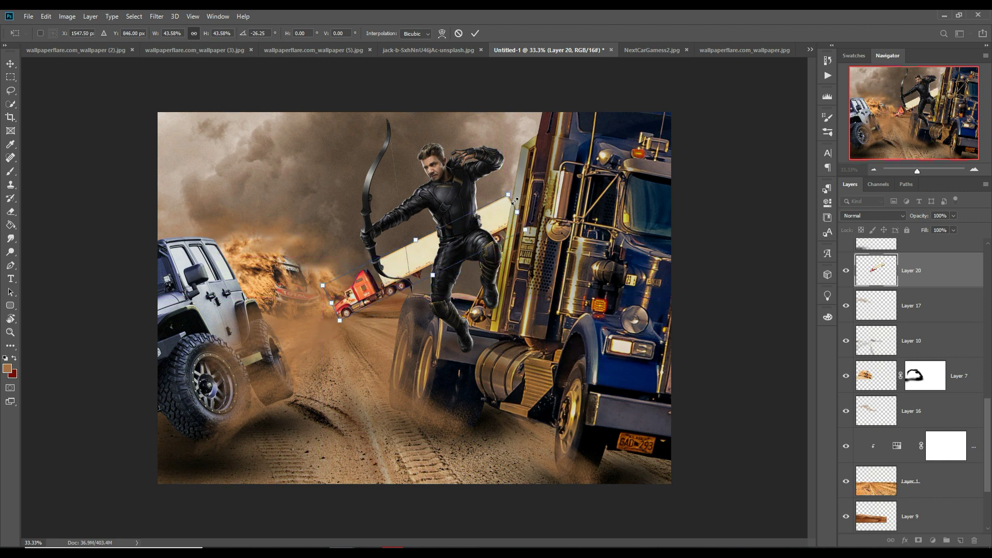
{"action": "left_click_drag", "start_coordinate": [504, 226], "coordinate": [500, 223]}
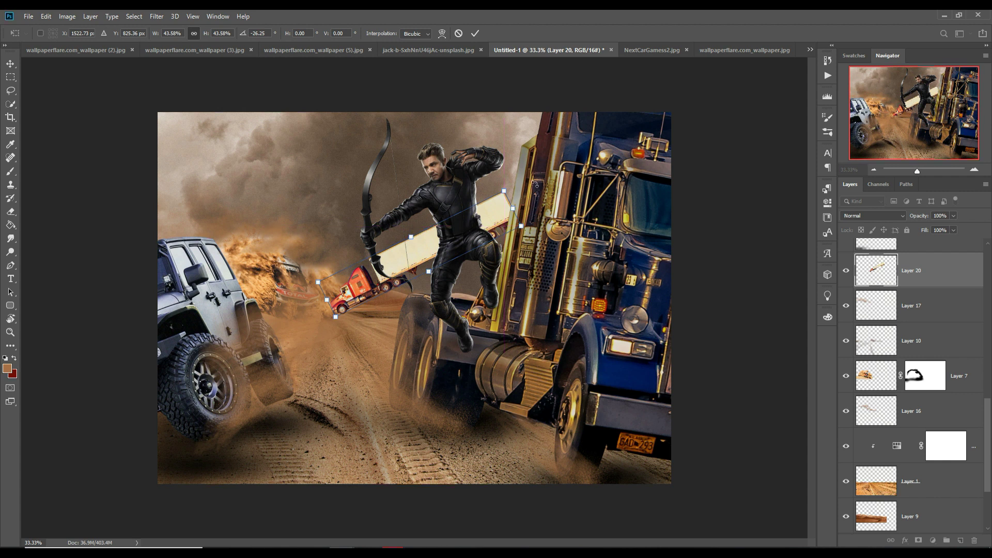
{"action": "left_click_drag", "start_coordinate": [517, 184], "coordinate": [477, 206]}
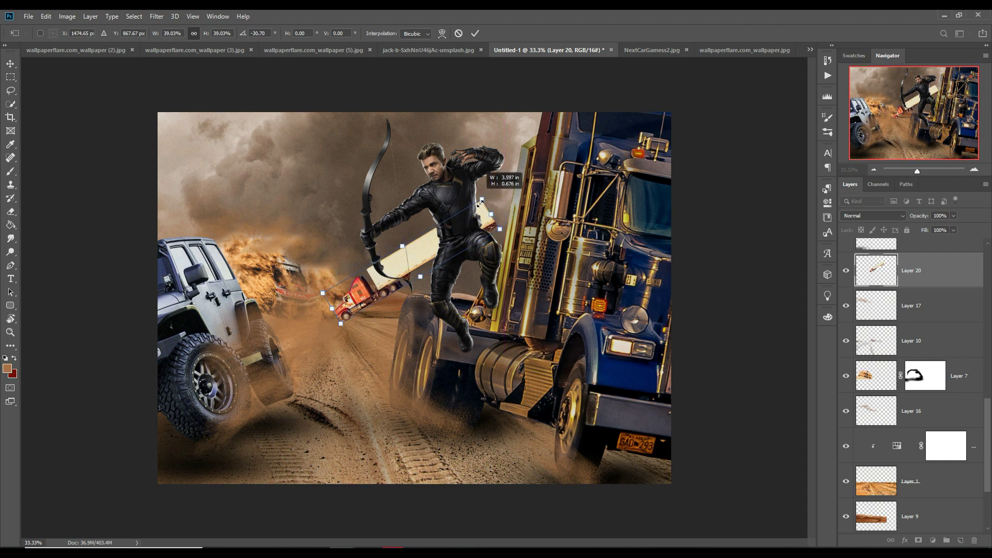
{"action": "left_click", "coordinate": [475, 34]}
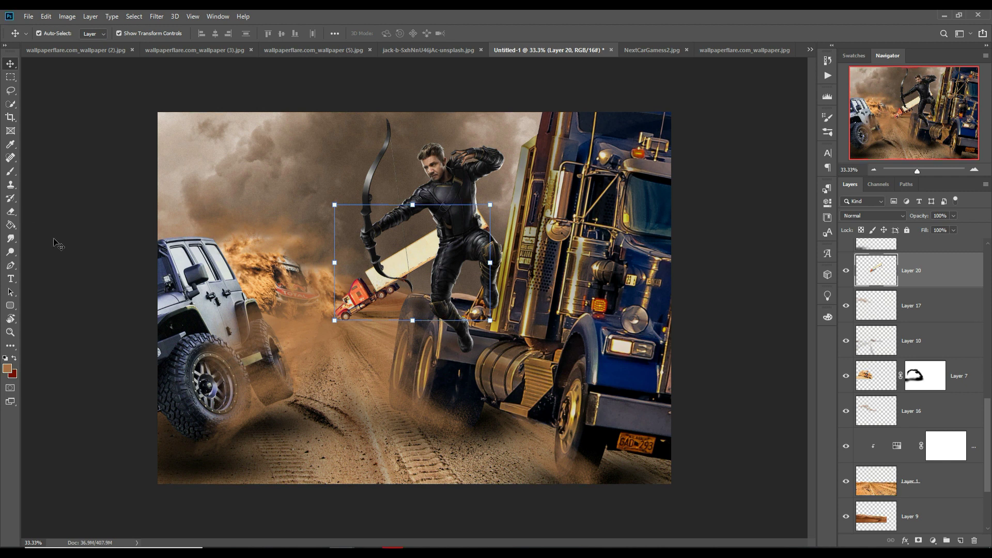
Step: Lasso the red truck's cab and cut it onto its own Layer 21
{"action": "left_click", "coordinate": [11, 93]}
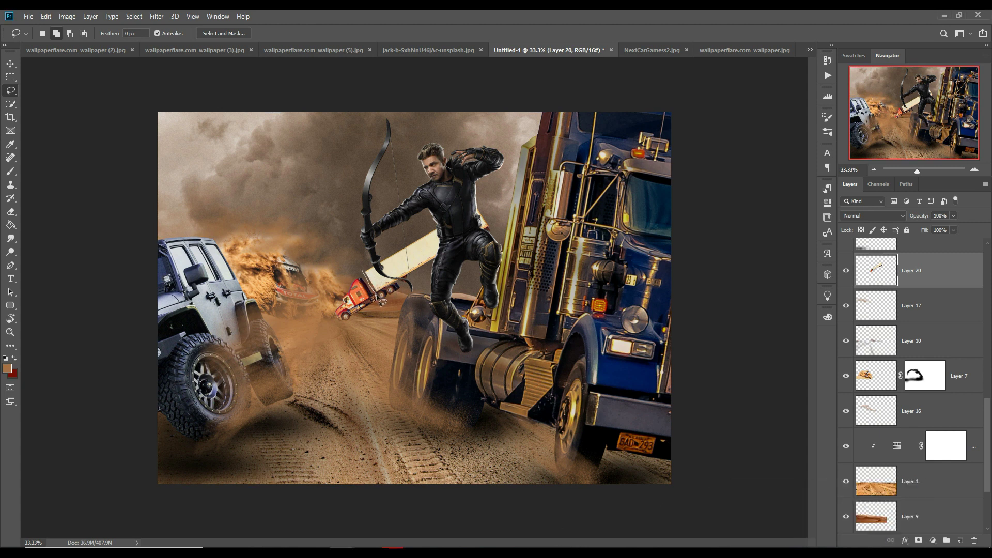
{"action": "left_click_drag", "start_coordinate": [329, 311], "coordinate": [355, 278]}
{"action": "key", "text": "ctrl+d"}
{"action": "key", "text": "ctrl+x"}
{"action": "key", "text": "ctrl+v"}
Step: Move the cab left along the road and rotate it about -32° to jack-knife
{"action": "left_click", "coordinate": [10, 63]}
{"action": "left_click_drag", "start_coordinate": [422, 294], "coordinate": [366, 295]}
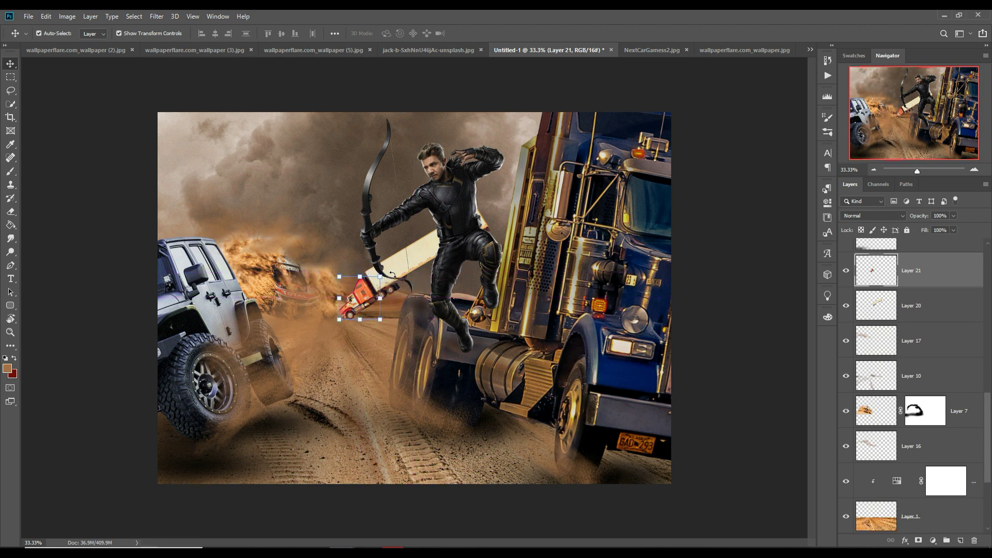
{"action": "key", "text": "ctrl+t"}
{"action": "left_click_drag", "start_coordinate": [393, 274], "coordinate": [385, 256]}
{"action": "left_click_drag", "start_coordinate": [369, 297], "coordinate": [370, 304]}
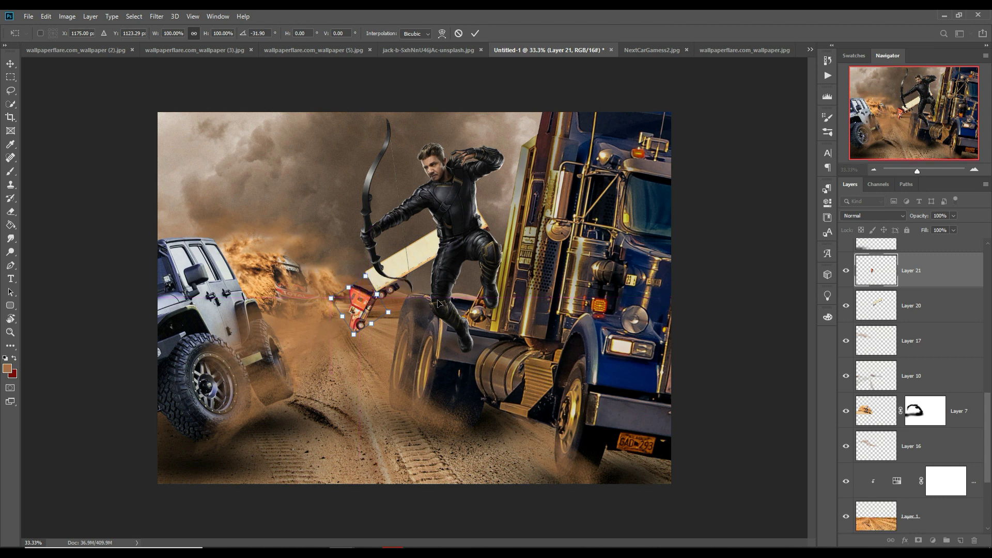
{"action": "left_click", "coordinate": [475, 33]}
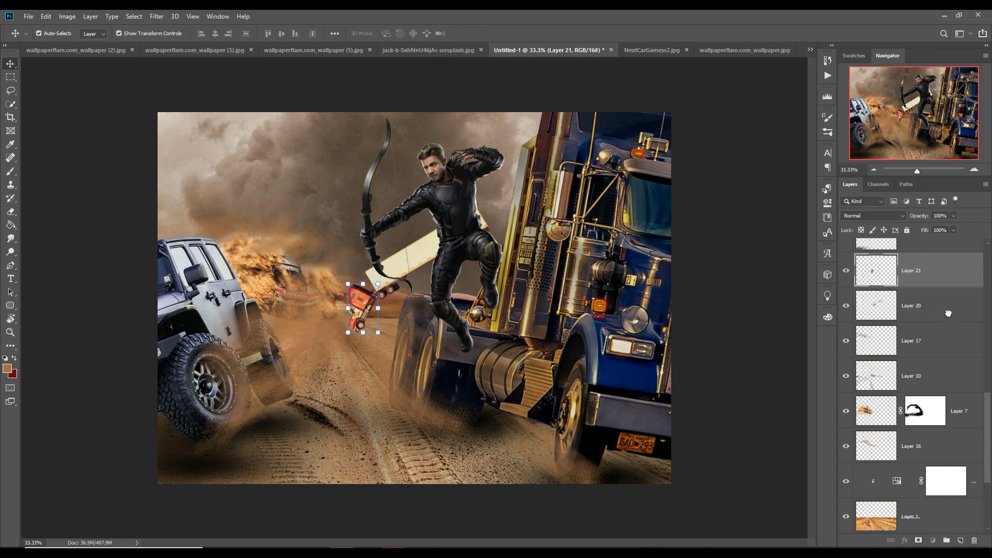
Step: Place Layer 21 below Layer 20 and merge the cab into Layer 20
{"action": "left_click_drag", "start_coordinate": [948, 313], "coordinate": [946, 312]}
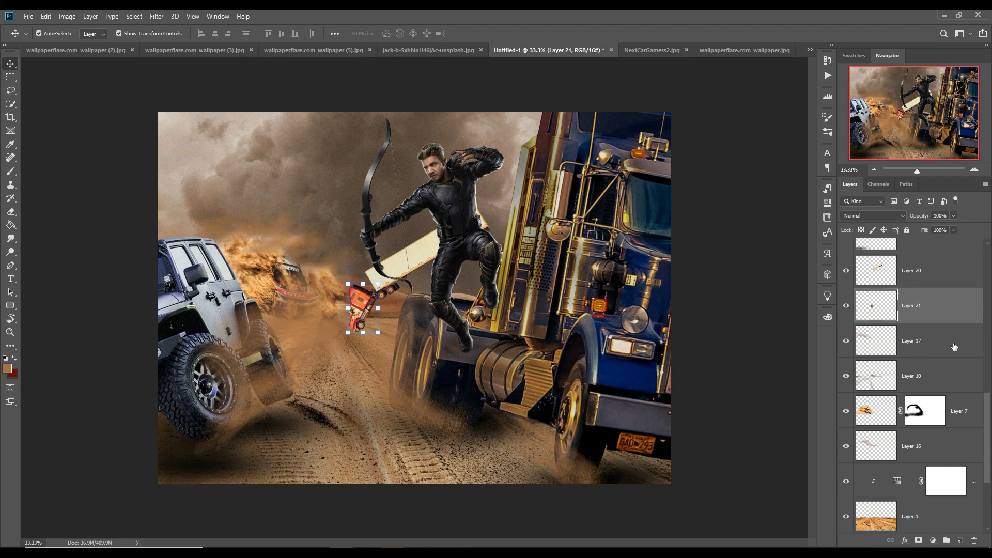
{"action": "left_click", "coordinate": [945, 280], "text": "shift"}
{"action": "right_click", "coordinate": [946, 280]}
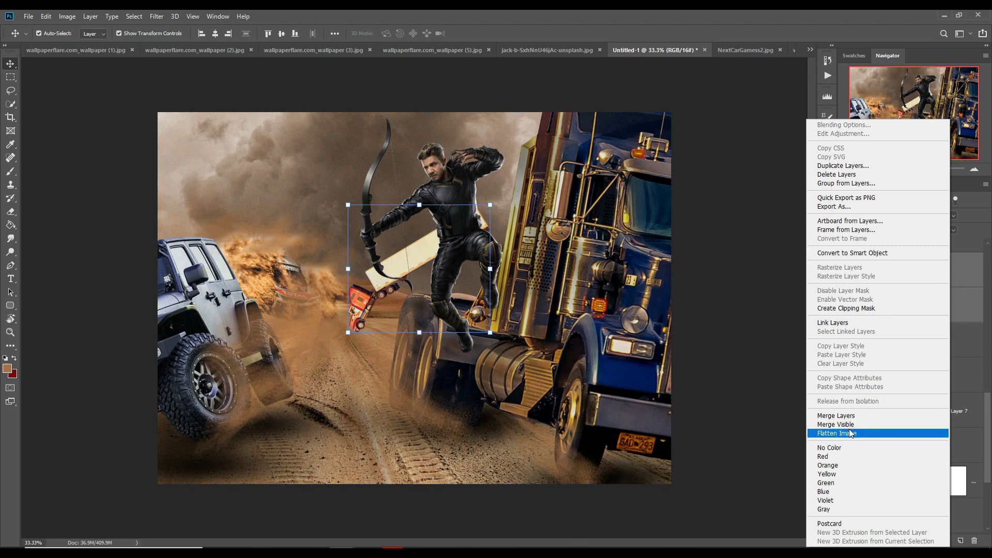
{"action": "left_click", "coordinate": [878, 416]}
Step: Add a layer mask to Layer 20 and pick a black Soft Round Pressure Opacity and Flow brush
{"action": "left_click", "coordinate": [918, 540]}
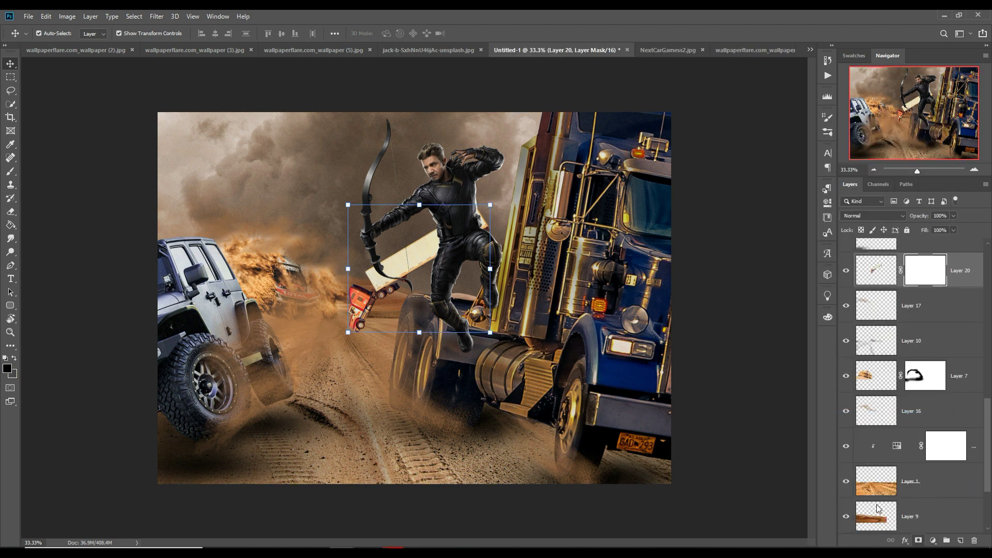
{"action": "left_click", "coordinate": [9, 174]}
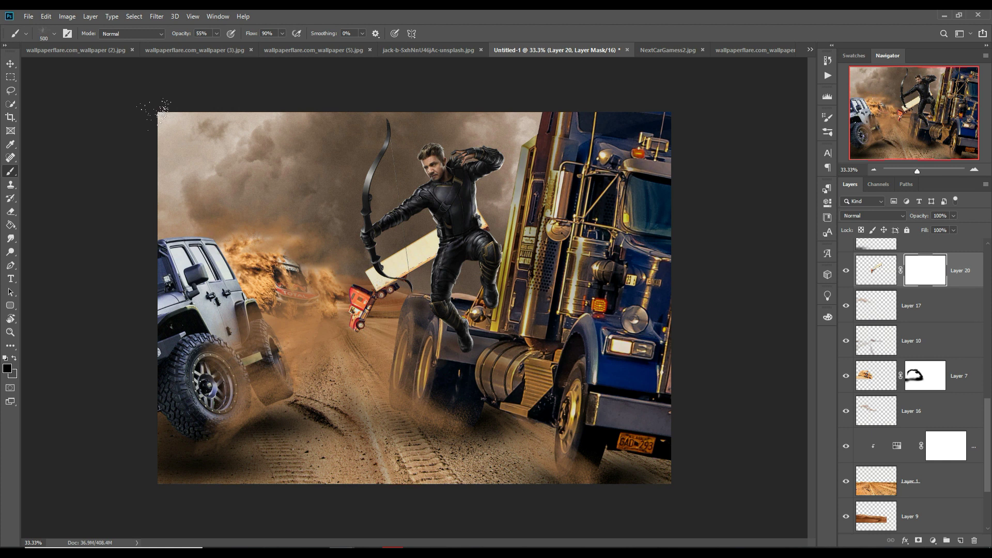
{"action": "left_click", "coordinate": [54, 34]}
{"action": "scroll", "coordinate": [338, 258], "scroll_direction": "up", "scroll_amount": 3}
{"action": "scroll", "coordinate": [337, 258], "scroll_direction": "up", "scroll_amount": 2}
{"action": "scroll", "coordinate": [338, 259], "scroll_direction": "up", "scroll_amount": 2}
{"action": "scroll", "coordinate": [338, 258], "scroll_direction": "up", "scroll_amount": 2}
{"action": "scroll", "coordinate": [338, 258], "scroll_direction": "up", "scroll_amount": 2}
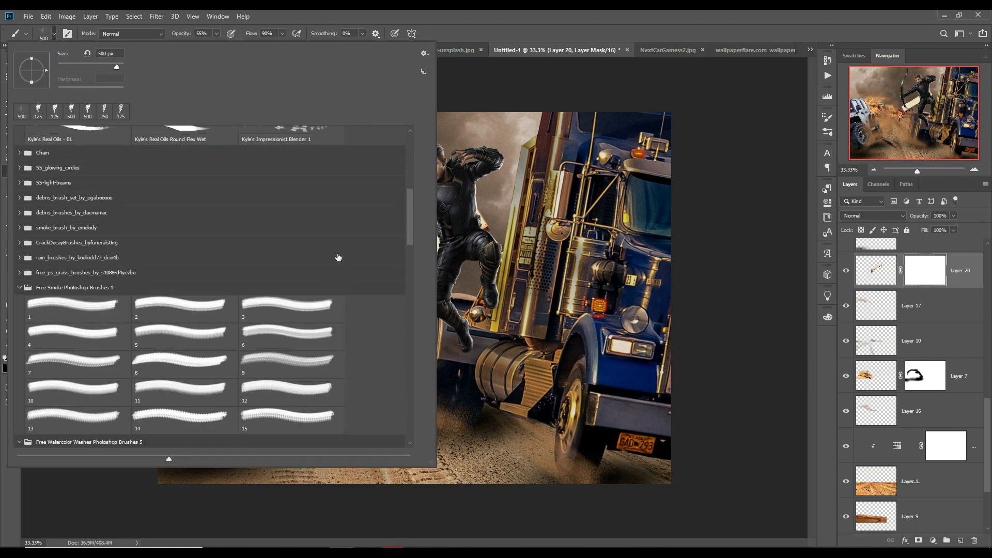
{"action": "scroll", "coordinate": [338, 257], "scroll_direction": "up", "scroll_amount": 3}
{"action": "scroll", "coordinate": [338, 257], "scroll_direction": "up", "scroll_amount": 1}
{"action": "scroll", "coordinate": [338, 257], "scroll_direction": "up", "scroll_amount": 2}
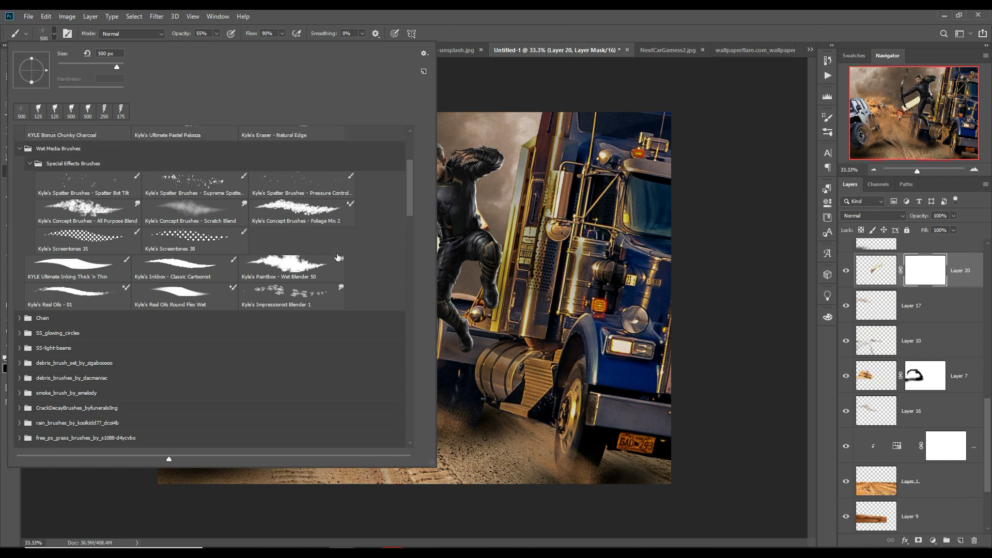
{"action": "scroll", "coordinate": [320, 255], "scroll_direction": "up", "scroll_amount": 1}
{"action": "scroll", "coordinate": [279, 253], "scroll_direction": "up", "scroll_amount": 2}
{"action": "scroll", "coordinate": [235, 251], "scroll_direction": "up", "scroll_amount": 1}
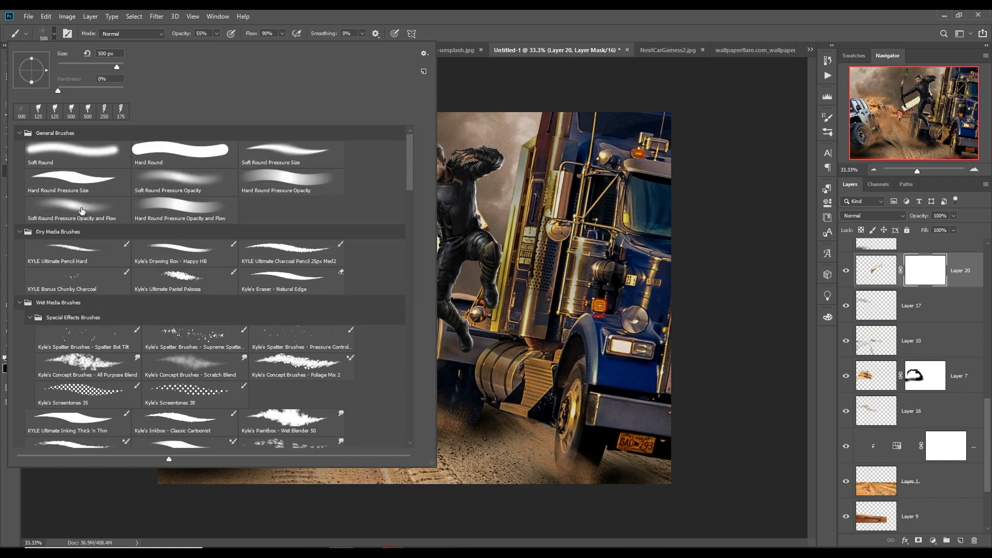
{"action": "double_click", "coordinate": [81, 211]}
Step: Paint the mask black over the red cab so it fades into the dust
{"action": "left_click", "coordinate": [378, 363]}
{"action": "mouse_move", "coordinate": [380, 367]}
{"action": "left_mouse_down"}
{"action": "mouse_move", "coordinate": [396, 366]}
{"action": "mouse_move", "coordinate": [364, 345]}
{"action": "left_mouse_up"}
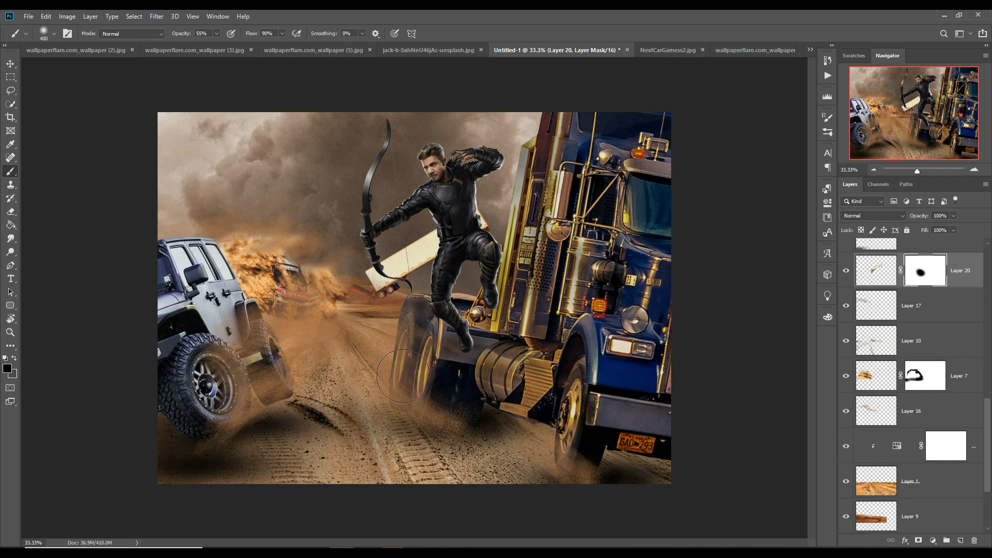
{"action": "left_click", "coordinate": [10, 70]}
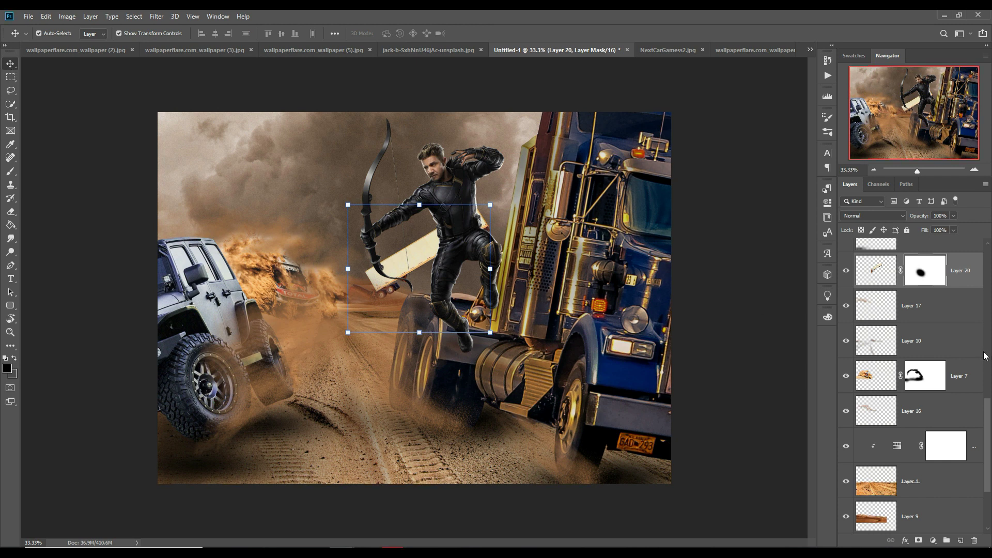
Step: Add a Levels adjustment clipped to jeep Layer 15 with white point 172 and midtone 1.56
{"action": "key", "text": "ctrl+2"}
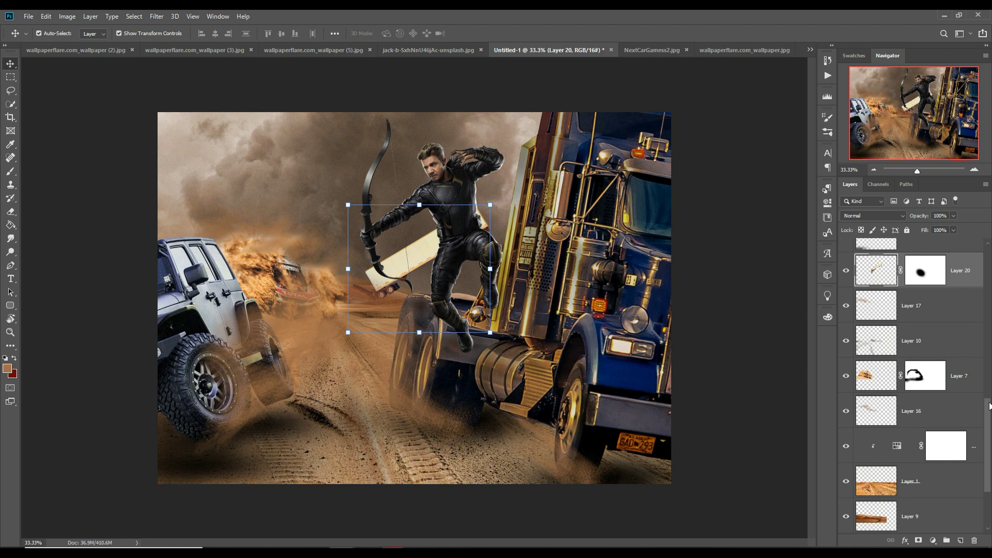
{"action": "left_click_drag", "start_coordinate": [990, 406], "coordinate": [989, 414]}
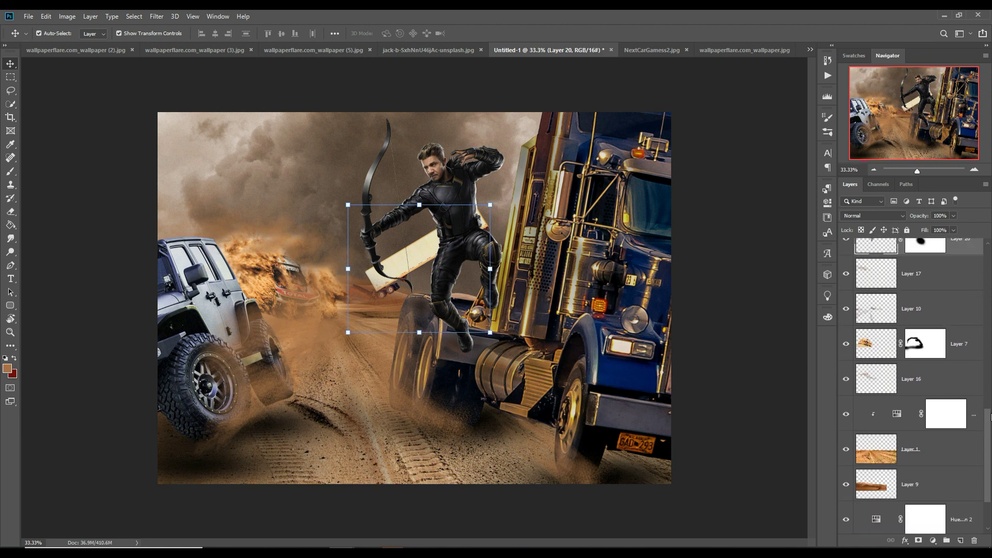
{"action": "scroll", "coordinate": [961, 387], "scroll_direction": "up", "scroll_amount": 5}
{"action": "left_click", "coordinate": [958, 368]}
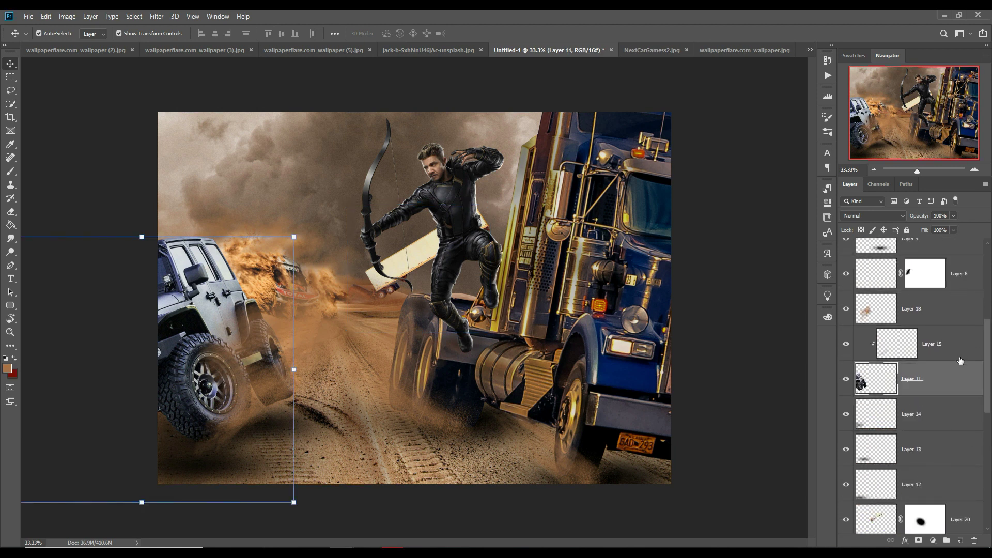
{"action": "left_click", "coordinate": [963, 343]}
{"action": "left_click", "coordinate": [946, 540]}
{"action": "left_click", "coordinate": [930, 410]}
{"action": "left_click", "coordinate": [737, 413]}
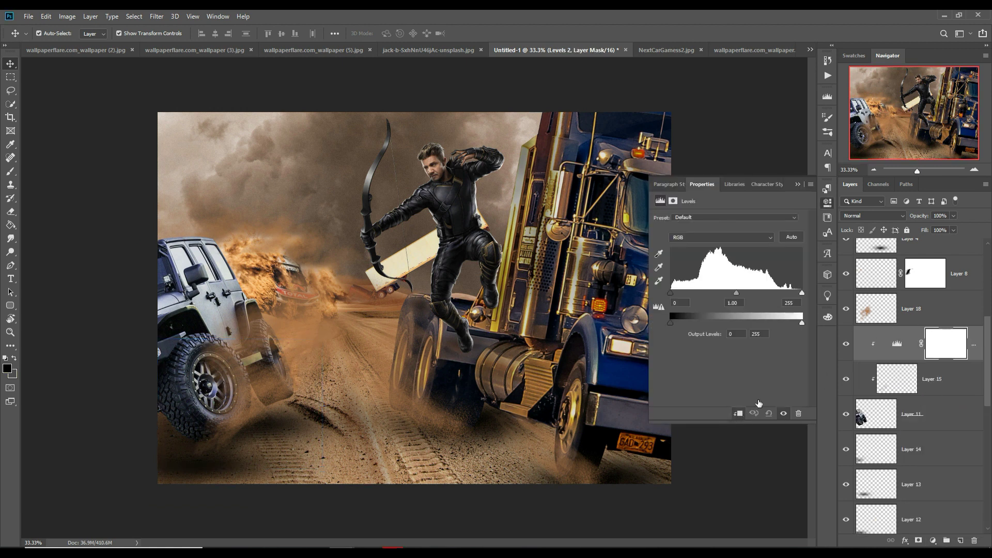
{"action": "left_click_drag", "start_coordinate": [801, 293], "coordinate": [777, 293]}
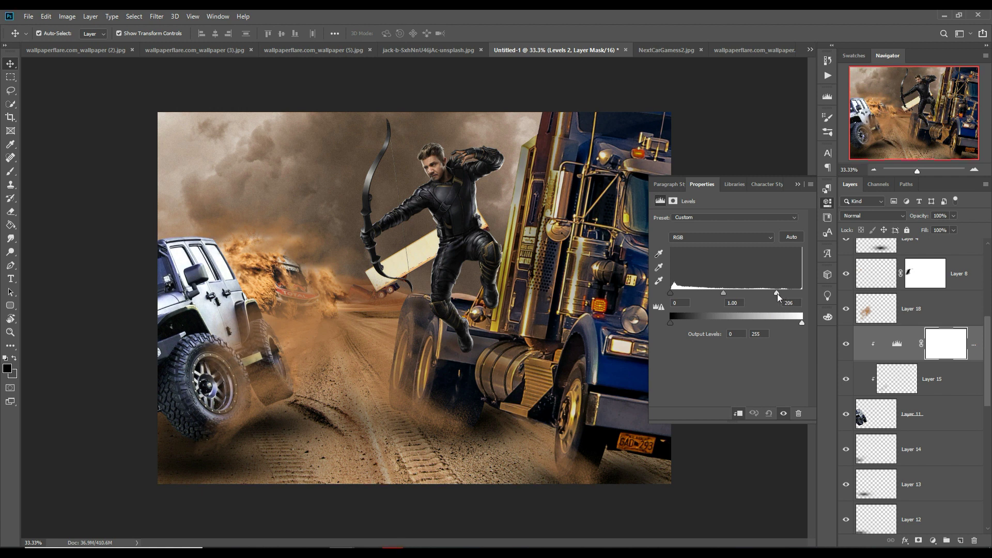
{"action": "left_click_drag", "start_coordinate": [723, 293], "coordinate": [706, 294]}
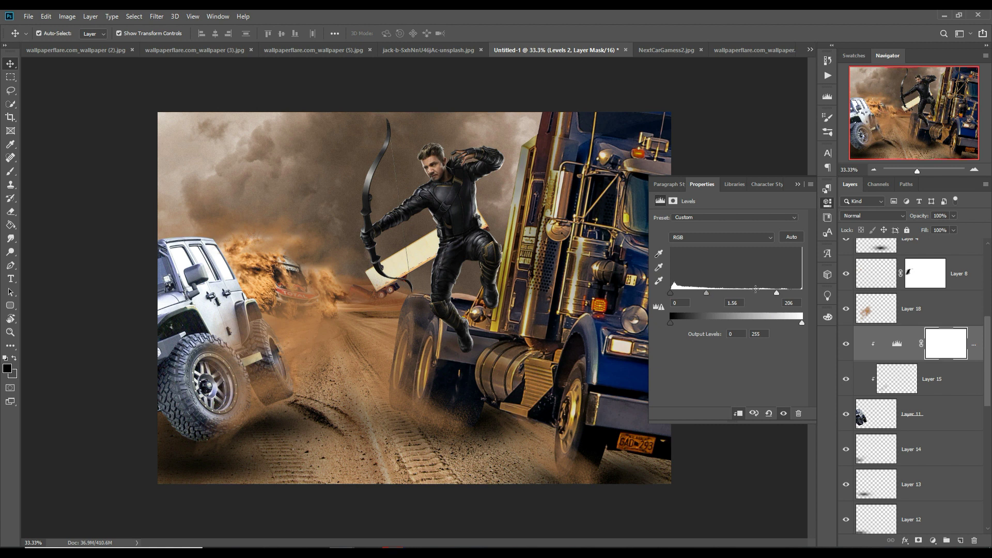
{"action": "left_click_drag", "start_coordinate": [776, 293], "coordinate": [760, 294]}
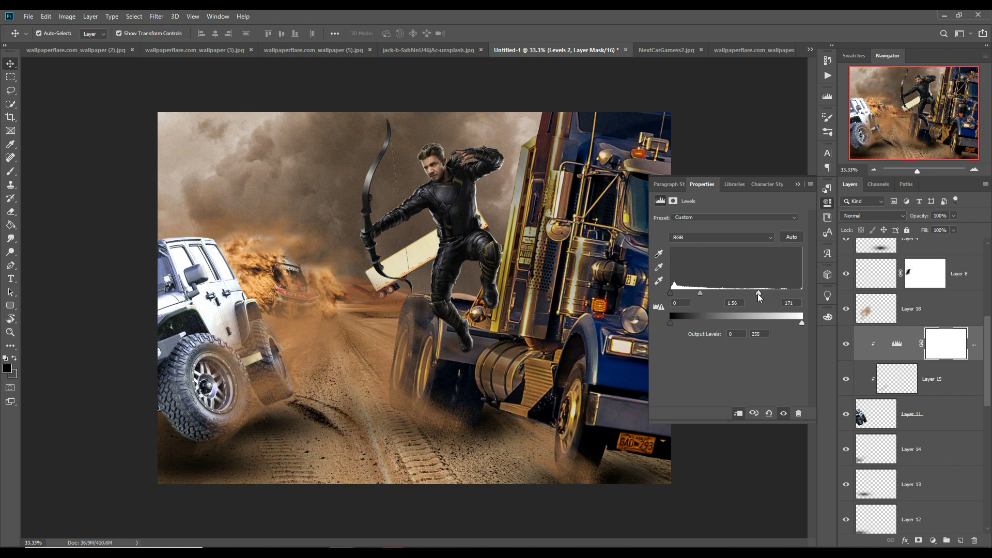
{"action": "left_click", "coordinate": [798, 186]}
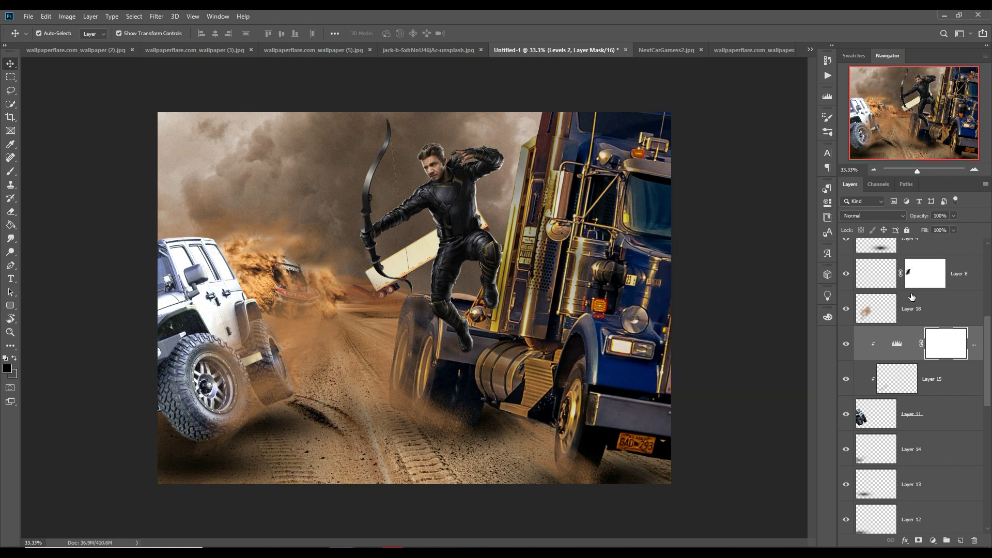
Step: Fill the Levels 2 mask black with the Paint Bucket to hide the brightening
{"action": "left_click", "coordinate": [956, 382]}
{"action": "left_click", "coordinate": [948, 358]}
{"action": "left_click", "coordinate": [10, 226]}
{"action": "left_click", "coordinate": [206, 296]}
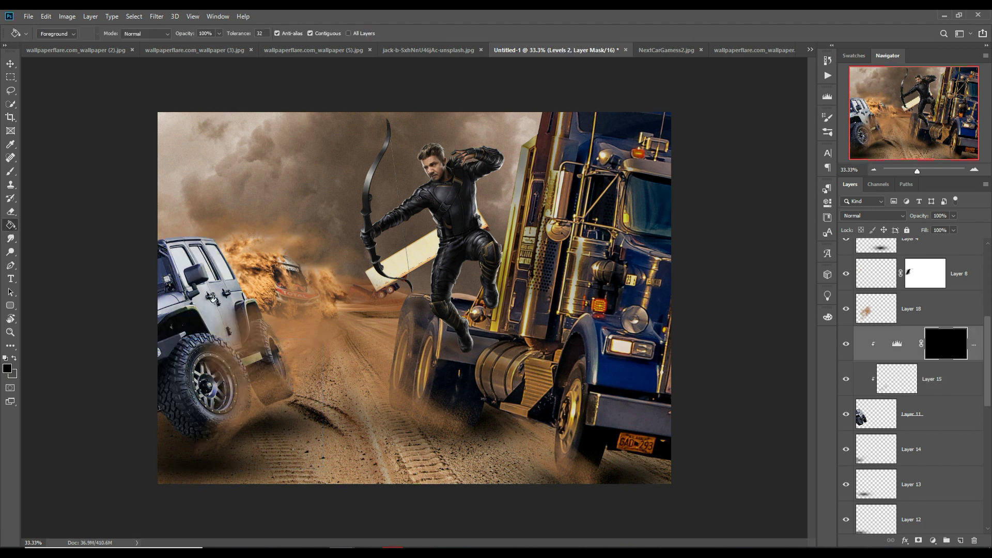
Step: Add a clipped Curves adjustment to Layer 15 darkening midtones from 138 to 117
{"action": "left_click", "coordinate": [957, 390]}
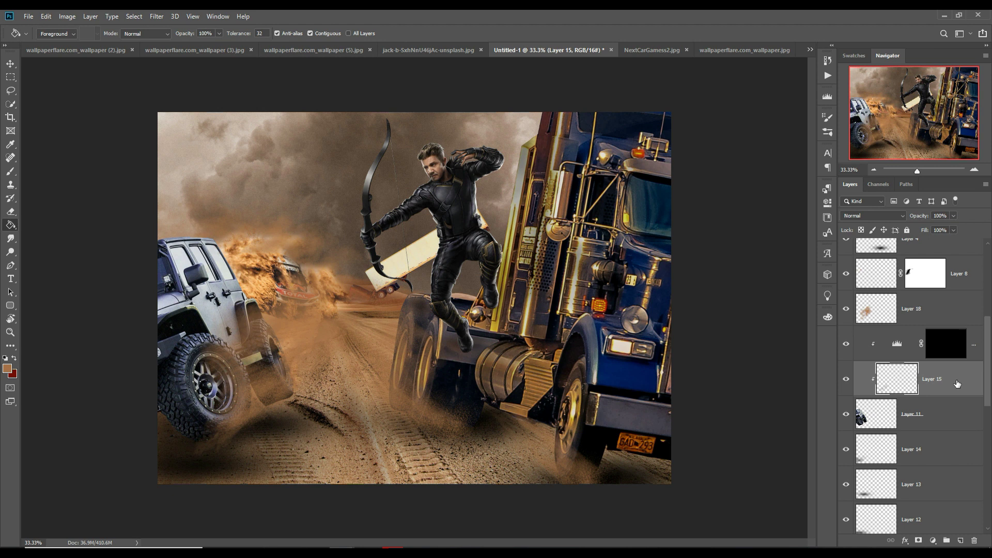
{"action": "left_click", "coordinate": [933, 541]}
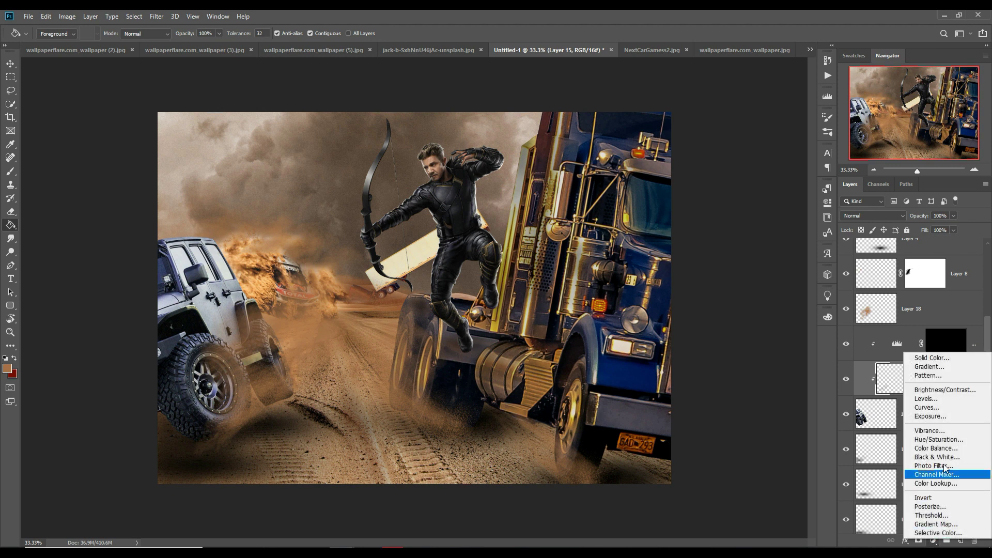
{"action": "left_click", "coordinate": [932, 408]}
{"action": "left_click_drag", "start_coordinate": [743, 307], "coordinate": [748, 313]}
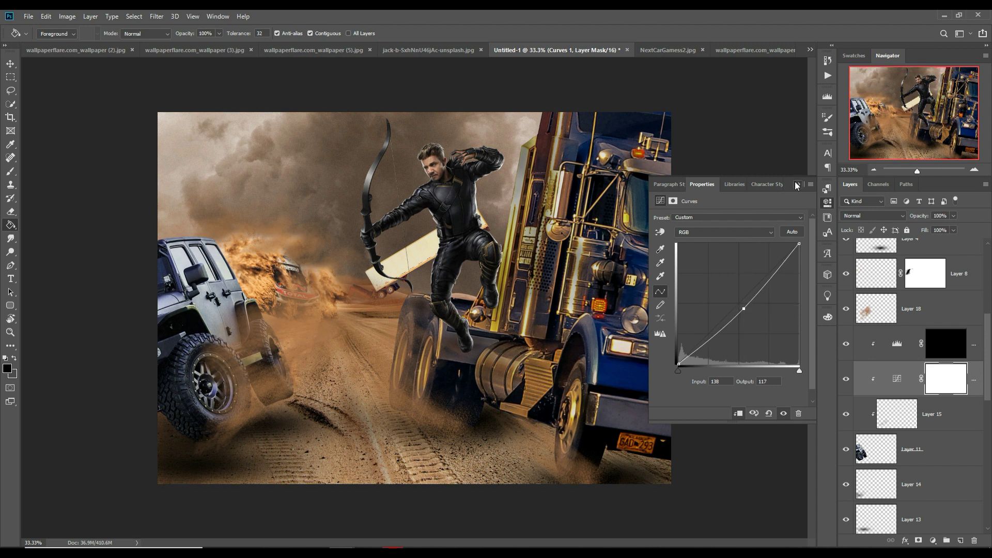
{"action": "left_click", "coordinate": [797, 185]}
{"action": "left_click", "coordinate": [945, 344]}
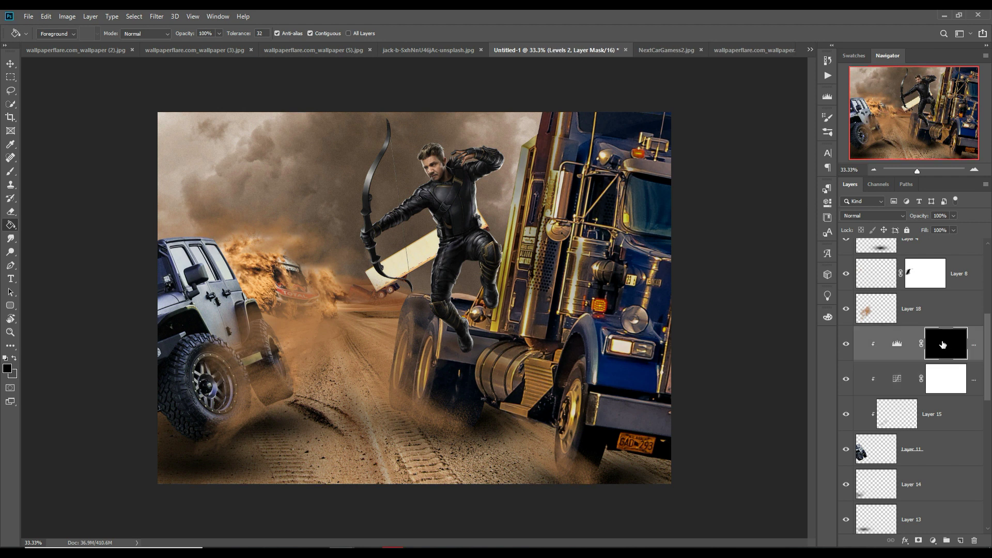
{"action": "left_click", "coordinate": [11, 171]}
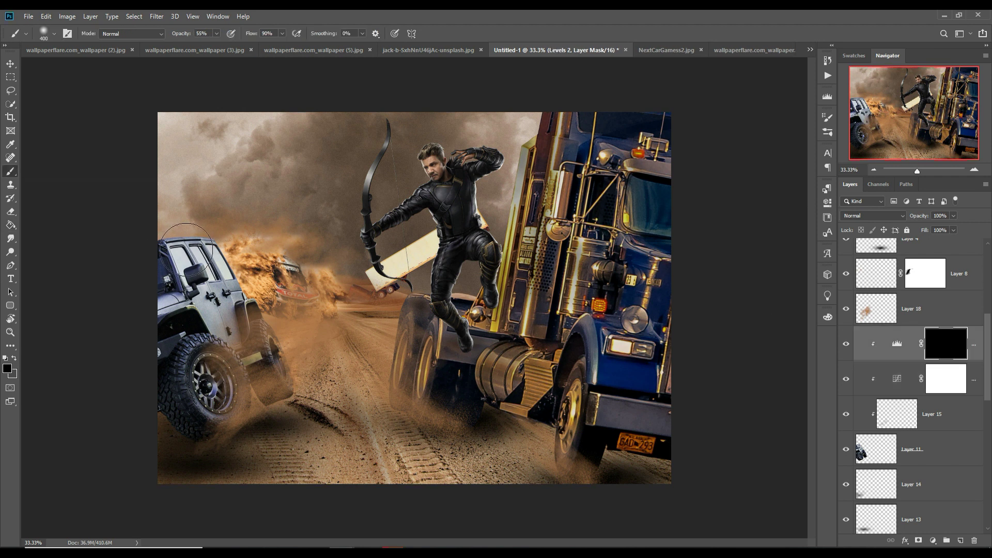
Step: Zoom to 100% on the jeep and set a white brush at 100% opacity, size 125
{"action": "key", "text": "ctrl+plus"}
{"action": "key", "text": "ctrl+plus"}
{"action": "key", "text": "ctrl+plus"}
{"action": "left_click_drag", "start_coordinate": [129, 302], "coordinate": [831, 336]}
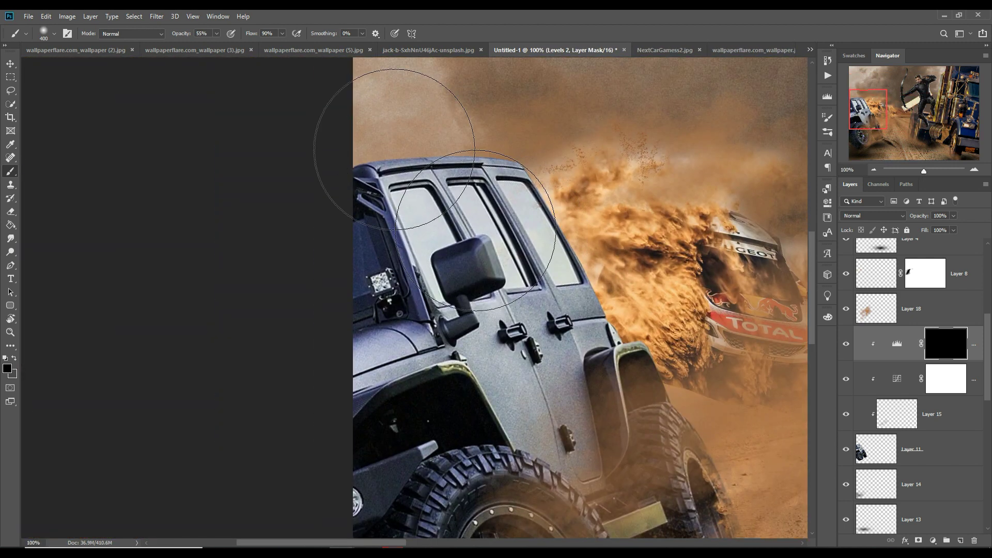
{"action": "key", "text": "bracketleft"}
{"action": "key", "text": "bracketleft"}
{"action": "key", "text": "bracketleft"}
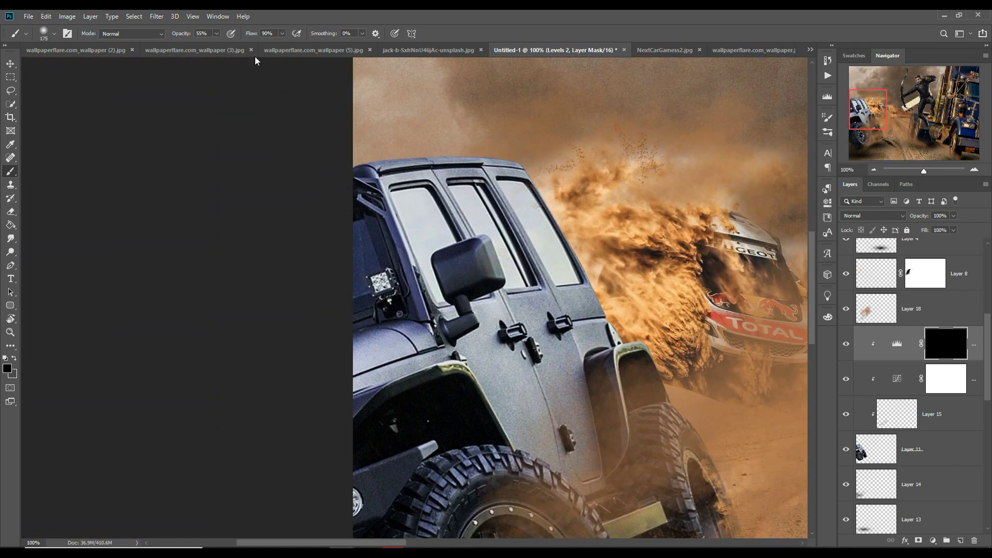
{"action": "left_click", "coordinate": [281, 33]}
{"action": "left_click", "coordinate": [214, 34]}
{"action": "left_click_drag", "start_coordinate": [216, 45], "coordinate": [244, 45]}
{"action": "key", "text": "bracketleft"}
{"action": "key", "text": "bracketleft"}
{"action": "key", "text": "bracketleft"}
{"action": "key", "text": "bracketleft"}
{"action": "left_click", "coordinate": [7, 367]}
{"action": "left_click", "coordinate": [668, 280]}
{"action": "left_click", "coordinate": [897, 270]}
Step: Paint the Levels 2 mask white along the jeep's roof, rear edge and both tires
{"action": "left_click_drag", "start_coordinate": [364, 181], "coordinate": [496, 166]}
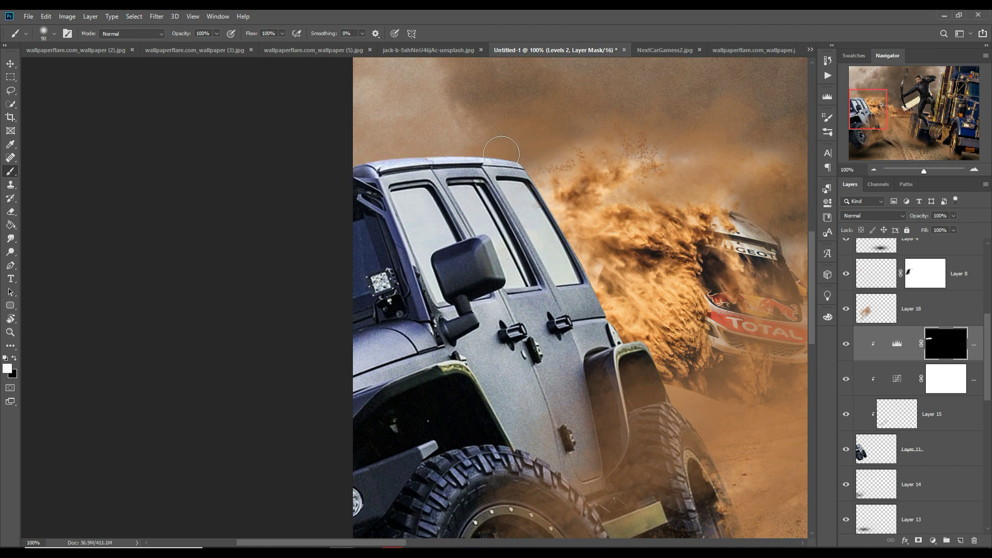
{"action": "key", "text": "bracketleft"}
{"action": "key", "text": "bracketleft"}
{"action": "key", "text": "bracketleft"}
{"action": "left_click_drag", "start_coordinate": [551, 187], "coordinate": [671, 380]}
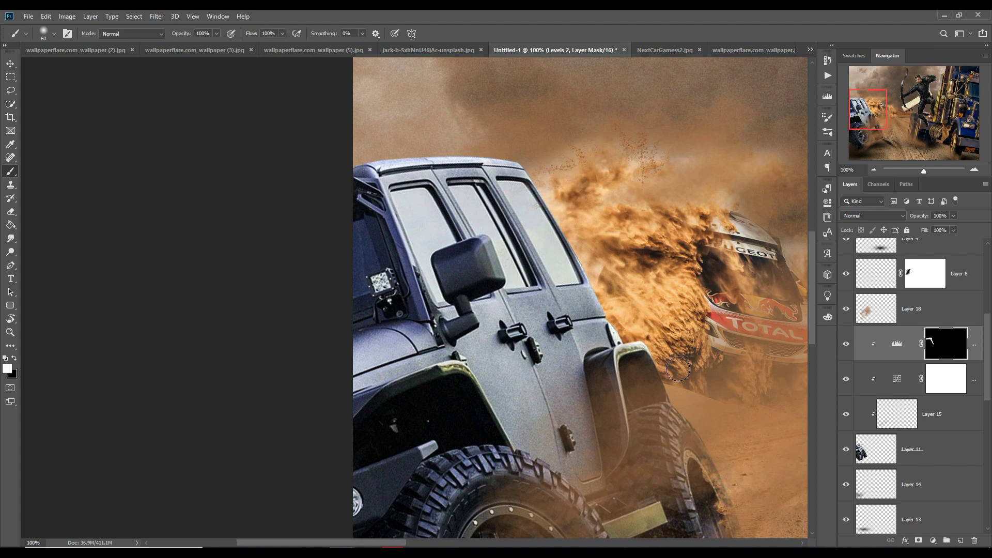
{"action": "key", "text": "bracketleft"}
{"action": "key", "text": "bracketleft"}
{"action": "key", "text": "bracketleft"}
{"action": "scroll", "coordinate": [617, 335], "scroll_direction": "down", "scroll_amount": 4}
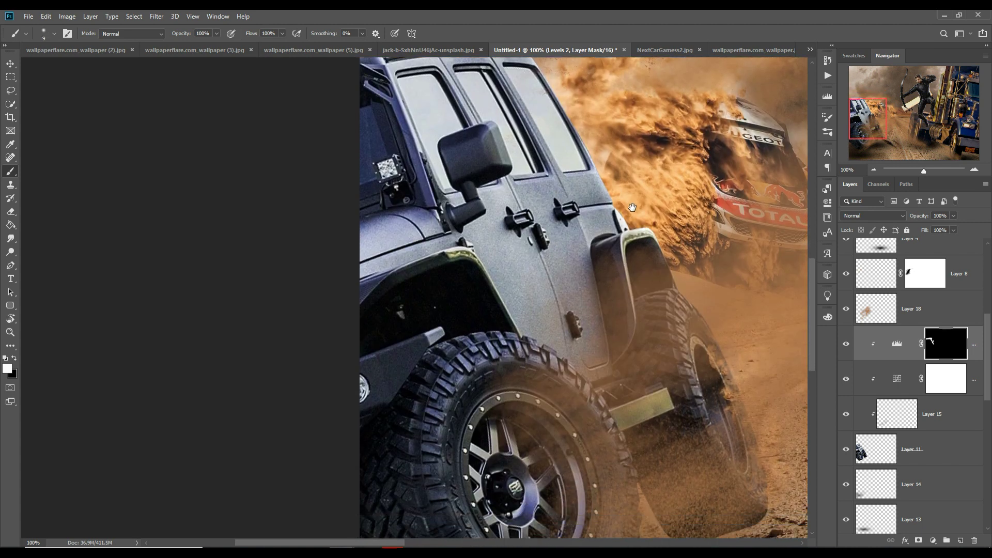
{"action": "scroll", "coordinate": [492, 329], "scroll_direction": "down", "scroll_amount": 1}
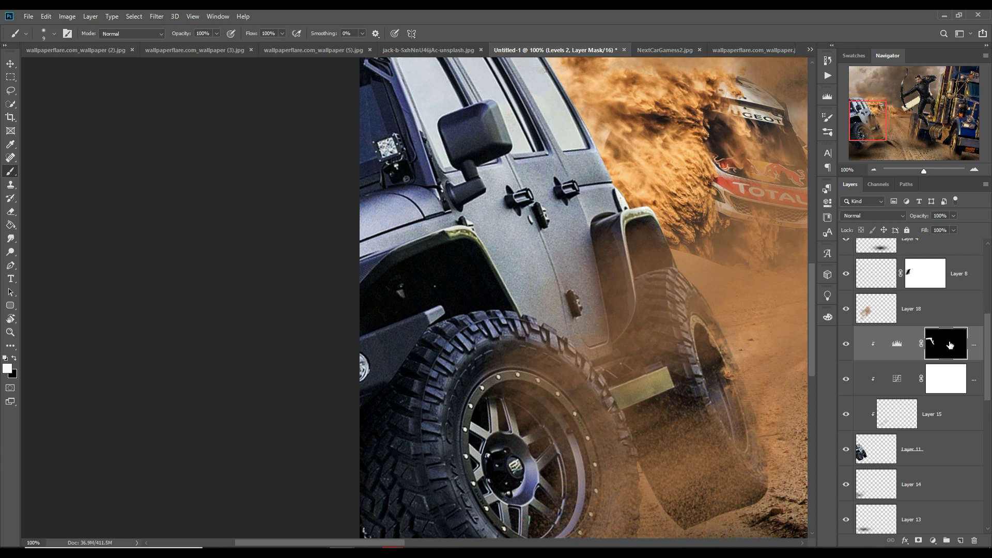
{"action": "mouse_move", "coordinate": [513, 331]}
{"action": "left_mouse_down"}
{"action": "mouse_move", "coordinate": [547, 350]}
{"action": "mouse_move", "coordinate": [634, 467]}
{"action": "left_mouse_up"}
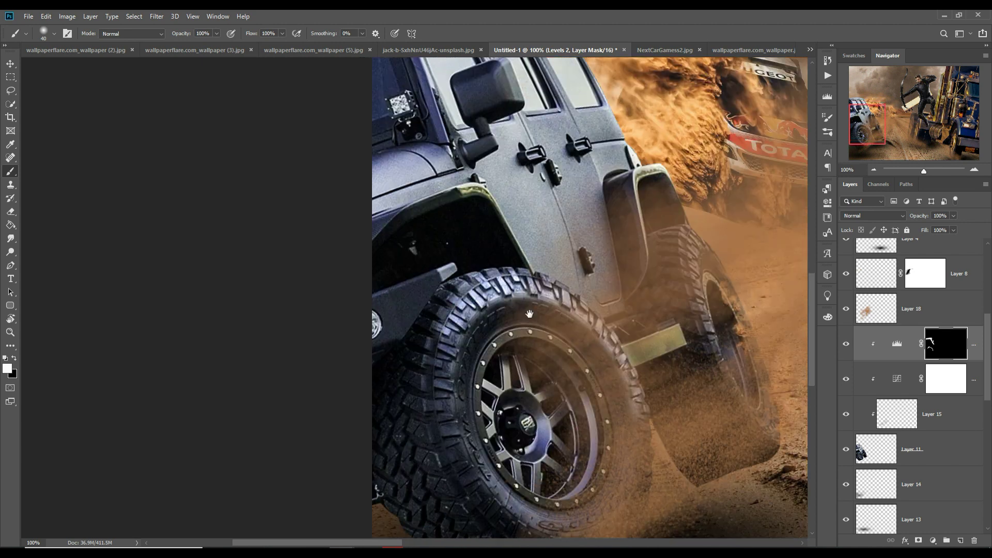
{"action": "left_click_drag", "start_coordinate": [543, 348], "coordinate": [569, 240]}
{"action": "mouse_move", "coordinate": [478, 266]}
{"action": "left_mouse_down"}
{"action": "mouse_move", "coordinate": [462, 292]}
{"action": "mouse_move", "coordinate": [485, 434]}
{"action": "mouse_move", "coordinate": [449, 274]}
{"action": "mouse_move", "coordinate": [508, 457]}
{"action": "mouse_move", "coordinate": [527, 472]}
{"action": "mouse_move", "coordinate": [509, 445]}
{"action": "mouse_move", "coordinate": [559, 483]}
{"action": "mouse_move", "coordinate": [511, 464]}
{"action": "left_mouse_up"}
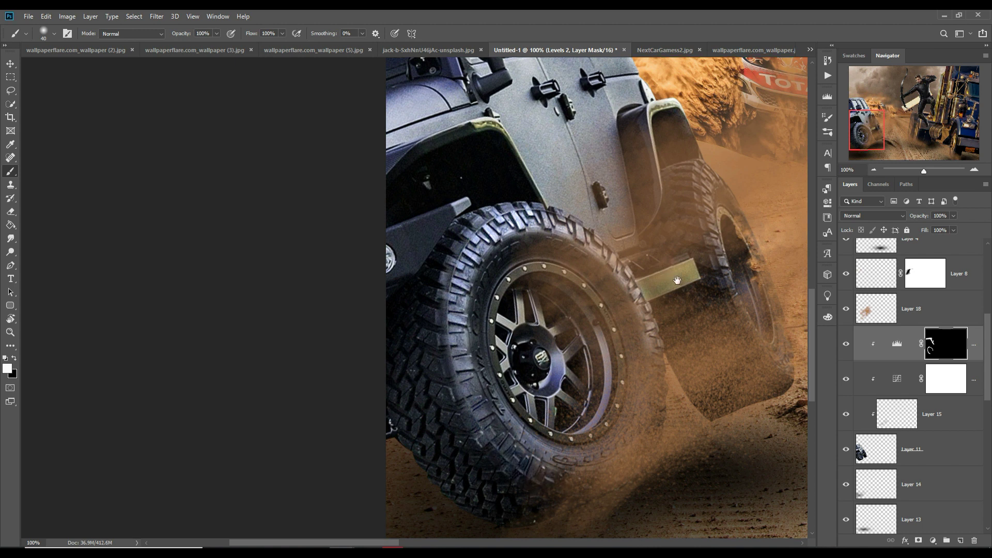
{"action": "left_click_drag", "start_coordinate": [677, 280], "coordinate": [545, 296]}
{"action": "left_click_drag", "start_coordinate": [584, 197], "coordinate": [617, 351]}
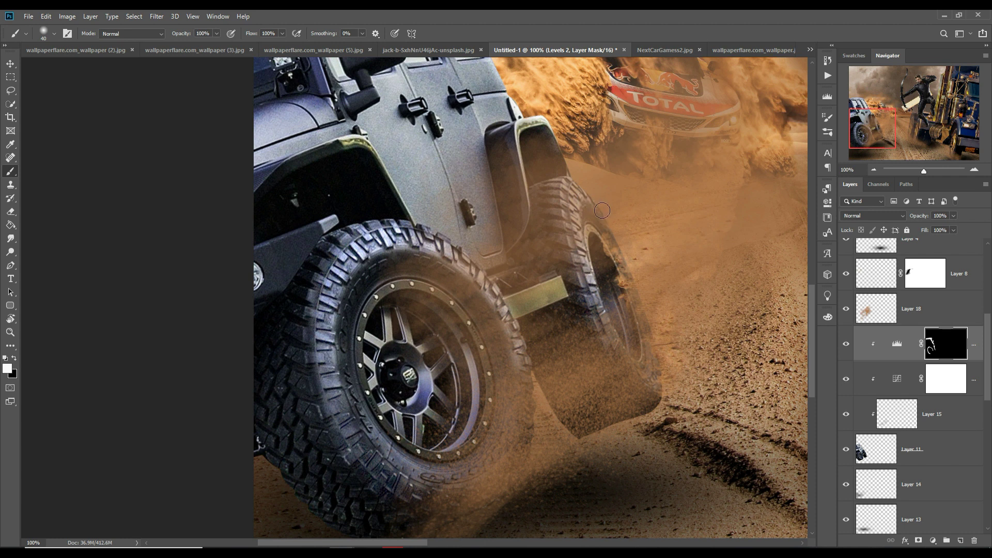
Step: Brighten the edge beside the side mirror and, with 15% smoothing, the front fender
{"action": "scroll", "coordinate": [576, 367], "scroll_direction": "down", "scroll_amount": 5}
{"action": "scroll", "coordinate": [576, 367], "scroll_direction": "left", "scroll_amount": 2}
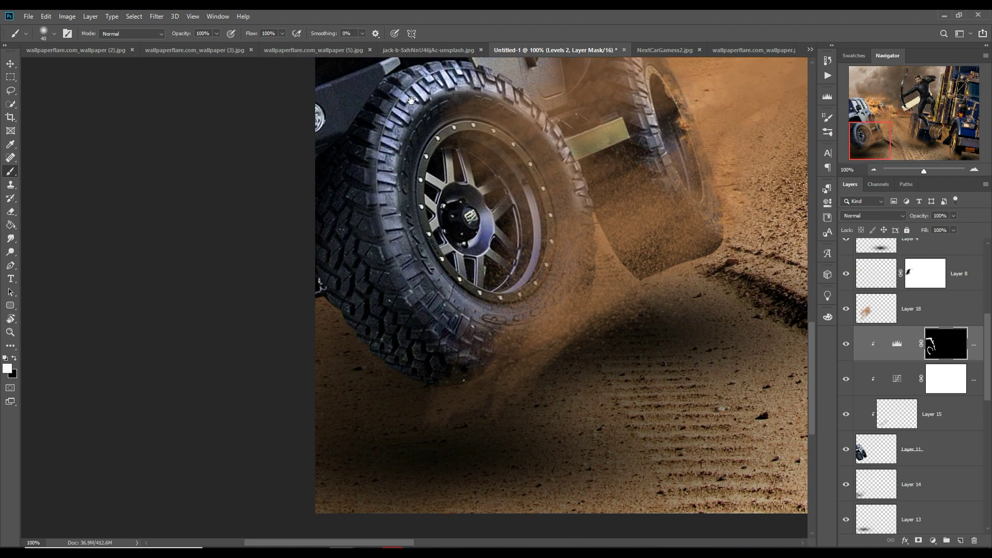
{"action": "scroll", "coordinate": [411, 100], "scroll_direction": "up", "scroll_amount": 5}
{"action": "scroll", "coordinate": [411, 99], "scroll_direction": "left", "scroll_amount": 1}
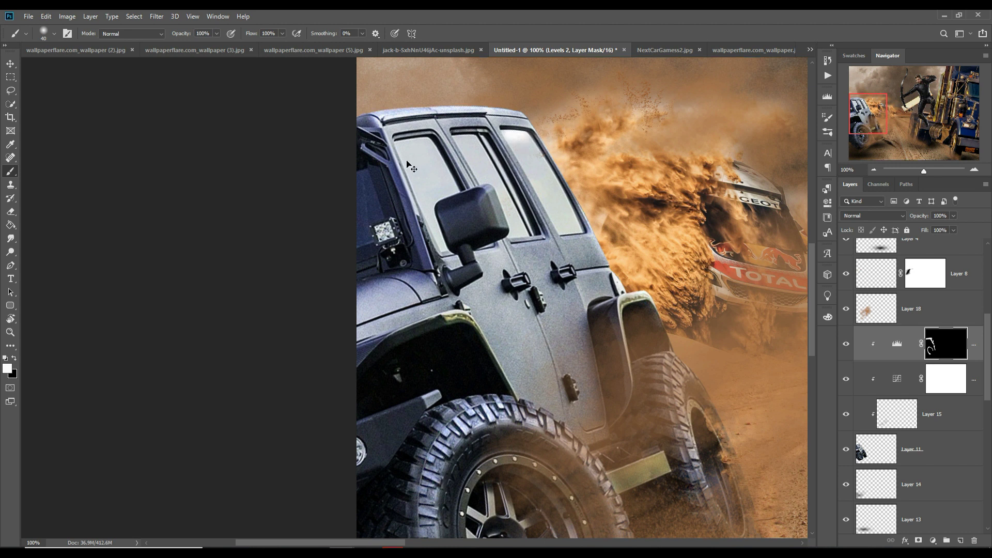
{"action": "left_click_drag", "start_coordinate": [493, 193], "coordinate": [509, 235]}
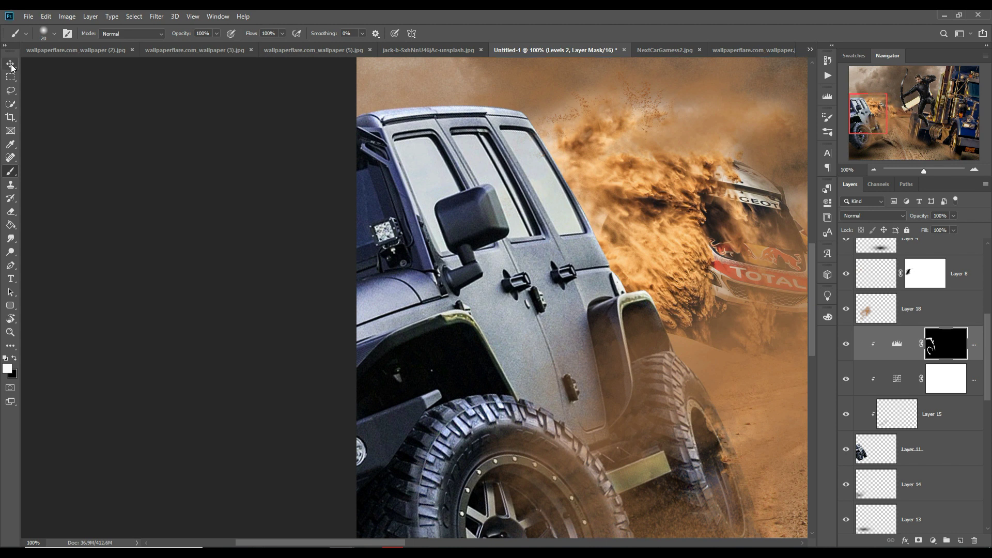
{"action": "key", "text": "v"}
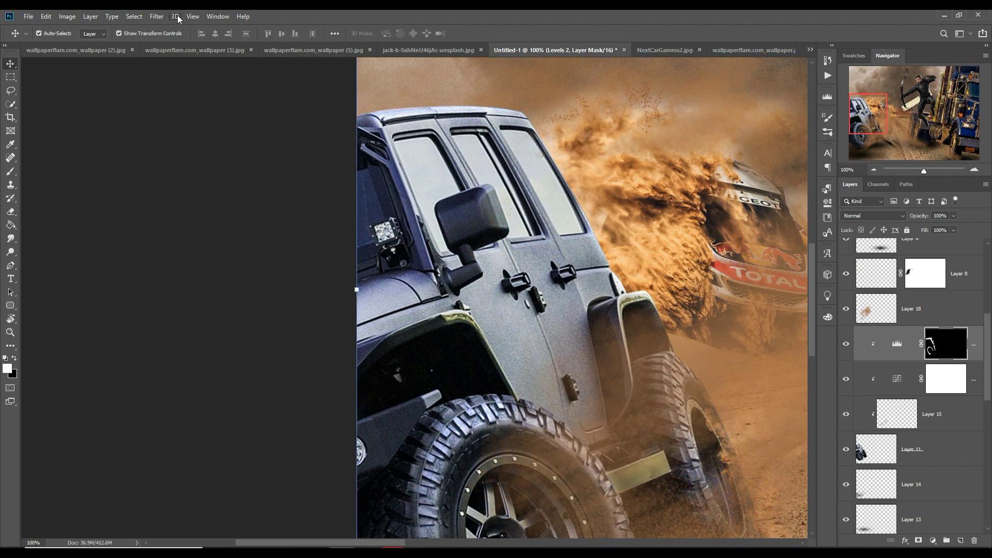
{"action": "left_click", "coordinate": [12, 171]}
{"action": "left_click", "coordinate": [362, 33]}
{"action": "left_click", "coordinate": [499, 199]}
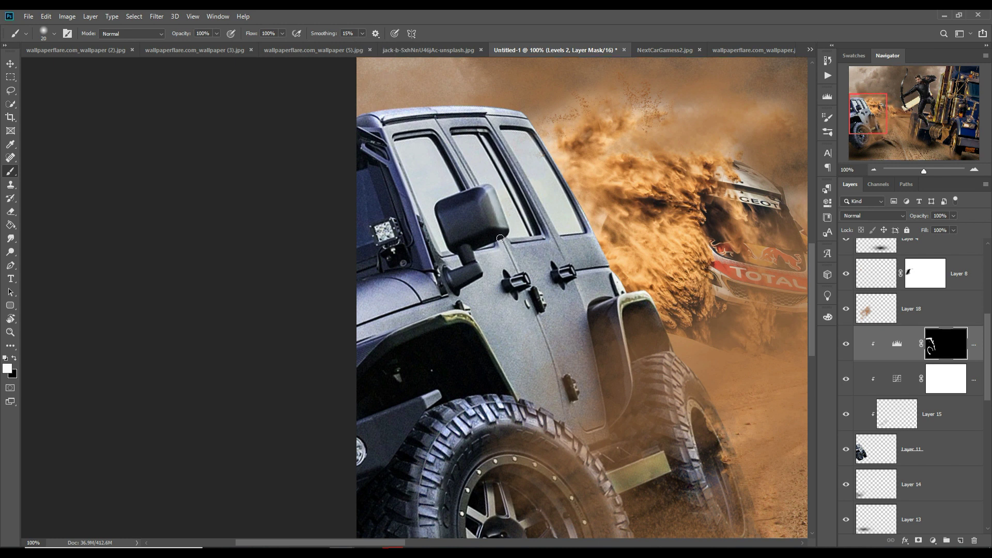
{"action": "left_click_drag", "start_coordinate": [388, 339], "coordinate": [359, 376]}
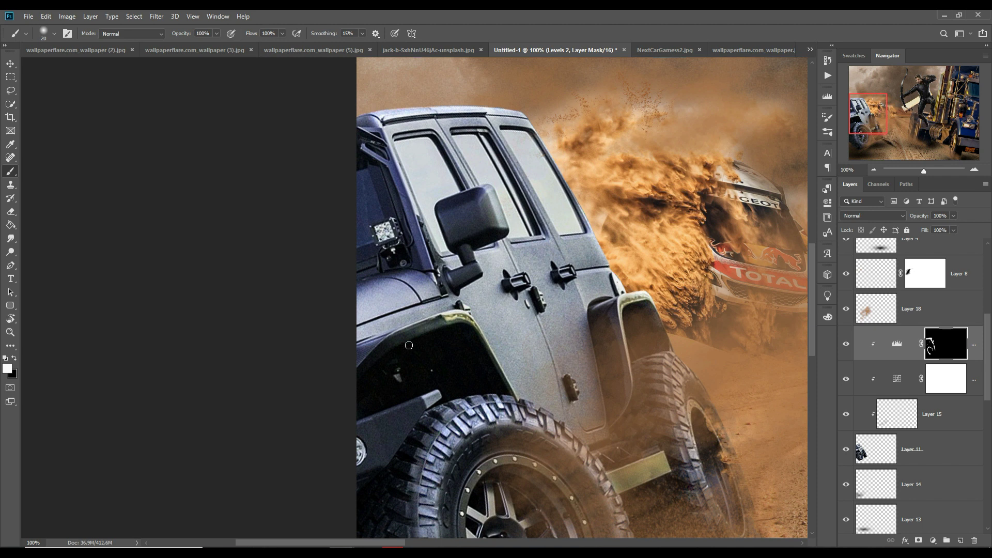
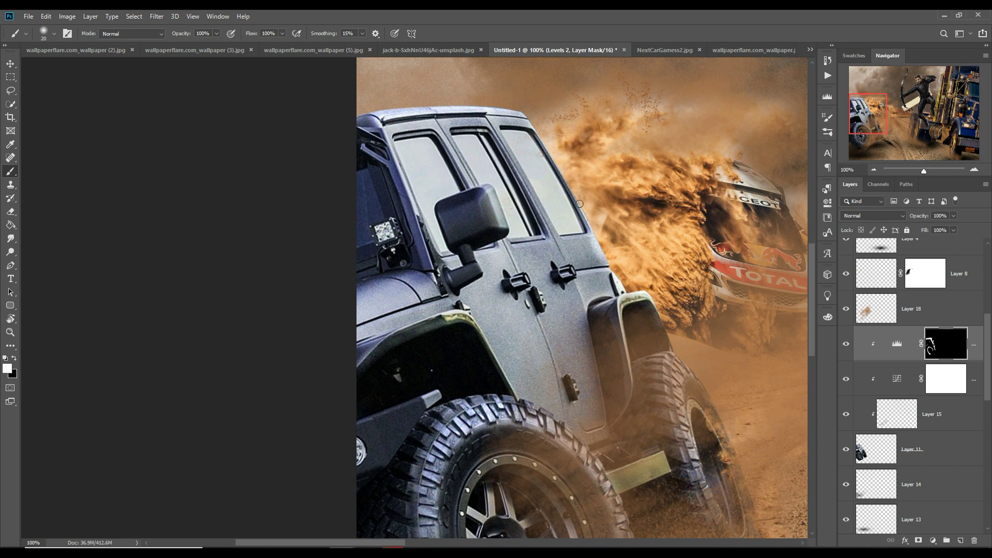
Step: Paint out the haze over the jeep's rear window on the Levels 2 mask
{"action": "left_click_drag", "start_coordinate": [539, 160], "coordinate": [574, 206]}
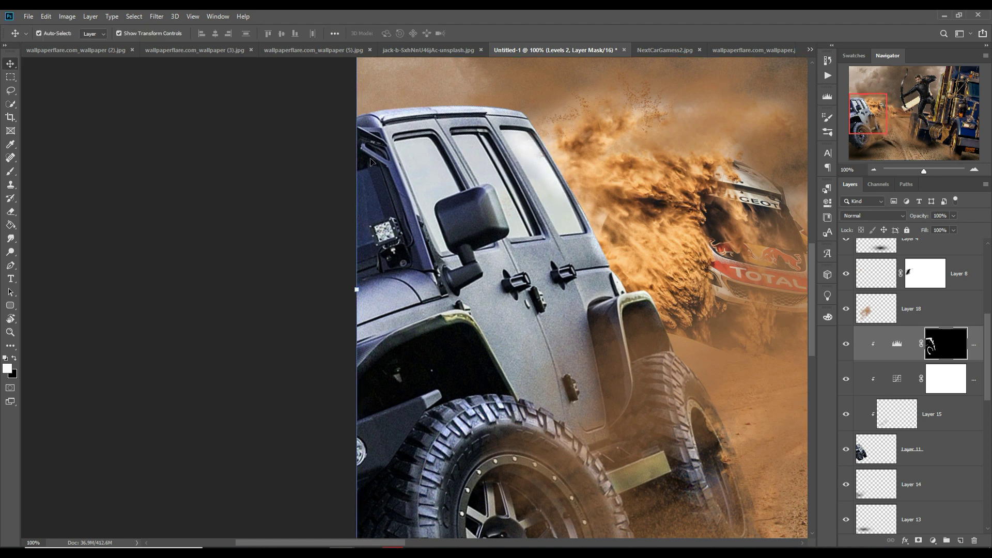
{"action": "key", "text": "ctrl+minus"}
{"action": "key", "text": "ctrl+minus"}
Step: Add a clipped Layer 21 and a trial Curves 2 adjustment darkening the truck
{"action": "left_click", "coordinate": [642, 259], "text": "ctrl"}
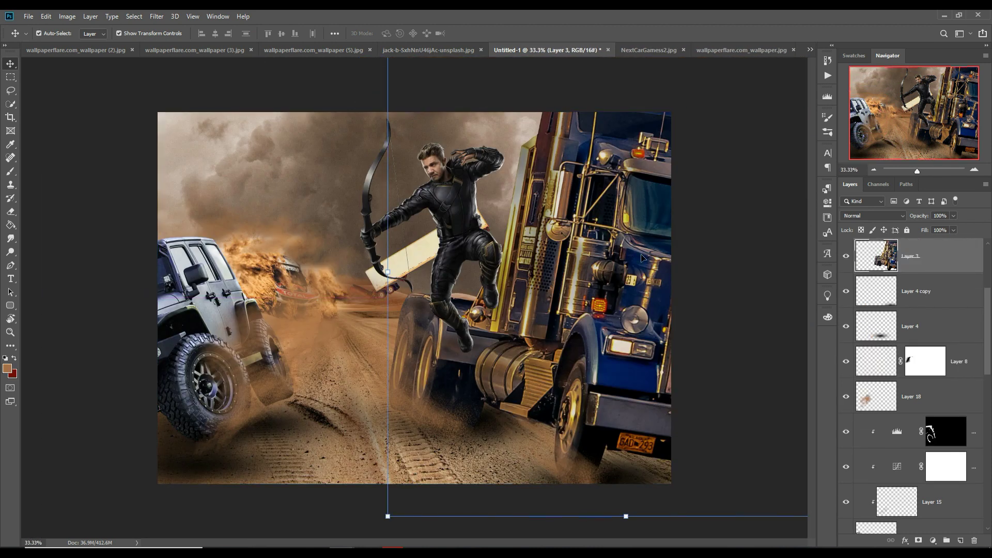
{"action": "left_click", "coordinate": [960, 541]}
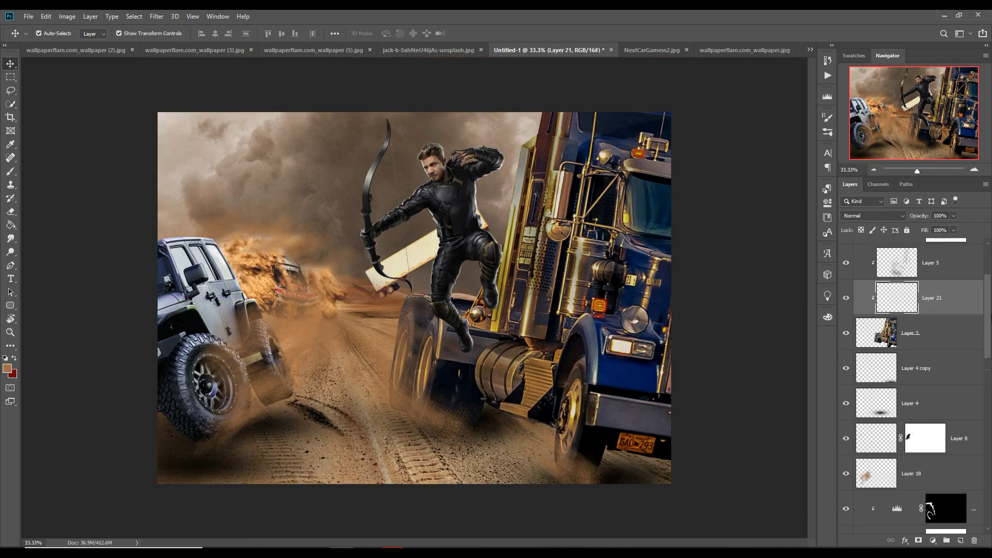
{"action": "scroll", "coordinate": [910, 362], "scroll_direction": "up", "scroll_amount": 3}
{"action": "left_click", "coordinate": [846, 265]}
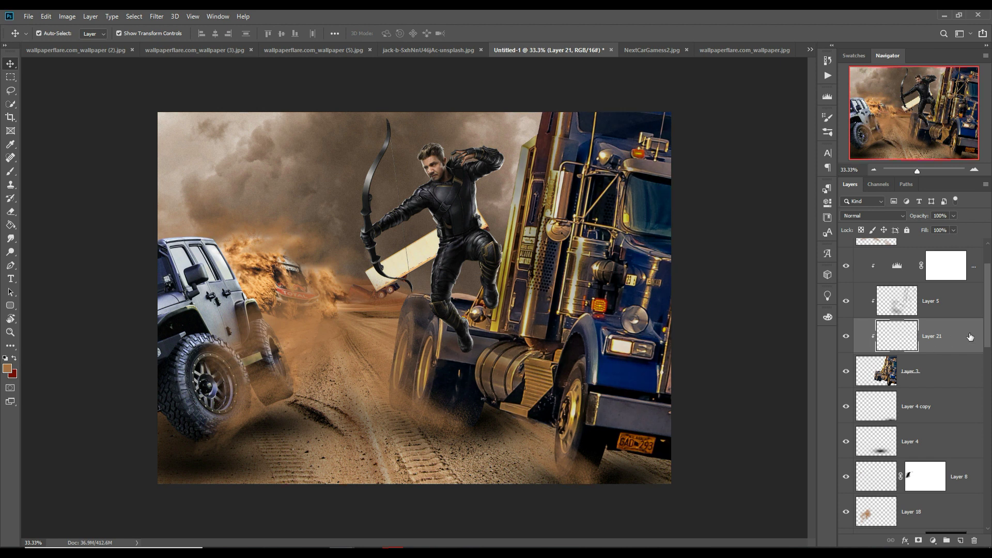
{"action": "left_click", "coordinate": [933, 540]}
{"action": "left_click", "coordinate": [909, 419]}
{"action": "left_click", "coordinate": [740, 305]}
{"action": "mouse_move", "coordinate": [750, 315]}
{"action": "left_mouse_down"}
{"action": "mouse_move", "coordinate": [738, 317]}
{"action": "mouse_move", "coordinate": [747, 310]}
{"action": "left_mouse_up"}
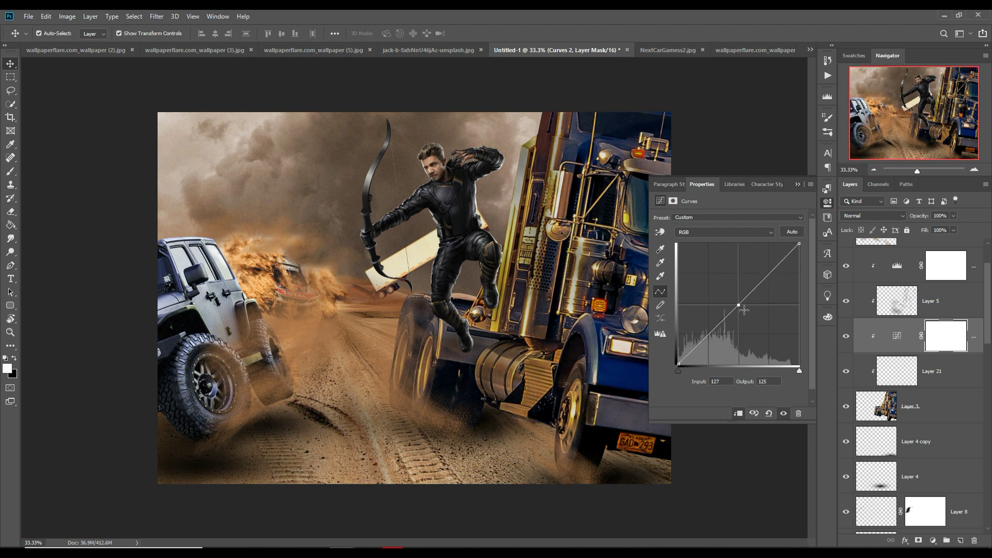
{"action": "left_click", "coordinate": [798, 185]}
Step: Delete Curves 2 and Layer 21, then add a new empty layer above Layer 5
{"action": "key", "text": "Delete"}
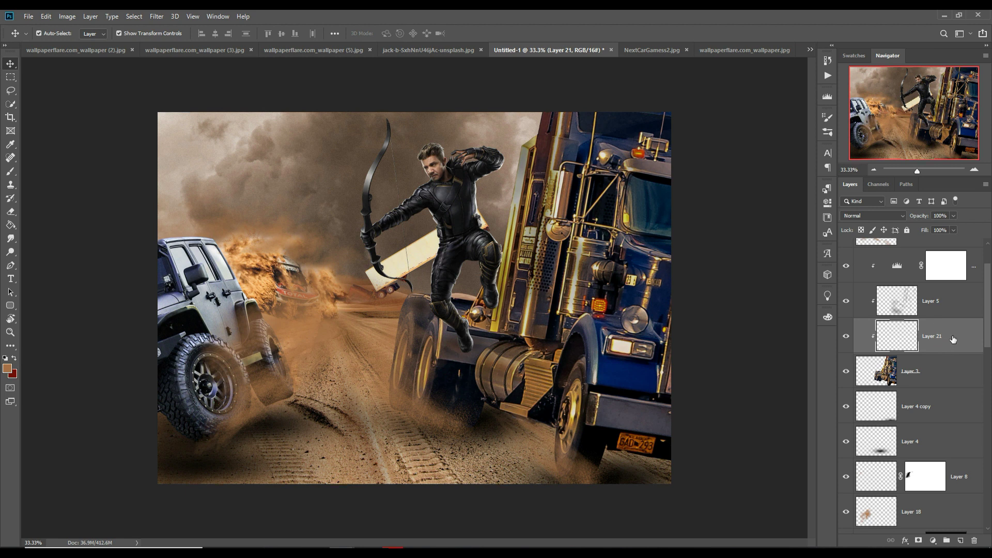
{"action": "key", "text": "Delete"}
{"action": "left_click", "coordinate": [952, 268]}
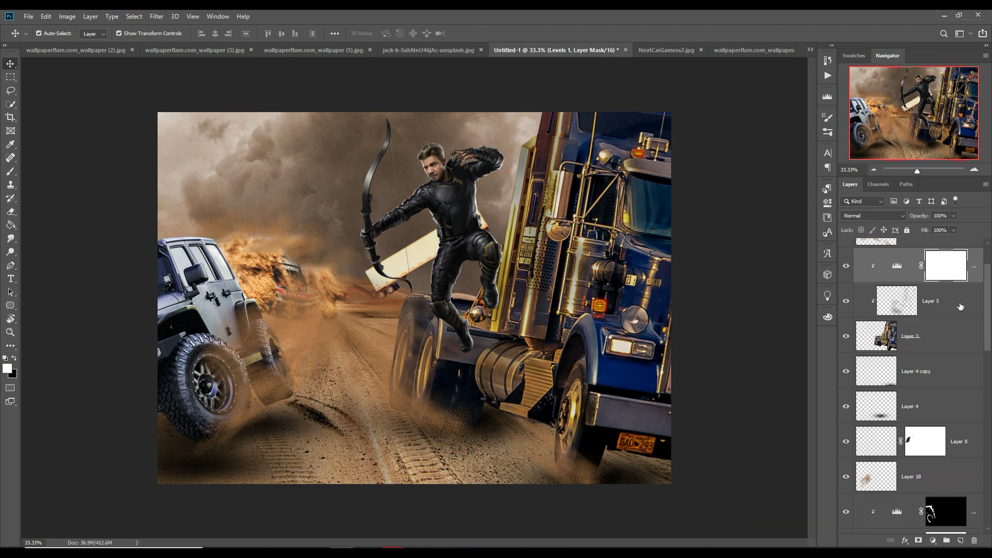
{"action": "left_click", "coordinate": [960, 306]}
{"action": "left_click", "coordinate": [961, 540]}
Step: Set the foreground to white and Layer 21's blend mode to Color Dodge
{"action": "left_click", "coordinate": [10, 174]}
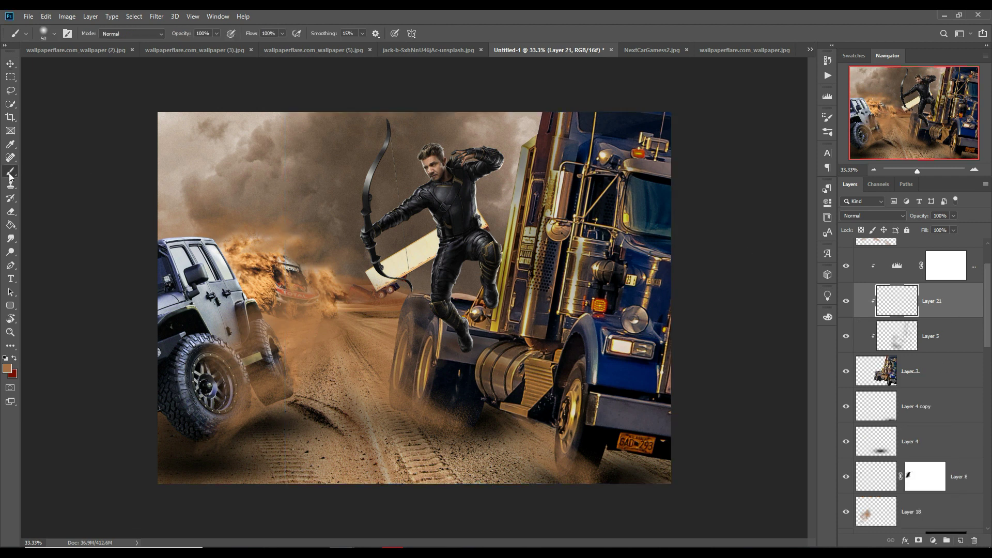
{"action": "left_click", "coordinate": [7, 369]}
{"action": "left_click", "coordinate": [665, 279]}
{"action": "left_click", "coordinate": [898, 274]}
{"action": "left_click", "coordinate": [868, 216]}
{"action": "left_click", "coordinate": [878, 315]}
{"action": "key", "text": "ctrl+plus"}
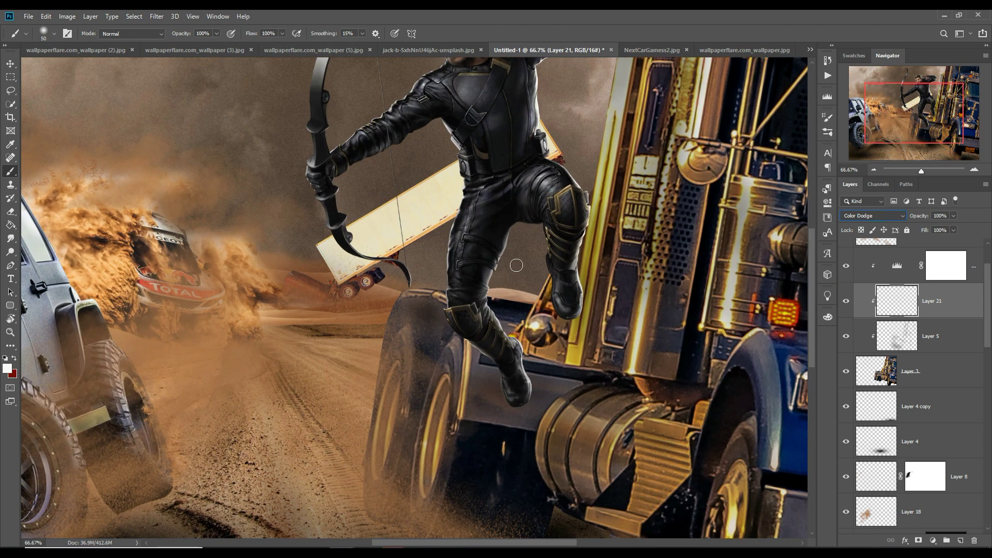
{"action": "left_click_drag", "start_coordinate": [629, 224], "coordinate": [511, 310]}
Step: Dodge the truck's left edge, grille, chrome pillar, fuel-tank top and dark wheel area
{"action": "mouse_move", "coordinate": [502, 146]}
{"action": "left_mouse_down"}
{"action": "mouse_move", "coordinate": [462, 342]}
{"action": "mouse_move", "coordinate": [457, 425]}
{"action": "mouse_move", "coordinate": [484, 333]}
{"action": "left_mouse_up"}
{"action": "left_click_drag", "start_coordinate": [571, 256], "coordinate": [538, 434]}
{"action": "mouse_move", "coordinate": [590, 98]}
{"action": "left_mouse_down"}
{"action": "mouse_move", "coordinate": [584, 174]}
{"action": "mouse_move", "coordinate": [568, 212]}
{"action": "left_mouse_up"}
{"action": "mouse_move", "coordinate": [589, 118]}
{"action": "left_mouse_down"}
{"action": "mouse_move", "coordinate": [567, 238]}
{"action": "mouse_move", "coordinate": [579, 155]}
{"action": "mouse_move", "coordinate": [592, 140]}
{"action": "mouse_move", "coordinate": [589, 155]}
{"action": "left_mouse_up"}
{"action": "left_click_drag", "start_coordinate": [573, 248], "coordinate": [543, 372]}
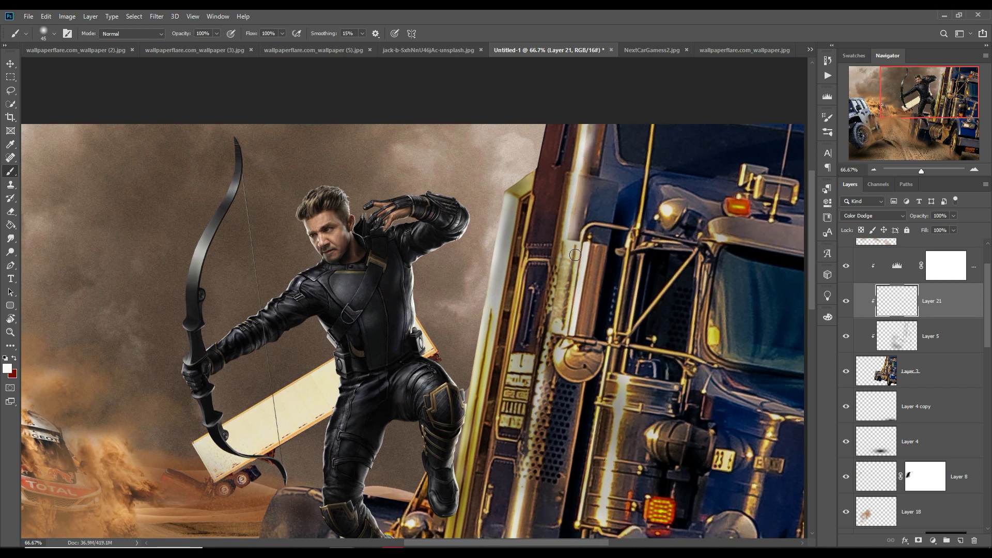
{"action": "left_click_drag", "start_coordinate": [516, 432], "coordinate": [603, 169]}
{"action": "mouse_move", "coordinate": [584, 362]}
{"action": "left_mouse_down"}
{"action": "mouse_move", "coordinate": [573, 409]}
{"action": "mouse_move", "coordinate": [607, 366]}
{"action": "mouse_move", "coordinate": [568, 403]}
{"action": "mouse_move", "coordinate": [558, 377]}
{"action": "mouse_move", "coordinate": [543, 372]}
{"action": "mouse_move", "coordinate": [522, 401]}
{"action": "mouse_move", "coordinate": [520, 356]}
{"action": "mouse_move", "coordinate": [513, 402]}
{"action": "mouse_move", "coordinate": [542, 369]}
{"action": "mouse_move", "coordinate": [559, 401]}
{"action": "left_mouse_up"}
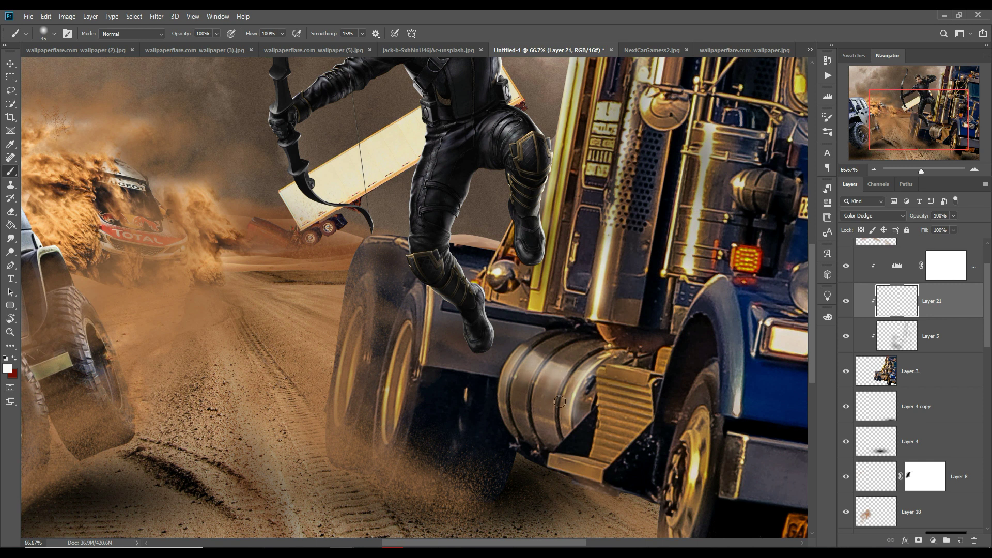
{"action": "mouse_move", "coordinate": [417, 316]}
{"action": "left_mouse_down"}
{"action": "mouse_move", "coordinate": [429, 305]}
{"action": "mouse_move", "coordinate": [425, 357]}
{"action": "mouse_move", "coordinate": [440, 366]}
{"action": "mouse_move", "coordinate": [435, 332]}
{"action": "mouse_move", "coordinate": [439, 346]}
{"action": "left_mouse_up"}
{"action": "left_click_drag", "start_coordinate": [481, 370], "coordinate": [509, 384]}
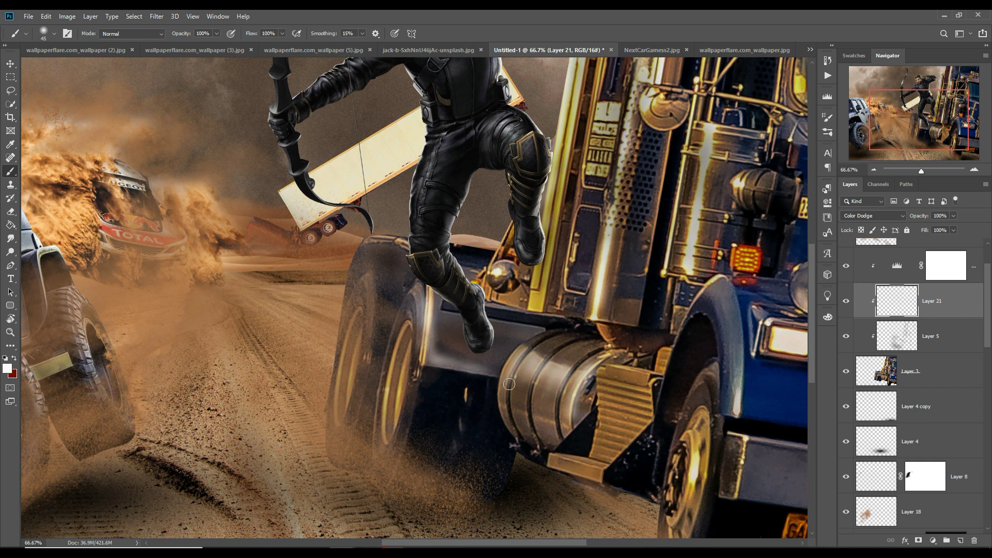
Step: Highlight the truck's front edge, bumper, headlight bezel and right chrome strip
{"action": "left_click_drag", "start_coordinate": [717, 379], "coordinate": [593, 348]}
{"action": "mouse_move", "coordinate": [607, 259]}
{"action": "left_mouse_down"}
{"action": "mouse_move", "coordinate": [618, 325]}
{"action": "mouse_move", "coordinate": [601, 363]}
{"action": "mouse_move", "coordinate": [598, 284]}
{"action": "left_mouse_up"}
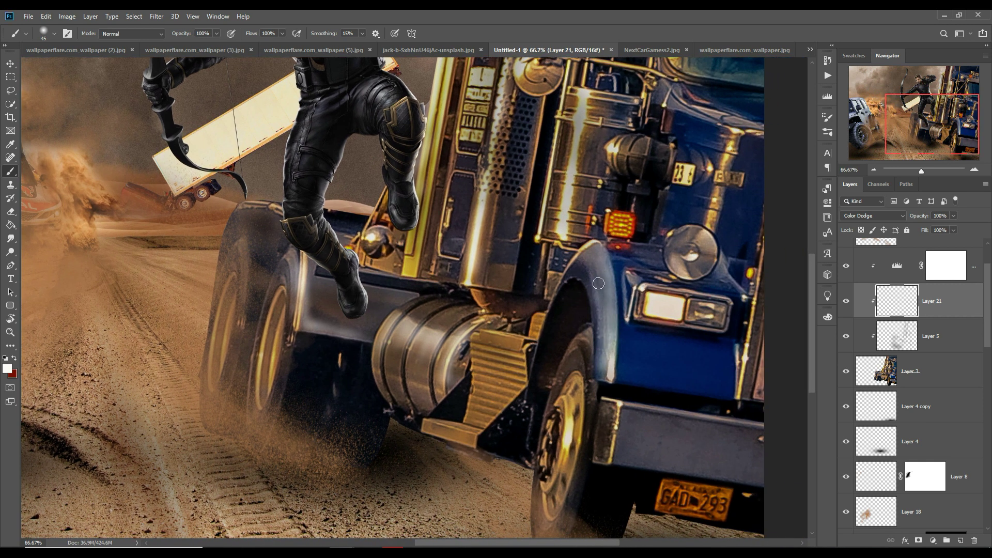
{"action": "left_click_drag", "start_coordinate": [628, 405], "coordinate": [760, 416]}
{"action": "left_click_drag", "start_coordinate": [620, 404], "coordinate": [620, 460]}
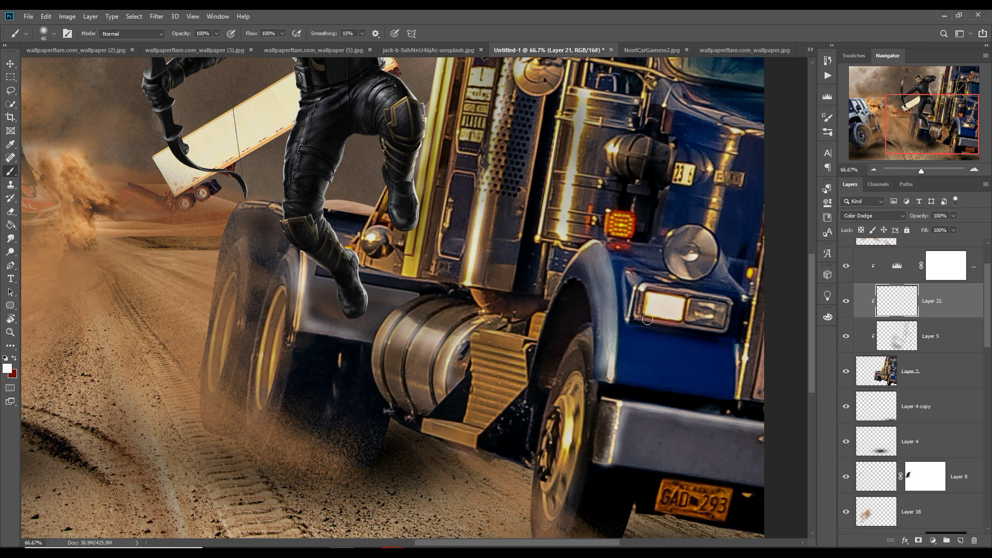
{"action": "left_click_drag", "start_coordinate": [656, 287], "coordinate": [726, 326]}
{"action": "left_click_drag", "start_coordinate": [640, 289], "coordinate": [726, 335]}
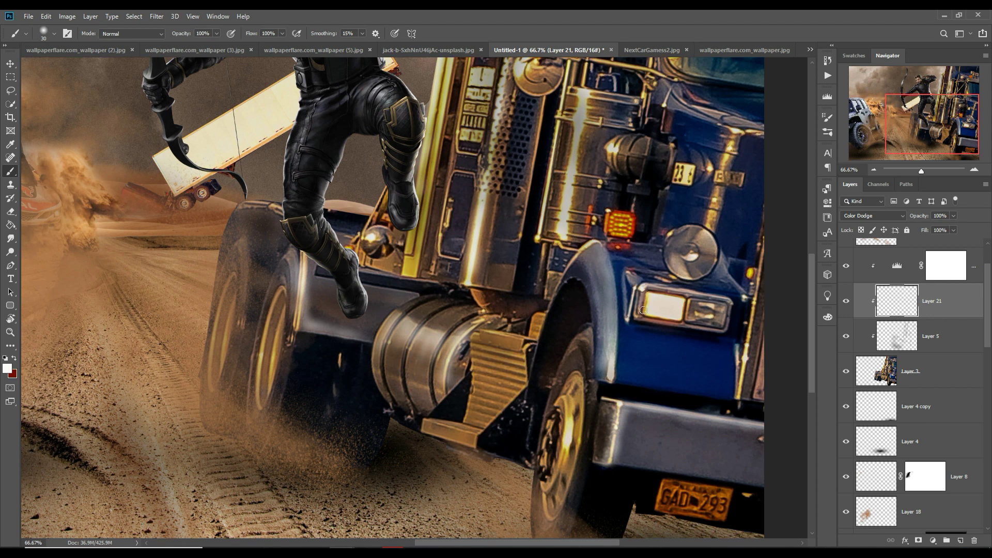
{"action": "left_click_drag", "start_coordinate": [756, 302], "coordinate": [743, 392]}
{"action": "left_click_drag", "start_coordinate": [753, 328], "coordinate": [754, 281]}
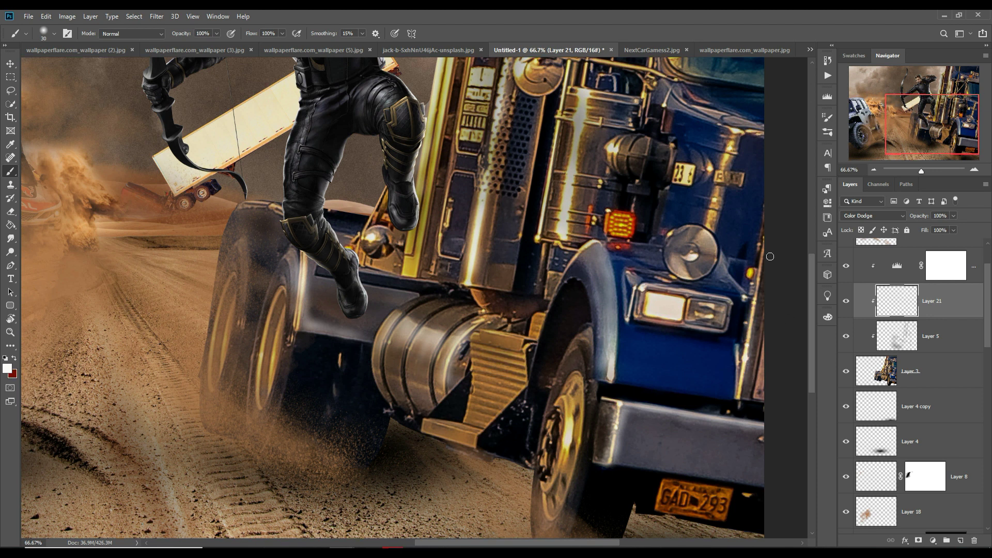
{"action": "left_click", "coordinate": [960, 541]}
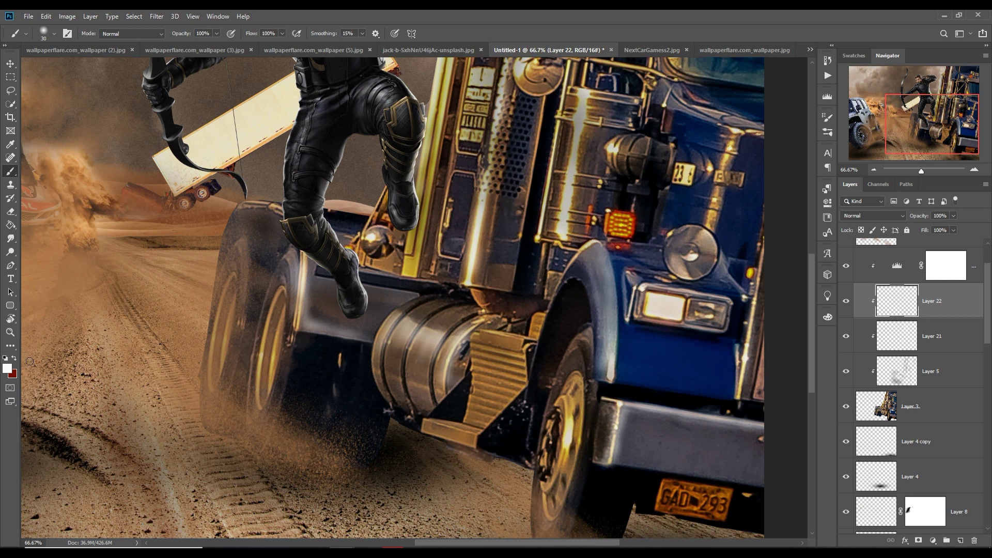
Step: With near-black paint at brush size 70, darken the step and air cleaner on Layer 22
{"action": "left_click", "coordinate": [7, 368]}
{"action": "left_click", "coordinate": [675, 400]}
{"action": "key", "text": "Return"}
{"action": "key", "text": "bracketright"}
{"action": "key", "text": "bracketright"}
{"action": "key", "text": "bracketright"}
{"action": "left_click_drag", "start_coordinate": [515, 379], "coordinate": [526, 359]}
{"action": "scroll", "coordinate": [617, 259], "scroll_direction": "up", "scroll_amount": 3}
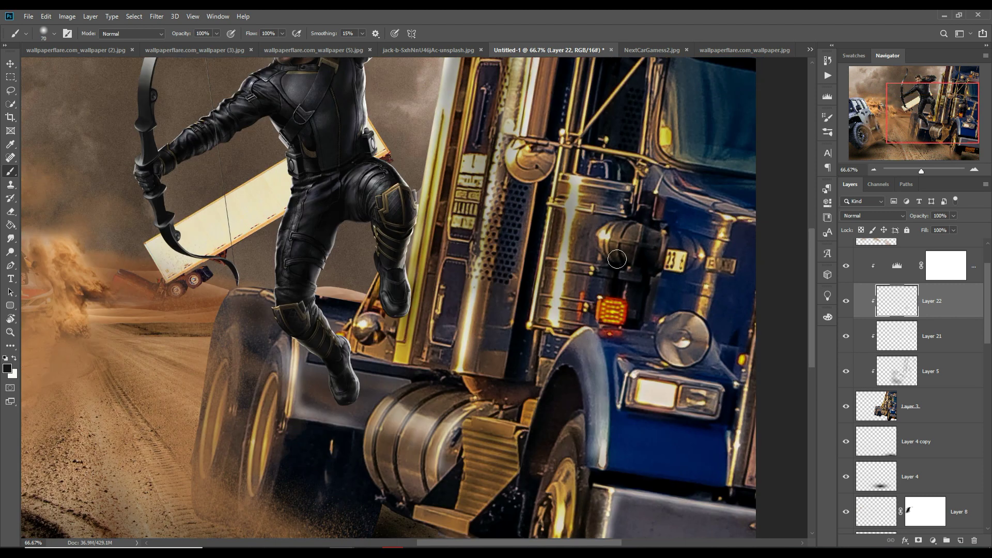
{"action": "mouse_move", "coordinate": [618, 281]}
{"action": "left_mouse_down"}
{"action": "mouse_move", "coordinate": [622, 237]}
{"action": "mouse_move", "coordinate": [732, 247]}
{"action": "mouse_move", "coordinate": [736, 357]}
{"action": "left_mouse_up"}
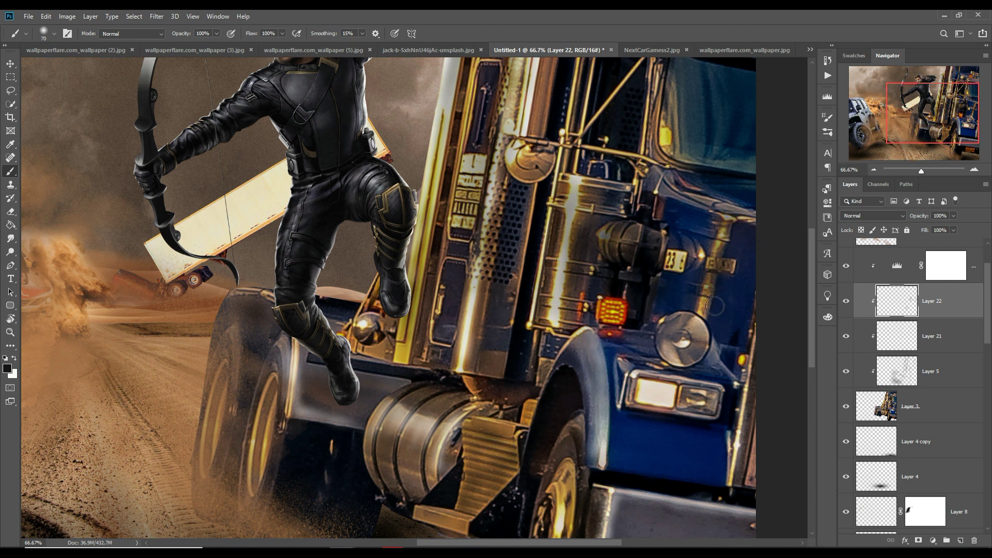
{"action": "scroll", "coordinate": [736, 357], "scroll_direction": "up", "scroll_amount": 3}
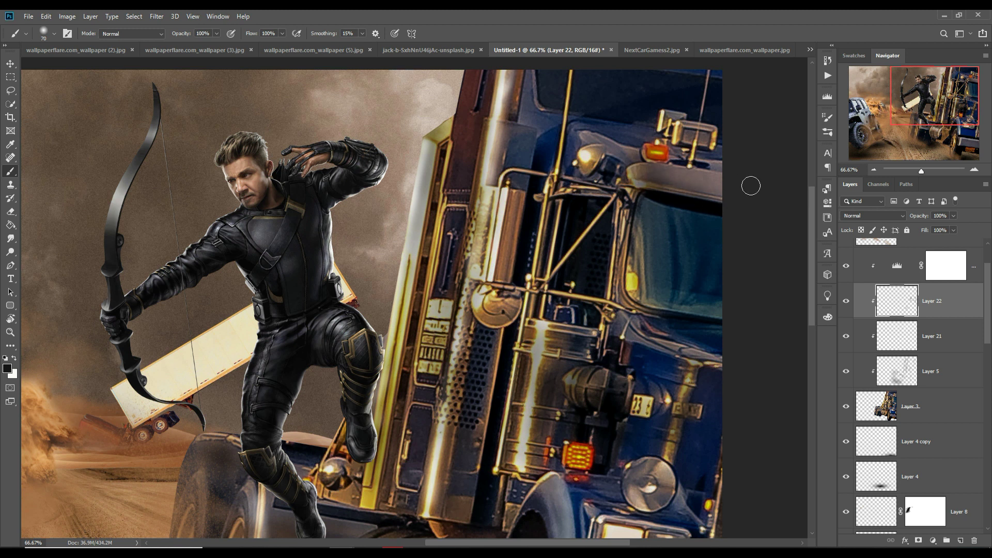
{"action": "scroll", "coordinate": [663, 224], "scroll_direction": "up", "scroll_amount": 2}
{"action": "mouse_move", "coordinate": [666, 498]}
{"action": "left_mouse_down"}
{"action": "mouse_move", "coordinate": [708, 419]}
{"action": "mouse_move", "coordinate": [655, 307]}
{"action": "mouse_move", "coordinate": [654, 264]}
{"action": "left_mouse_up"}
Step: With white at brush size 35 on Layer 21, brighten the step and fuel tank
{"action": "key", "text": "alt+bracketleft"}
{"action": "left_click", "coordinate": [16, 358]}
{"action": "key", "text": "bracketleft"}
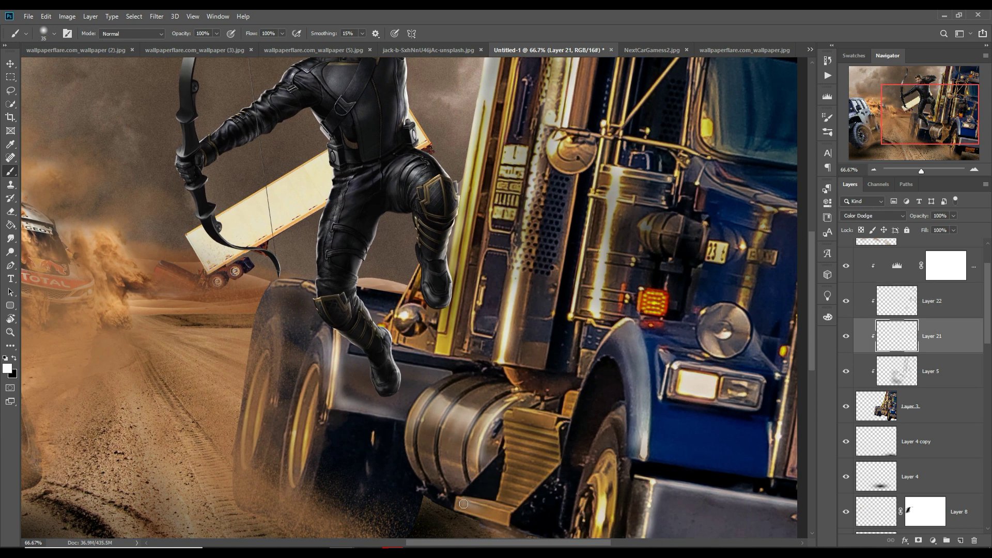
{"action": "left_click_drag", "start_coordinate": [465, 507], "coordinate": [504, 520]}
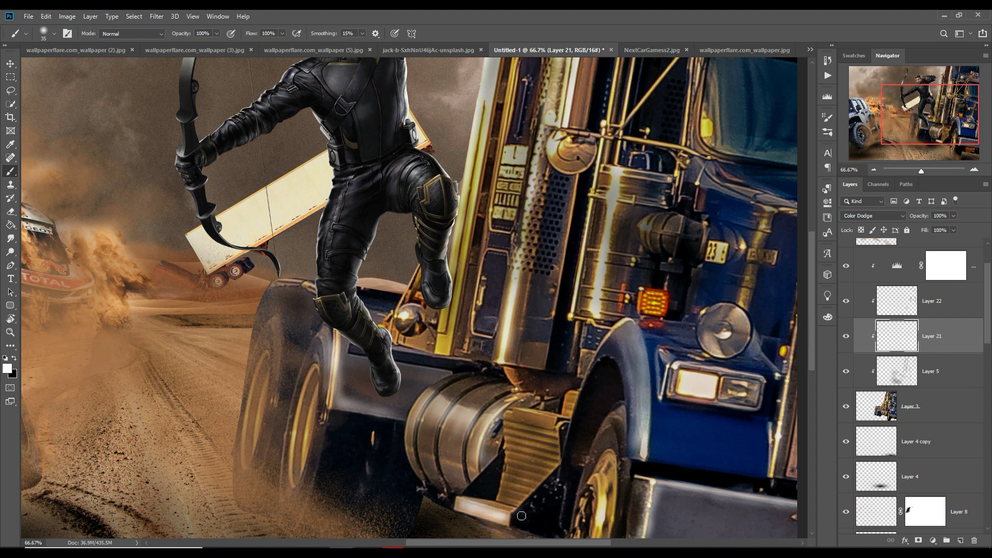
{"action": "mouse_move", "coordinate": [520, 368]}
{"action": "left_mouse_down"}
{"action": "mouse_move", "coordinate": [511, 373]}
{"action": "mouse_move", "coordinate": [561, 392]}
{"action": "left_mouse_up"}
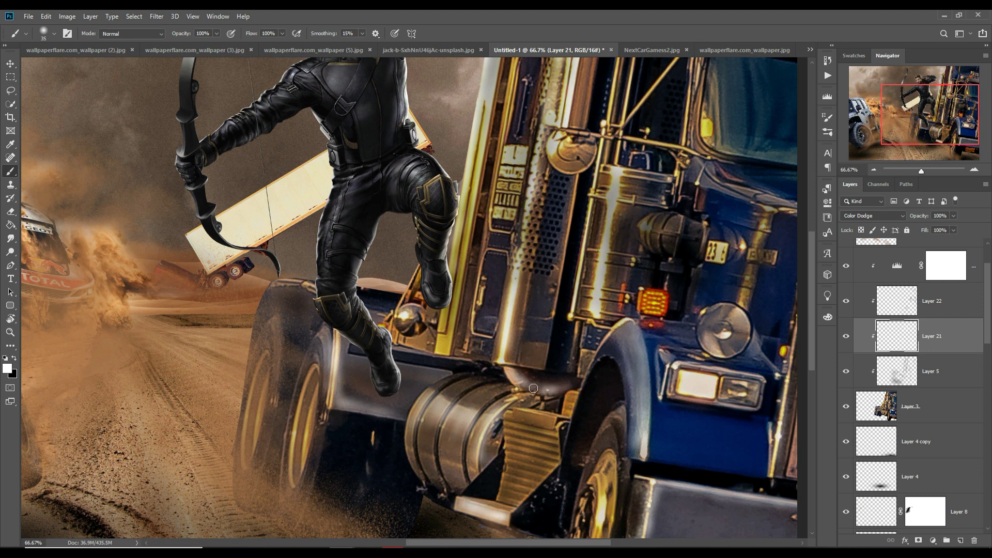
{"action": "mouse_move", "coordinate": [459, 464]}
{"action": "left_mouse_down"}
{"action": "mouse_move", "coordinate": [562, 438]}
{"action": "mouse_move", "coordinate": [299, 490]}
{"action": "left_mouse_up"}
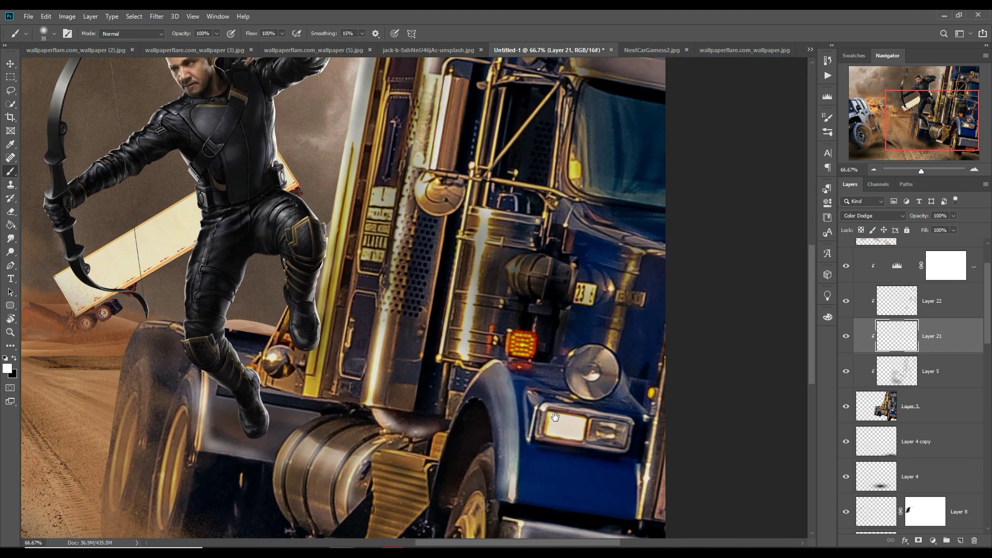
{"action": "key", "text": "ctrl+shift+alt+n"}
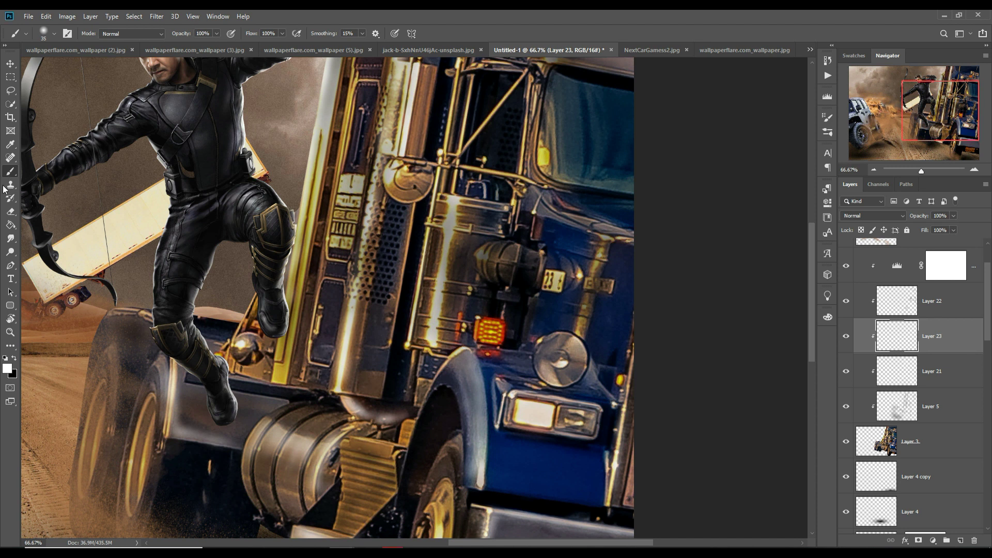
Step: Tone down highlights near the 23 plate and round lamp with a size-90 navy brush on Layer 23
{"action": "left_click", "coordinate": [7, 368]}
{"action": "left_click", "coordinate": [614, 328]}
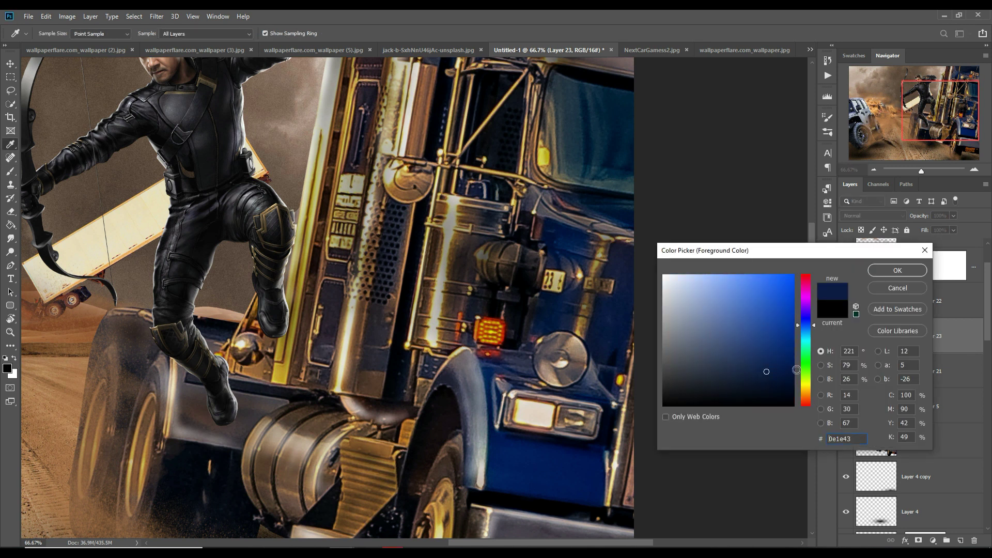
{"action": "key", "text": "Return"}
{"action": "key", "text": "b"}
{"action": "key", "text": "bracketright"}
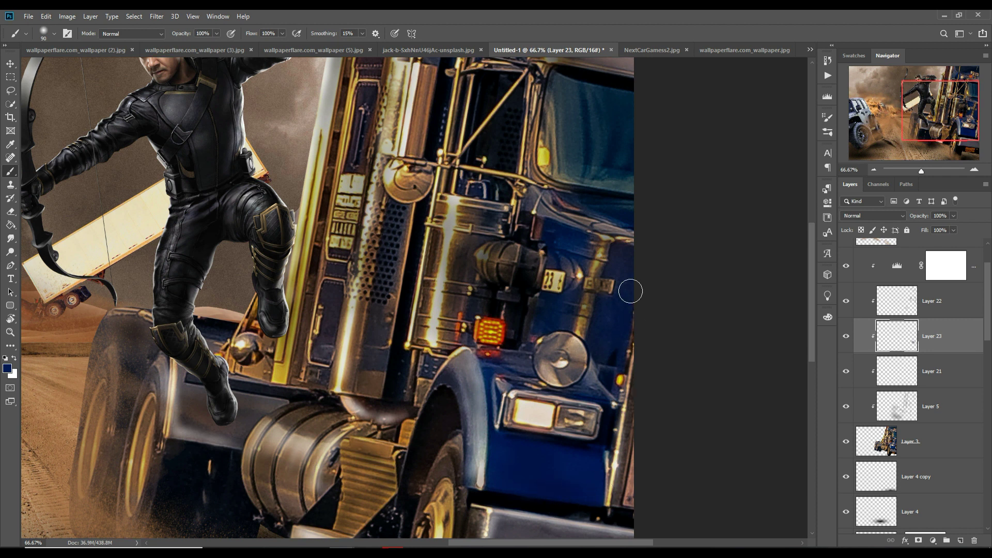
{"action": "left_click_drag", "start_coordinate": [608, 258], "coordinate": [568, 279]}
{"action": "left_click_drag", "start_coordinate": [496, 375], "coordinate": [606, 397]}
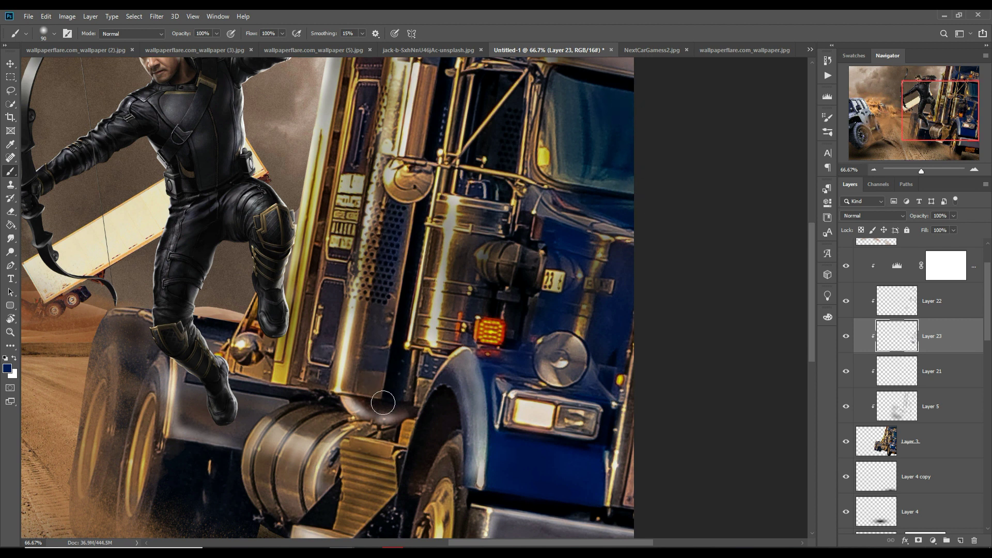
{"action": "scroll", "coordinate": [470, 279], "scroll_direction": "up", "scroll_amount": 5}
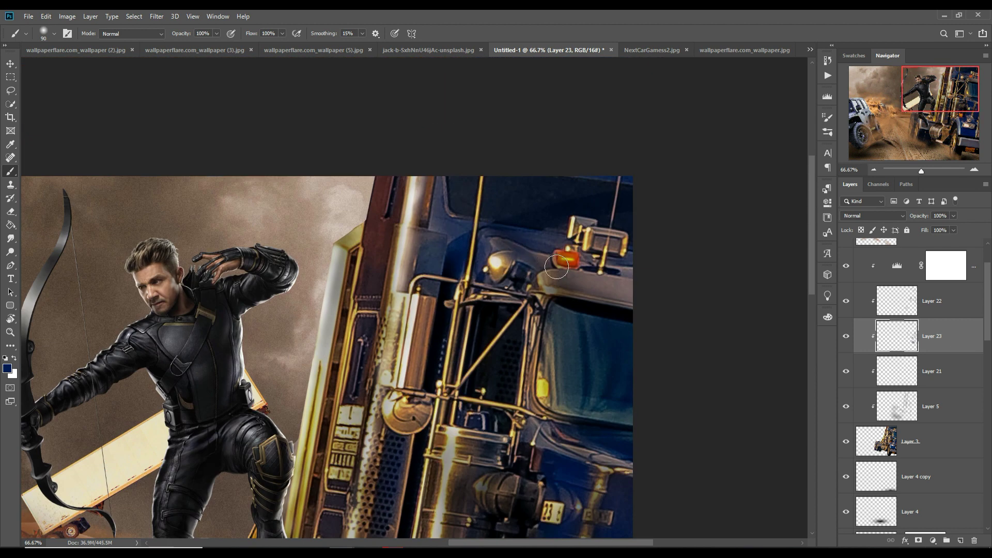
{"action": "key", "text": "ctrl+0"}
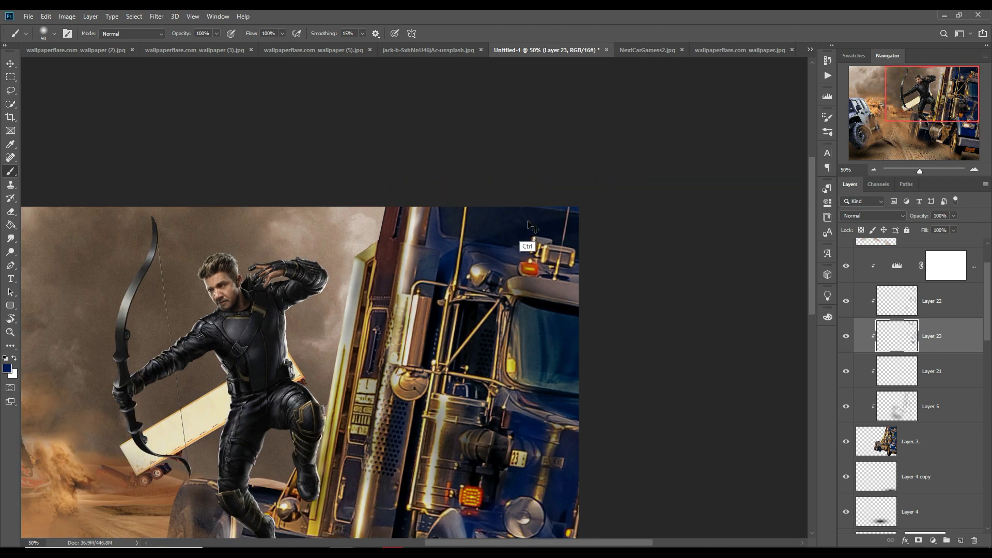
{"action": "scroll", "coordinate": [897, 384], "scroll_direction": "up", "scroll_amount": 2}
Step: Add a new Layer 24 above the archer's Layer 6 and clip it to that layer
{"action": "scroll", "coordinate": [897, 384], "scroll_direction": "up", "scroll_amount": 1}
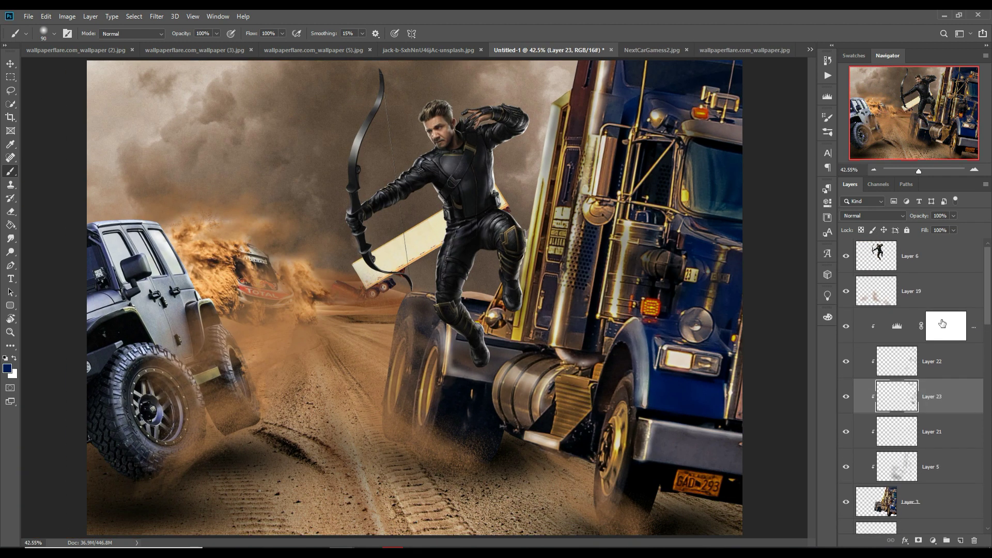
{"action": "left_click", "coordinate": [888, 259]}
{"action": "left_click", "coordinate": [933, 540]}
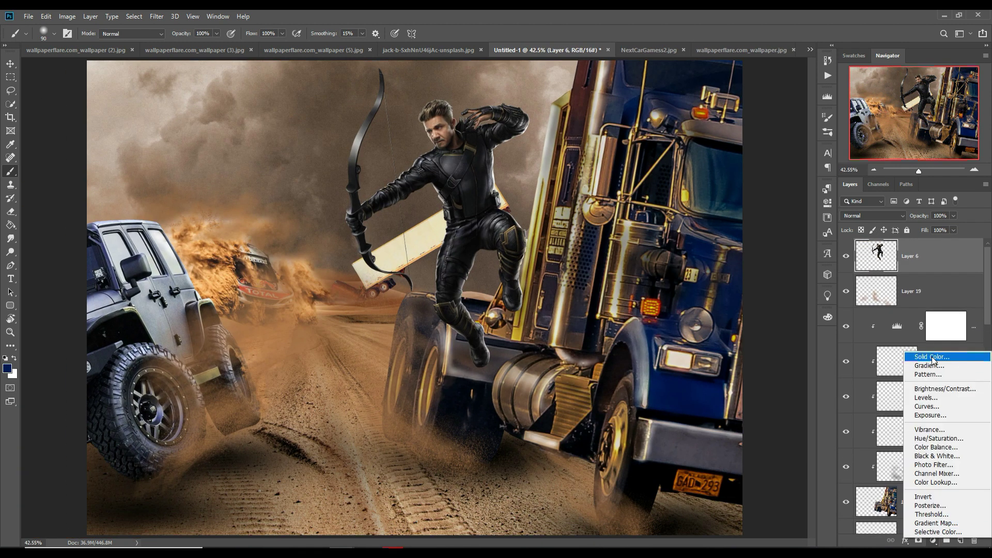
{"action": "left_click", "coordinate": [969, 466]}
{"action": "left_click", "coordinate": [960, 540]}
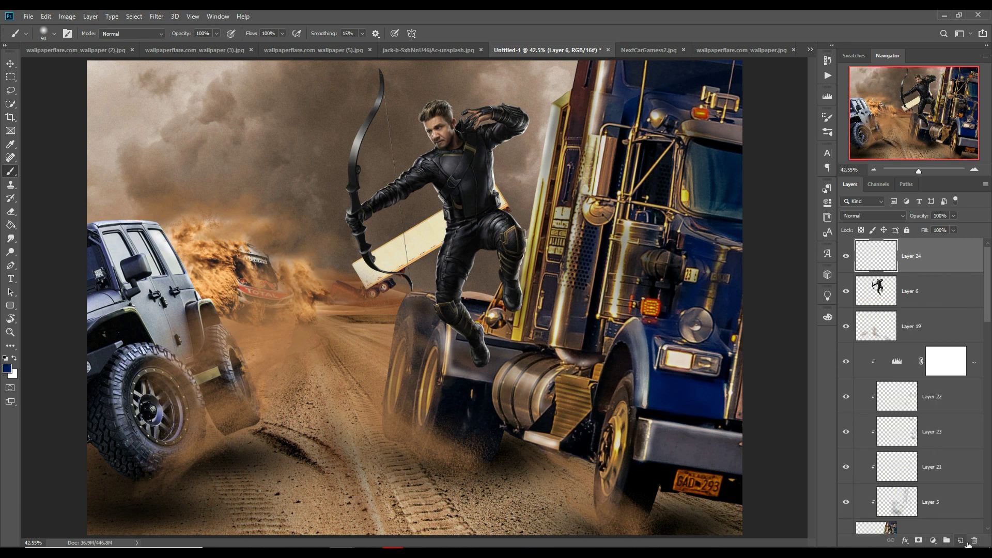
{"action": "right_click", "coordinate": [933, 251]}
{"action": "left_click", "coordinate": [853, 309]}
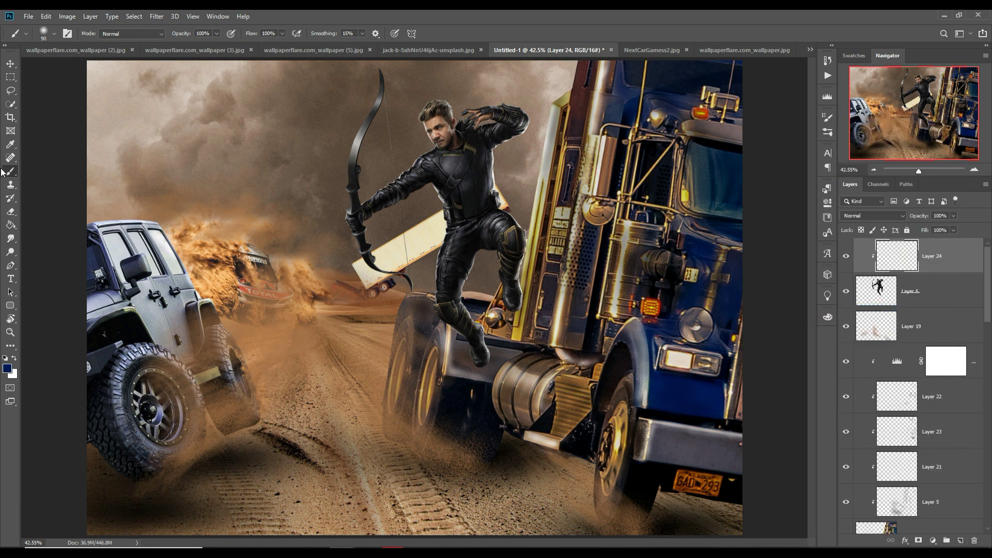
Step: Switch the paint colour to white and set Layer 24 to Color Dodge
{"action": "left_click", "coordinate": [15, 358]}
{"action": "scroll", "coordinate": [459, 217], "scroll_direction": "up", "scroll_amount": 2}
{"action": "scroll", "coordinate": [514, 224], "scroll_direction": "up", "scroll_amount": 1}
{"action": "scroll", "coordinate": [538, 301], "scroll_direction": "up", "scroll_amount": 2}
{"action": "key", "text": "bracketleft"}
{"action": "key", "text": "bracketleft"}
{"action": "key", "text": "bracketleft"}
{"action": "key", "text": "bracketleft"}
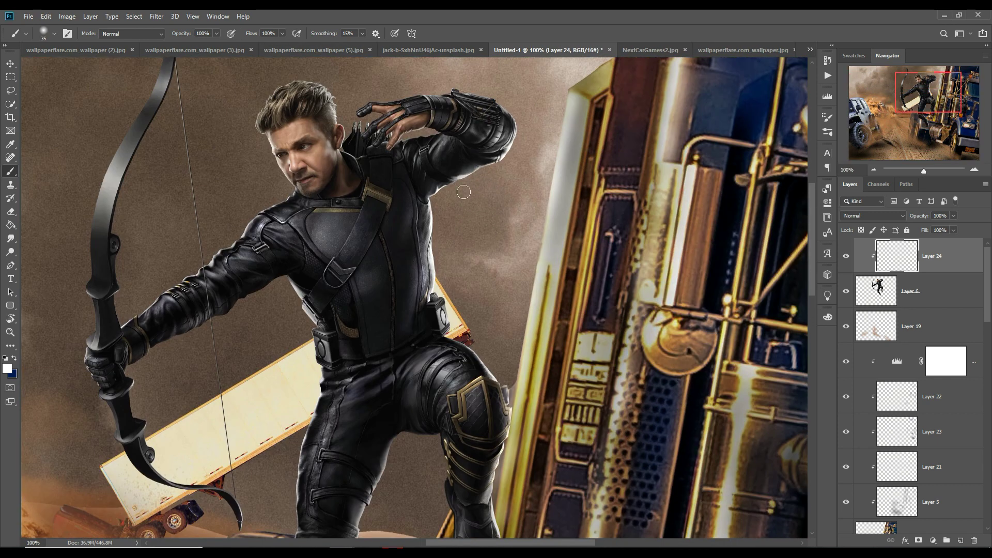
{"action": "left_click", "coordinate": [882, 216]}
{"action": "left_click", "coordinate": [868, 310]}
Step: Brush rim highlights on the archer's torso, wrist gauntlet, forearm, hip, thigh and shoulder
{"action": "mouse_move", "coordinate": [423, 268]}
{"action": "left_mouse_down"}
{"action": "mouse_move", "coordinate": [416, 178]}
{"action": "mouse_move", "coordinate": [403, 264]}
{"action": "left_mouse_up"}
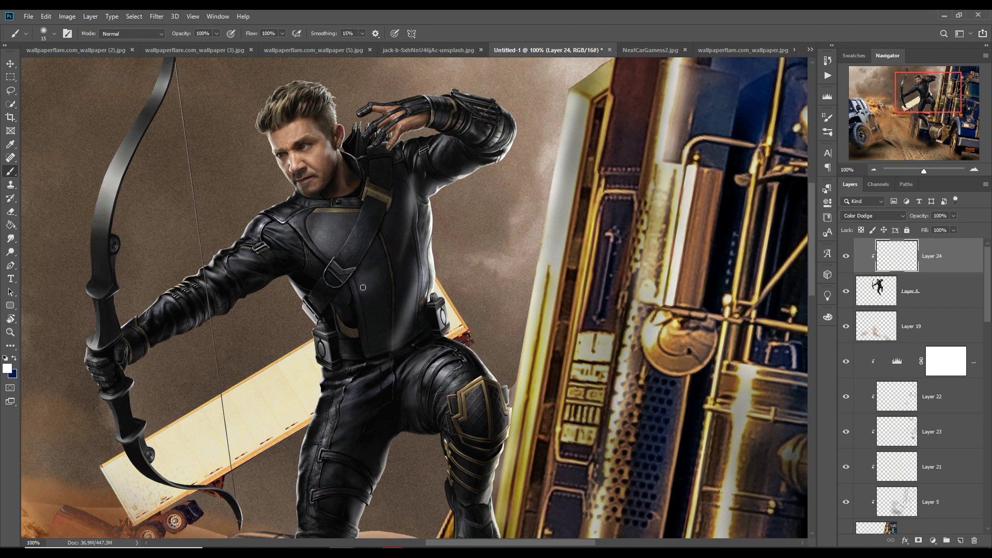
{"action": "key", "text": "bracketleft"}
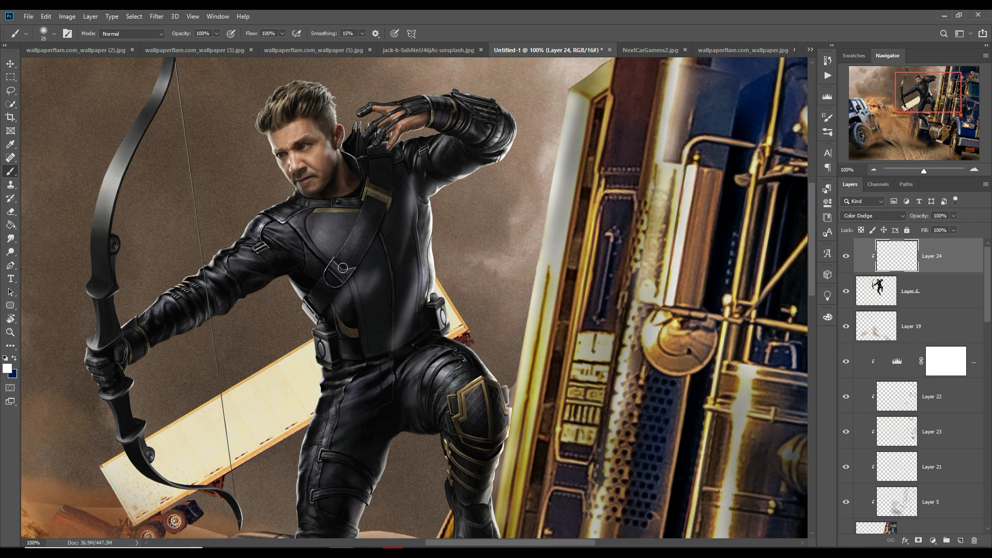
{"action": "key", "text": "bracketright"}
{"action": "left_click_drag", "start_coordinate": [478, 103], "coordinate": [480, 95]}
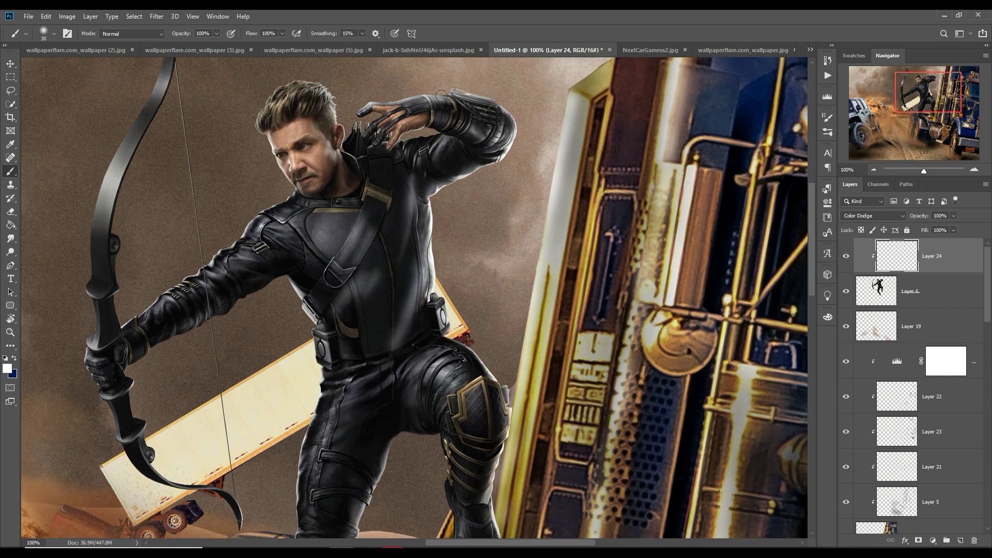
{"action": "key", "text": "bracketright"}
{"action": "left_click_drag", "start_coordinate": [520, 141], "coordinate": [496, 176]}
{"action": "mouse_move", "coordinate": [463, 345]}
{"action": "left_mouse_down"}
{"action": "mouse_move", "coordinate": [499, 372]}
{"action": "mouse_move", "coordinate": [489, 346]}
{"action": "left_mouse_up"}
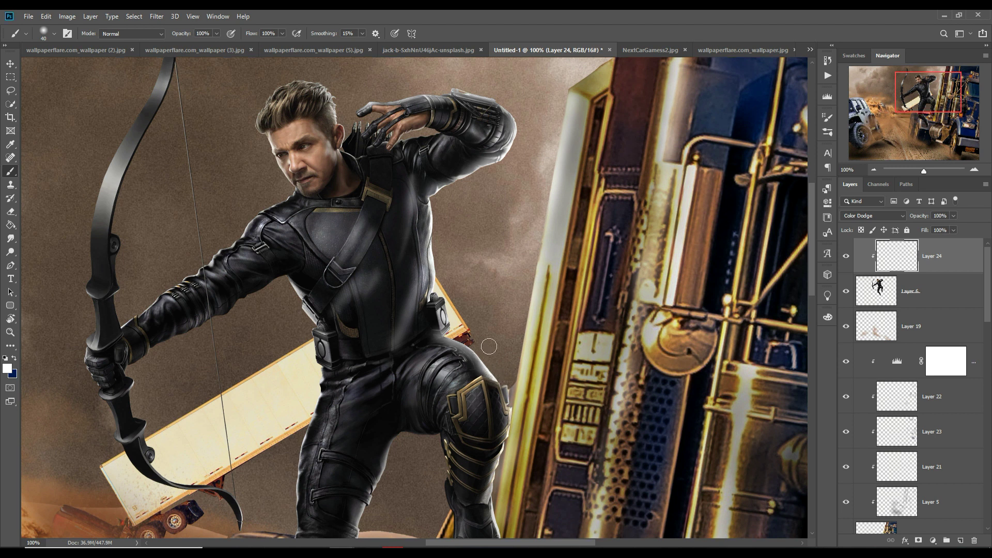
{"action": "key", "text": "bracketleft"}
{"action": "mouse_move", "coordinate": [430, 381]}
{"action": "left_mouse_down"}
{"action": "mouse_move", "coordinate": [448, 389]}
{"action": "mouse_move", "coordinate": [341, 404]}
{"action": "mouse_move", "coordinate": [356, 384]}
{"action": "left_mouse_up"}
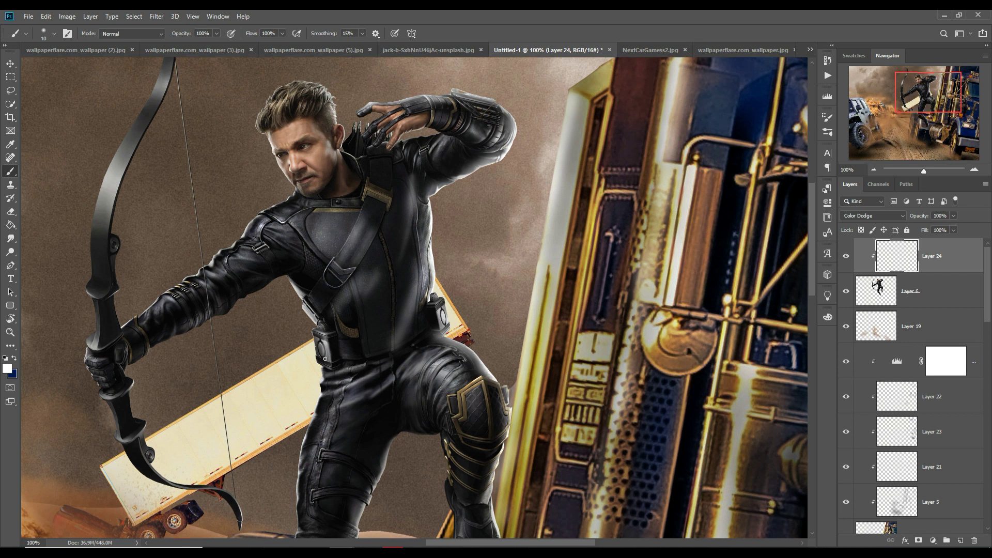
{"action": "left_click_drag", "start_coordinate": [296, 203], "coordinate": [141, 329]}
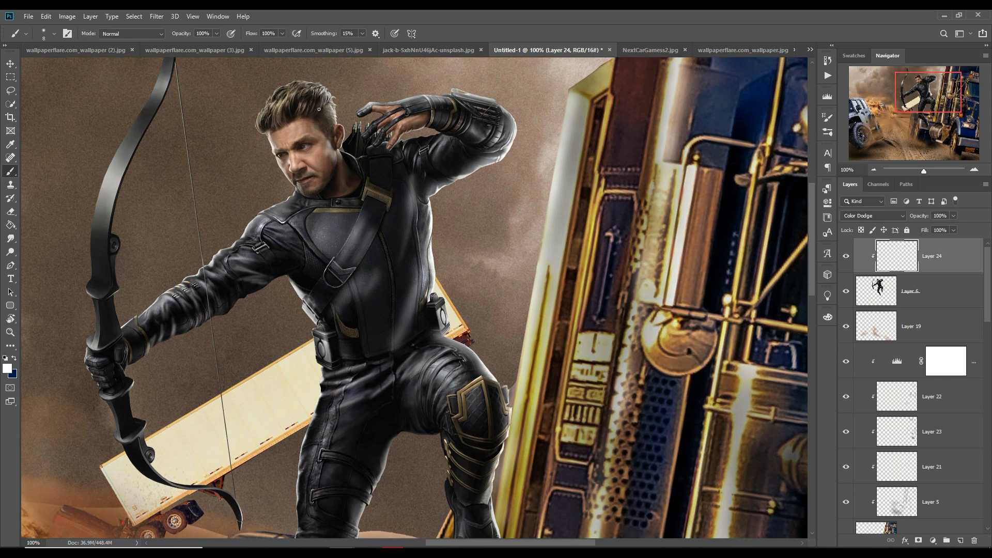
Step: Brush rim highlights down the archer's thigh, knee, lower leg and boot
{"action": "scroll", "coordinate": [357, 248], "scroll_direction": "down", "scroll_amount": 5}
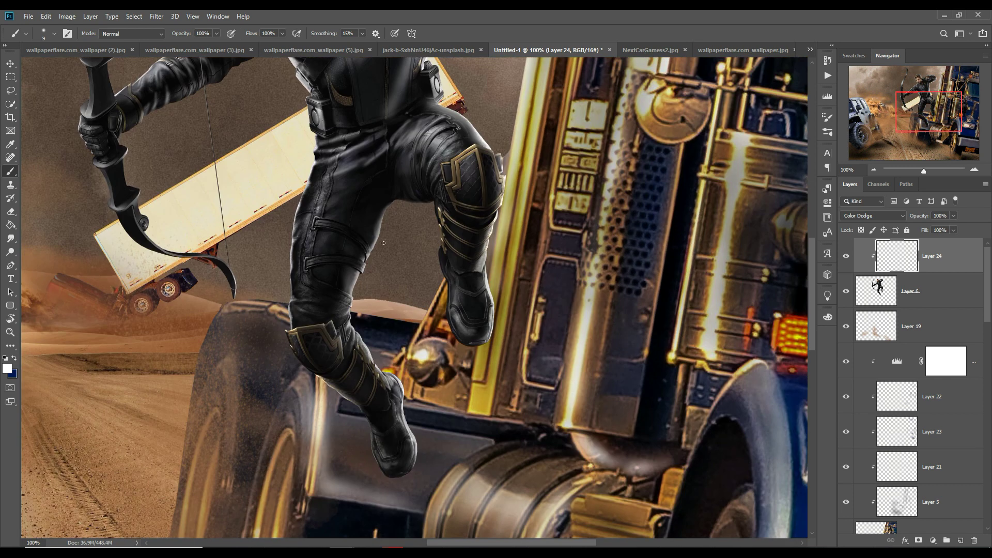
{"action": "mouse_move", "coordinate": [394, 254]}
{"action": "left_mouse_down"}
{"action": "mouse_move", "coordinate": [451, 258]}
{"action": "mouse_move", "coordinate": [483, 232]}
{"action": "left_mouse_up"}
{"action": "key", "text": "ctrl+z"}
{"action": "mouse_move", "coordinate": [520, 273]}
{"action": "left_mouse_down"}
{"action": "mouse_move", "coordinate": [500, 279]}
{"action": "mouse_move", "coordinate": [488, 369]}
{"action": "mouse_move", "coordinate": [416, 367]}
{"action": "mouse_move", "coordinate": [431, 399]}
{"action": "left_mouse_up"}
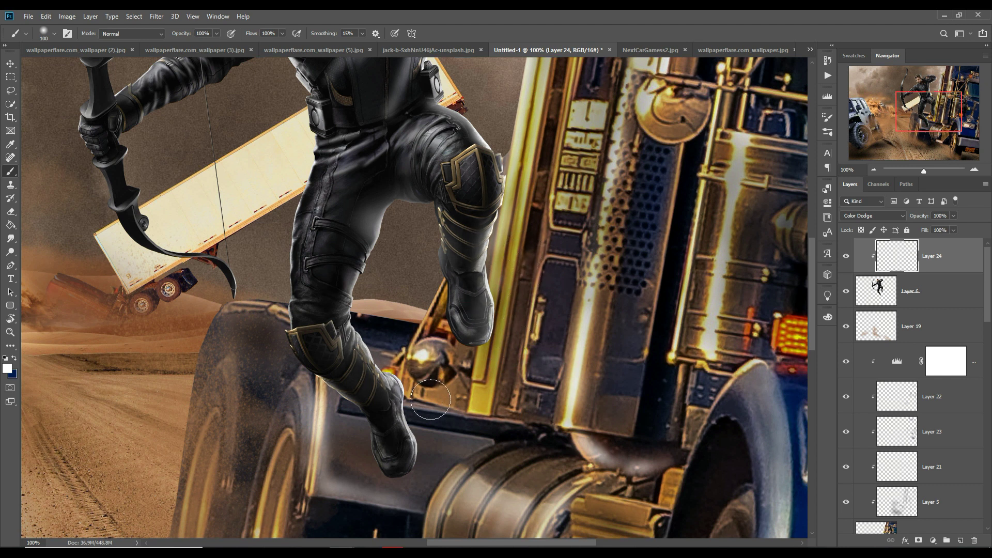
{"action": "left_click_drag", "start_coordinate": [341, 397], "coordinate": [378, 495]}
{"action": "mouse_move", "coordinate": [289, 299]}
{"action": "left_mouse_down"}
{"action": "mouse_move", "coordinate": [288, 350]}
{"action": "mouse_move", "coordinate": [311, 223]}
{"action": "left_mouse_up"}
{"action": "left_click_drag", "start_coordinate": [303, 220], "coordinate": [312, 142]}
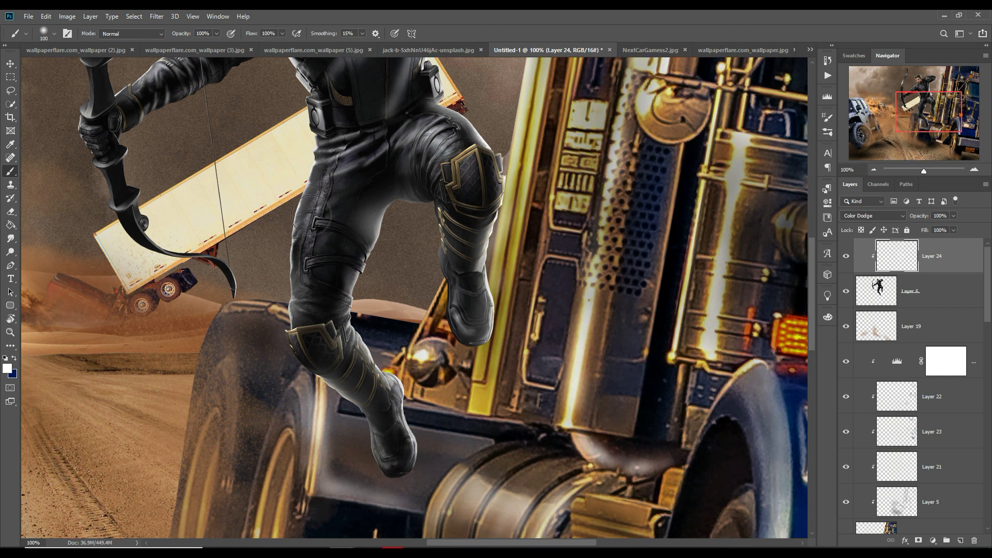
{"action": "left_click", "coordinate": [9, 66]}
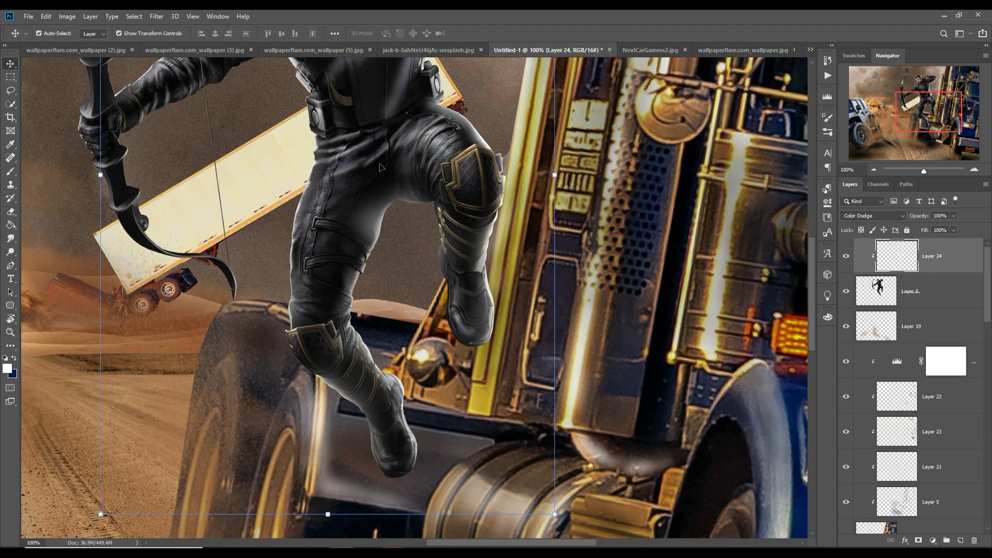
Step: Add Layer 25 above Hue/Saturation 2 and dab one white glow with a 1500 brush
{"action": "key", "text": "ctrl+minus"}
{"action": "key", "text": "ctrl+minus"}
{"action": "key", "text": "ctrl+minus"}
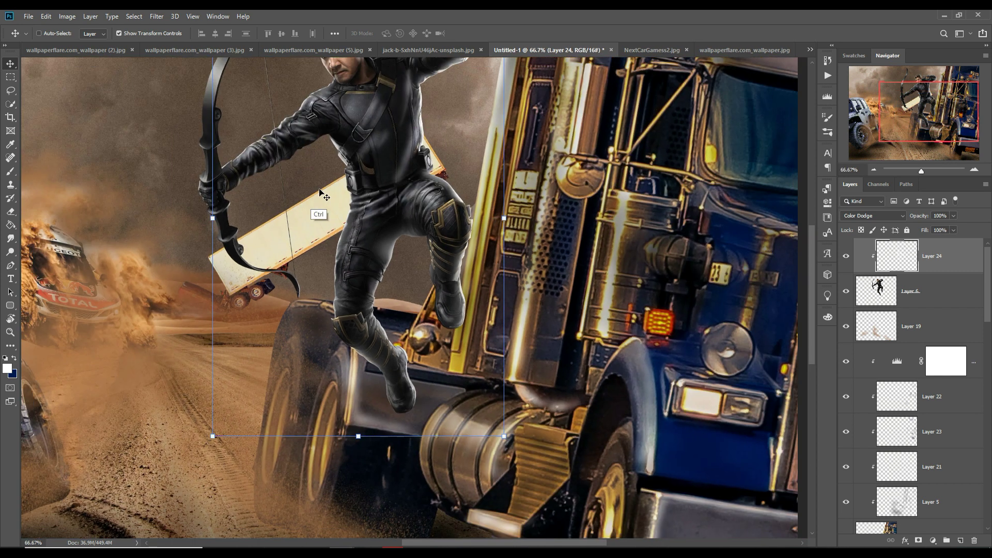
{"action": "scroll", "coordinate": [972, 424], "scroll_direction": "down", "scroll_amount": 5}
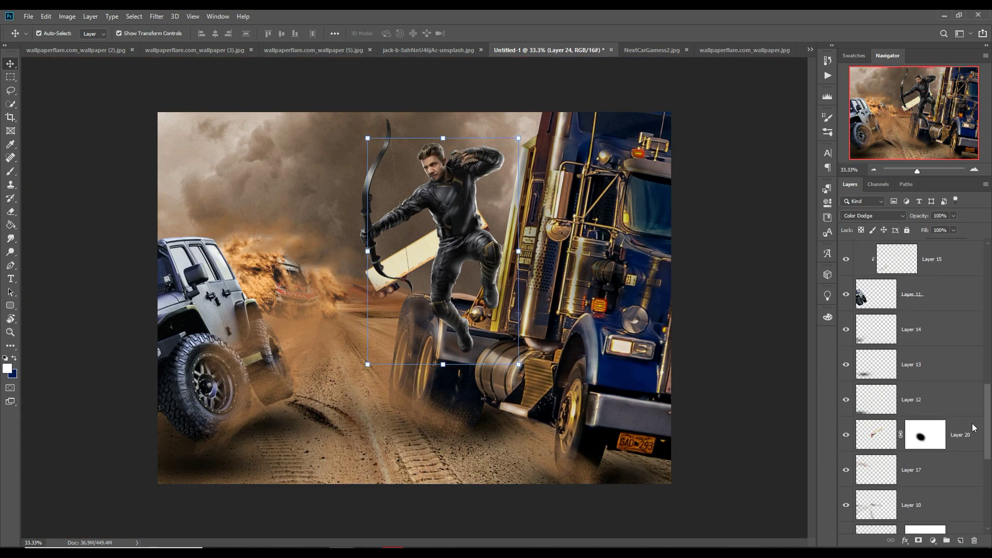
{"action": "scroll", "coordinate": [954, 465], "scroll_direction": "down", "scroll_amount": 5}
{"action": "left_click", "coordinate": [974, 440]}
{"action": "left_click", "coordinate": [961, 541]}
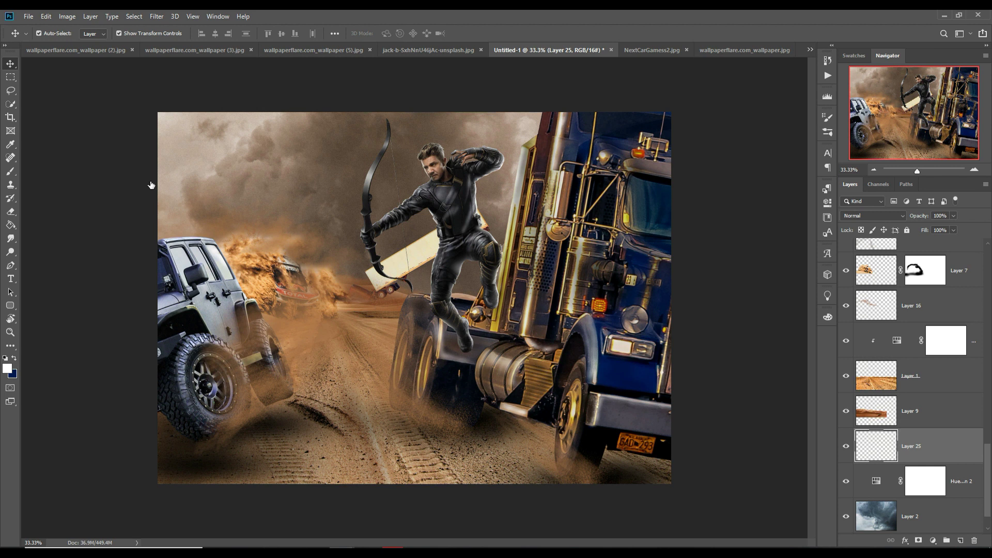
{"action": "key", "text": "b"}
{"action": "key", "text": "bracketright"}
{"action": "key", "text": "bracketright"}
{"action": "key", "text": "bracketright"}
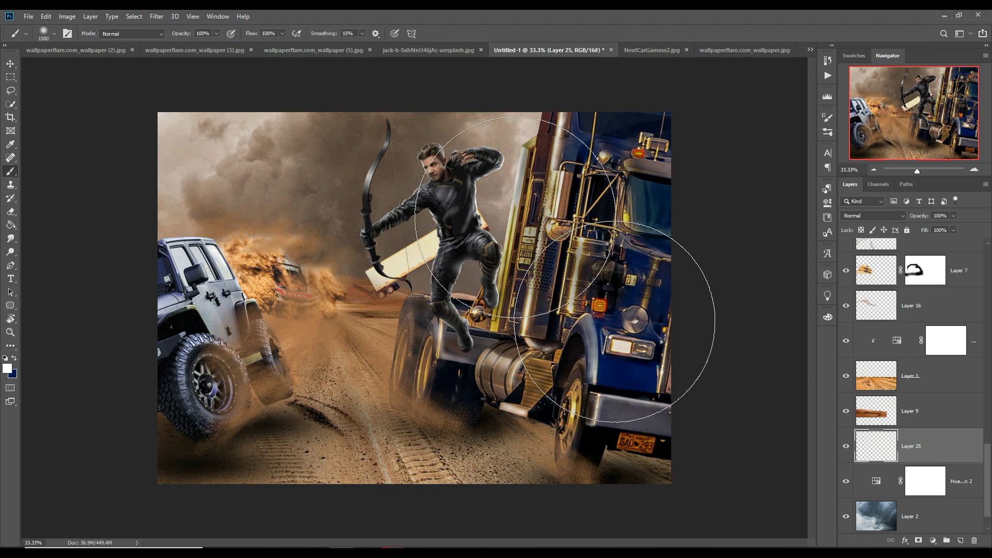
{"action": "left_click", "coordinate": [434, 170]}
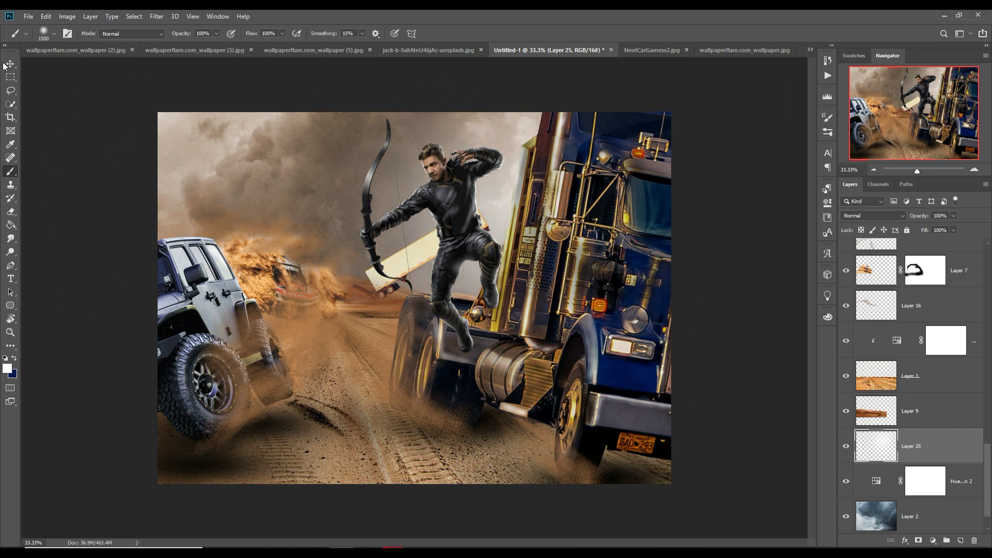
Step: Move Layer 25 down beneath the truck layer with Ctrl+[
{"action": "key", "text": "v"}
{"action": "scroll", "coordinate": [920, 362], "scroll_direction": "up", "scroll_amount": 5}
{"action": "key", "text": "ctrl+bracketleft"}
{"action": "key", "text": "ctrl+bracketleft"}
{"action": "key", "text": "ctrl+bracketleft"}
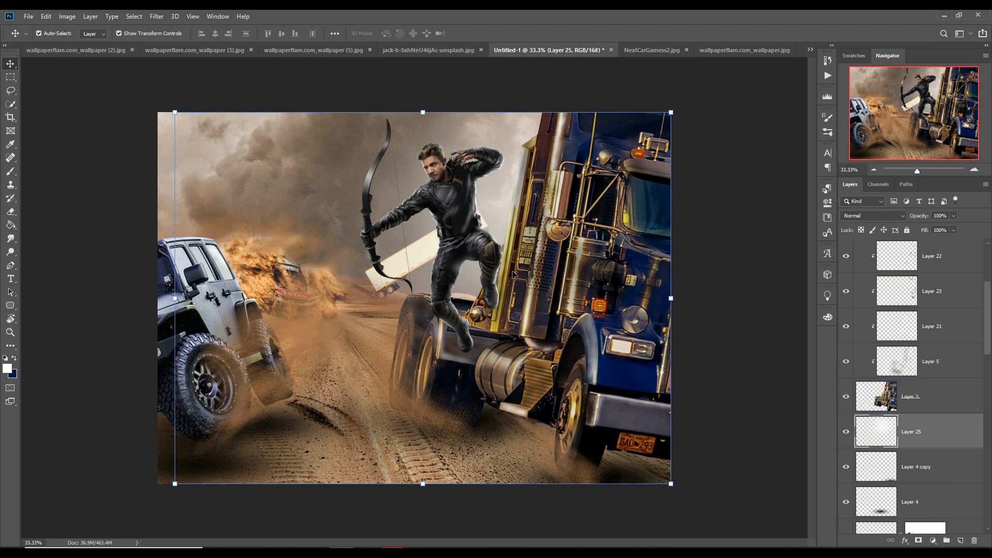
{"action": "scroll", "coordinate": [907, 363], "scroll_direction": "up", "scroll_amount": 5}
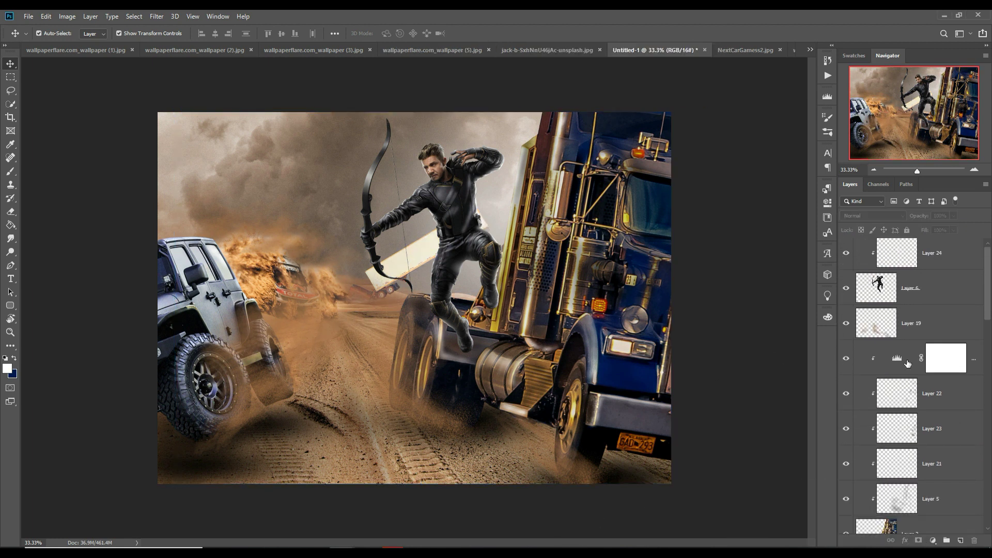
Step: Apply a Motion Blur to the truck layer at angle -8 and distance about 23
{"action": "scroll", "coordinate": [908, 363], "scroll_direction": "down", "scroll_amount": 5}
{"action": "left_click", "coordinate": [920, 325]}
{"action": "left_click", "coordinate": [156, 16]}
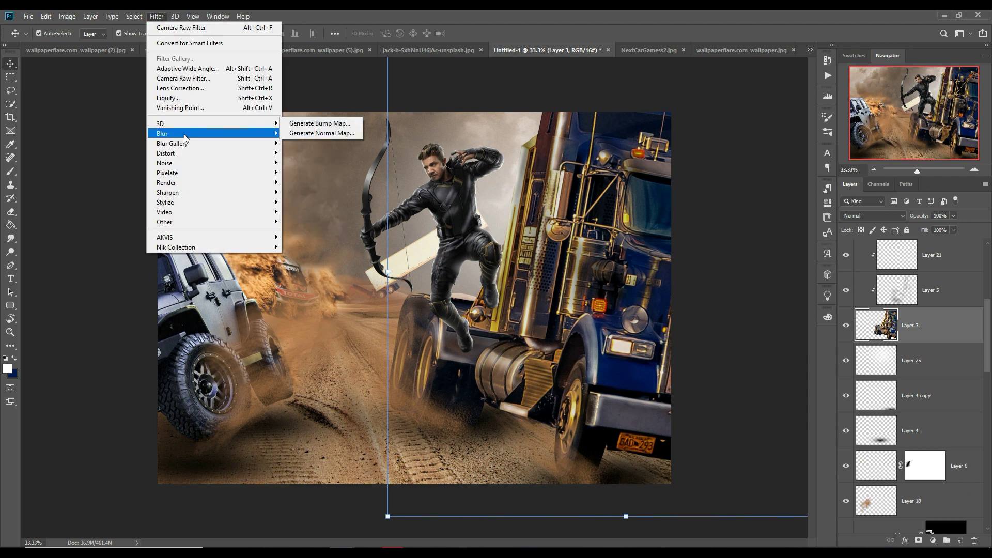
{"action": "mouse_move", "coordinate": [186, 133]}
{"action": "left_click", "coordinate": [310, 192]}
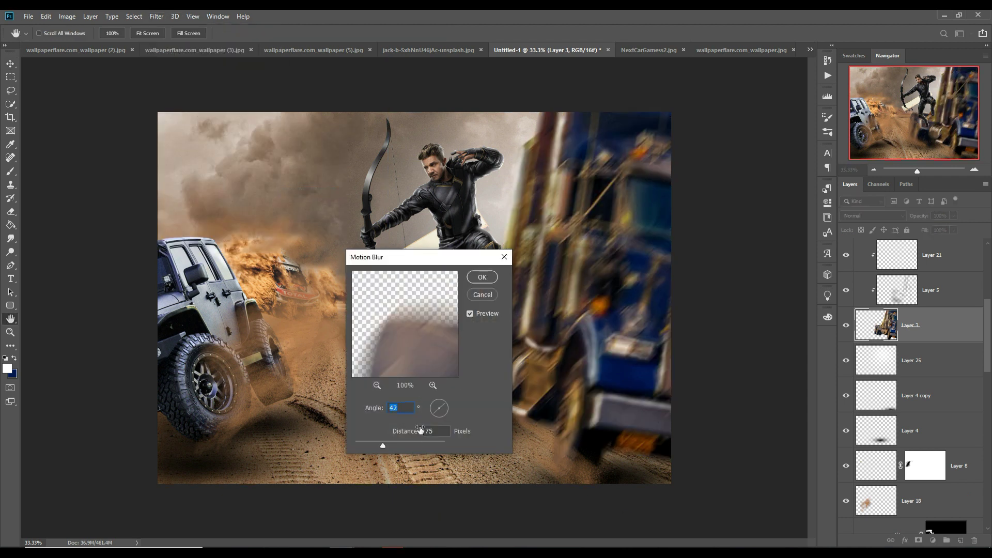
{"action": "left_click", "coordinate": [454, 411]}
{"action": "left_click_drag", "start_coordinate": [383, 444], "coordinate": [365, 444]}
{"action": "left_click", "coordinate": [483, 278]}
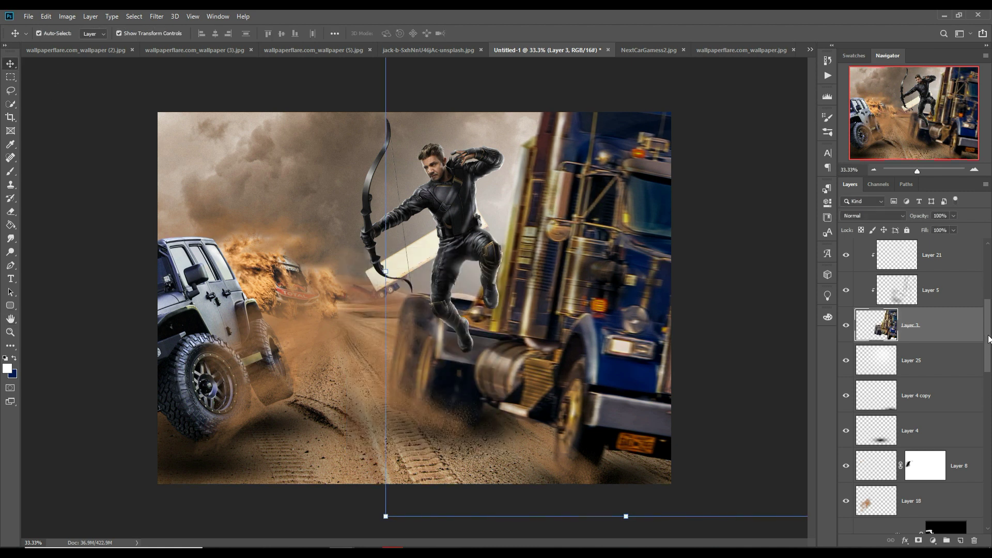
{"action": "left_click_drag", "start_coordinate": [988, 339], "coordinate": [989, 408]}
Step: Give the jeep layer a Motion Blur instead of a cancelled Gaussian Blur
{"action": "left_click", "coordinate": [912, 353]}
{"action": "left_click", "coordinate": [157, 17]}
{"action": "left_click", "coordinate": [304, 175]}
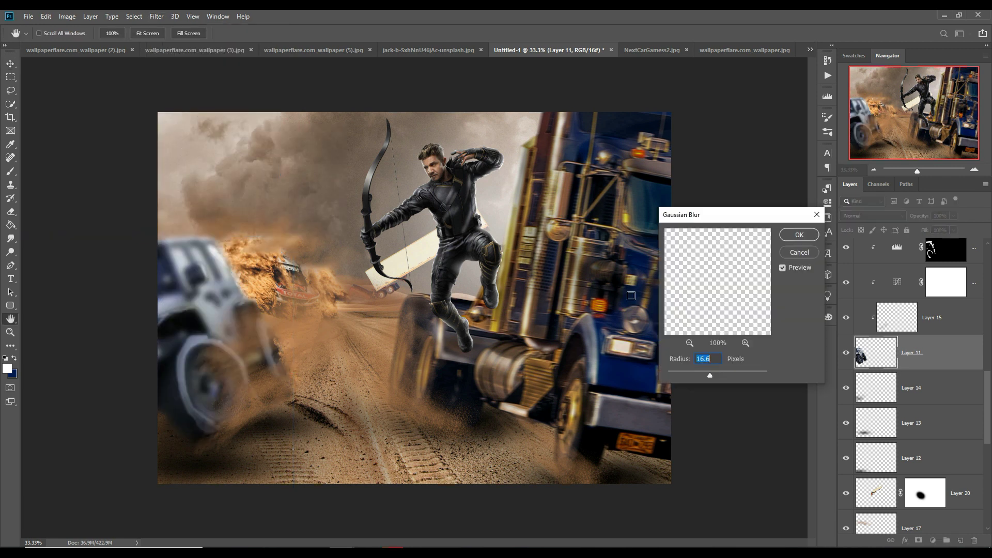
{"action": "left_click", "coordinate": [799, 253]}
{"action": "left_click", "coordinate": [156, 17]}
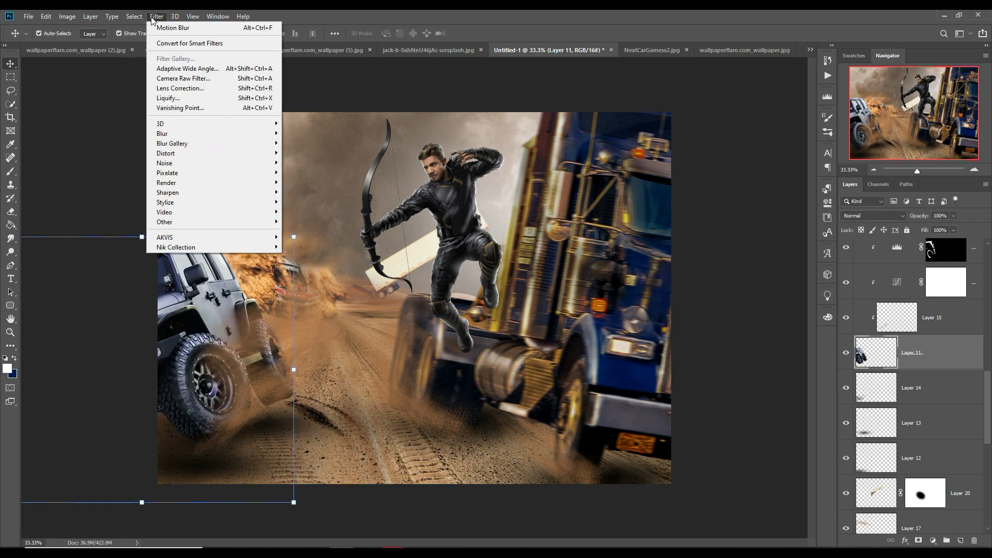
{"action": "left_click", "coordinate": [310, 196]}
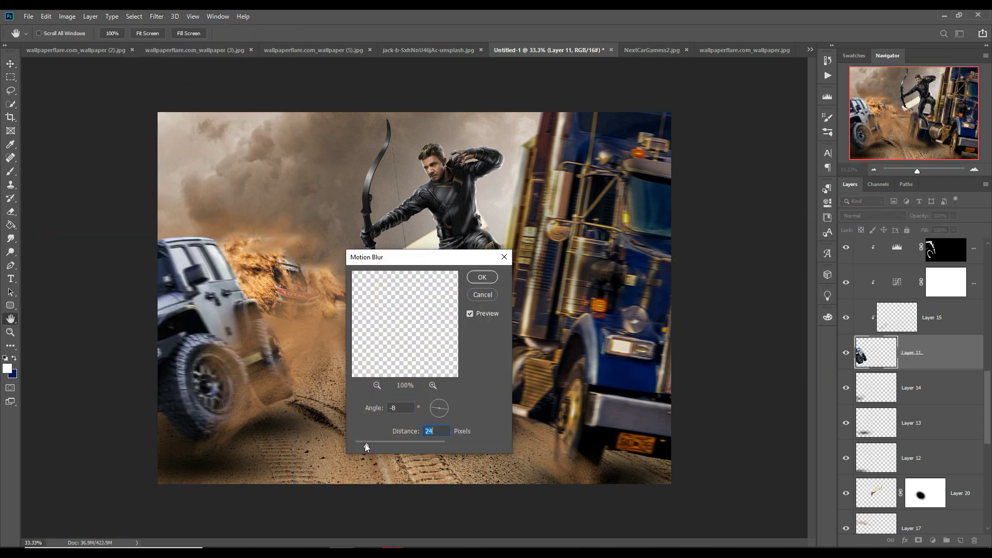
{"action": "left_click", "coordinate": [482, 278]}
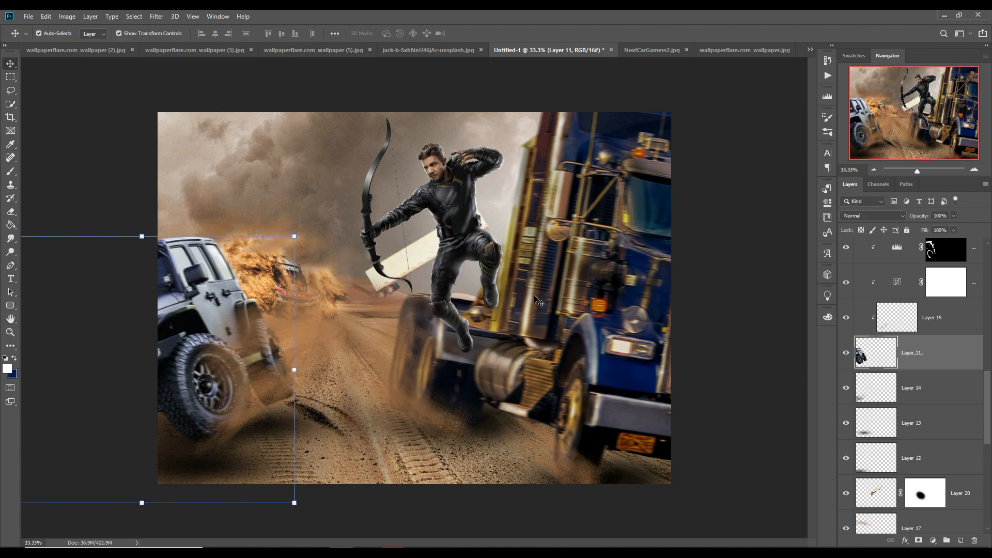
{"action": "scroll", "coordinate": [919, 335], "scroll_direction": "up", "scroll_amount": 3}
{"action": "scroll", "coordinate": [919, 336], "scroll_direction": "up", "scroll_amount": 3}
{"action": "scroll", "coordinate": [920, 336], "scroll_direction": "up", "scroll_amount": 3}
{"action": "left_click", "coordinate": [939, 257]}
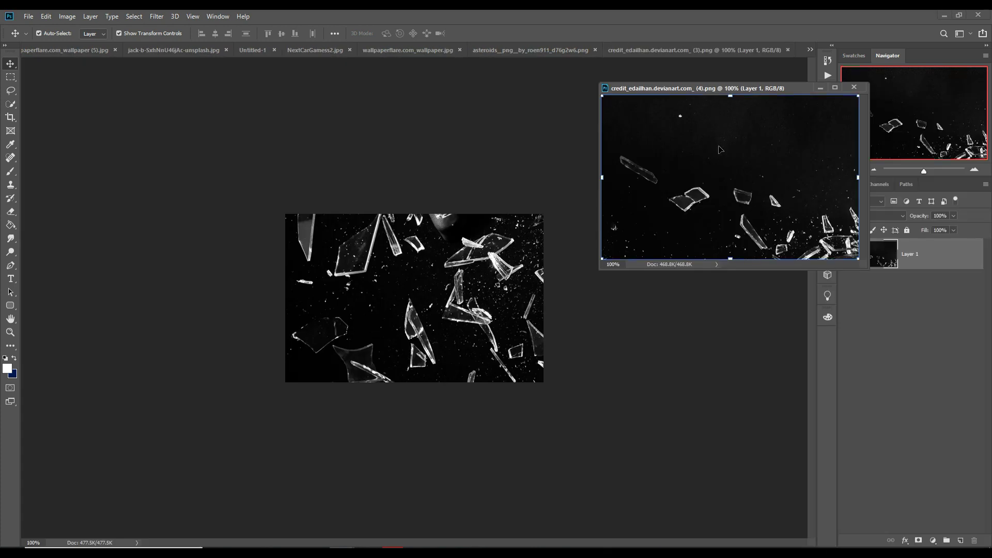
Step: Bring the glass shards image into the composite, placed above Layer 24
{"action": "left_click", "coordinate": [250, 50]}
{"action": "left_click", "coordinate": [723, 88]}
{"action": "left_click_drag", "start_coordinate": [724, 181], "coordinate": [516, 180]}
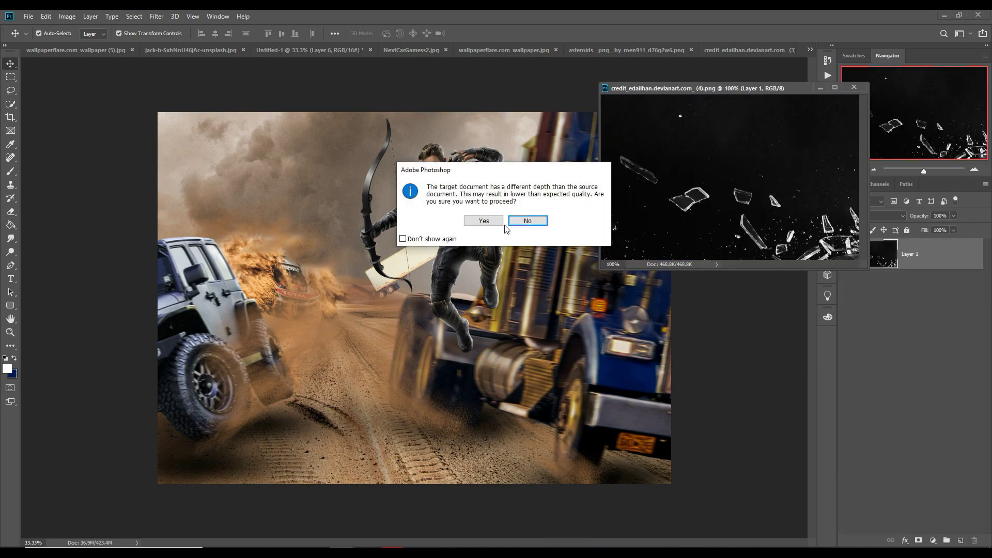
{"action": "left_click", "coordinate": [482, 221]}
{"action": "left_click", "coordinate": [820, 88]}
{"action": "left_click_drag", "start_coordinate": [897, 291], "coordinate": [897, 243]}
Step: Enlarge the shards, rotate them about -29° and position them over the archer
{"action": "mouse_move", "coordinate": [589, 204]}
{"action": "left_mouse_down"}
{"action": "mouse_move", "coordinate": [727, 301]}
{"action": "mouse_move", "coordinate": [747, 304]}
{"action": "left_mouse_up"}
{"action": "left_click_drag", "start_coordinate": [739, 150], "coordinate": [687, 91]}
{"action": "left_click_drag", "start_coordinate": [594, 217], "coordinate": [491, 204]}
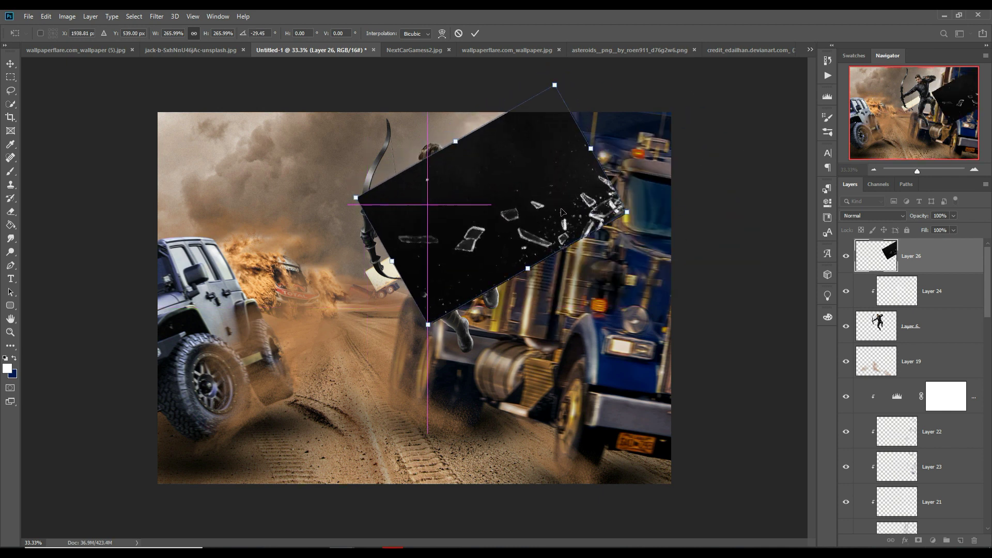
{"action": "left_click", "coordinate": [474, 33]}
Step: Blend the shards in Lighter Color over the truck's cab and add a layer mask
{"action": "left_click", "coordinate": [873, 216]}
{"action": "left_click", "coordinate": [868, 300]}
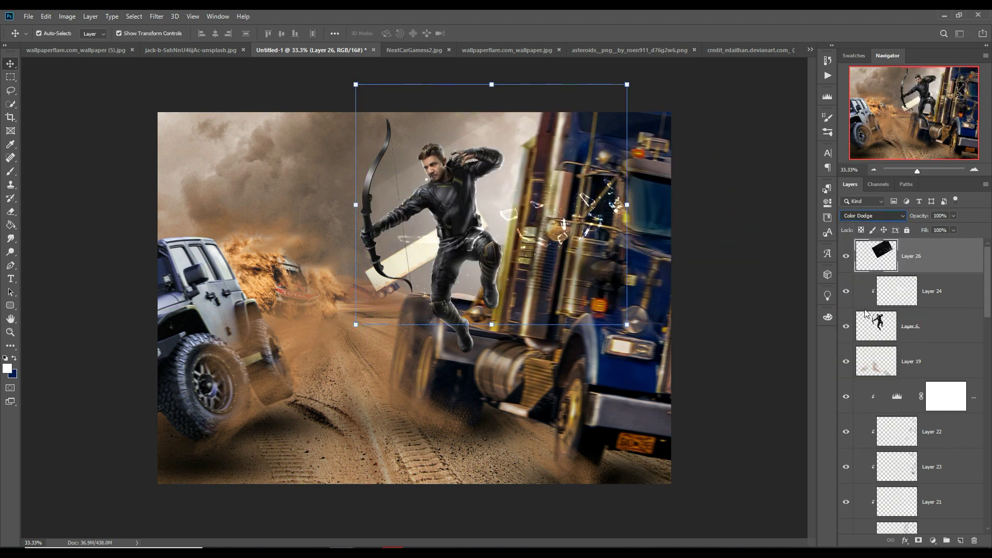
{"action": "left_click_drag", "start_coordinate": [624, 91], "coordinate": [628, 111]}
{"action": "key", "text": "Return"}
{"action": "left_click", "coordinate": [873, 215]}
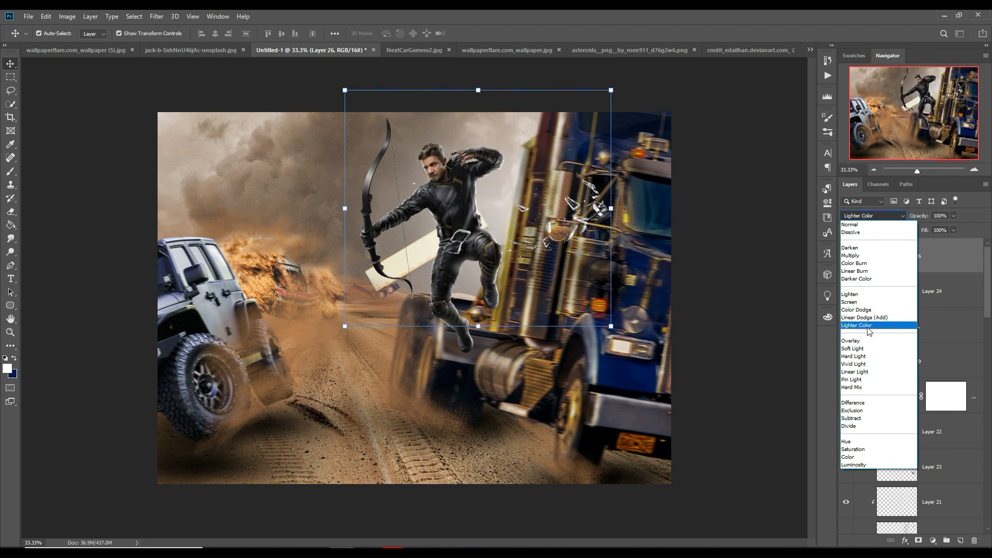
{"action": "left_click", "coordinate": [869, 325]}
{"action": "left_click", "coordinate": [918, 541]}
{"action": "key", "text": "b"}
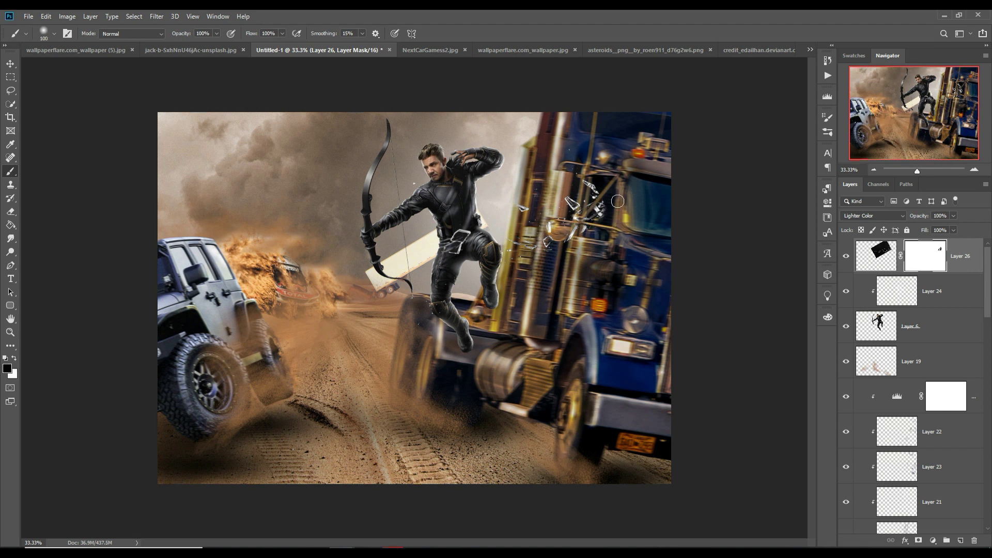
Step: Duplicate the shard layer and shrink the copy to 64%
{"action": "key", "text": "ctrl+t"}
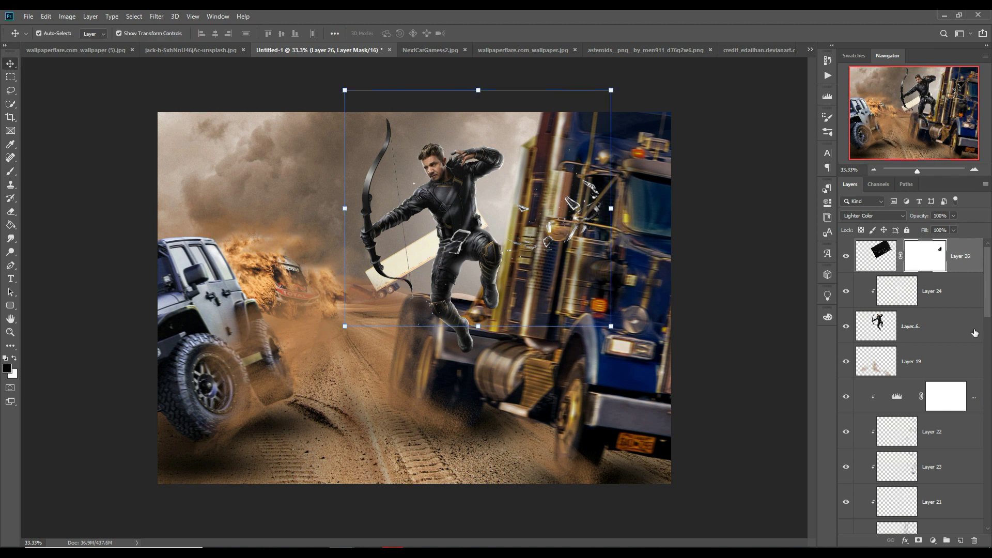
{"action": "right_click", "coordinate": [975, 268]}
{"action": "left_click", "coordinate": [879, 179]}
{"action": "key", "text": "Return"}
{"action": "mouse_move", "coordinate": [609, 90]}
{"action": "left_mouse_down"}
{"action": "mouse_move", "coordinate": [526, 189]}
{"action": "mouse_move", "coordinate": [522, 316]}
{"action": "mouse_move", "coordinate": [602, 208]}
{"action": "left_mouse_up"}
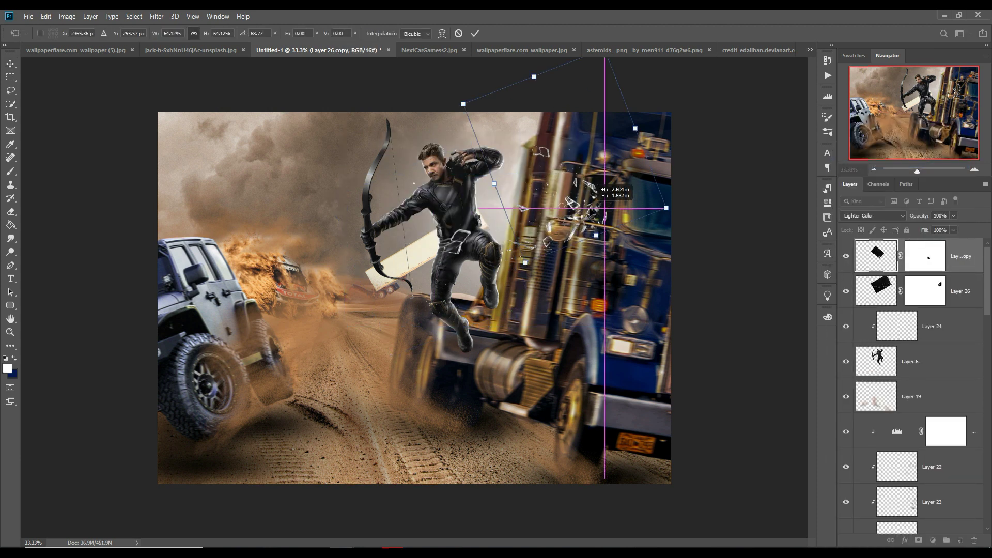
Step: Bring the second glass image into the composite as Layer 27
{"action": "left_click", "coordinate": [474, 33]}
{"action": "left_click", "coordinate": [758, 50]}
{"action": "left_click_drag", "start_coordinate": [759, 49], "coordinate": [724, 94]}
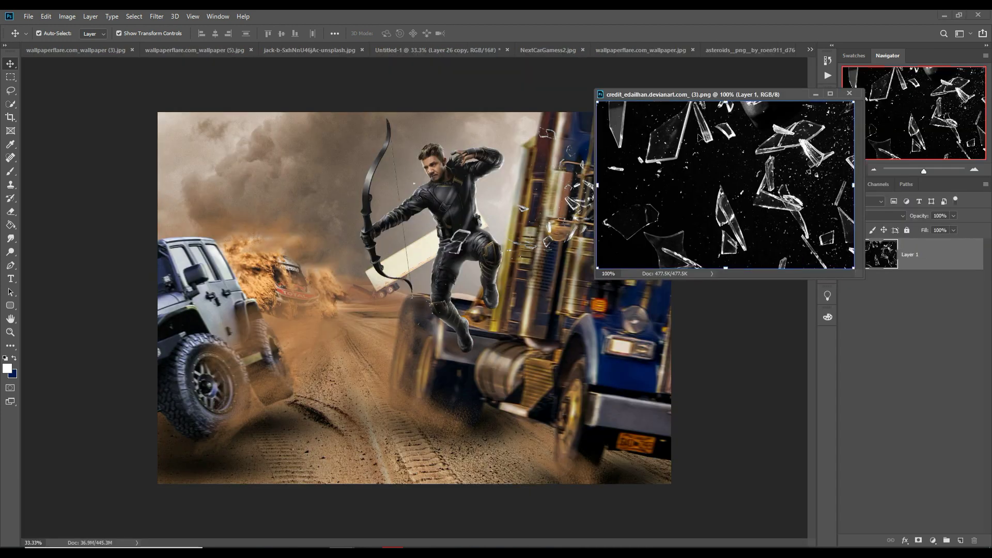
{"action": "left_click_drag", "start_coordinate": [723, 181], "coordinate": [475, 227]}
{"action": "left_click", "coordinate": [850, 94]}
Step: Move the glass above the jeep and blend it in Color Dodge
{"action": "left_click", "coordinate": [873, 216]}
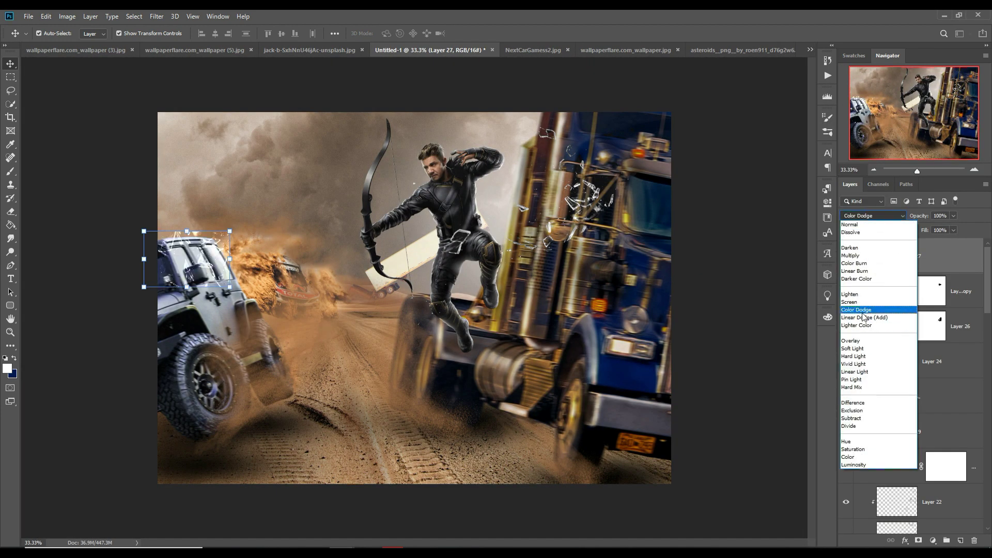
{"action": "left_click", "coordinate": [858, 325]}
{"action": "key", "text": "ctrl+t"}
{"action": "left_click_drag", "start_coordinate": [233, 230], "coordinate": [175, 252]}
{"action": "left_click", "coordinate": [872, 215]}
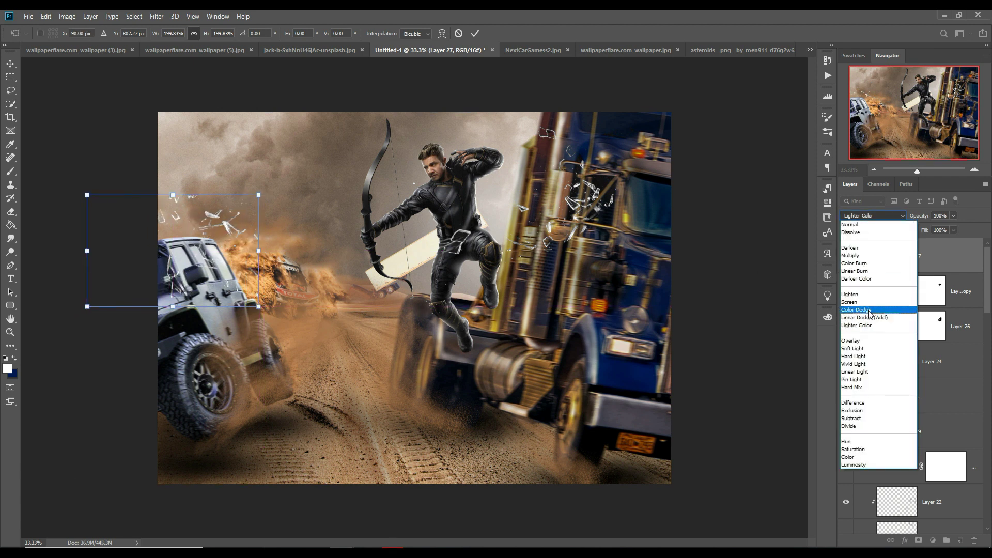
{"action": "left_click", "coordinate": [857, 311]}
{"action": "left_click", "coordinate": [903, 216]}
{"action": "left_click", "coordinate": [872, 315]}
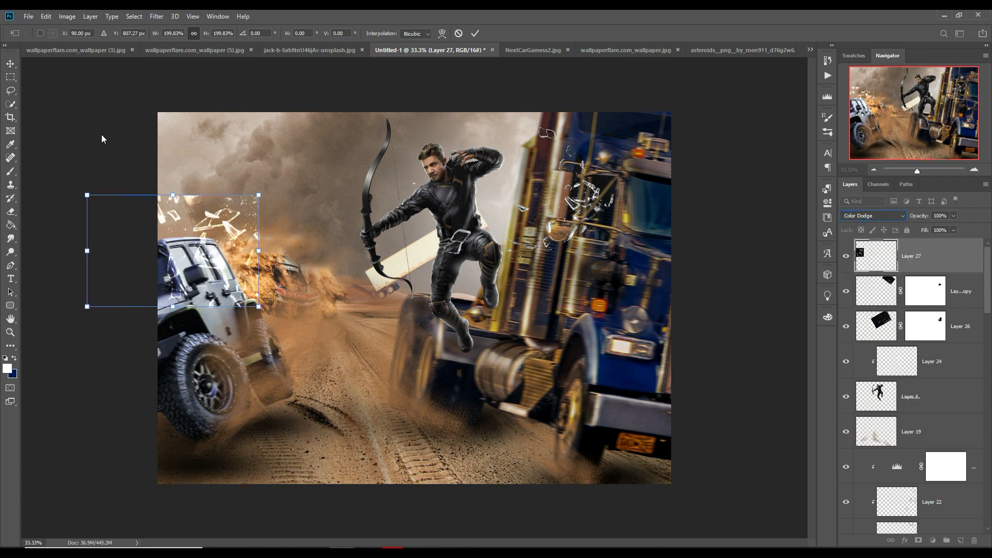
{"action": "key", "text": "Return"}
Step: Mask out shards around the rally car and jeep front, then scale the glass to 81%
{"action": "left_click", "coordinate": [918, 540]}
{"action": "key", "text": "b"}
{"action": "left_click_drag", "start_coordinate": [171, 204], "coordinate": [237, 199]}
{"action": "mouse_move", "coordinate": [297, 249]}
{"action": "left_mouse_down"}
{"action": "mouse_move", "coordinate": [232, 294]}
{"action": "mouse_move", "coordinate": [175, 310]}
{"action": "left_mouse_up"}
{"action": "key", "text": "ctrl+t"}
{"action": "left_click_drag", "start_coordinate": [196, 258], "coordinate": [203, 260]}
{"action": "key", "text": "Return"}
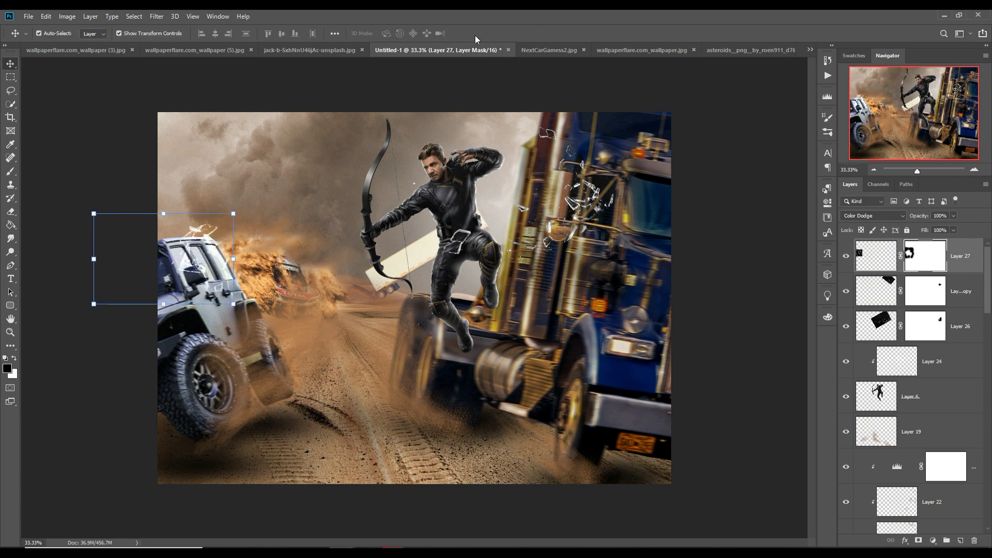
Step: Add a Curves adjustment clipped to Layer 20, lowered to darken it
{"action": "left_click", "coordinate": [952, 338]}
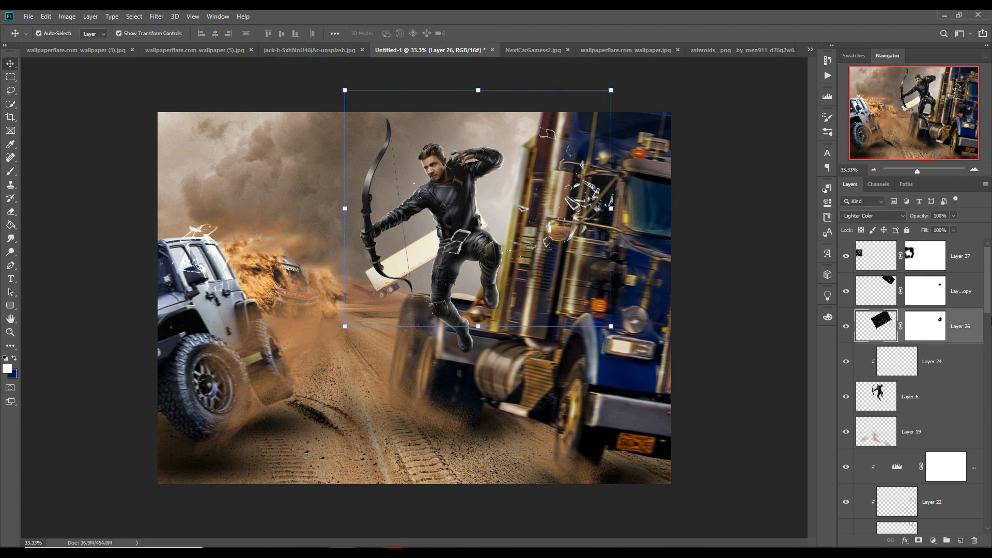
{"action": "scroll", "coordinate": [953, 346], "scroll_direction": "down", "scroll_amount": 3}
{"action": "scroll", "coordinate": [954, 351], "scroll_direction": "down", "scroll_amount": 3}
{"action": "scroll", "coordinate": [955, 356], "scroll_direction": "down", "scroll_amount": 3}
{"action": "scroll", "coordinate": [955, 357], "scroll_direction": "down", "scroll_amount": 3}
{"action": "scroll", "coordinate": [955, 357], "scroll_direction": "up", "scroll_amount": 2}
{"action": "scroll", "coordinate": [957, 355], "scroll_direction": "up", "scroll_amount": 2}
{"action": "left_click", "coordinate": [956, 364]}
{"action": "left_click", "coordinate": [933, 540]}
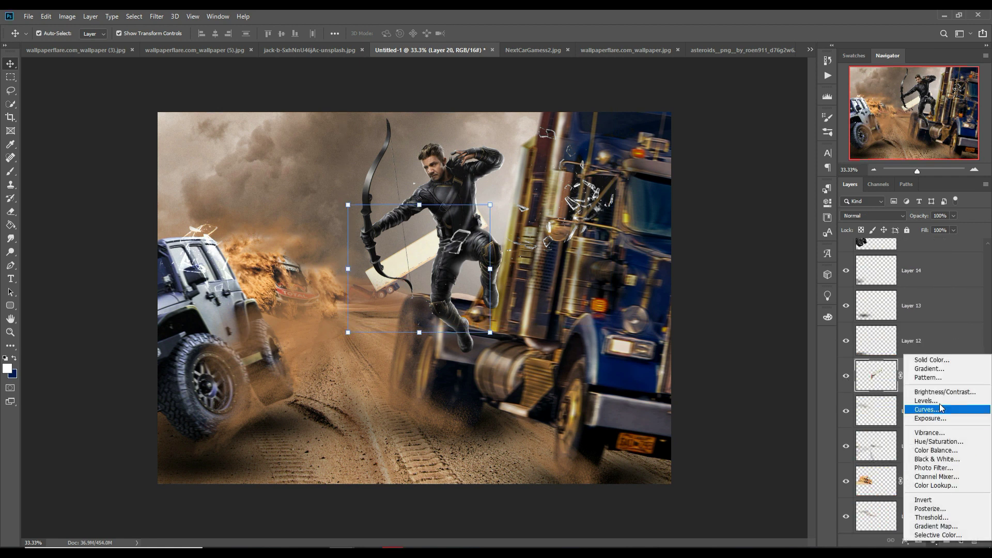
{"action": "left_click", "coordinate": [923, 405]}
{"action": "left_click", "coordinate": [740, 414]}
{"action": "mouse_move", "coordinate": [742, 301]}
{"action": "left_mouse_down"}
{"action": "mouse_move", "coordinate": [754, 326]}
{"action": "mouse_move", "coordinate": [790, 280]}
{"action": "left_mouse_up"}
{"action": "left_click", "coordinate": [798, 185]}
Step: Reselect the glass layer Layer 27
{"action": "scroll", "coordinate": [919, 361], "scroll_direction": "up", "scroll_amount": 5}
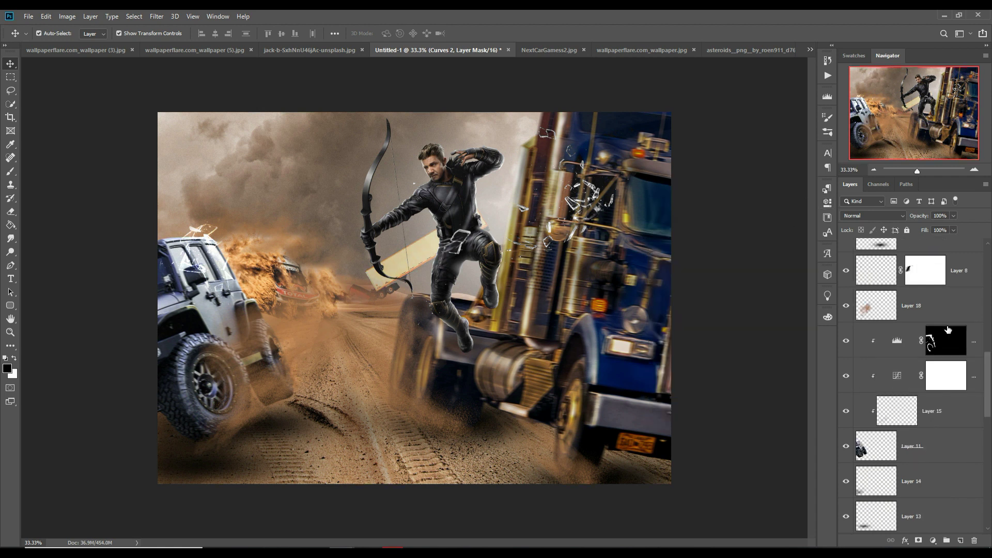
{"action": "scroll", "coordinate": [920, 361], "scroll_direction": "up", "scroll_amount": 5}
{"action": "left_click", "coordinate": [971, 259]}
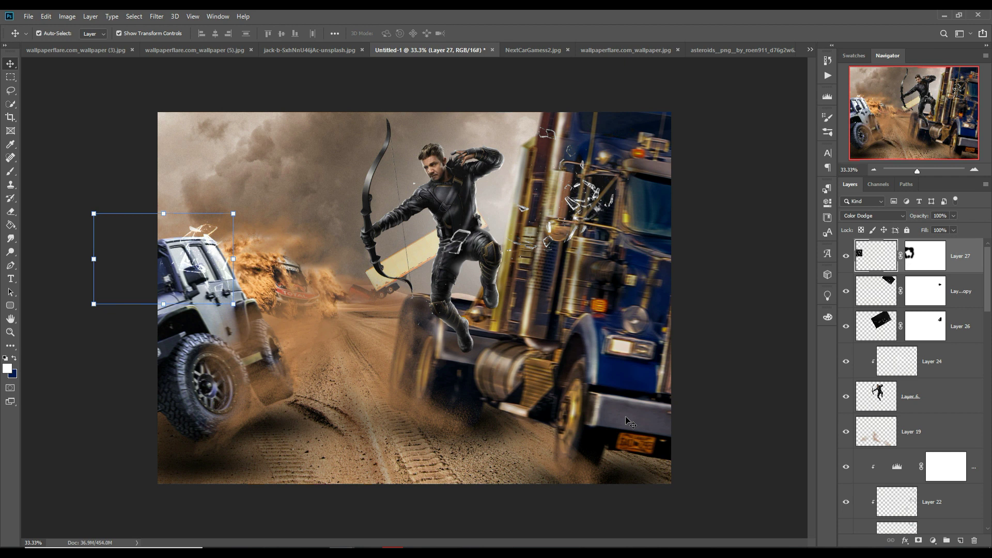
Step: Bring the asteroids image in as Layer 28, scaled to about 16% at lower centre
{"action": "left_click", "coordinate": [728, 50]}
{"action": "left_click_drag", "start_coordinate": [729, 49], "coordinate": [671, 89]}
{"action": "left_click_drag", "start_coordinate": [738, 347], "coordinate": [413, 362]}
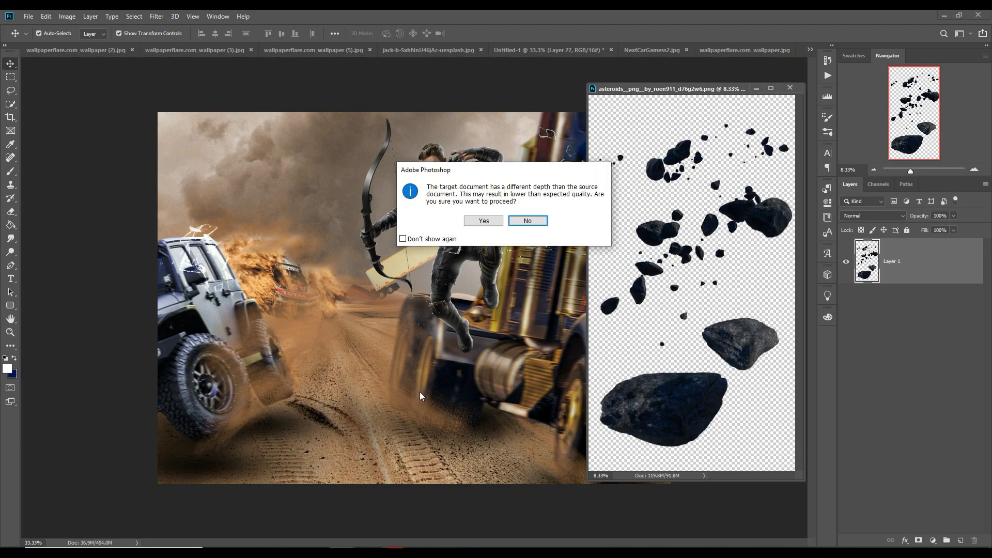
{"action": "left_click", "coordinate": [485, 217]}
{"action": "key", "text": "ctrl+t"}
{"action": "left_click_drag", "start_coordinate": [537, 290], "coordinate": [289, 292]}
{"action": "mouse_move", "coordinate": [262, 383]}
{"action": "left_mouse_down"}
{"action": "mouse_move", "coordinate": [413, 473]}
{"action": "mouse_move", "coordinate": [450, 469]}
{"action": "left_mouse_up"}
{"action": "left_click", "coordinate": [475, 33]}
Step: Add a clipped Hue/Saturation layer that shifts the rocks' hue and darkens and desaturates them
{"action": "left_click", "coordinate": [933, 541]}
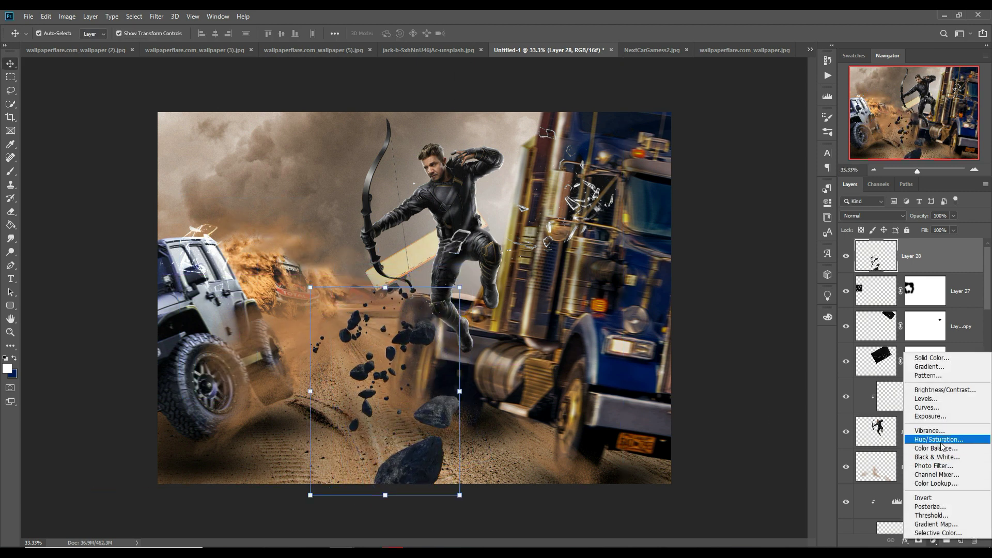
{"action": "left_click", "coordinate": [925, 436]}
{"action": "left_click", "coordinate": [738, 413]}
{"action": "mouse_move", "coordinate": [729, 257]}
{"action": "left_mouse_down"}
{"action": "mouse_move", "coordinate": [686, 254]}
{"action": "mouse_move", "coordinate": [789, 257]}
{"action": "left_mouse_up"}
{"action": "mouse_move", "coordinate": [728, 277]}
{"action": "left_mouse_down"}
{"action": "mouse_move", "coordinate": [704, 278]}
{"action": "mouse_move", "coordinate": [705, 295]}
{"action": "mouse_move", "coordinate": [743, 294]}
{"action": "left_mouse_up"}
{"action": "left_click", "coordinate": [798, 184]}
Step: Add a Solid Color fill layer above the Hue/Saturation adjustment
{"action": "left_click", "coordinate": [982, 254]}
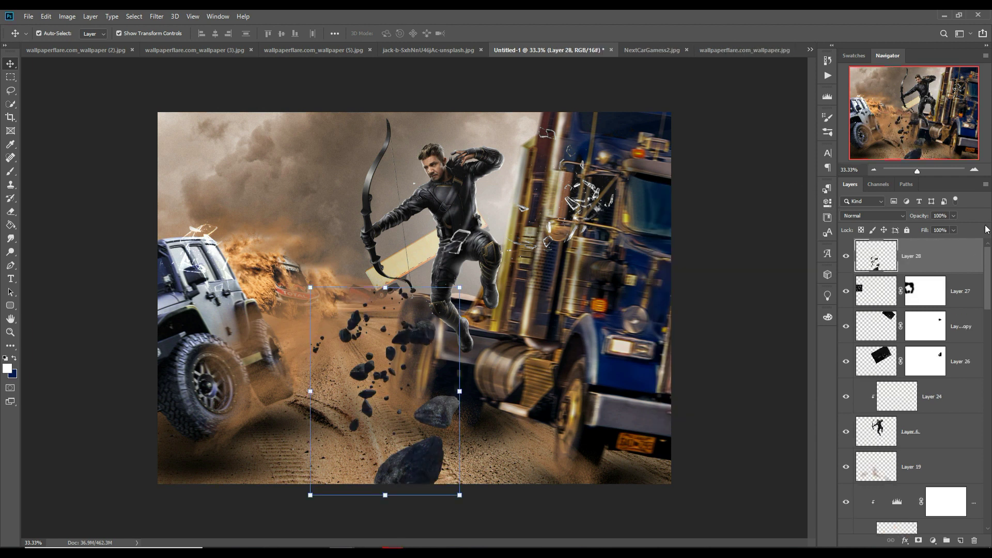
{"action": "left_click", "coordinate": [933, 541]}
{"action": "left_click", "coordinate": [946, 361]}
Step: Choose a brown colour for the solid fill layer
{"action": "left_click_drag", "start_coordinate": [795, 276], "coordinate": [715, 304]}
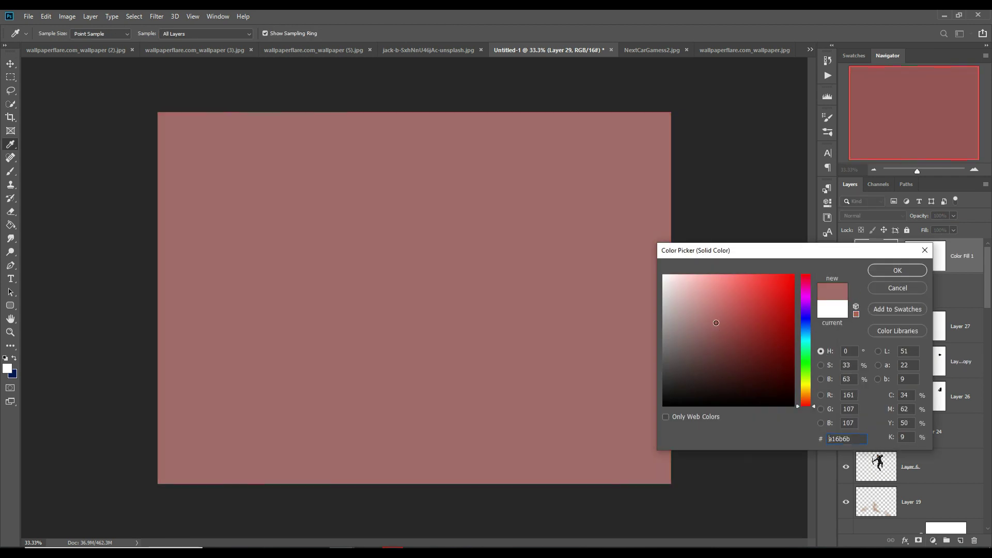
{"action": "left_click", "coordinate": [806, 387]}
{"action": "left_click", "coordinate": [731, 350]}
{"action": "left_click", "coordinate": [755, 312]}
{"action": "left_click", "coordinate": [742, 336]}
Step: Clip the brown fill to the rock layer and blend it in Overlay
{"action": "left_click", "coordinate": [898, 271]}
{"action": "right_click", "coordinate": [917, 242]}
{"action": "left_click", "coordinate": [864, 307]}
{"action": "left_click", "coordinate": [874, 216]}
{"action": "left_click", "coordinate": [878, 346]}
Step: Add a Hue/Saturation adjustment recolouring the rocks, then merge it down into the rock layer
{"action": "left_click", "coordinate": [935, 544]}
{"action": "left_click", "coordinate": [930, 434]}
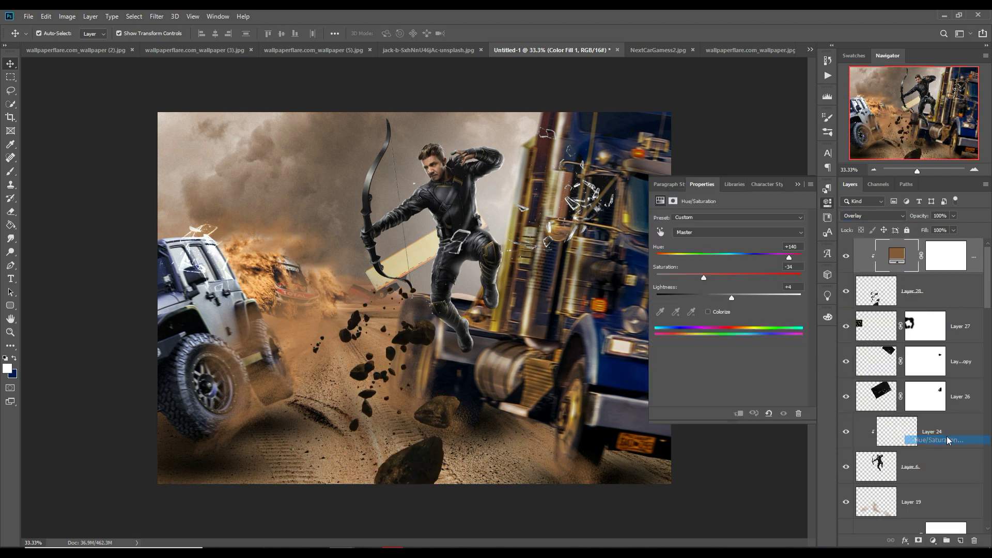
{"action": "mouse_move", "coordinate": [729, 258]}
{"action": "left_mouse_down"}
{"action": "mouse_move", "coordinate": [743, 259]}
{"action": "mouse_move", "coordinate": [701, 259]}
{"action": "mouse_move", "coordinate": [729, 259]}
{"action": "mouse_move", "coordinate": [719, 277]}
{"action": "left_mouse_up"}
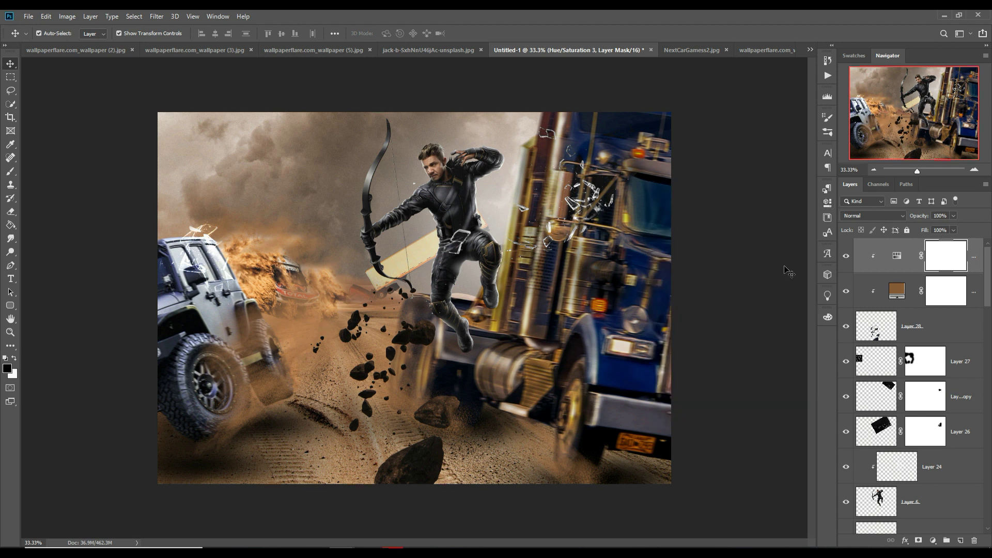
{"action": "double_click", "coordinate": [900, 260]}
{"action": "mouse_move", "coordinate": [729, 258]}
{"action": "left_mouse_down"}
{"action": "mouse_move", "coordinate": [629, 259]}
{"action": "mouse_move", "coordinate": [722, 262]}
{"action": "left_mouse_up"}
{"action": "left_click", "coordinate": [785, 234]}
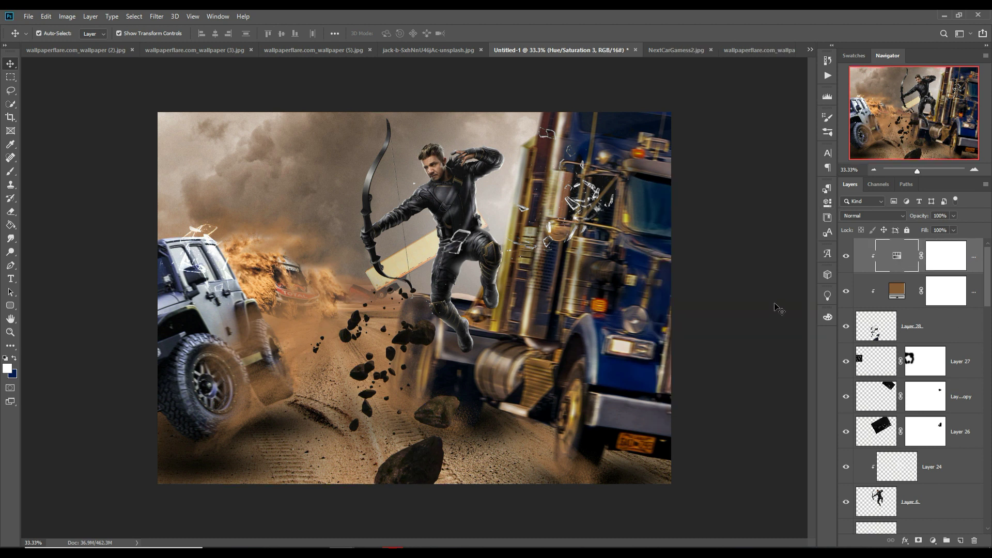
{"action": "right_click", "coordinate": [924, 336]}
{"action": "left_click", "coordinate": [878, 412]}
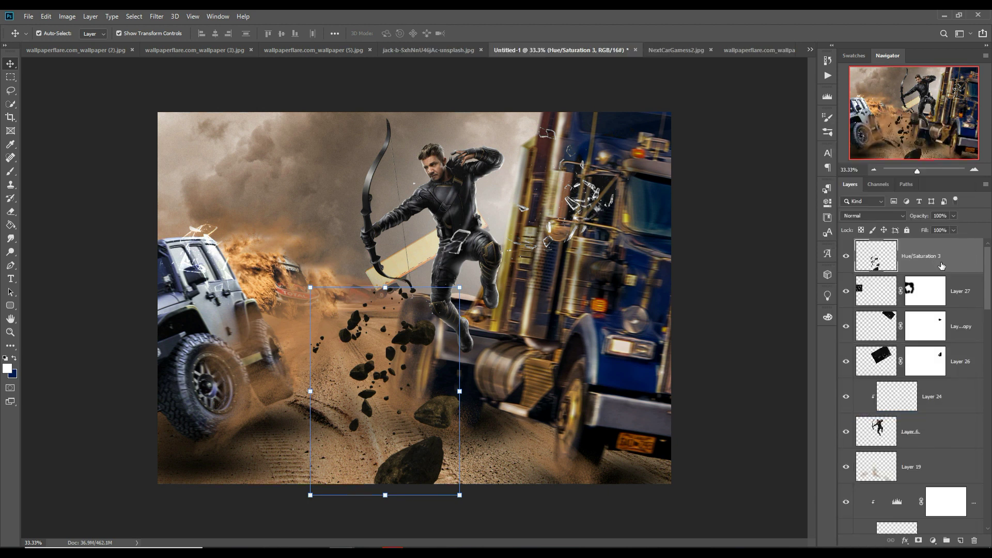
Step: Mask the bottom-centre rocks, rotate and resize them, and fade the layer to 71% opacity
{"action": "left_click", "coordinate": [924, 542]}
{"action": "key", "text": "b"}
{"action": "key", "text": "x"}
{"action": "left_click_drag", "start_coordinate": [393, 476], "coordinate": [445, 414]}
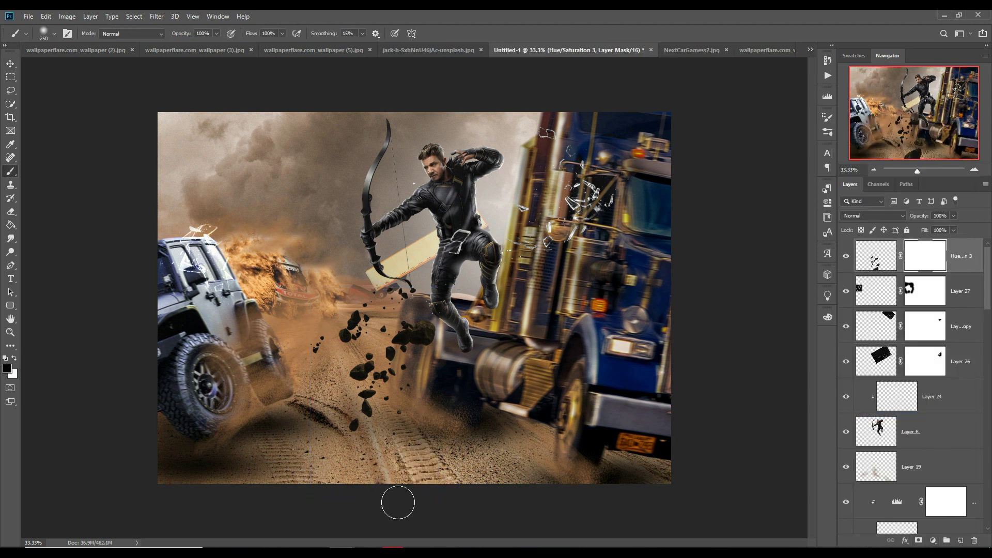
{"action": "key", "text": "ctrl+t"}
{"action": "left_click_drag", "start_coordinate": [465, 496], "coordinate": [379, 341]}
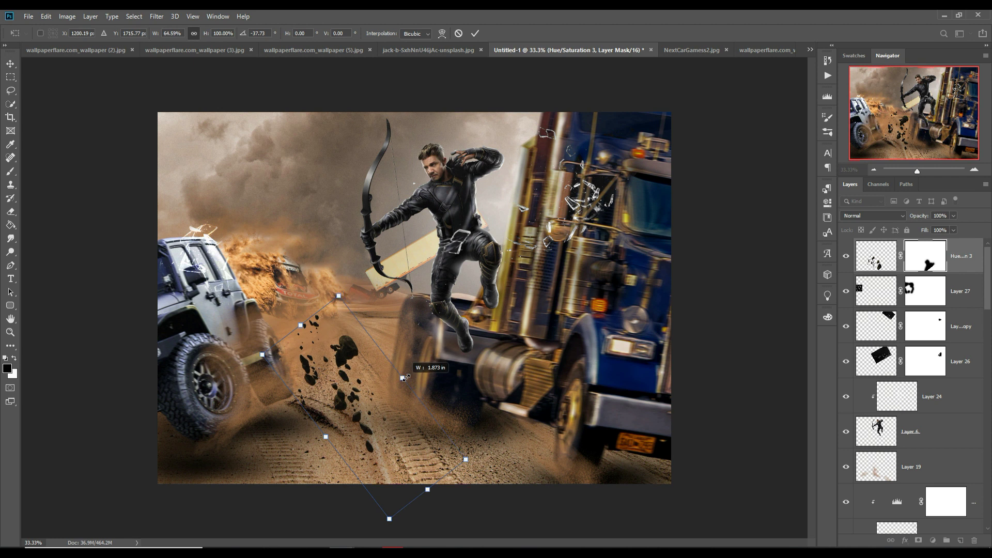
{"action": "left_click", "coordinate": [474, 33]}
{"action": "left_click", "coordinate": [953, 216]}
{"action": "mouse_move", "coordinate": [955, 228]}
{"action": "left_mouse_down"}
{"action": "mouse_move", "coordinate": [923, 229]}
{"action": "mouse_move", "coordinate": [940, 226]}
{"action": "left_mouse_up"}
Step: Softly paint away the flying rocks on the mask with a 15% opacity brush
{"action": "key", "text": "b"}
{"action": "left_click", "coordinate": [216, 33]}
{"action": "left_click_drag", "start_coordinate": [217, 46], "coordinate": [175, 45]}
{"action": "mouse_move", "coordinate": [403, 345]}
{"action": "left_mouse_down"}
{"action": "mouse_move", "coordinate": [364, 408]}
{"action": "mouse_move", "coordinate": [411, 454]}
{"action": "mouse_move", "coordinate": [374, 386]}
{"action": "left_mouse_up"}
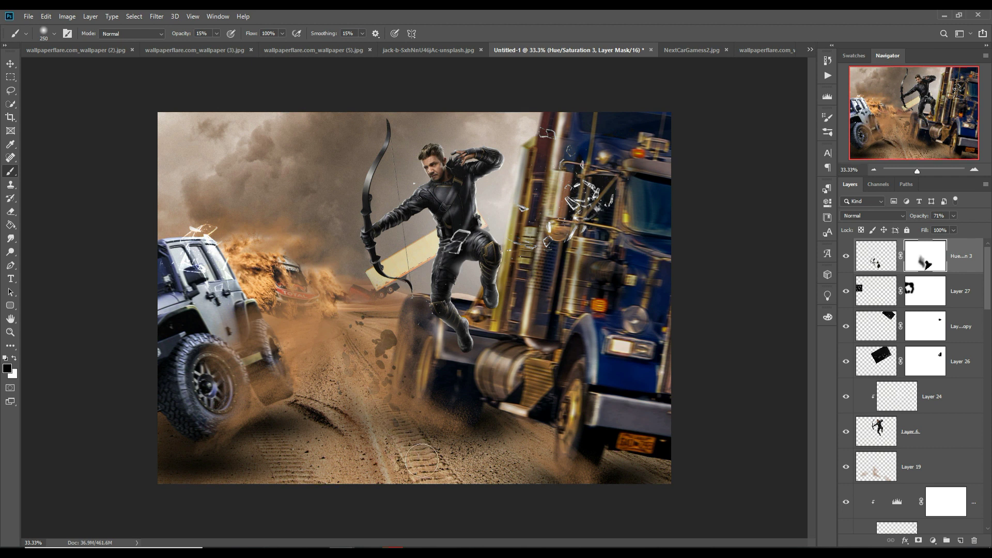
Step: Stamp all visible layers into a new merged layer on top
{"action": "key", "text": "v"}
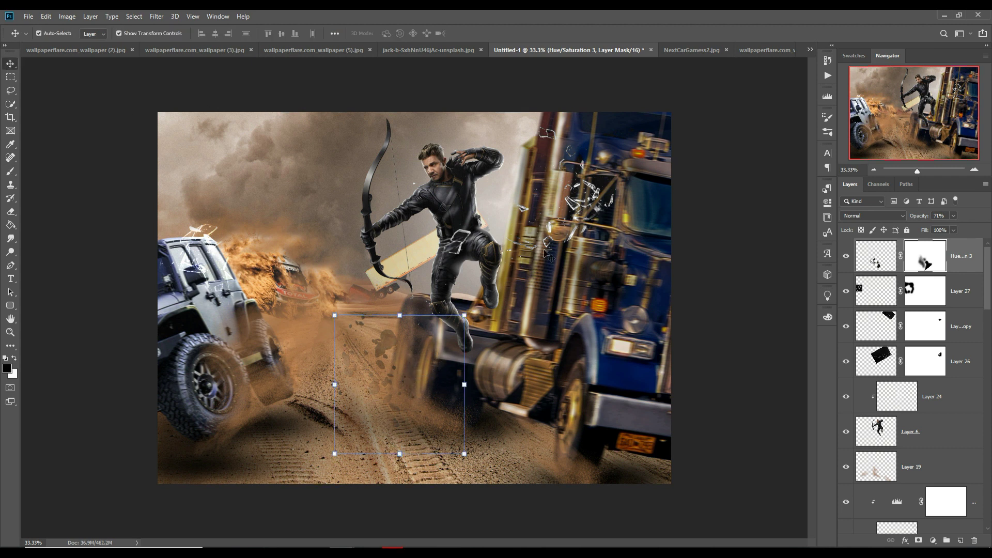
{"action": "key", "text": "ctrl+2"}
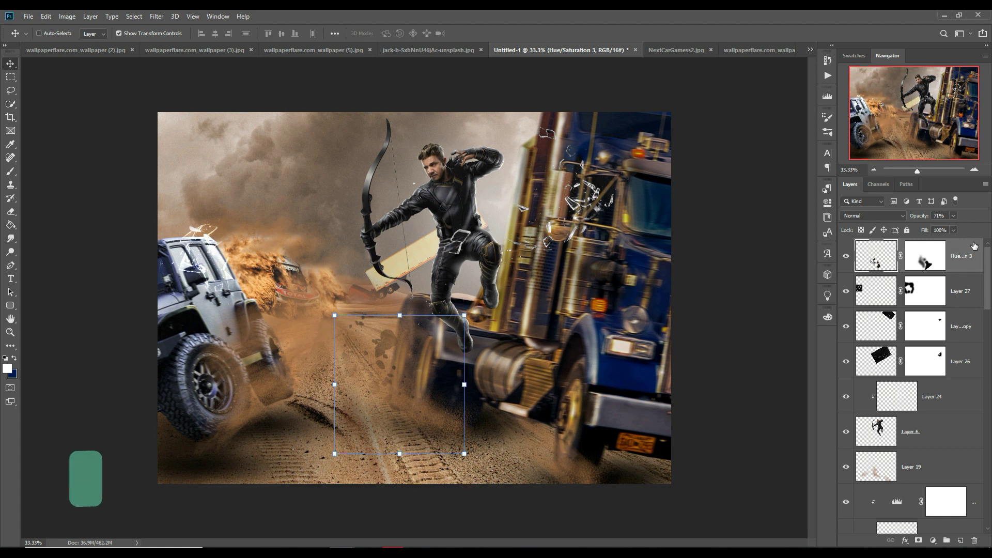
{"action": "key", "text": "shift+ctrl+alt+e"}
Step: Convert stamped Layer 28 to a Smart Object and grade it in Camera Raw with Exposure -0.30
{"action": "right_click", "coordinate": [956, 249]}
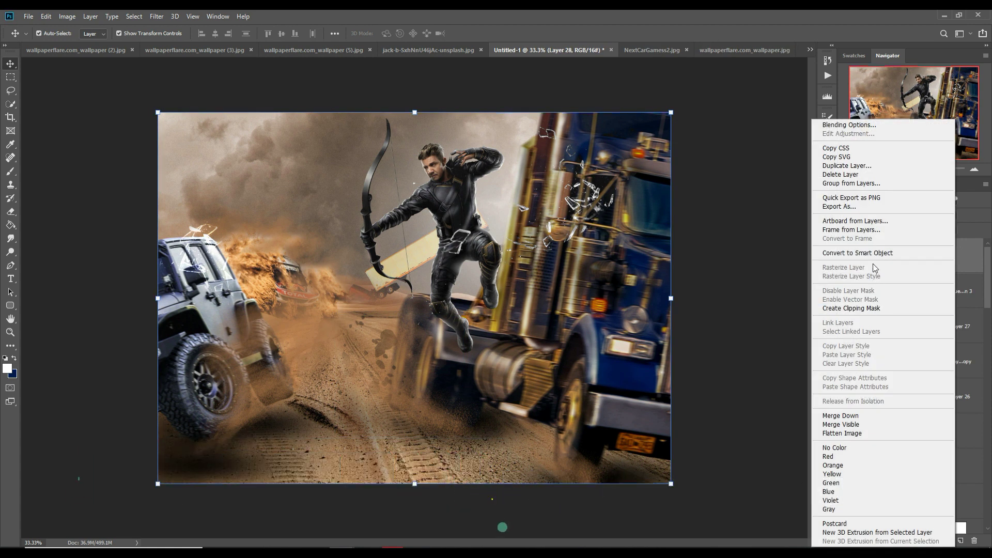
{"action": "left_click", "coordinate": [879, 253]}
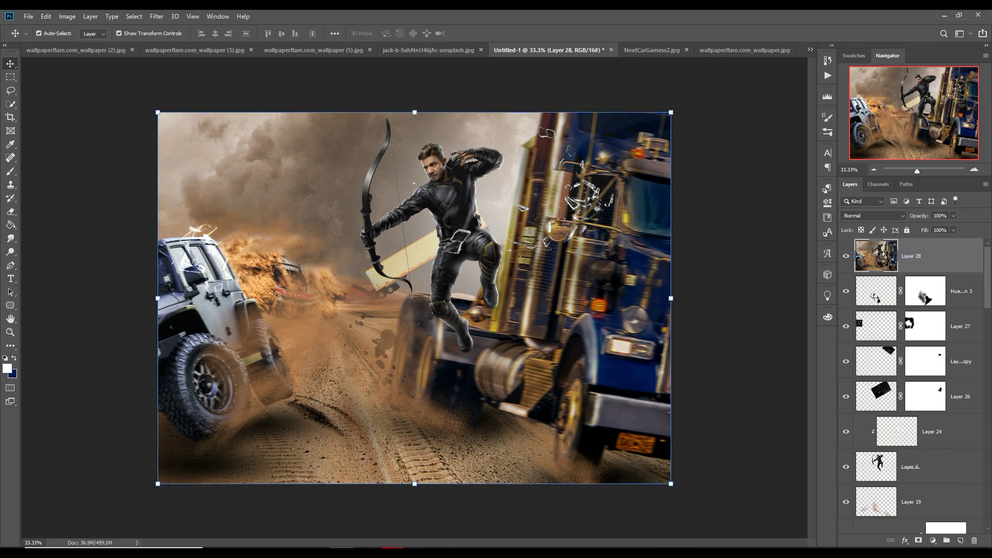
{"action": "left_click", "coordinate": [156, 16]}
{"action": "left_click", "coordinate": [183, 78]}
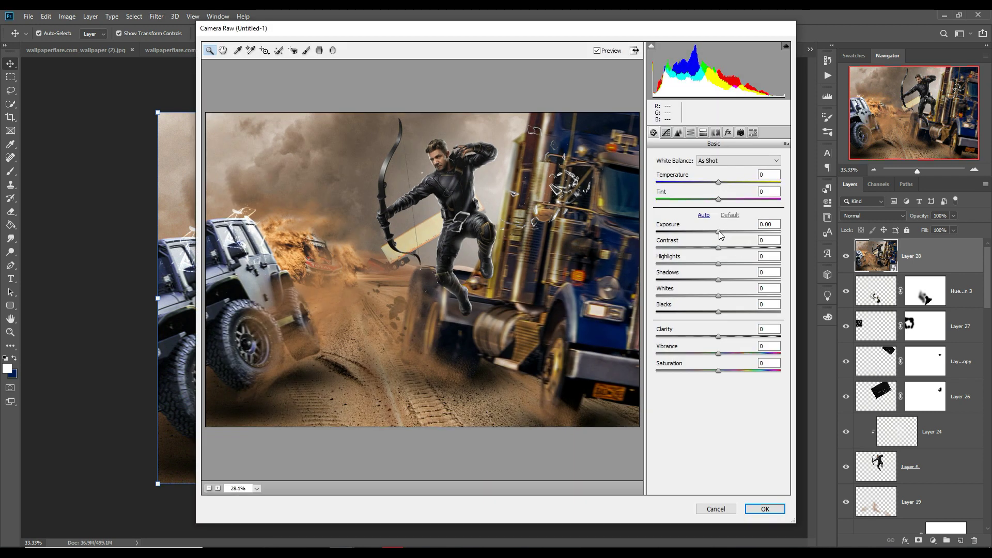
{"action": "mouse_move", "coordinate": [721, 236]}
{"action": "left_mouse_down"}
{"action": "mouse_move", "coordinate": [726, 296]}
{"action": "mouse_move", "coordinate": [706, 284]}
{"action": "left_mouse_up"}
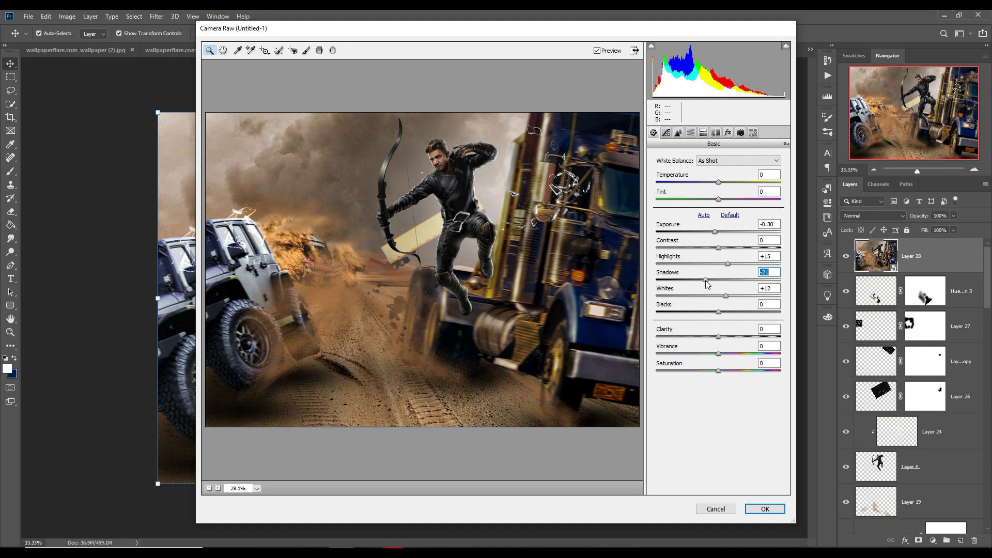
{"action": "left_click", "coordinate": [690, 133]}
Step: Set Blues saturation to -36 and shift the Blues hue toward teal
{"action": "left_click", "coordinate": [683, 173]}
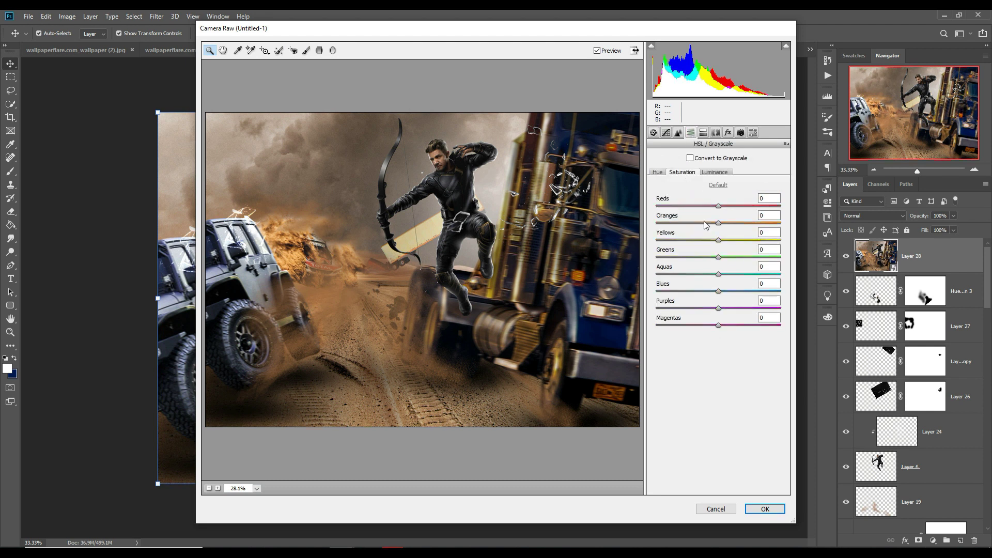
{"action": "mouse_move", "coordinate": [718, 292]}
{"action": "left_mouse_down"}
{"action": "mouse_move", "coordinate": [690, 294]}
{"action": "mouse_move", "coordinate": [710, 277]}
{"action": "left_mouse_up"}
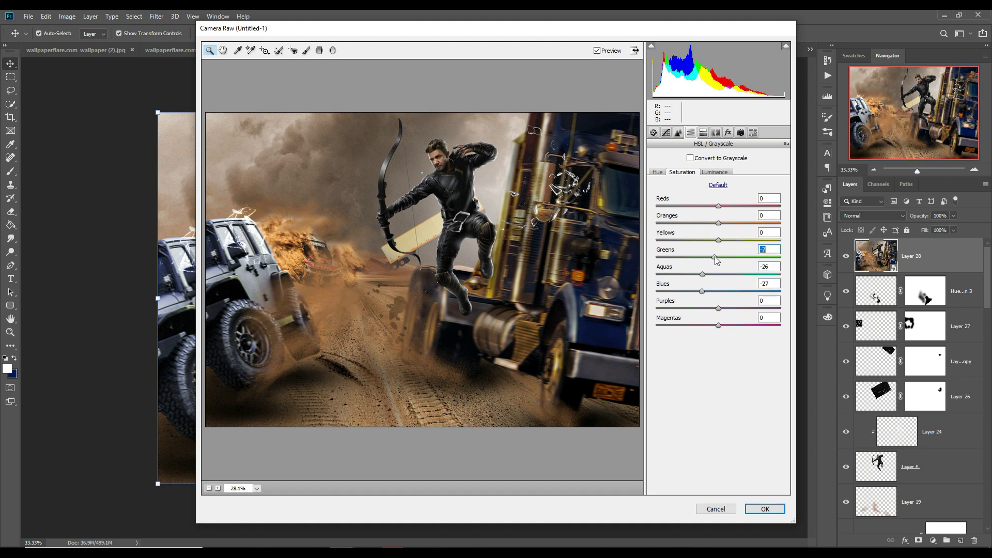
{"action": "left_click_drag", "start_coordinate": [702, 291], "coordinate": [698, 294]}
{"action": "left_click", "coordinate": [657, 173]}
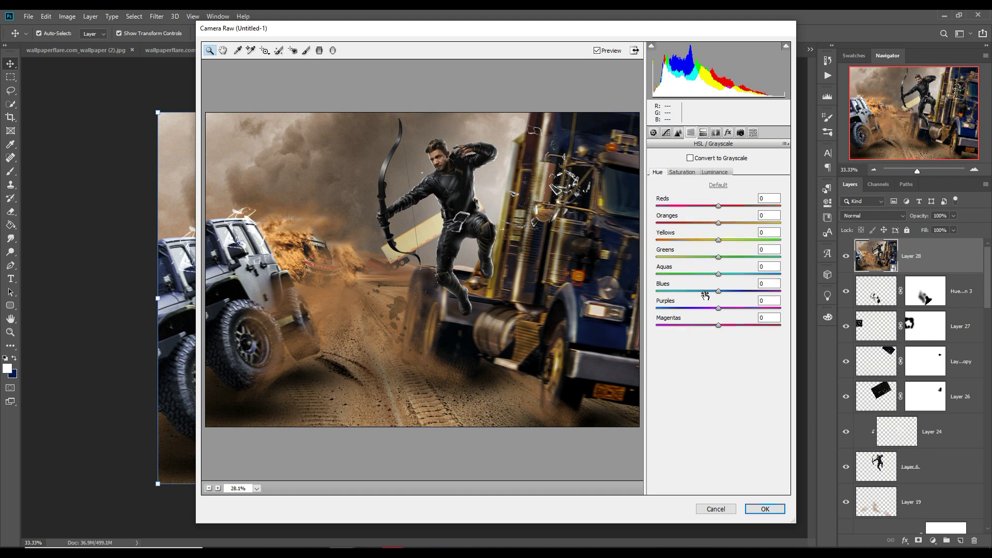
{"action": "left_click_drag", "start_coordinate": [700, 293], "coordinate": [688, 292]}
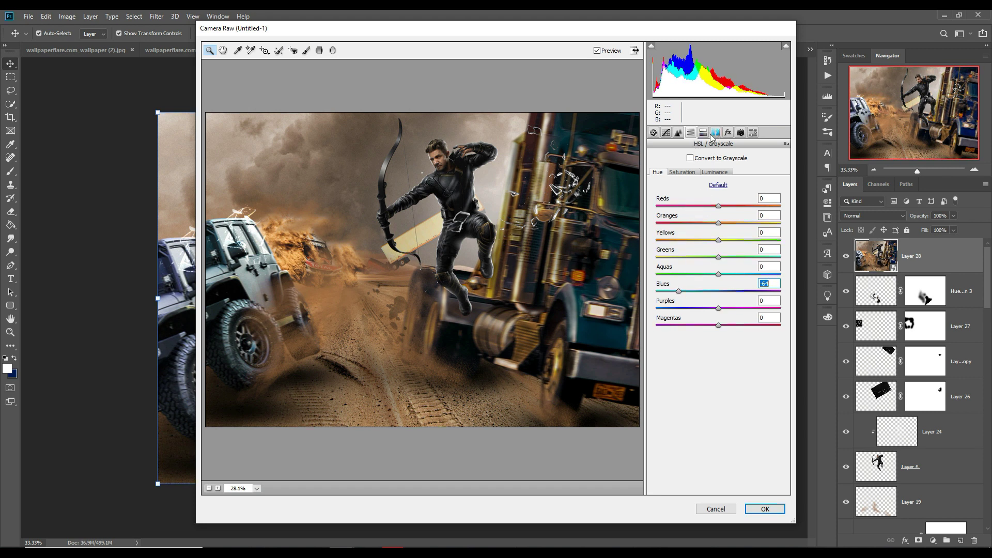
Step: Raise tone-curve Lights to +8 and Highlights to +13, and desaturate the yellows
{"action": "left_click", "coordinate": [666, 133]}
{"action": "left_click_drag", "start_coordinate": [719, 337], "coordinate": [724, 338]}
{"action": "left_click", "coordinate": [692, 133]}
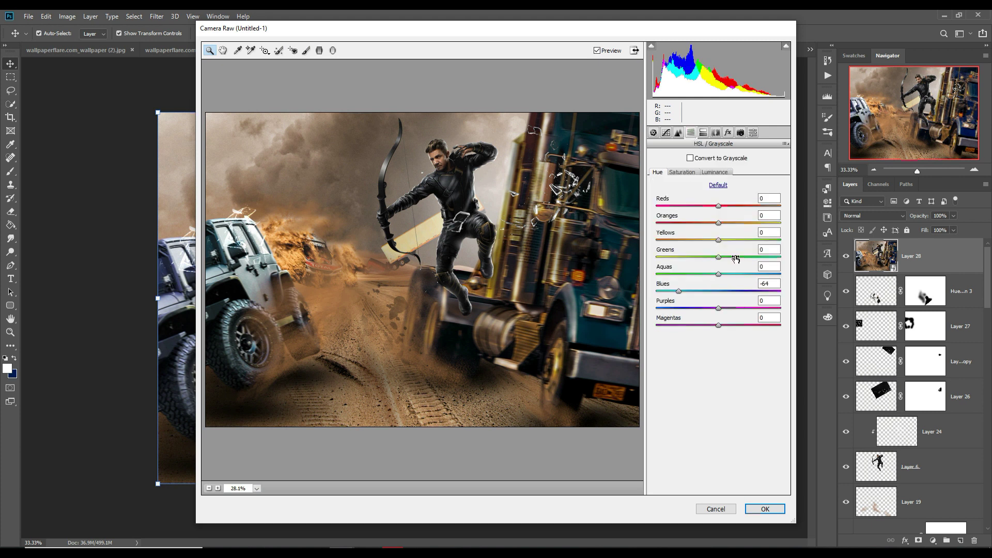
{"action": "left_click", "coordinate": [684, 173]}
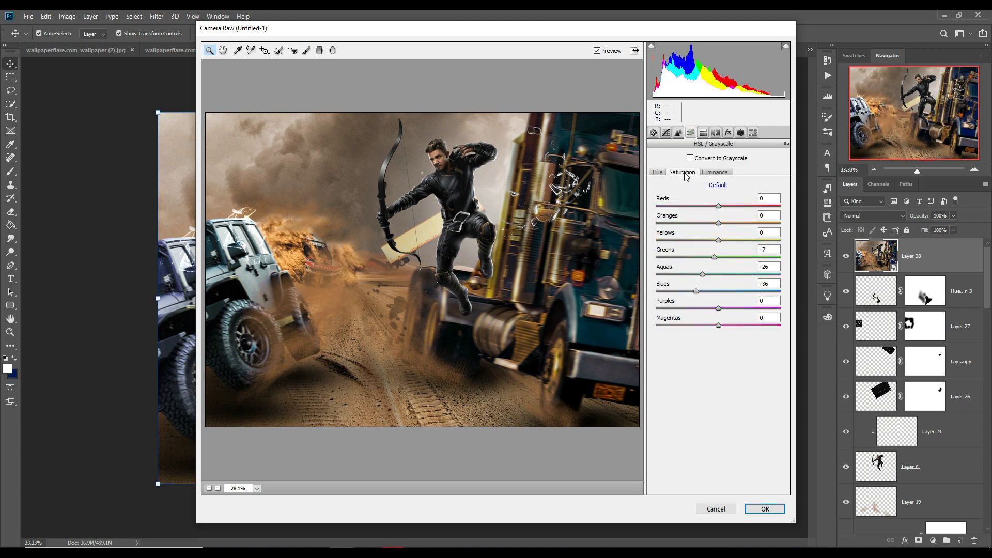
{"action": "mouse_move", "coordinate": [719, 241]}
{"action": "left_mouse_down"}
{"action": "mouse_move", "coordinate": [671, 240]}
{"action": "mouse_move", "coordinate": [684, 240]}
{"action": "left_mouse_up"}
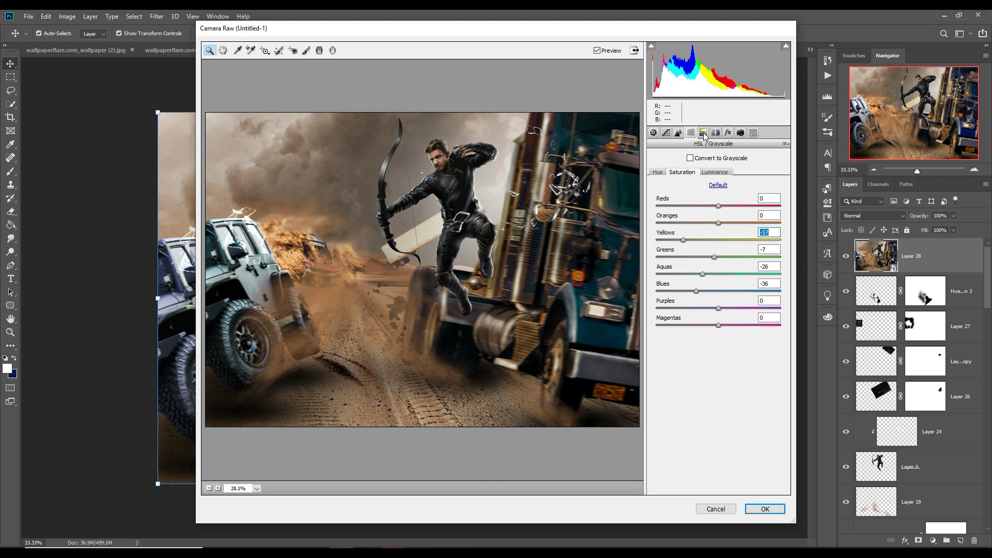
{"action": "left_click", "coordinate": [666, 133]}
{"action": "mouse_move", "coordinate": [721, 323]}
{"action": "left_mouse_down"}
{"action": "mouse_move", "coordinate": [728, 322]}
{"action": "mouse_move", "coordinate": [710, 352]}
{"action": "left_mouse_up"}
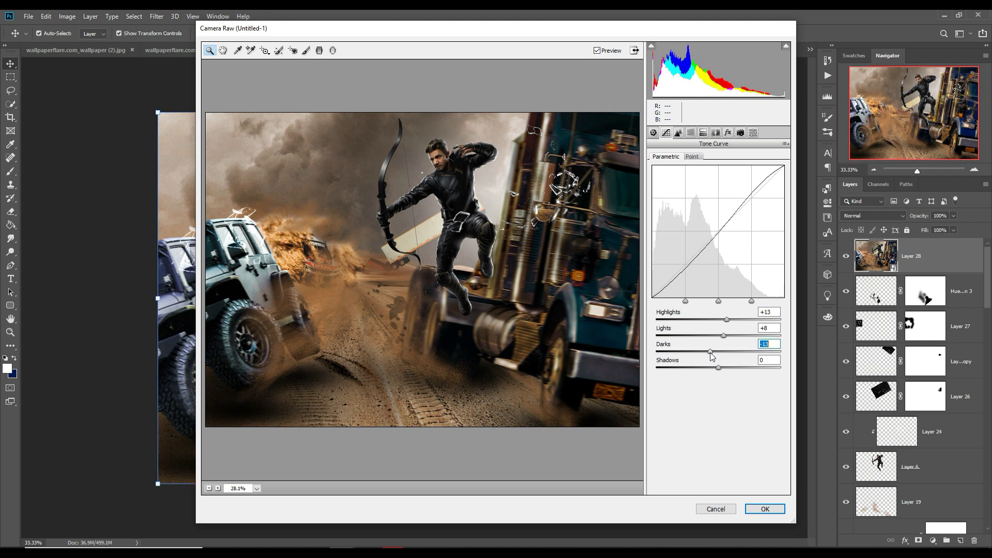
Step: Lift the Tone Curve shadows to +10 and set sharpening amount to 32
{"action": "left_click", "coordinate": [719, 367]}
{"action": "mouse_move", "coordinate": [719, 367]}
{"action": "left_mouse_down"}
{"action": "mouse_move", "coordinate": [727, 366]}
{"action": "mouse_move", "coordinate": [708, 368]}
{"action": "mouse_move", "coordinate": [724, 368]}
{"action": "left_mouse_up"}
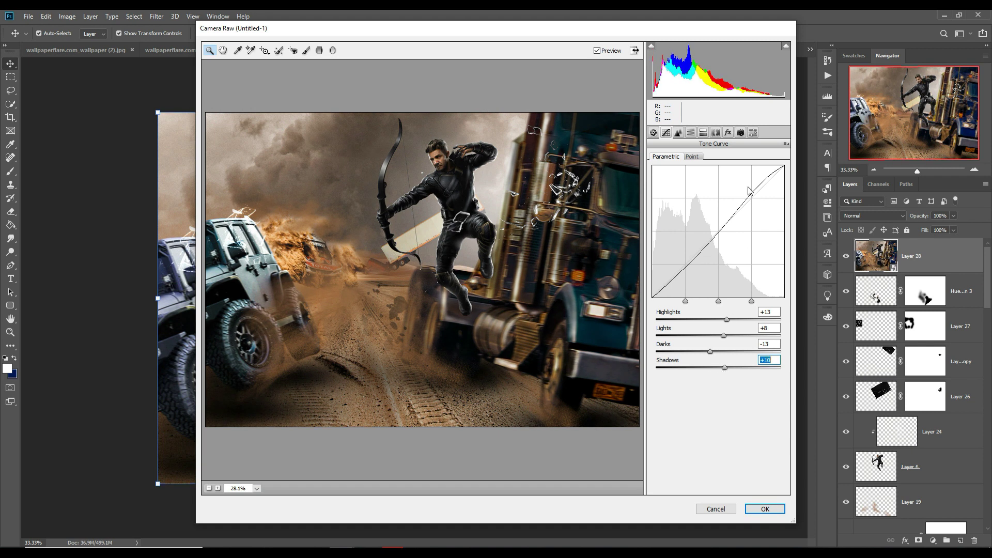
{"action": "left_click", "coordinate": [678, 132]}
{"action": "left_click_drag", "start_coordinate": [657, 174], "coordinate": [686, 180]}
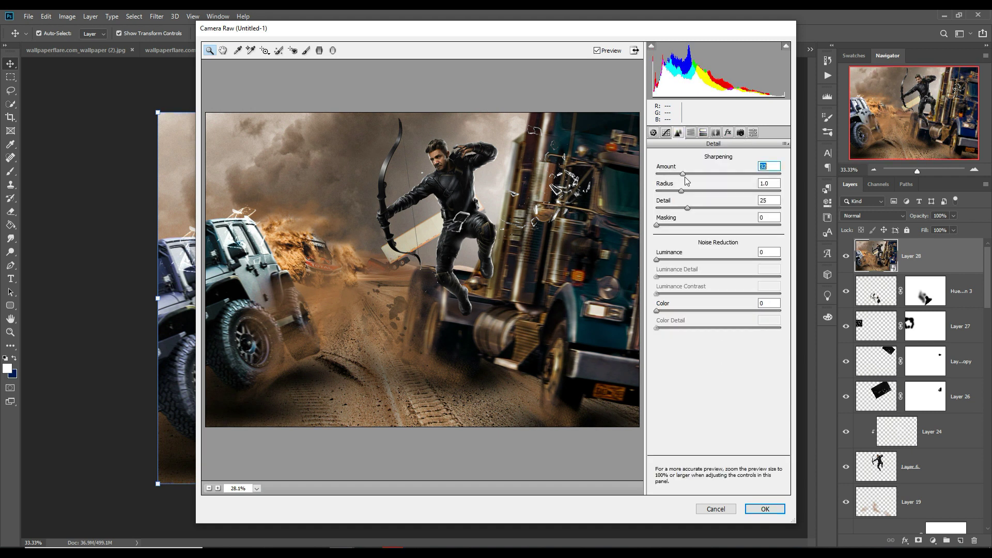
{"action": "left_click", "coordinate": [653, 133]}
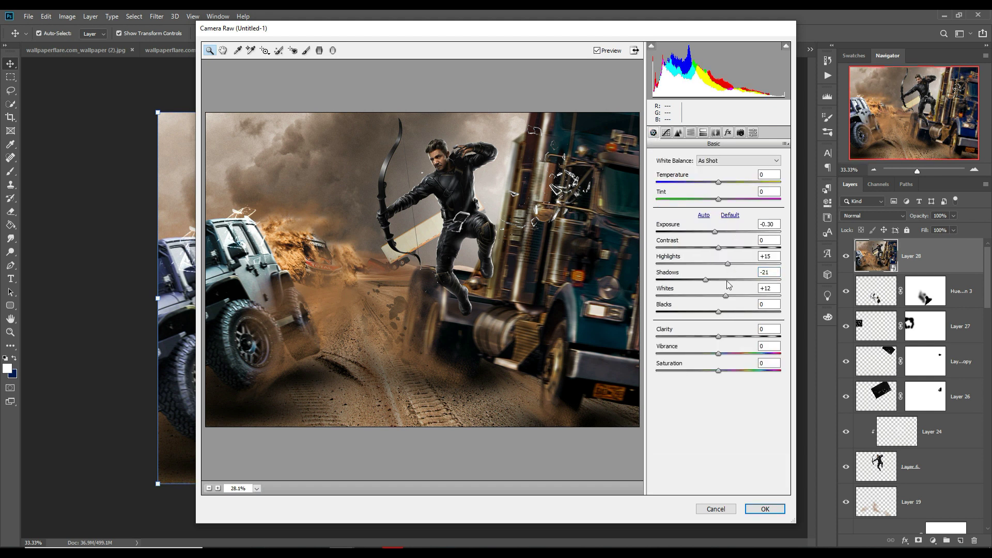
Step: Split-tone with highlights hue 35/saturation 27 and shadows hue 234/saturation 15, then apply
{"action": "left_click", "coordinate": [703, 132]}
{"action": "left_click_drag", "start_coordinate": [657, 174], "coordinate": [685, 190]}
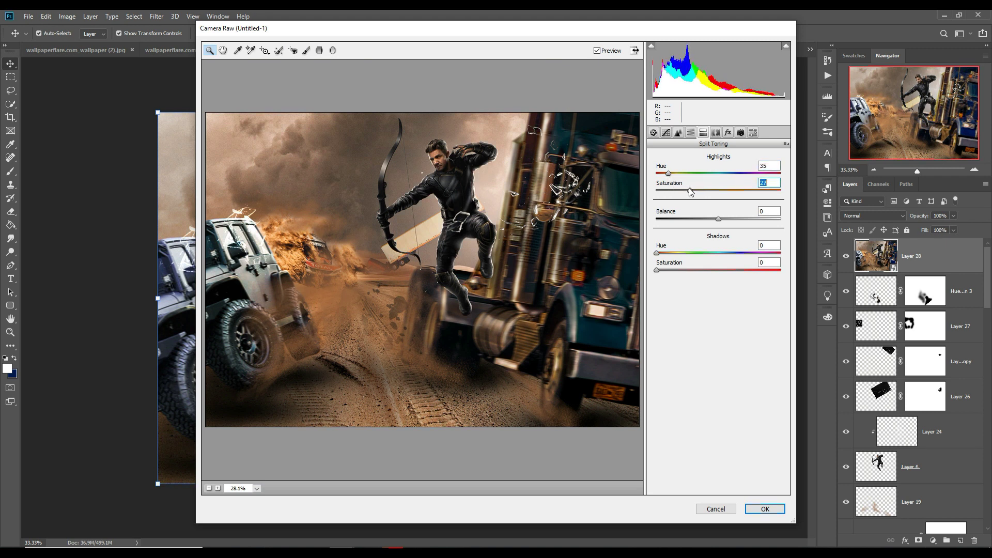
{"action": "left_click_drag", "start_coordinate": [656, 253], "coordinate": [737, 254]}
{"action": "left_click_drag", "start_coordinate": [656, 270], "coordinate": [673, 270]}
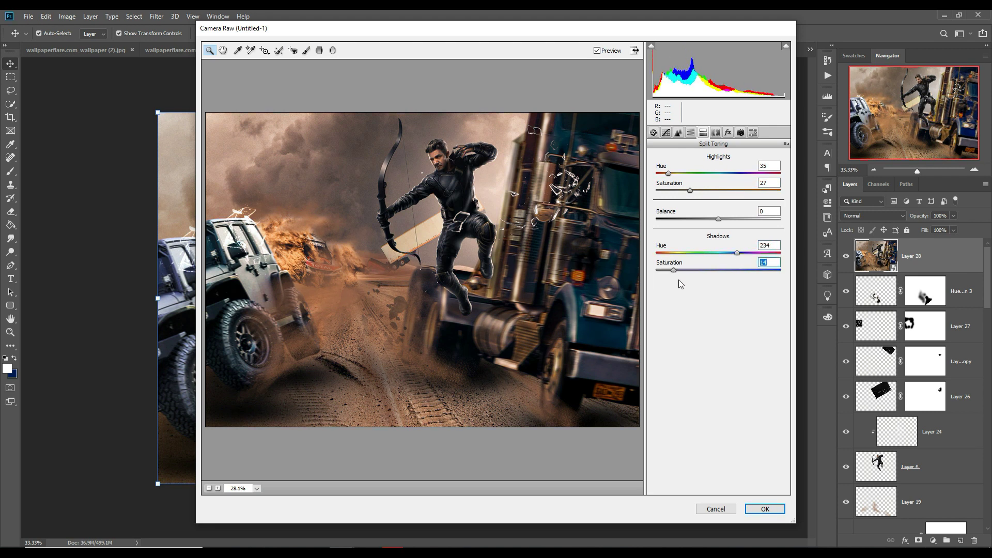
{"action": "left_click_drag", "start_coordinate": [674, 270], "coordinate": [675, 270]}
{"action": "left_click", "coordinate": [737, 253]}
{"action": "left_click", "coordinate": [759, 512]}
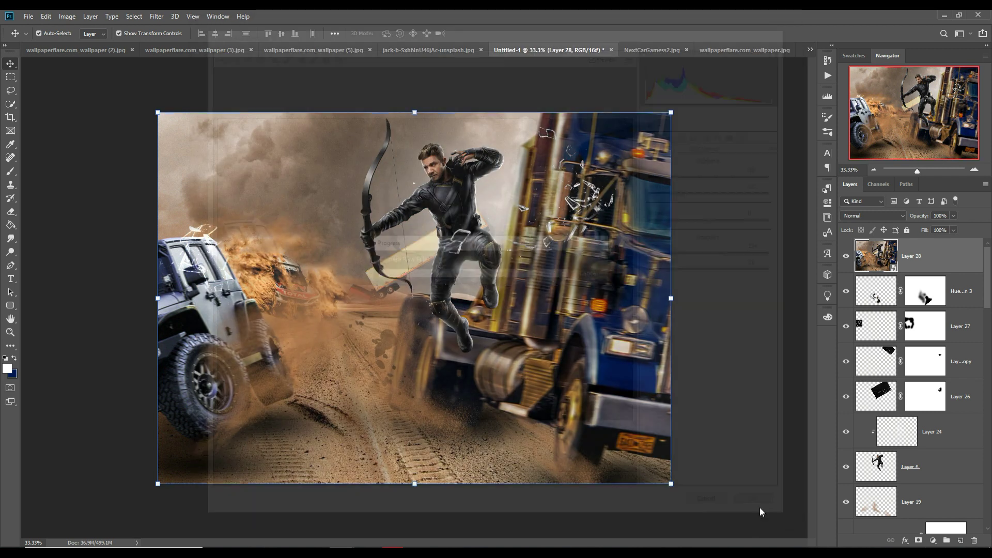